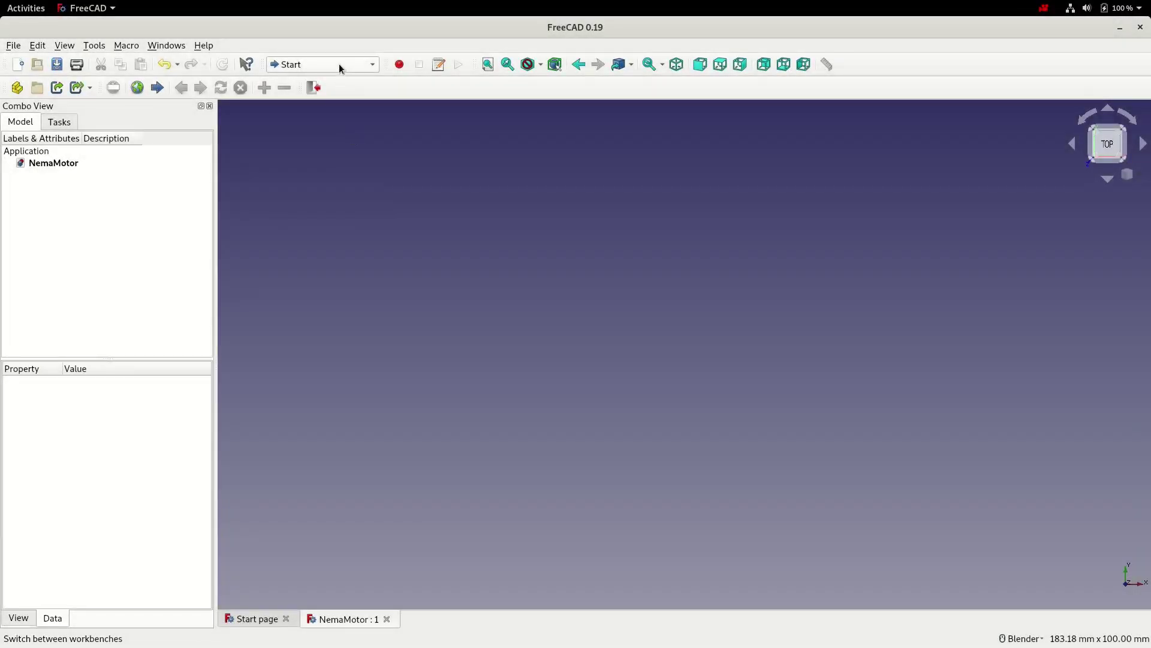
- Create a new spreadsheet in the NemaMotor document with the Spreadsheet workbench and open it for editing
left_click(340, 64)
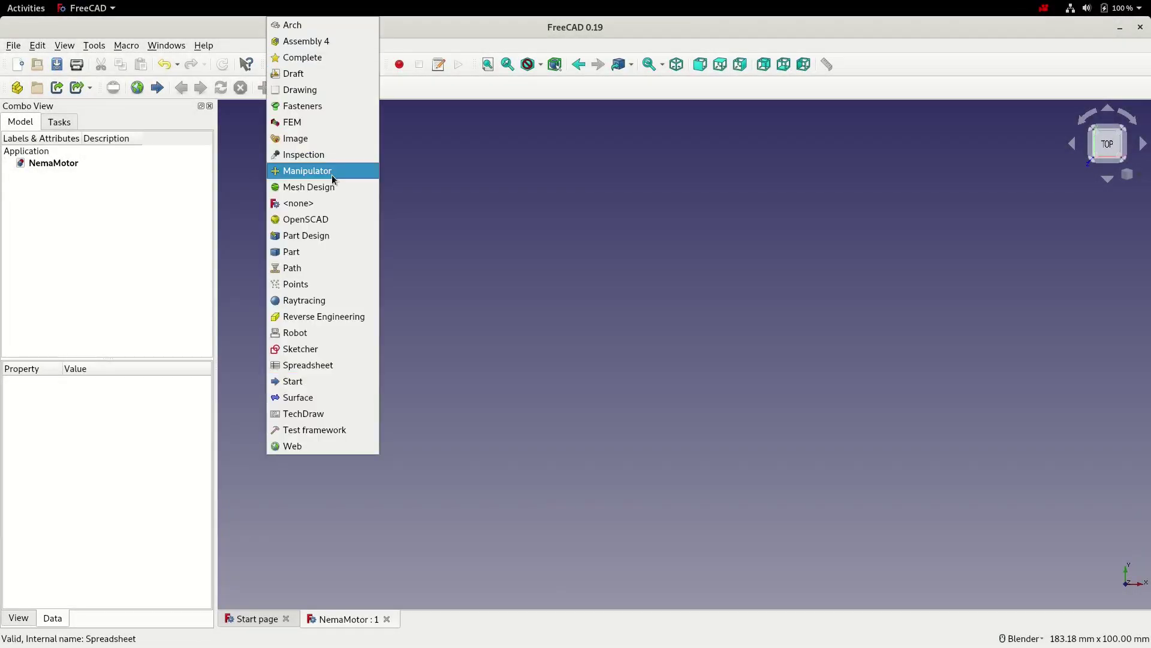
left_click(314, 365)
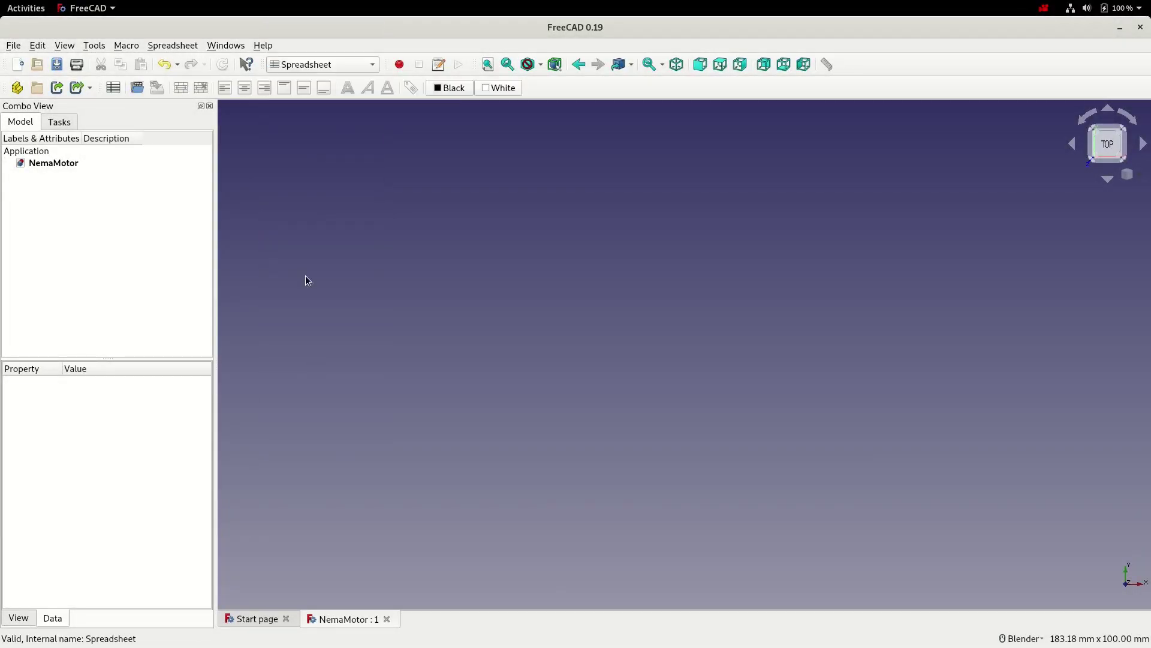
left_click(113, 90)
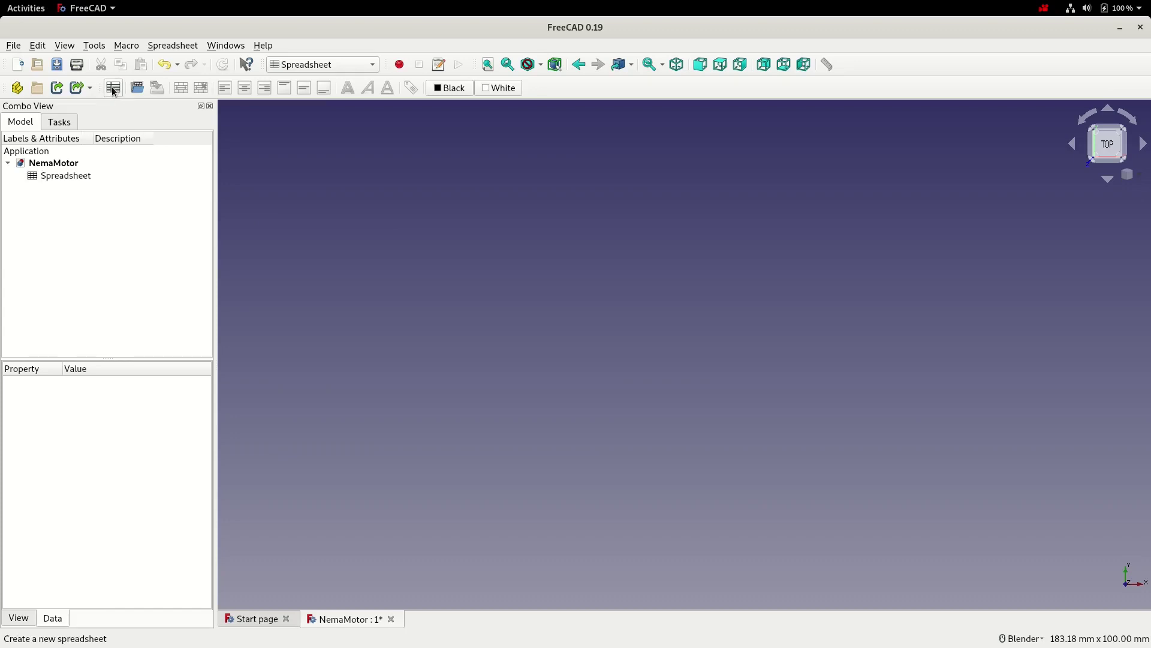
double_click(68, 175)
left_click(334, 223)
- Enter the column headers Name, Value and Desc in cells A1, B1 and C1
left_click(280, 155)
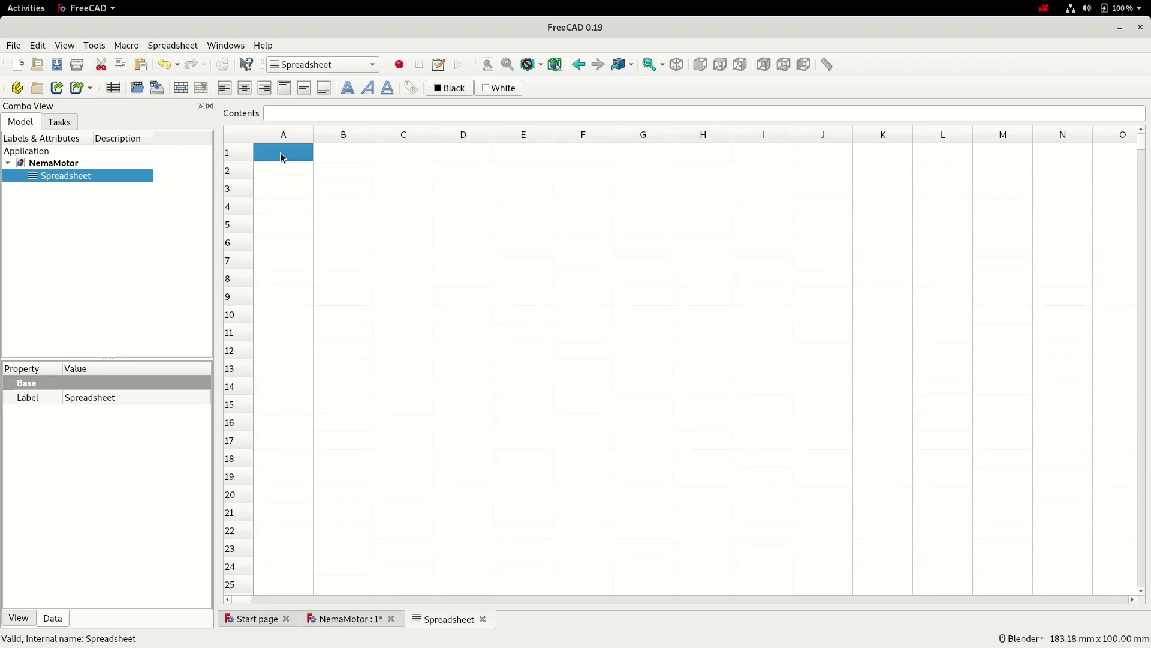
type("Name")
key("Tab")
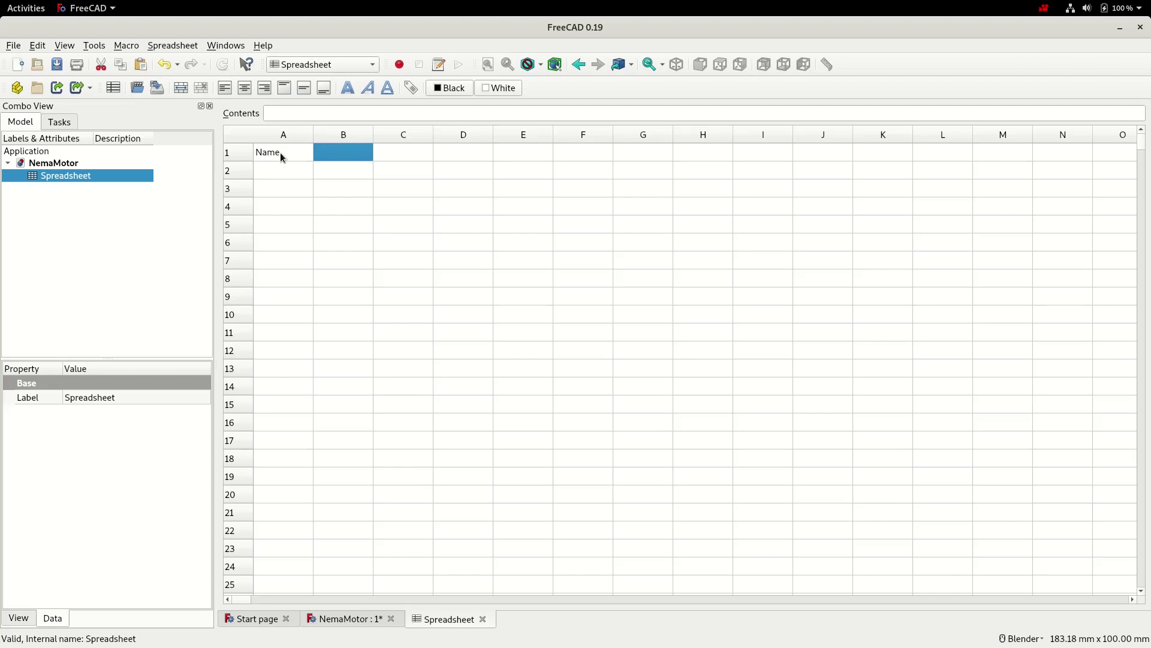
type("Value")
key("Tab")
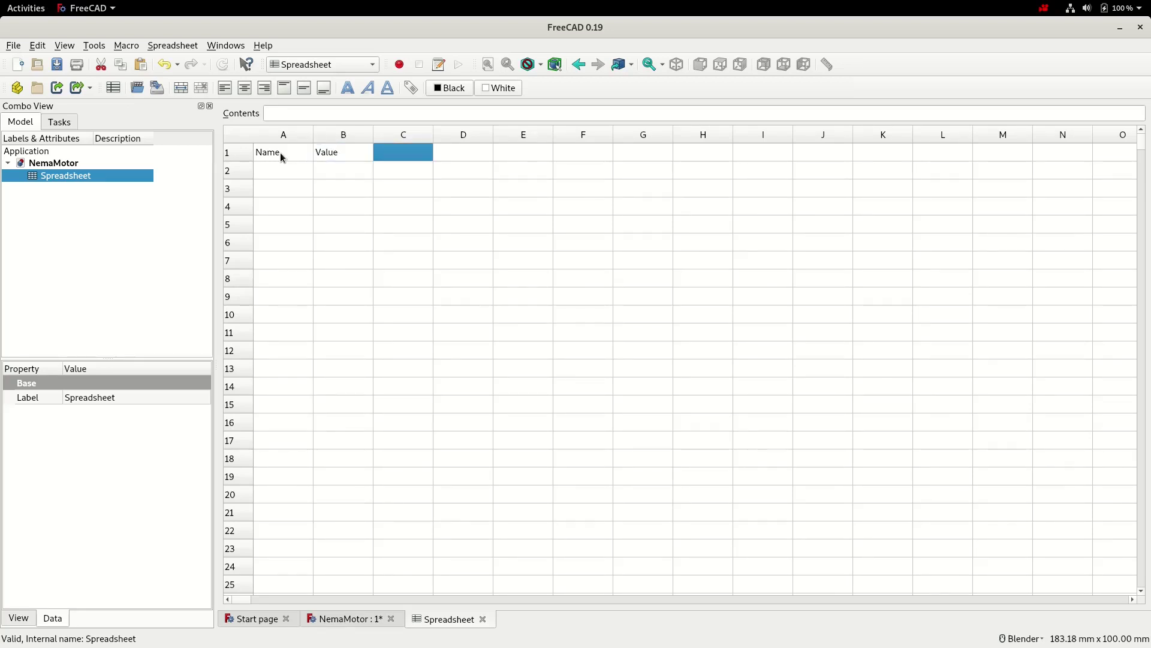
type("Desc")
key("Return")
- Enter dimBody in cell A2 and the value 42.30 in cell B2
key("Left")
key("Down")
key("Up")
key("Left")
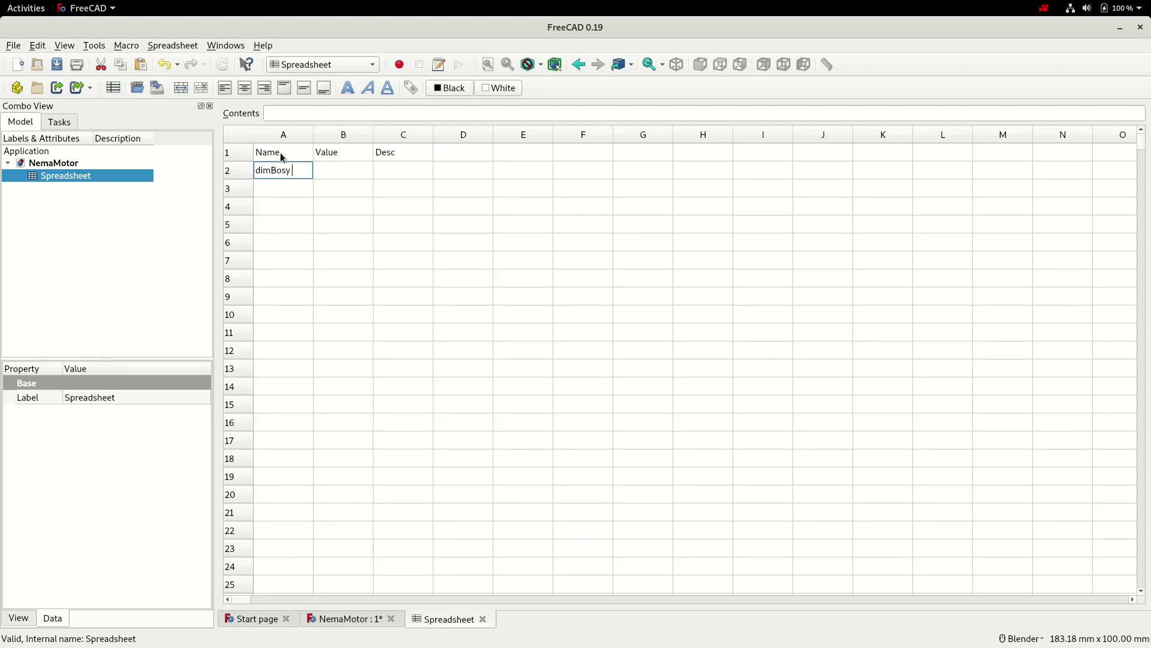
key("Return")
key("Right")
key("Up")
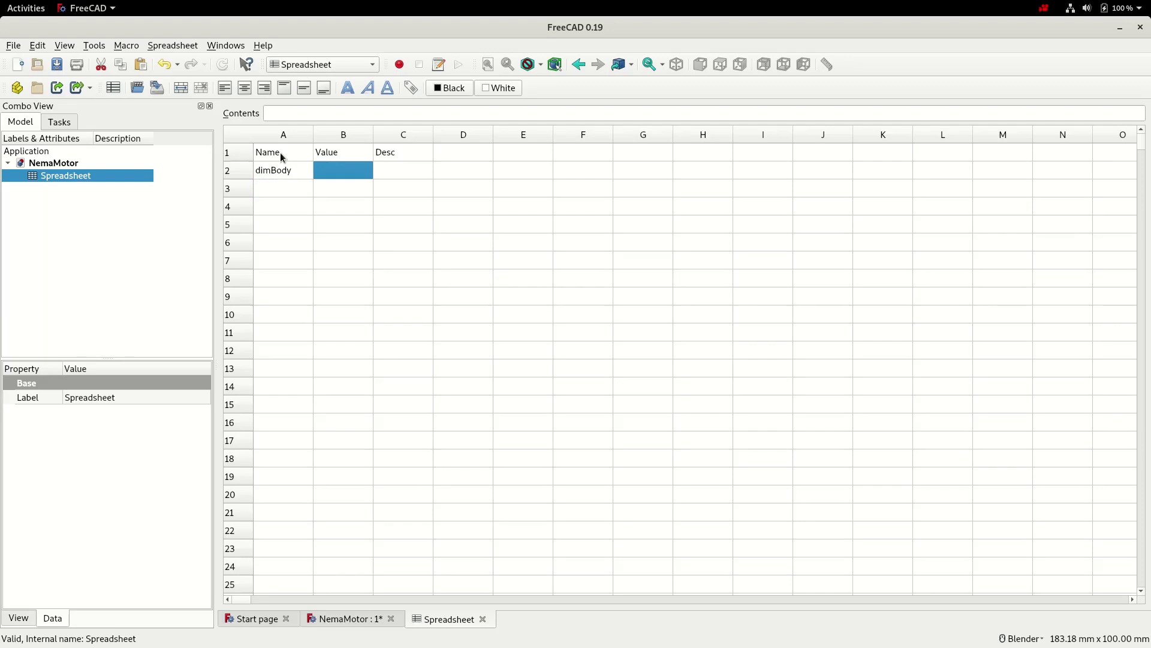
type("42.30")
key("Return")
key("Right")
key("Up")
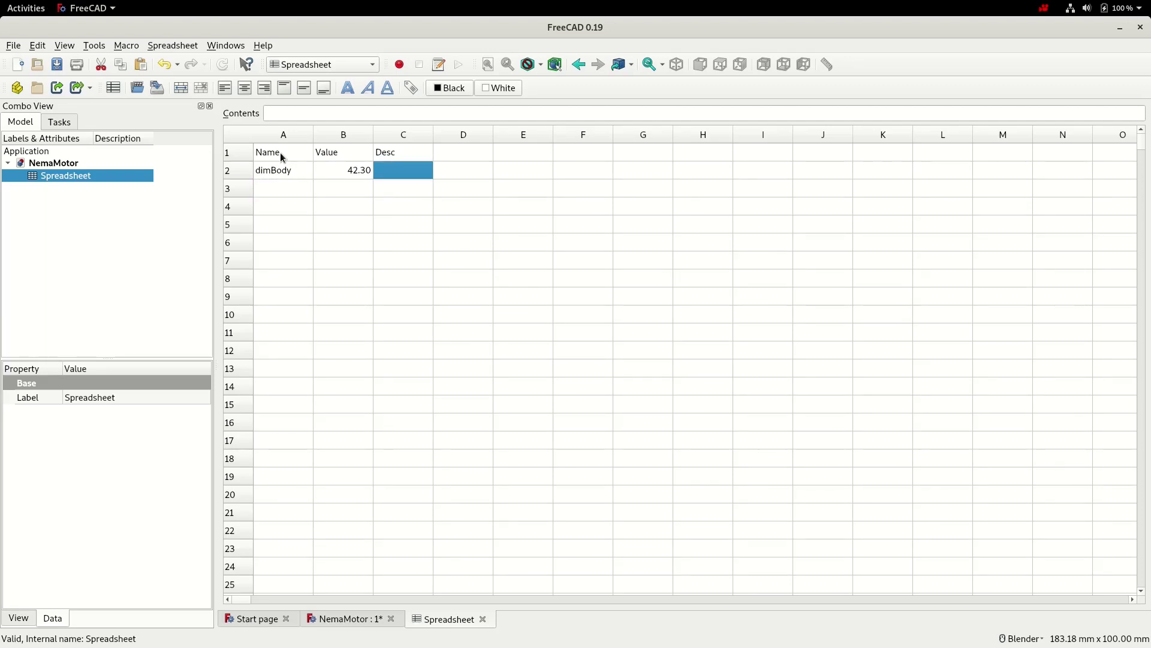
- Enter the description "Body Dimension" in cell C2 and widen column C to fit the text
type("Desc")
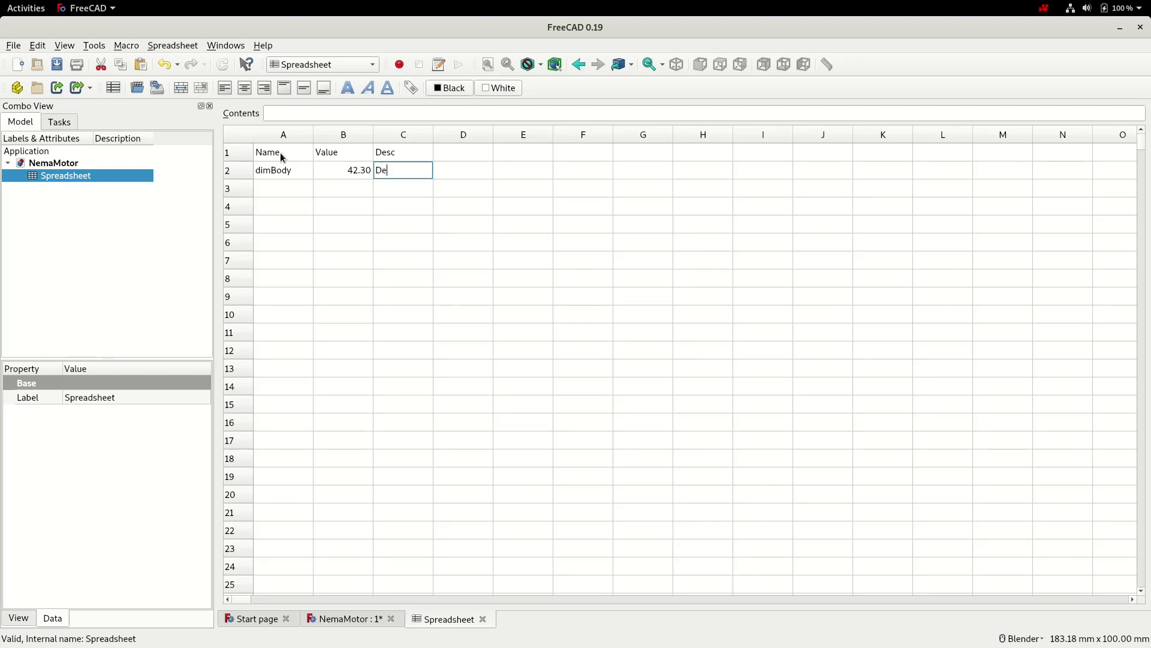
key("BackSpace")
key("BackSpace")
key("BackSpace")
key("BackSpace")
type("Body DIme")
key("BackSpace")
key("BackSpace")
key("BackSpace")
type("i")
type("mension")
key("Return")
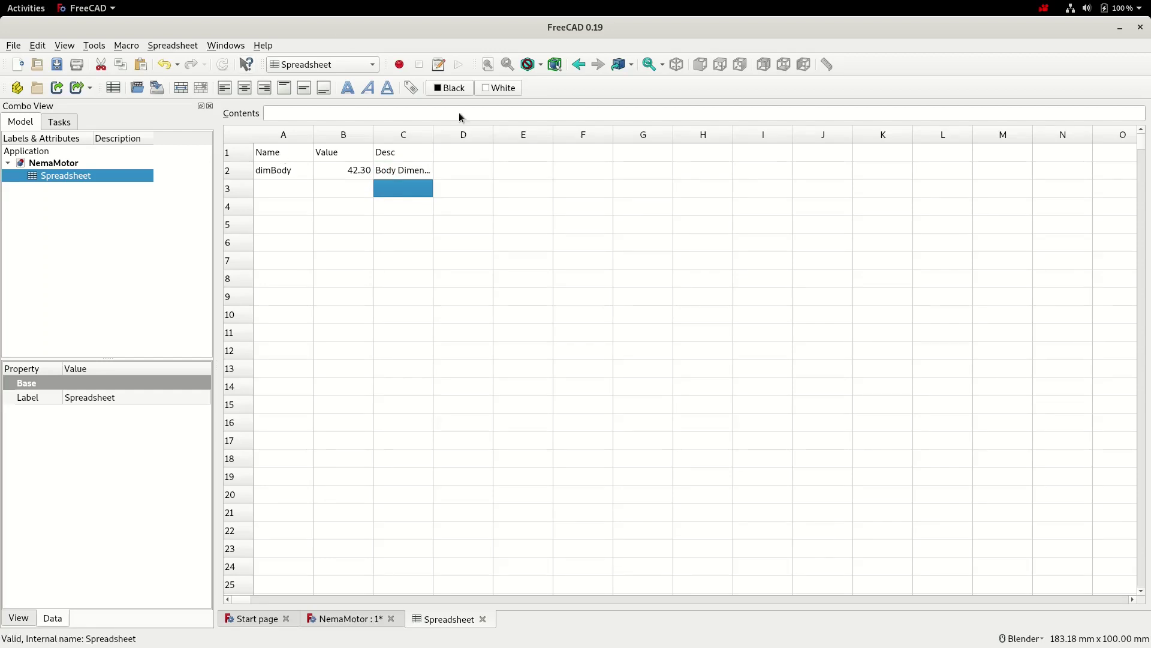
left_click_drag(433, 133, 460, 131)
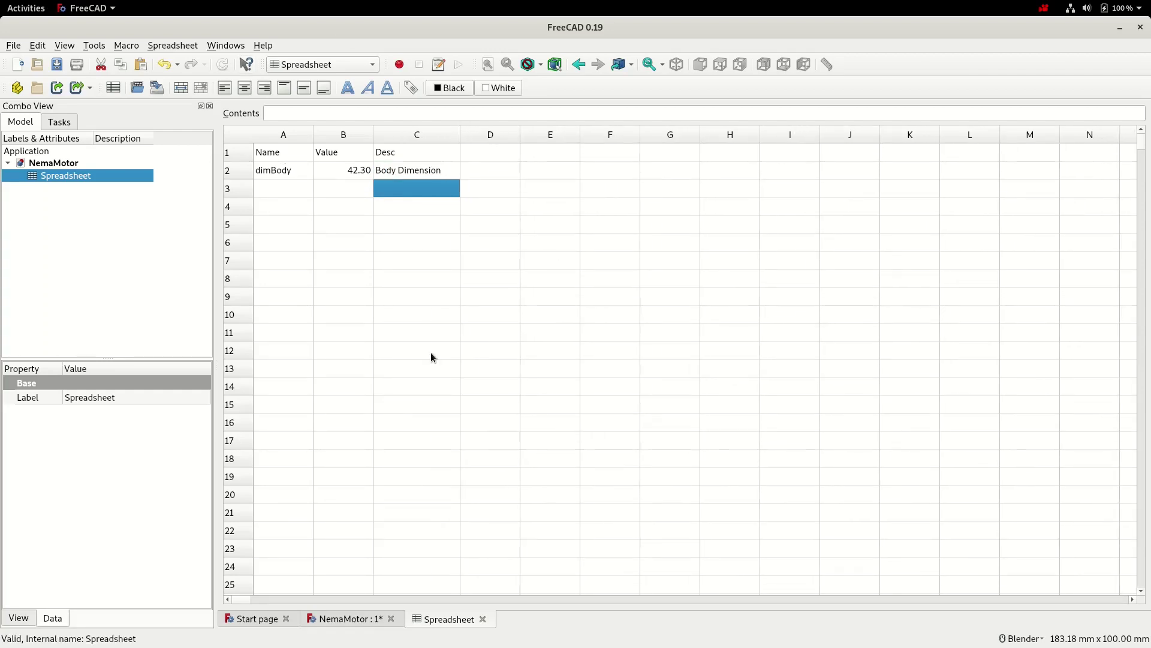
left_click(437, 313)
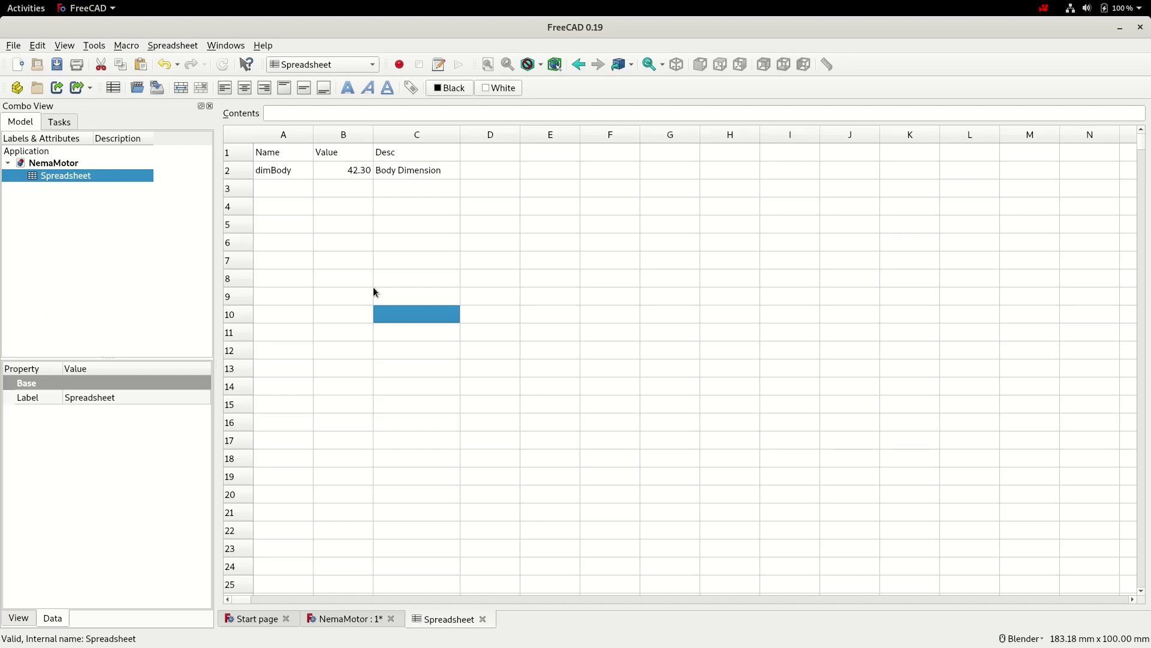
- Assign the alias dimBody to cell B2 through its cell properties and save the document
left_click(334, 168)
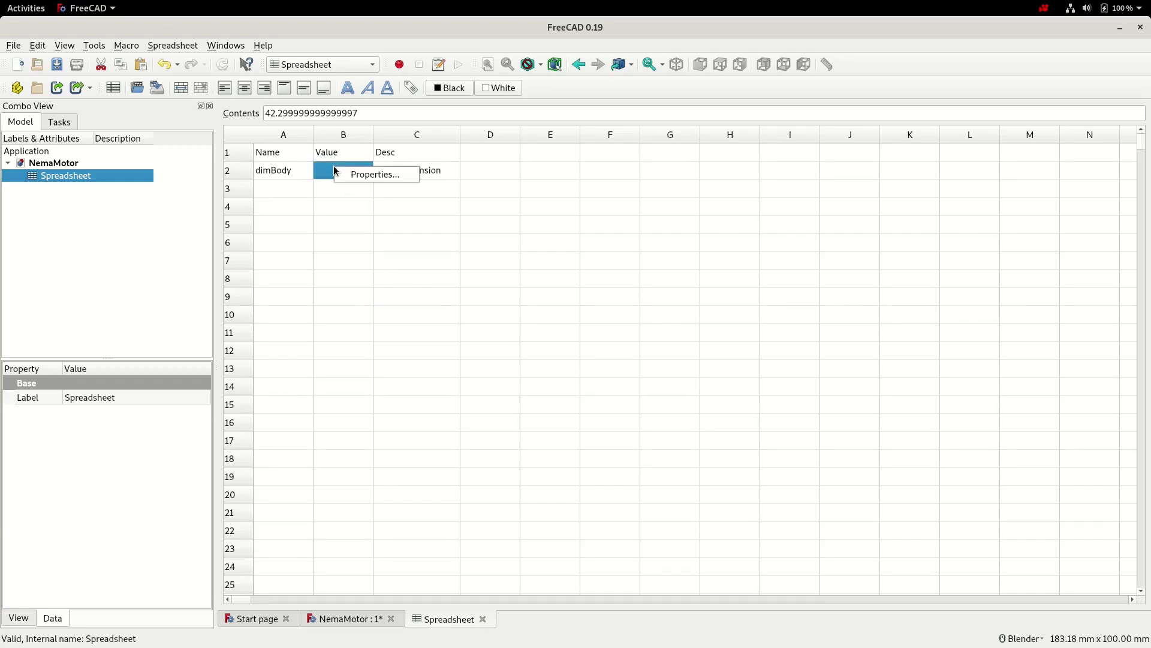
right_click(364, 180)
left_click(390, 187)
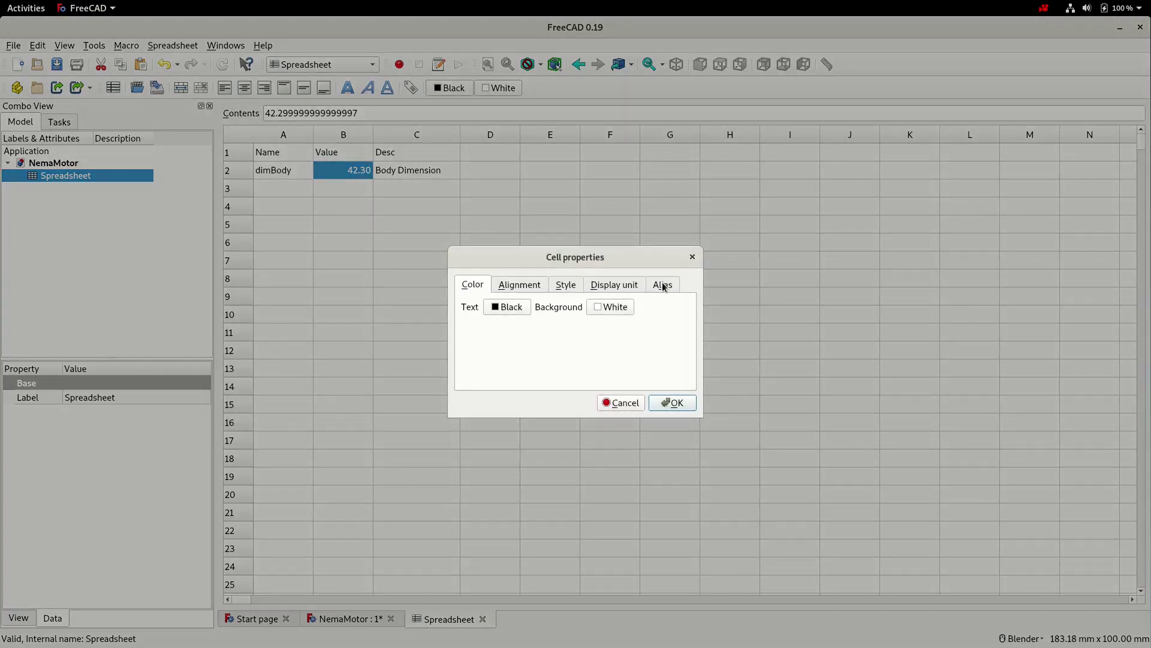
left_click(663, 286)
left_click(621, 307)
type("dim")
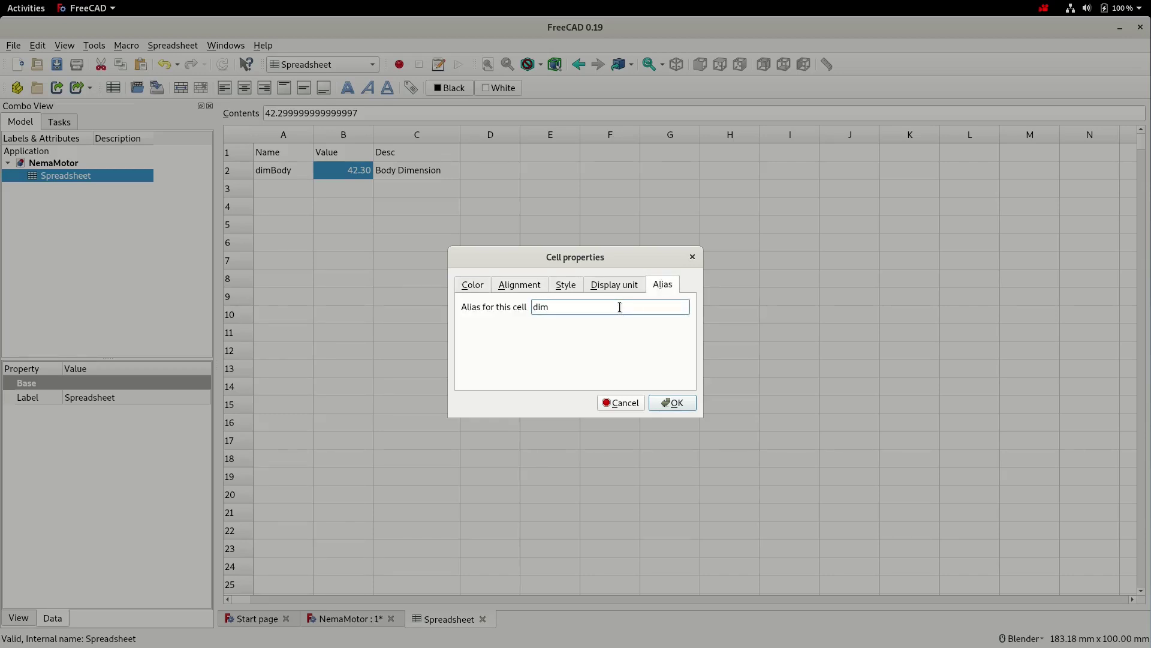
type("Body")
left_click(673, 403)
left_click(613, 384)
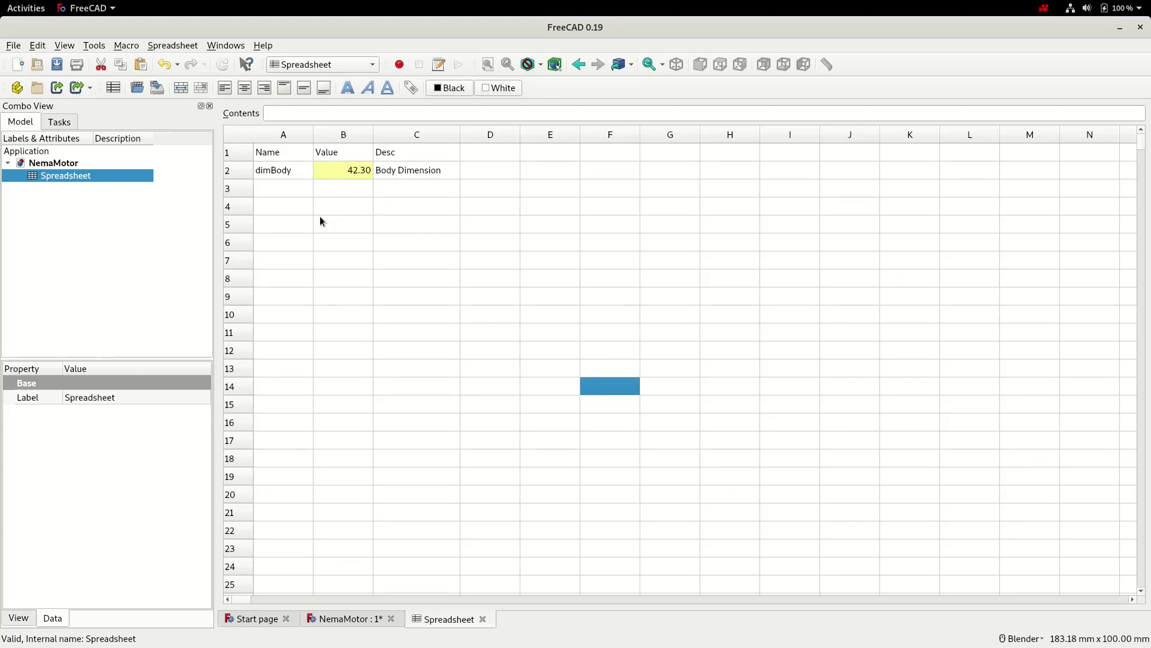
left_click(57, 66)
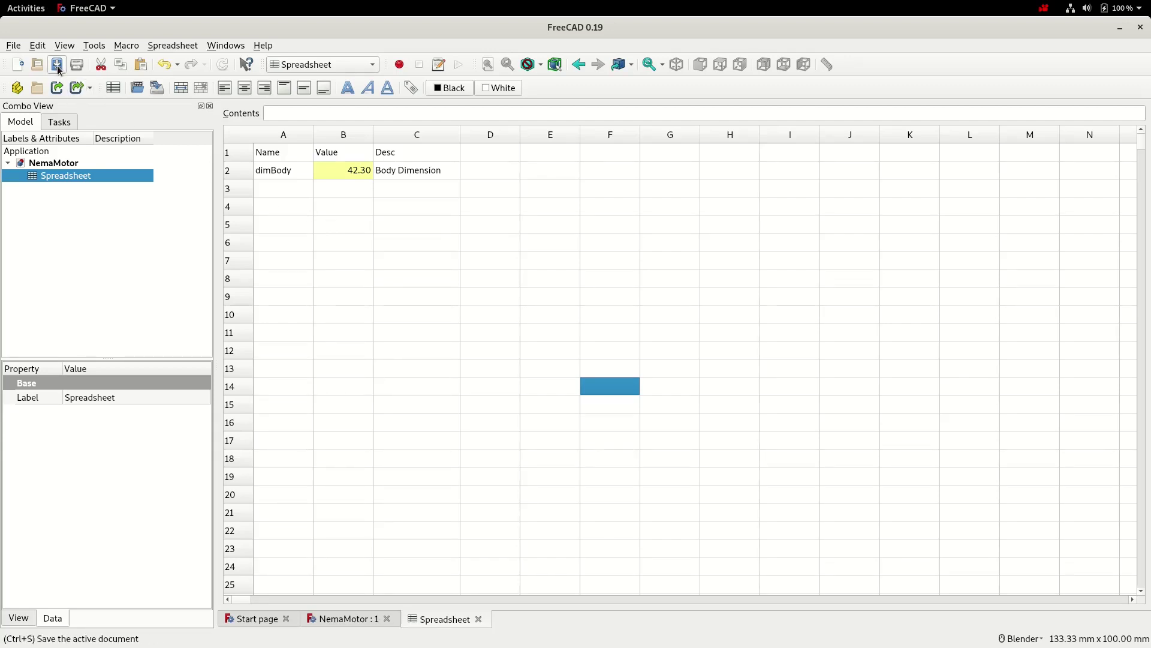
- Create a new Part Design body in the NemaMotor model and start a sketch on its XY plane
left_click(329, 64)
left_click(335, 235)
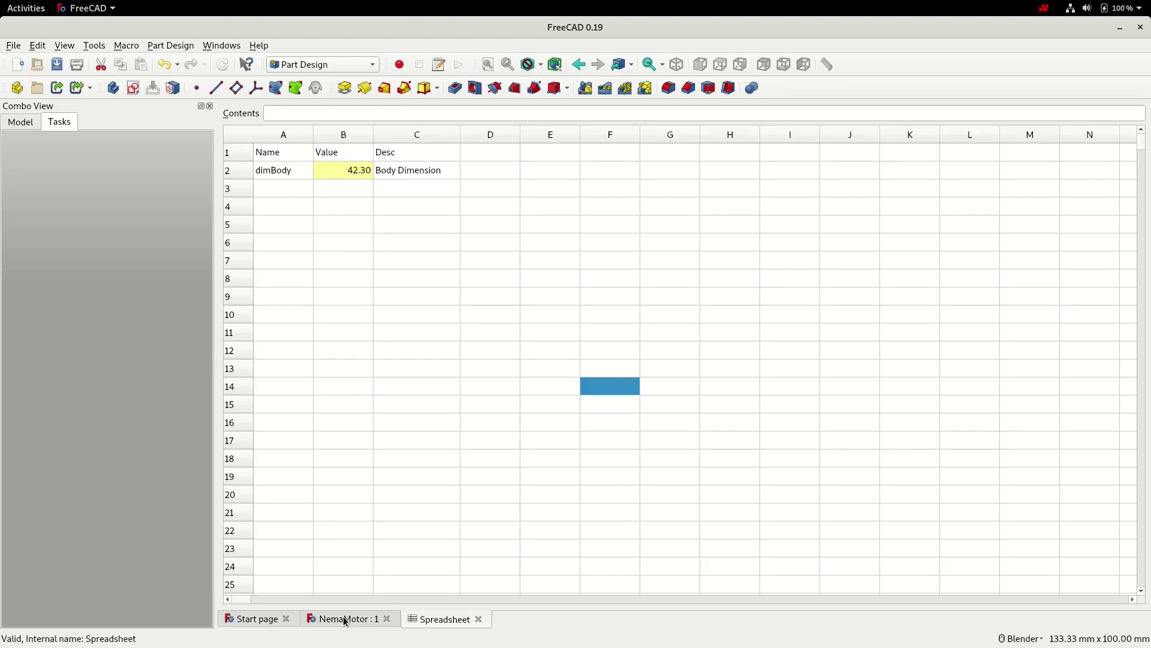
left_click(345, 619)
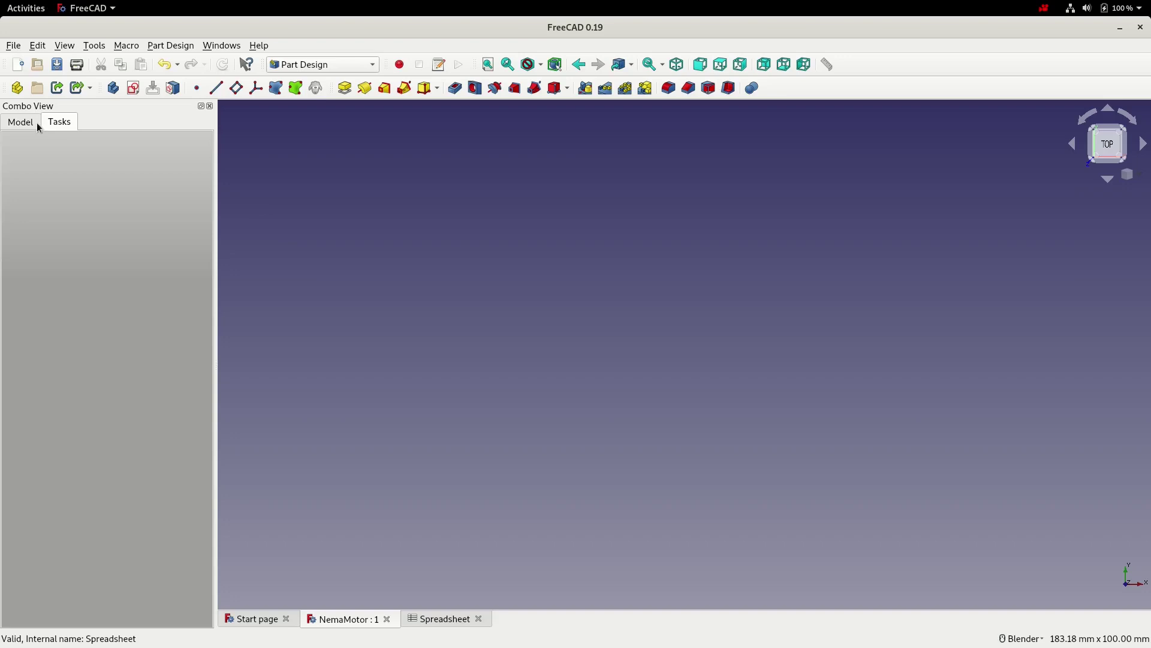
left_click(19, 122)
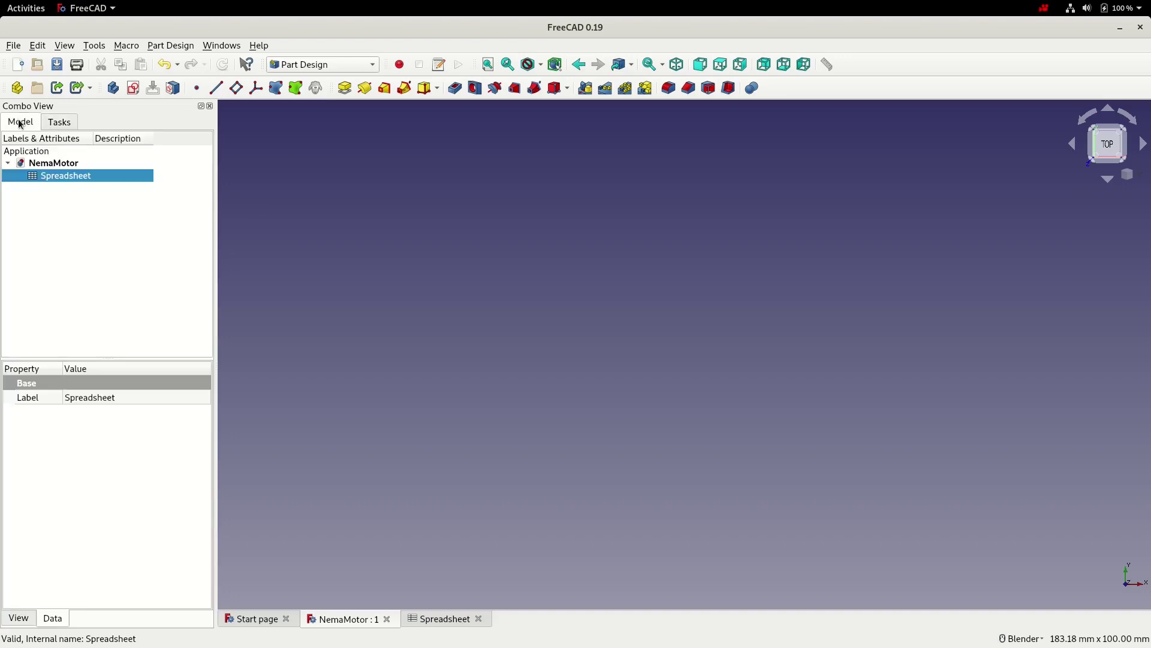
left_click(113, 88)
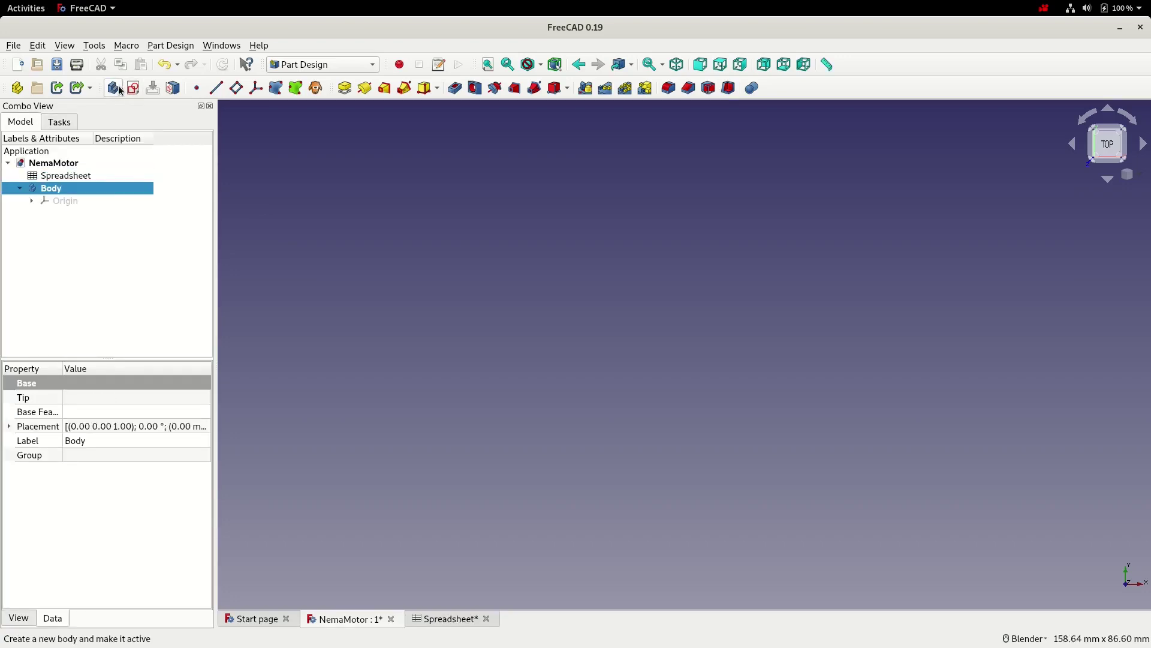
left_click(133, 88)
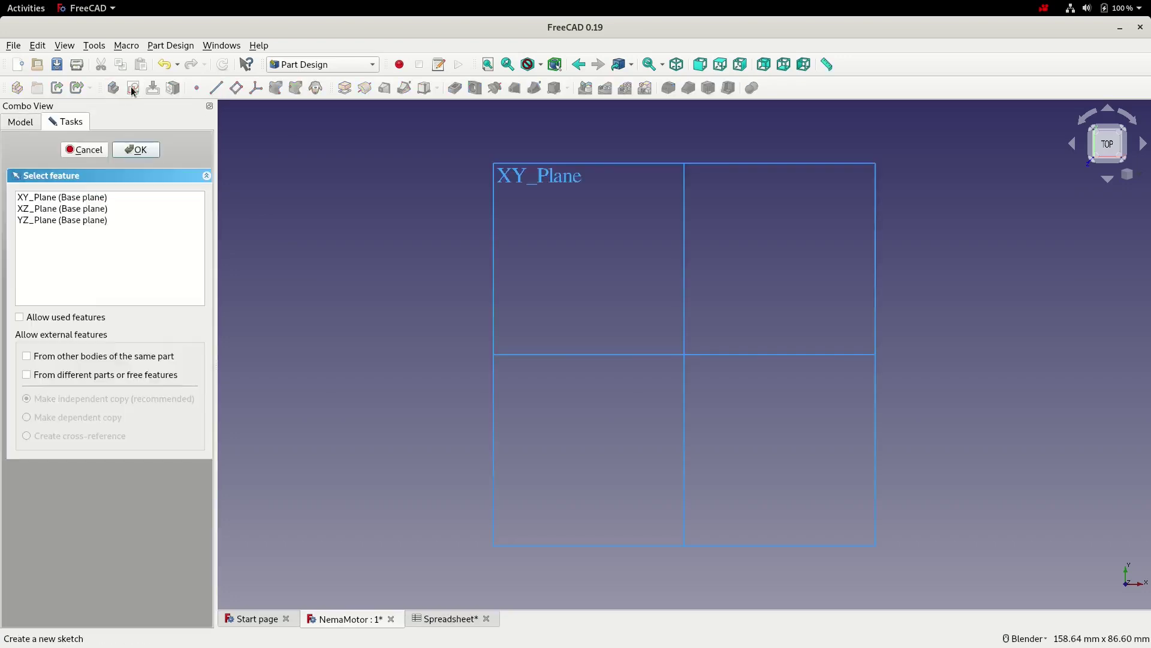
left_click(60, 197)
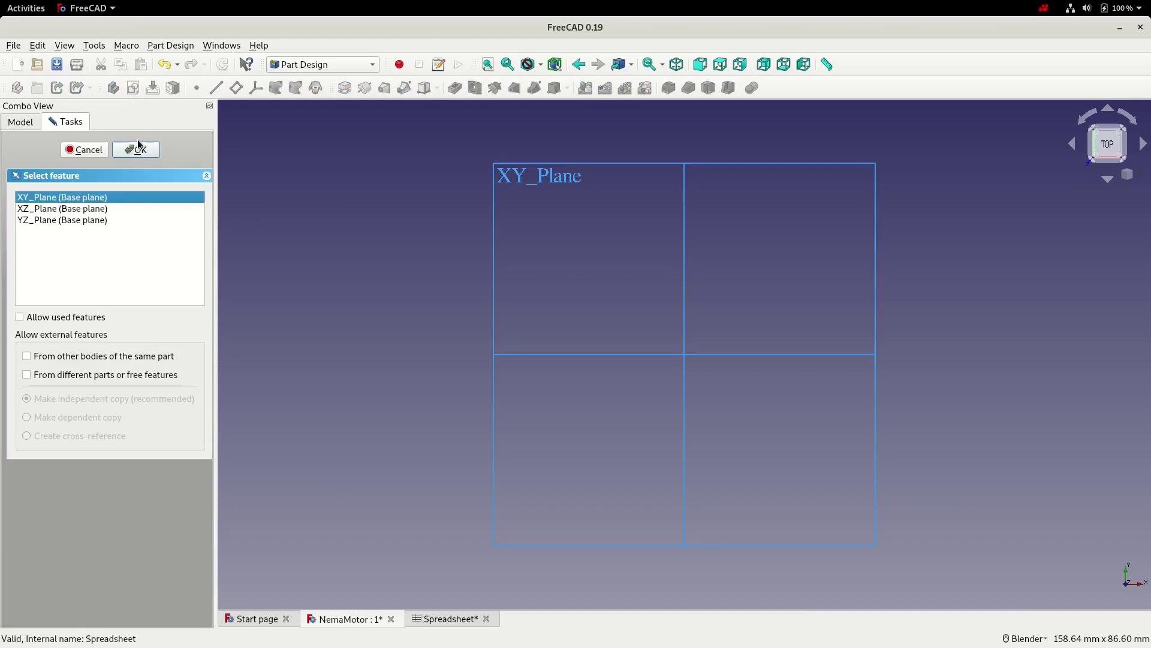
left_click(135, 150)
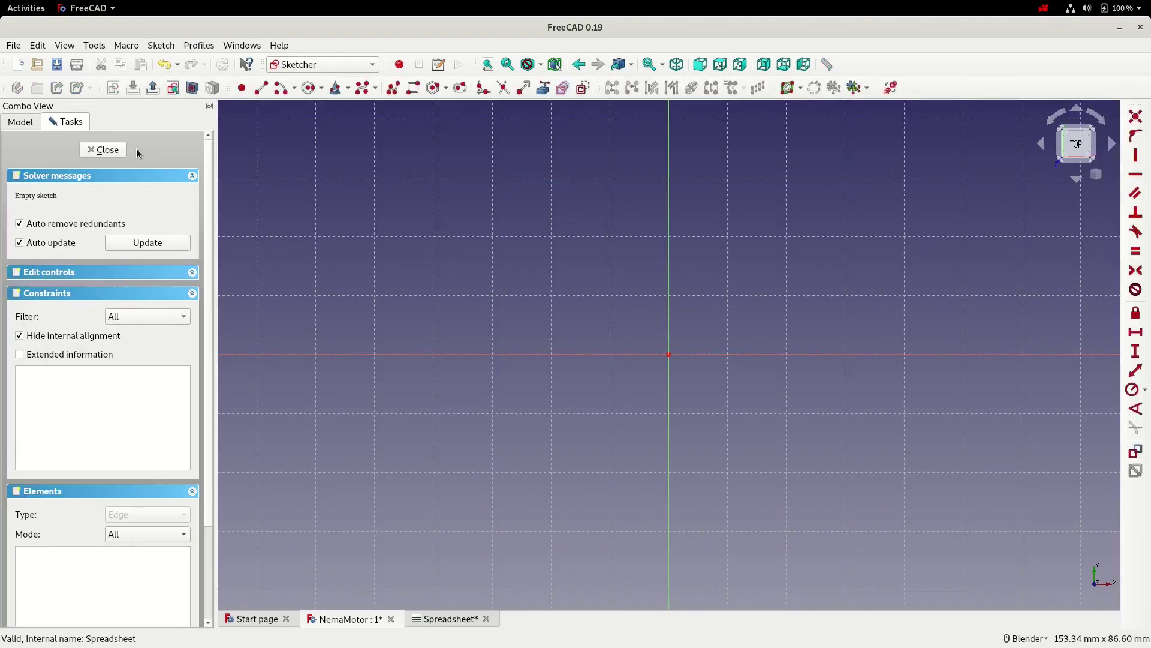
- Sketch a rectangle about 79 mm wide and 60 mm high around the origin
left_click(413, 88)
left_click(451, 169)
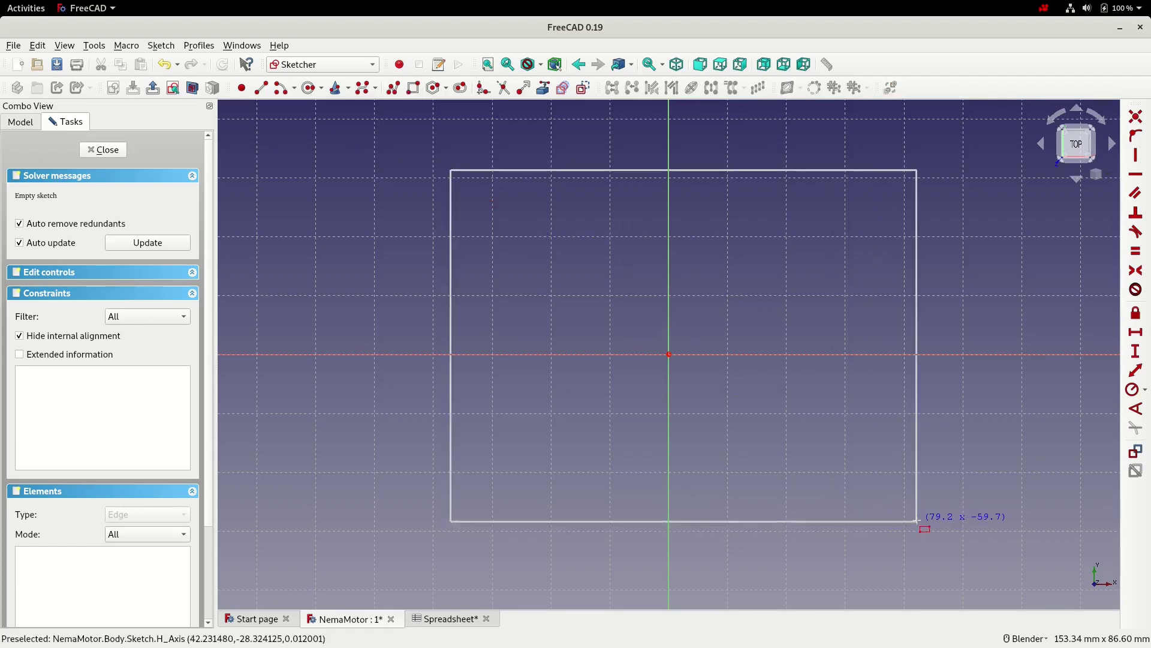
left_click(917, 521)
- Constrain the rectangle's opposite corners symmetrically about the origin and make its upper and right edges equal in length
left_click(451, 170)
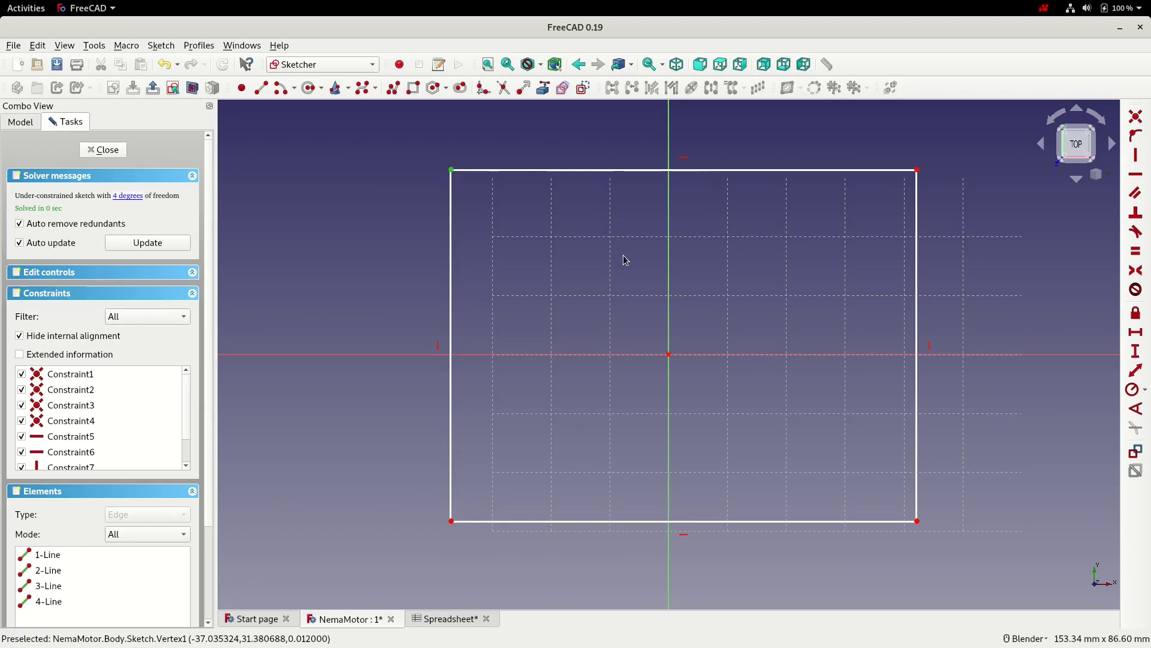
left_click(917, 520)
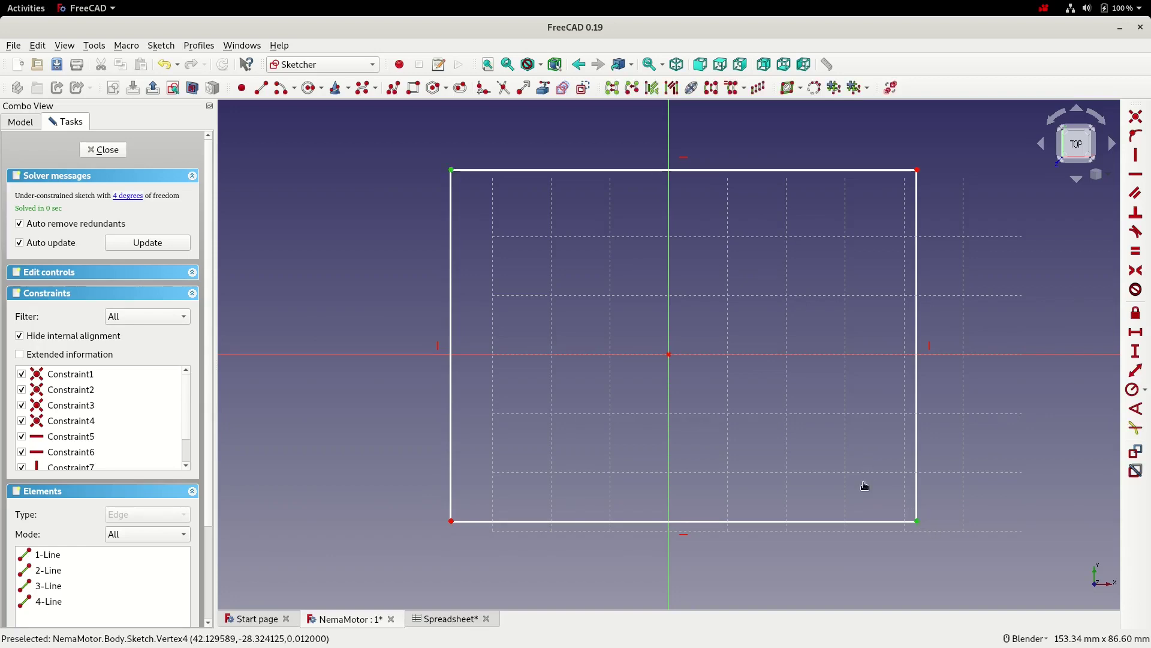
left_click(668, 355)
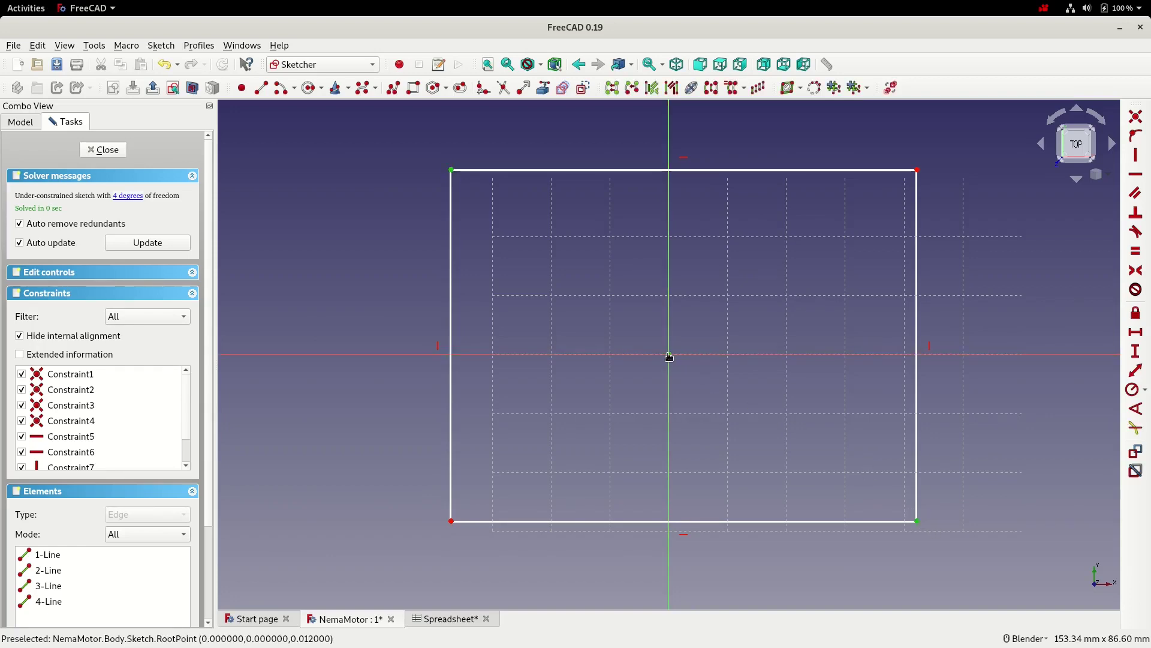
left_click(1136, 271)
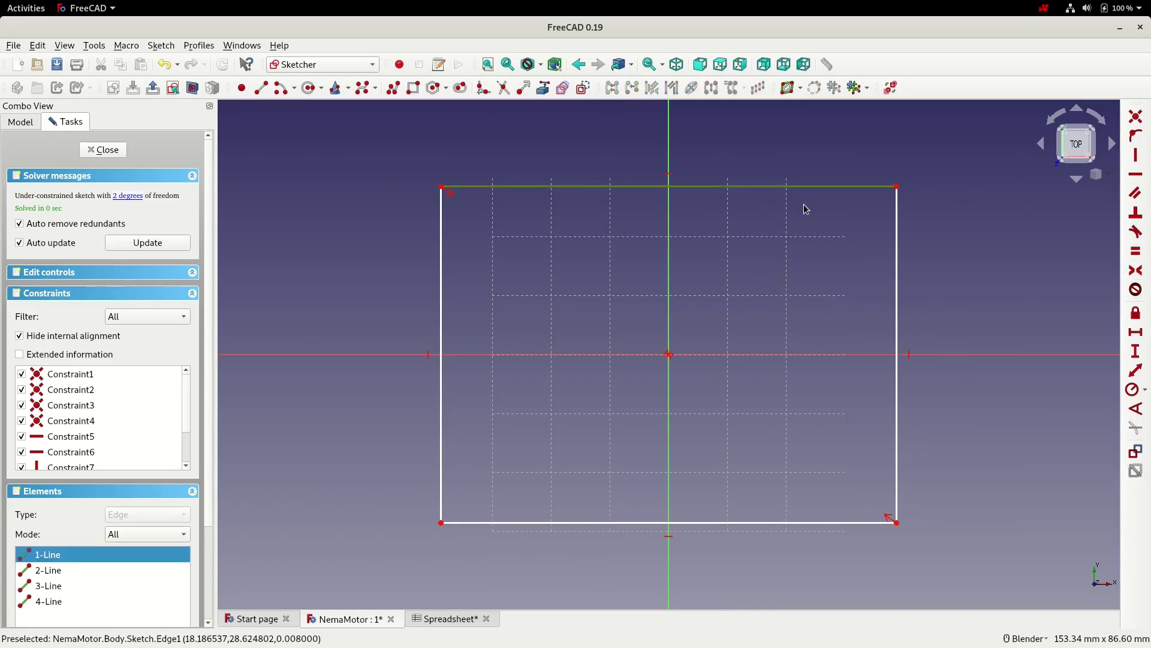
left_click(898, 239)
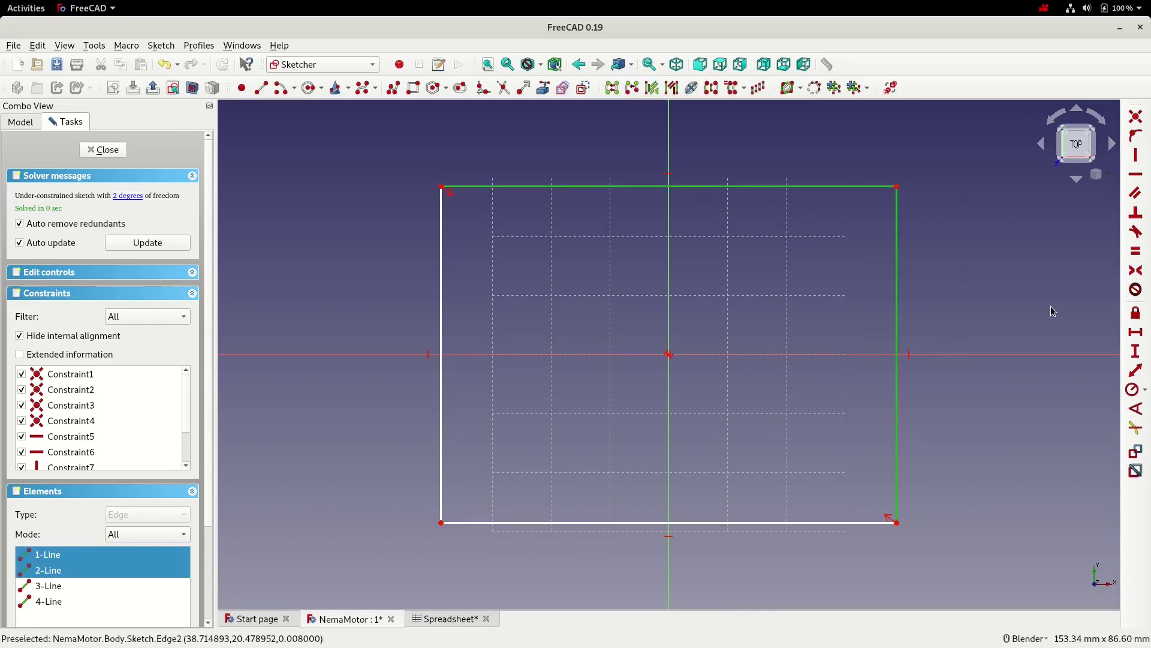
left_click(1135, 251)
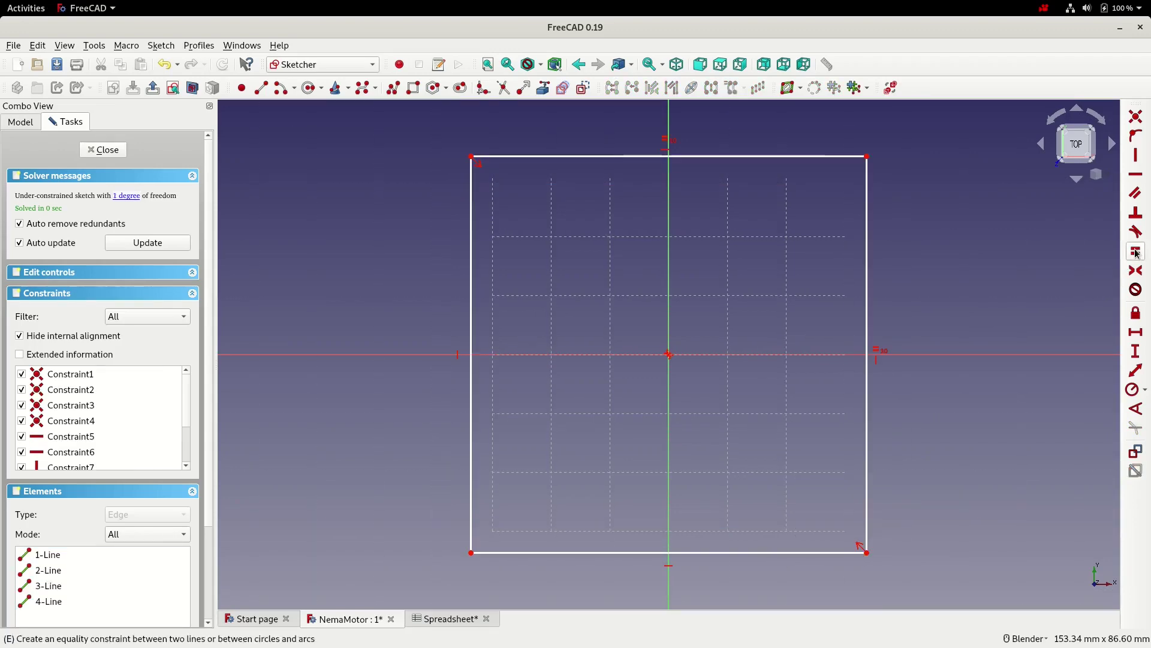
- Constrain the square's upper edge to a horizontal length driven by the formula Spreadsheet.dimBody, and close the sketch and save the document
left_click(799, 156)
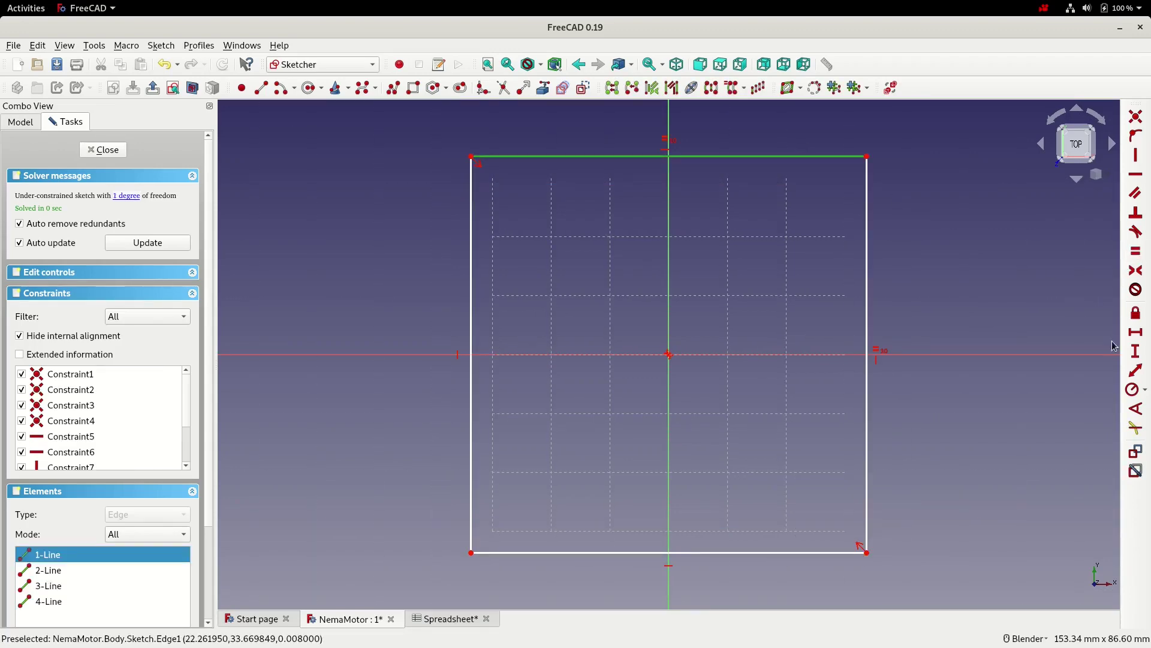
left_click(1135, 332)
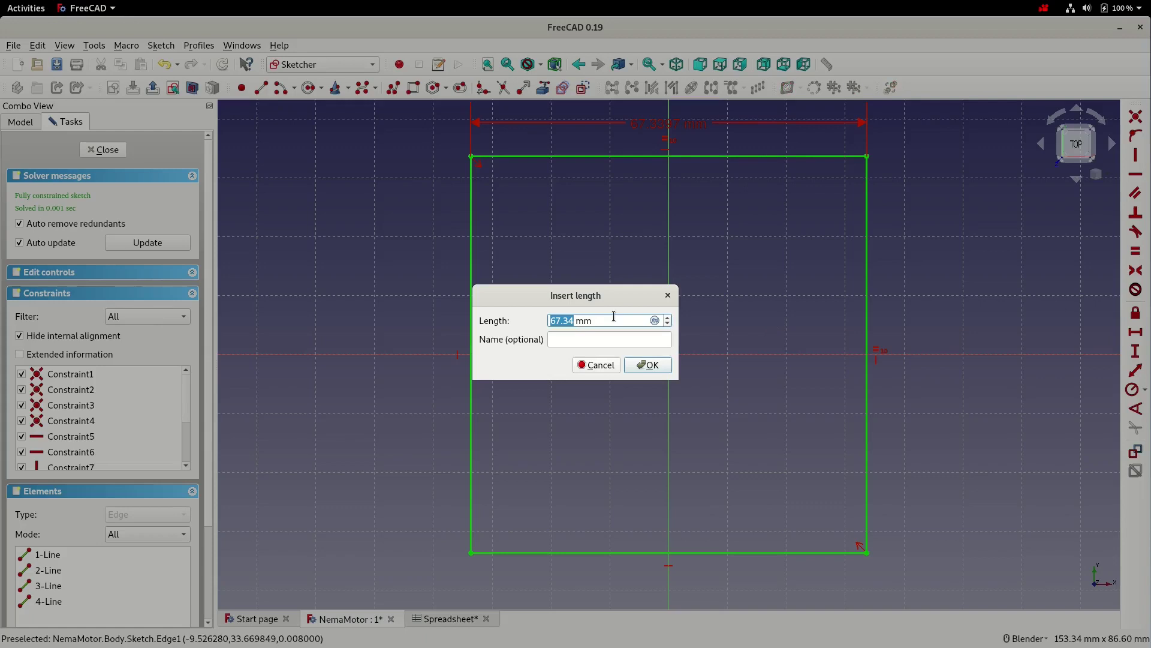
left_click(654, 321)
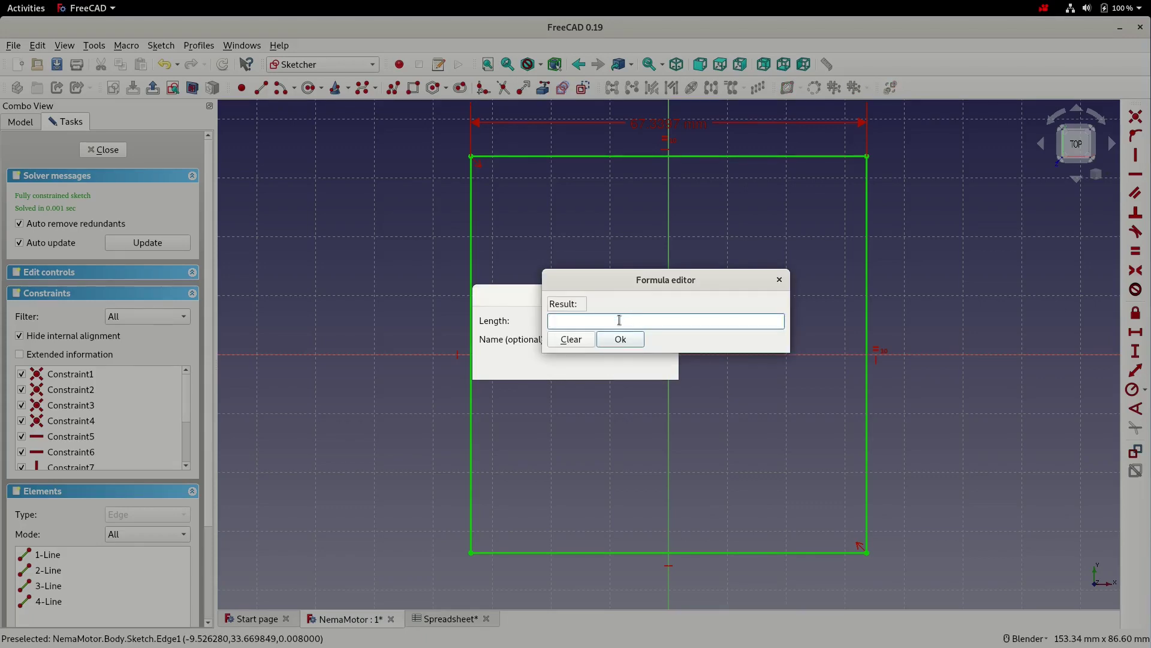
type("Spreadsheet.")
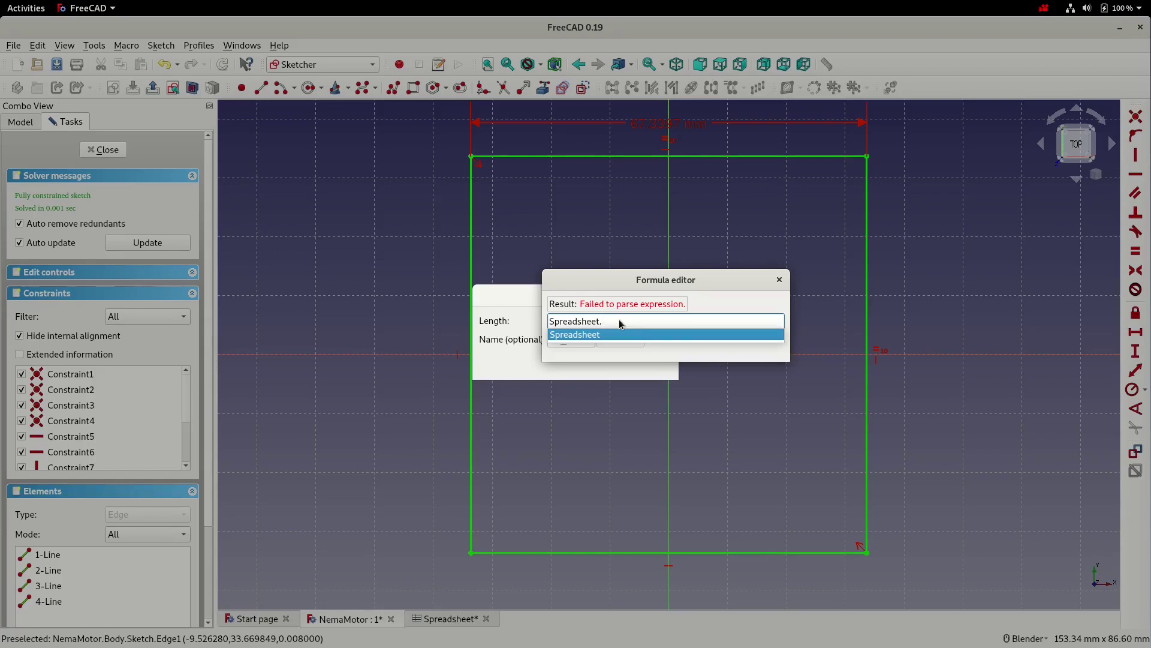
type("d")
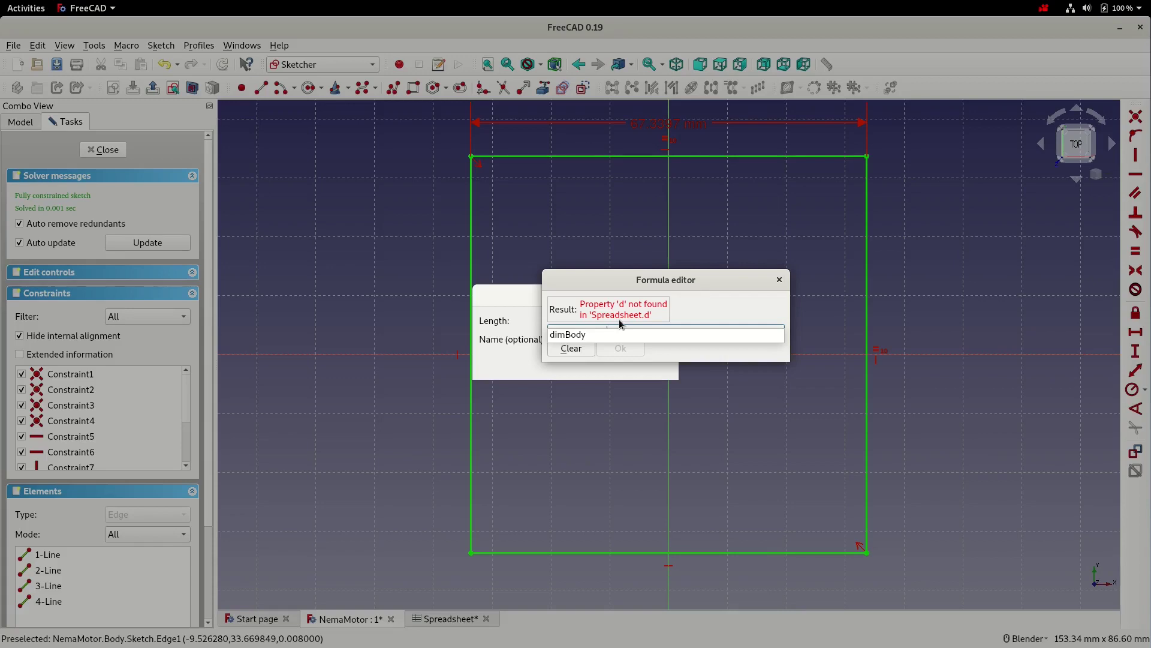
key("Down")
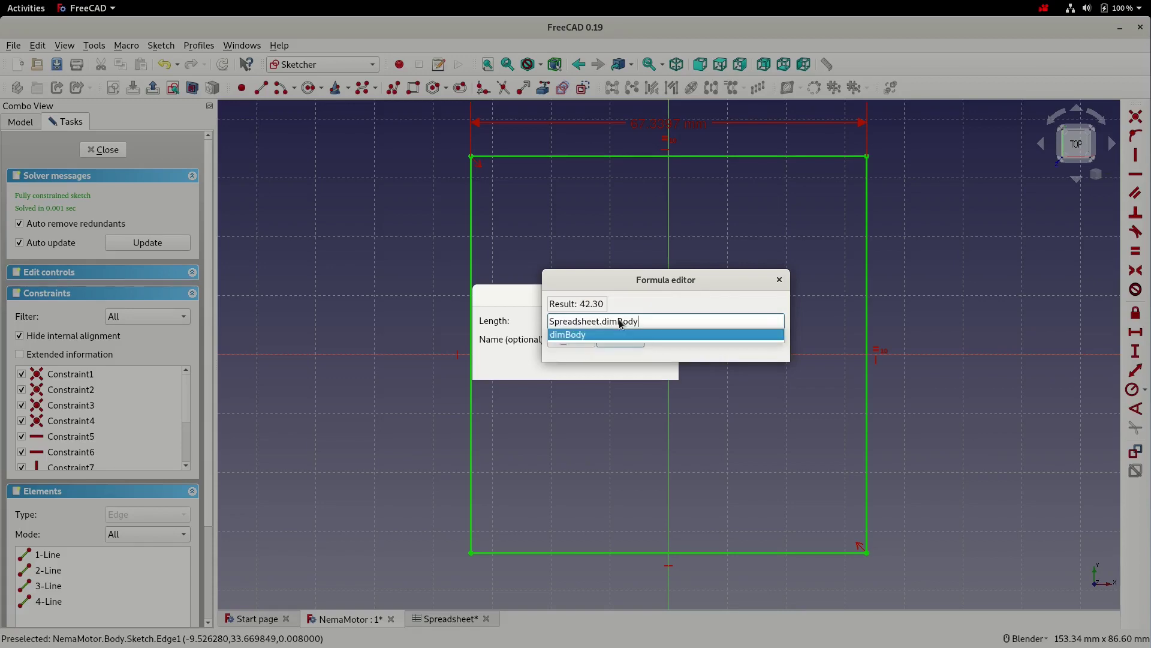
left_click(579, 336)
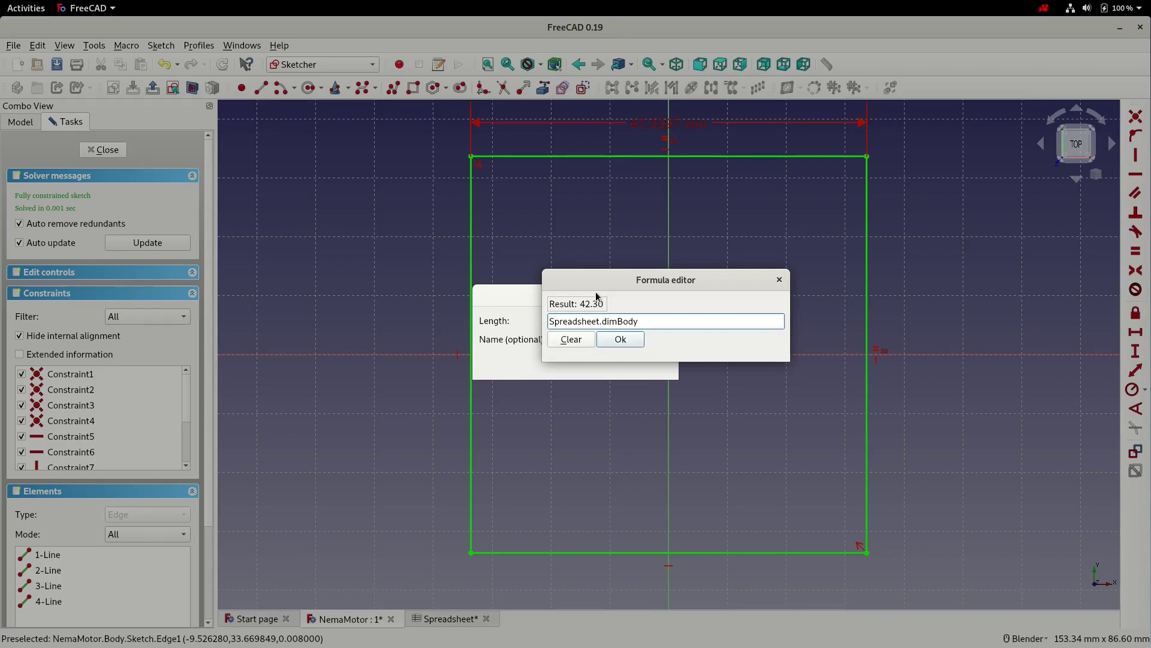
left_click(627, 340)
left_click(643, 362)
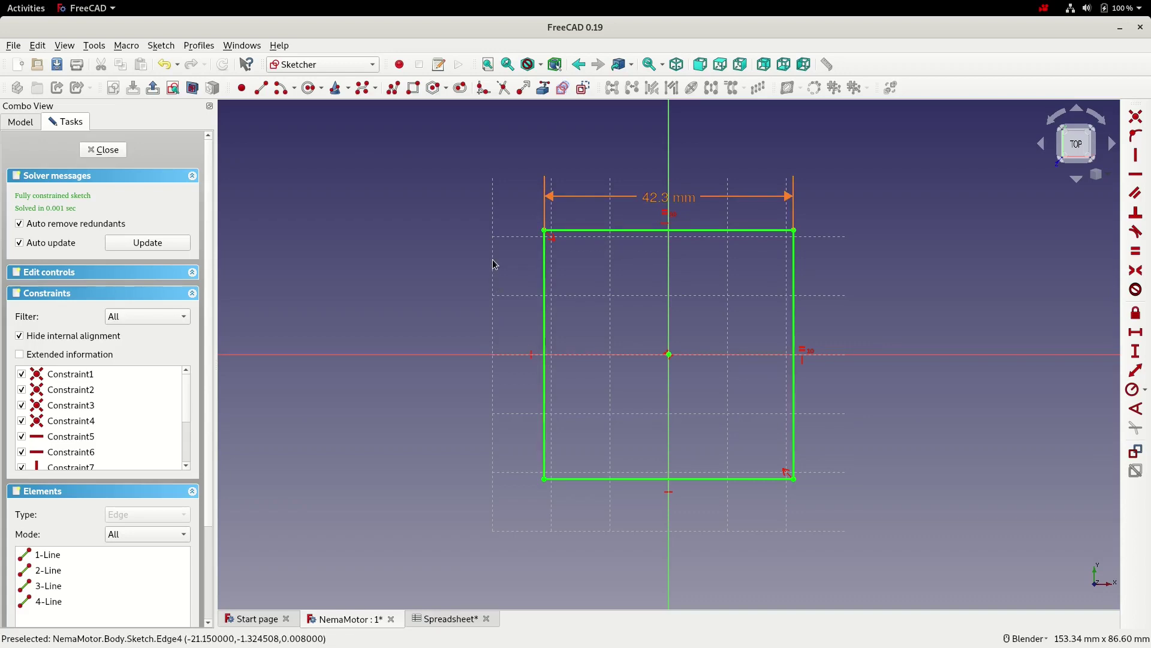
left_click(105, 149)
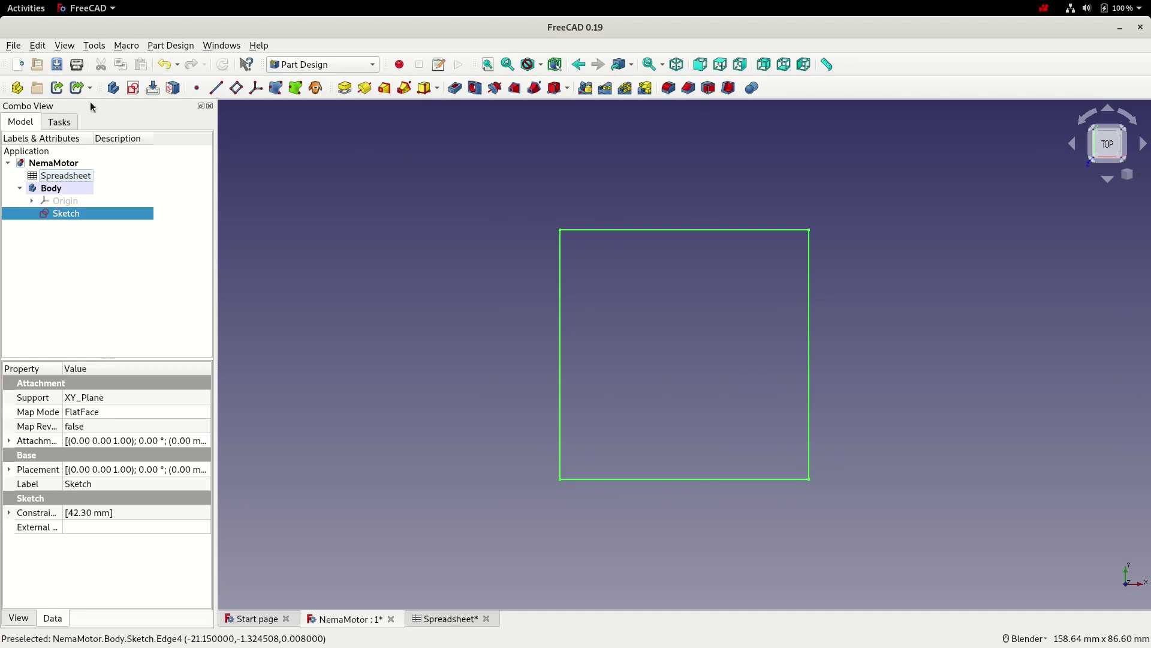
left_click(57, 64)
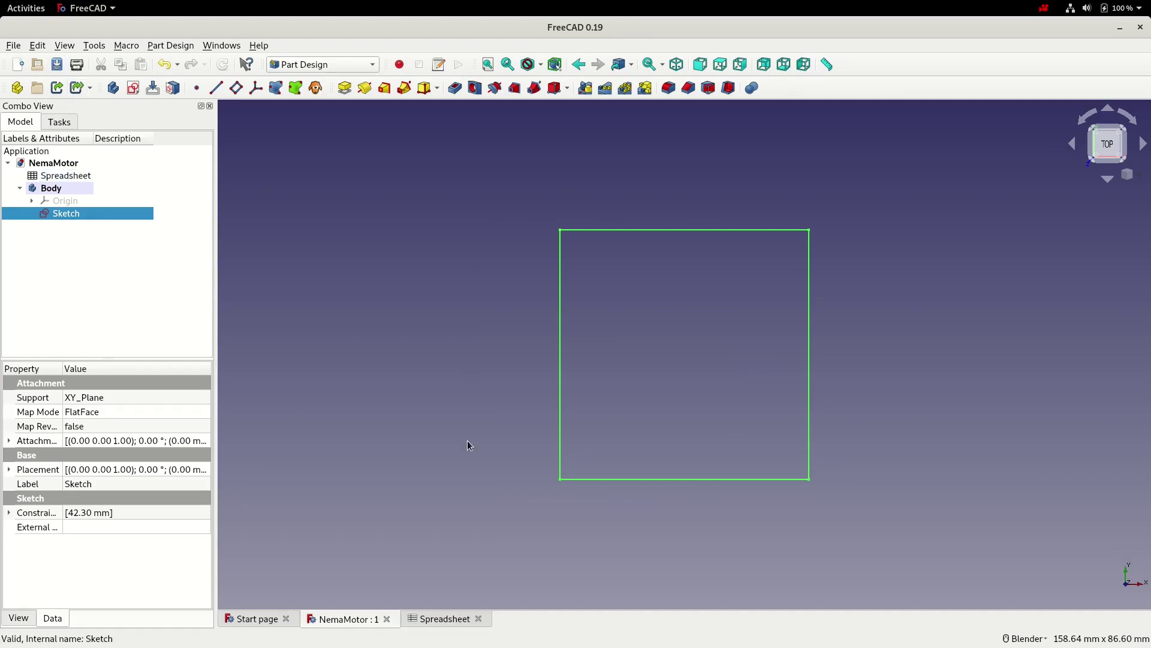
- Add row 3 to the spreadsheet with the name dimHoleCen, value 31 and description Hole Centres
left_click(442, 619)
left_click(290, 190)
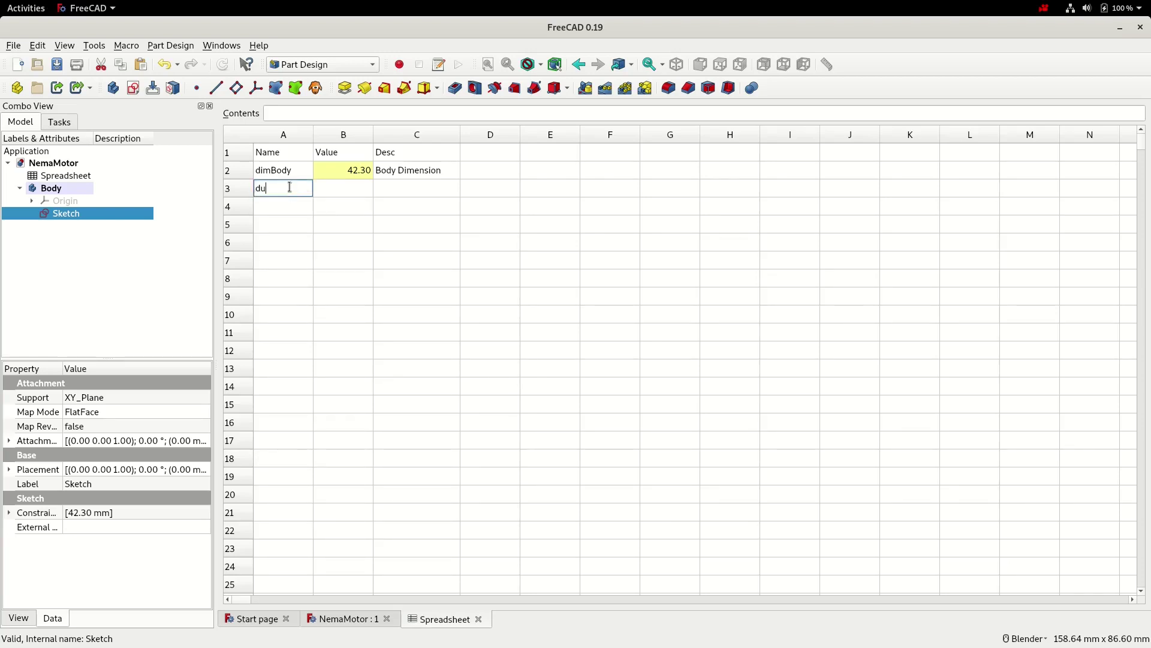
type("HoleCen")
key("Tab")
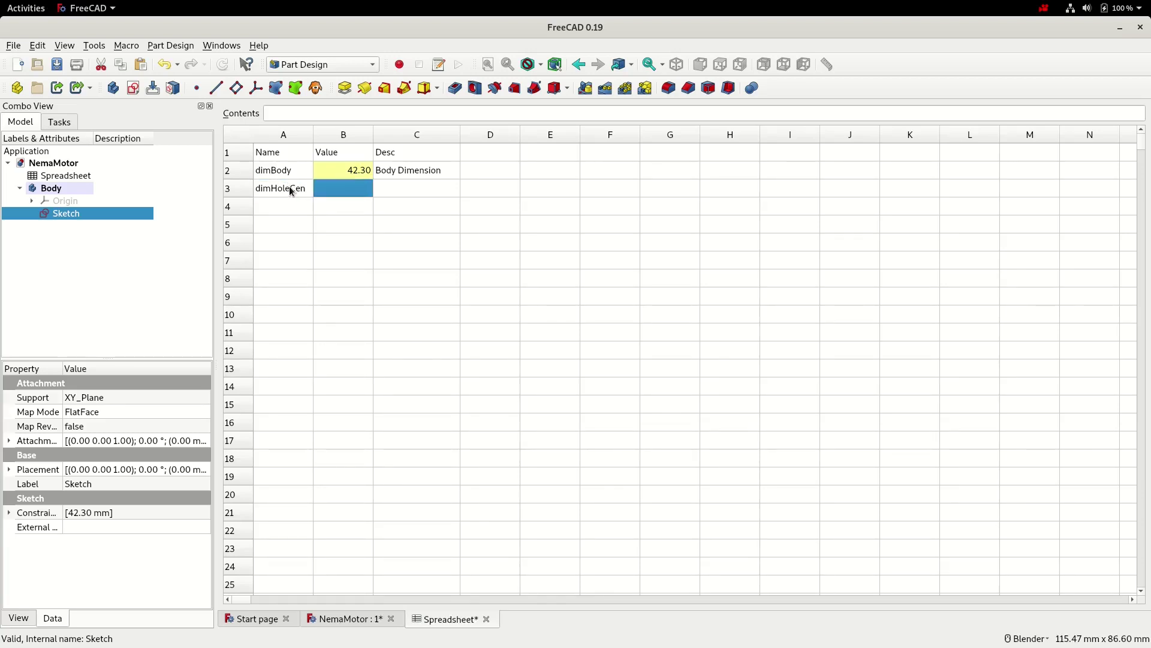
type("31")
key("Return")
key("Tab")
type("H")
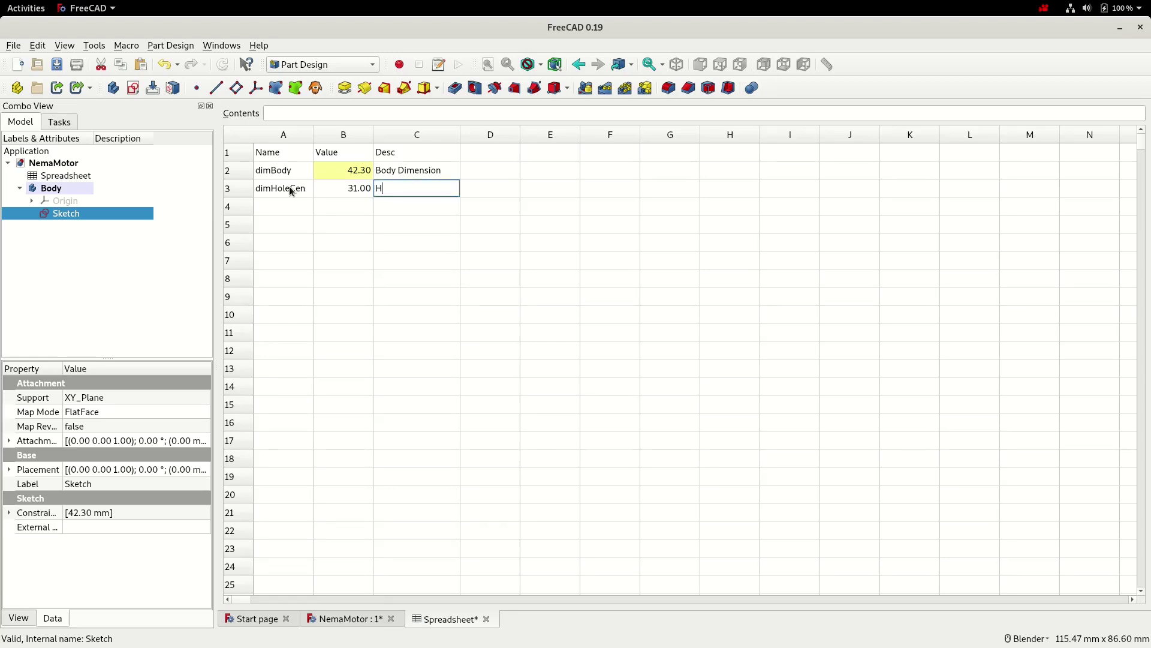
type("ole Centre s")
key("Return")
- Assign the alias dimHoleCen to cell B3 through its cell properties
right_click(336, 185)
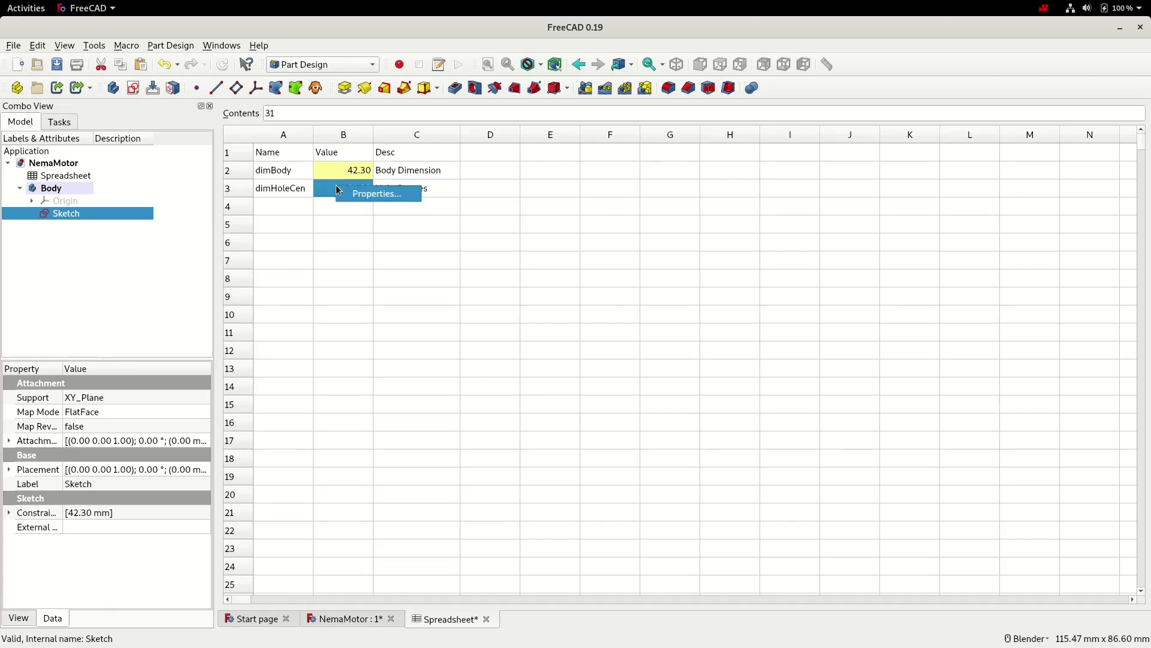
left_click(378, 195)
left_click(664, 285)
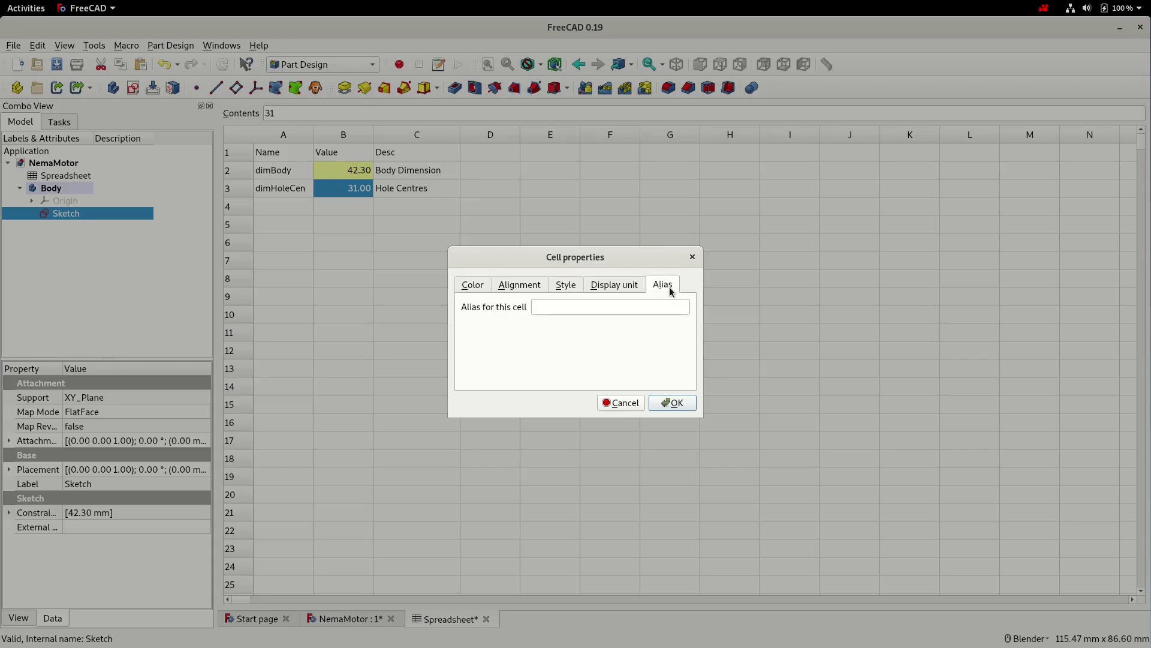
left_click(602, 306)
type("dim")
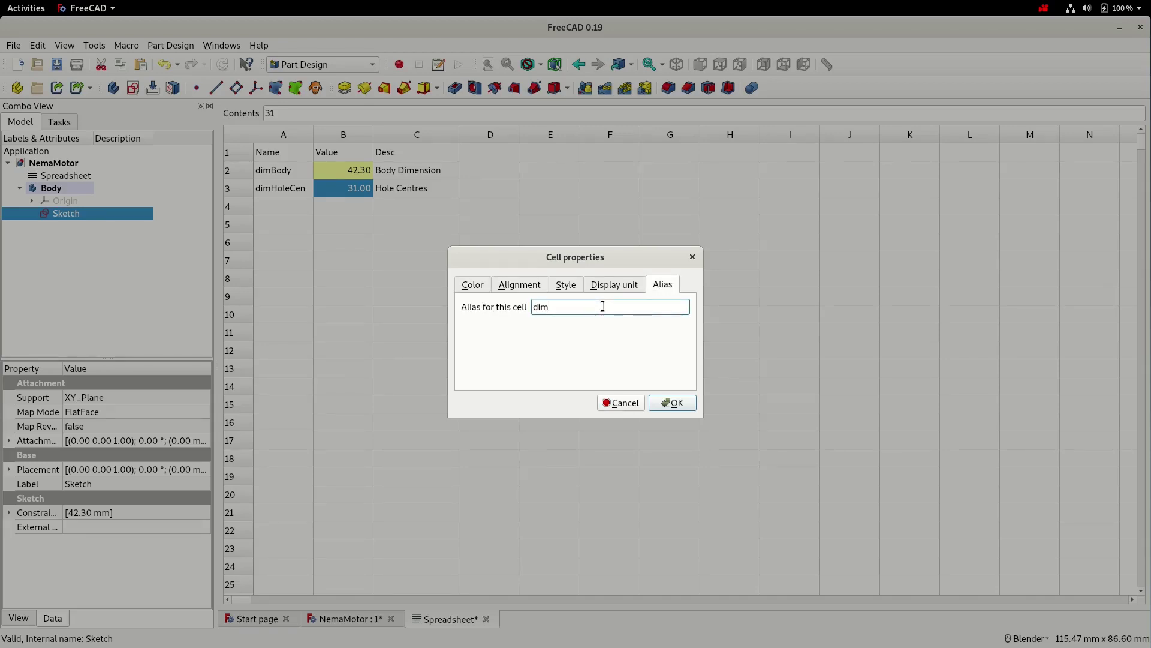
type("HoleCen")
left_click(675, 402)
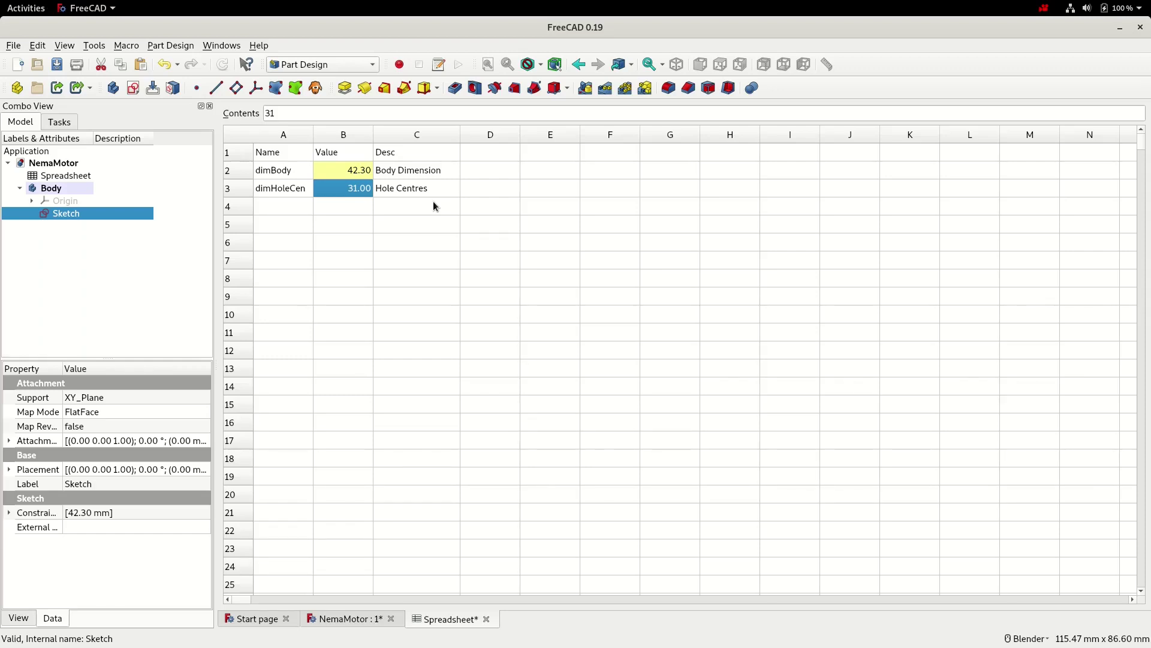
left_click(479, 205)
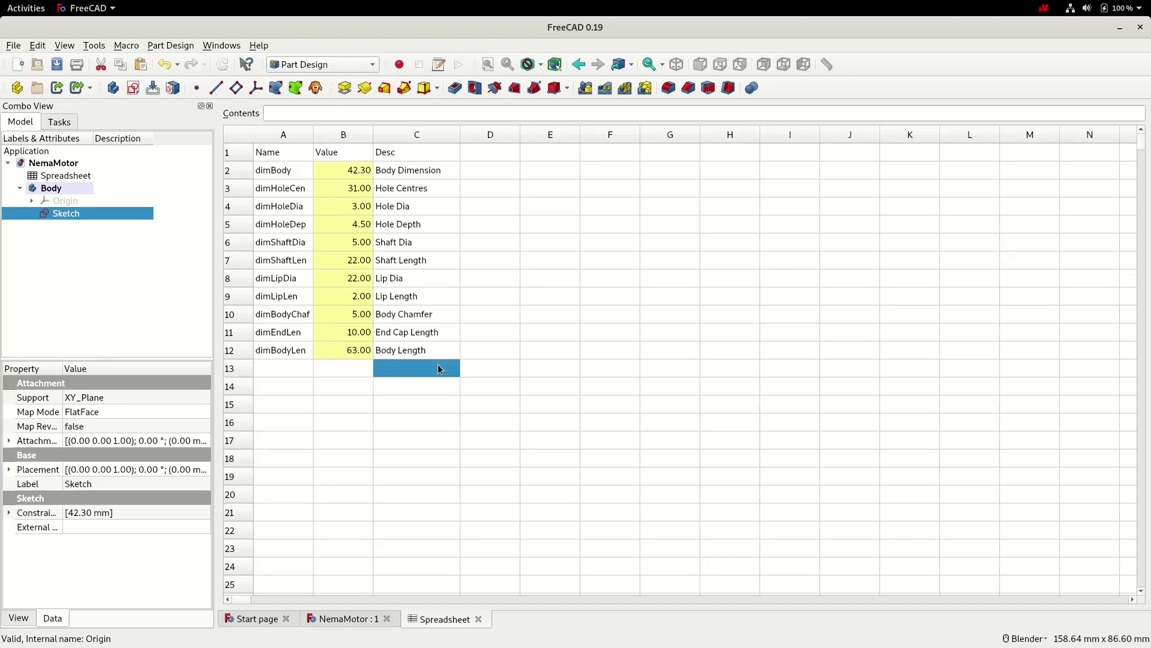
- Pad the square sketch in the NemaMotor model with its length driven by the formula Spreadsheet.dimBodyLength
left_click(349, 620)
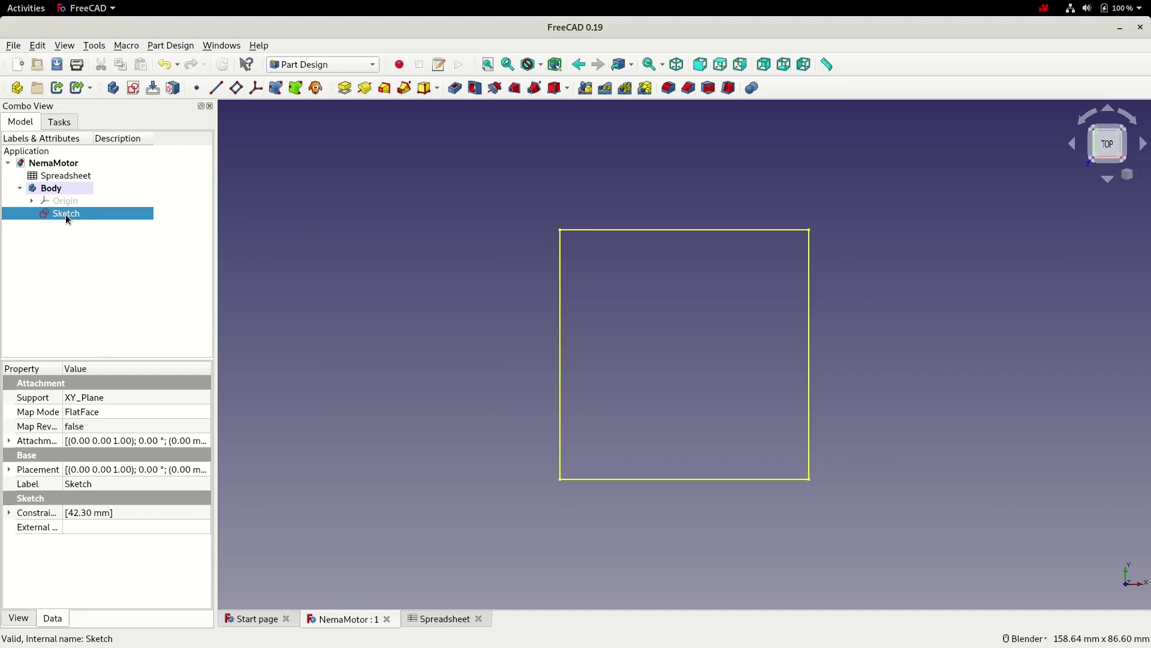
left_click(345, 88)
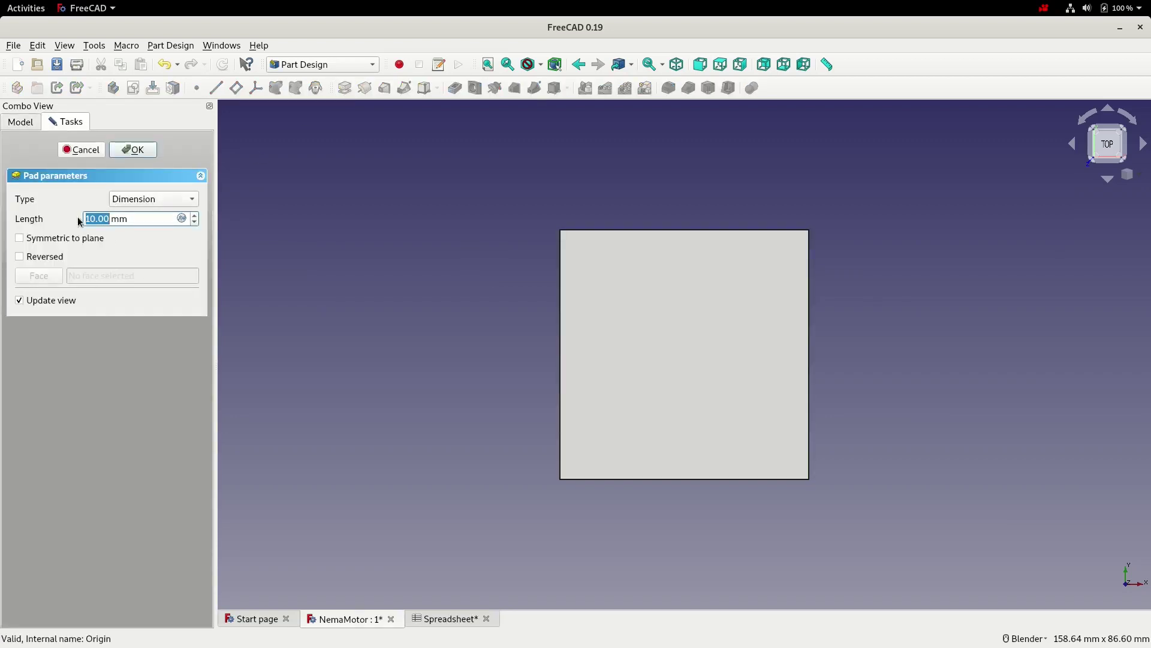
left_click(182, 218)
type("Sp")
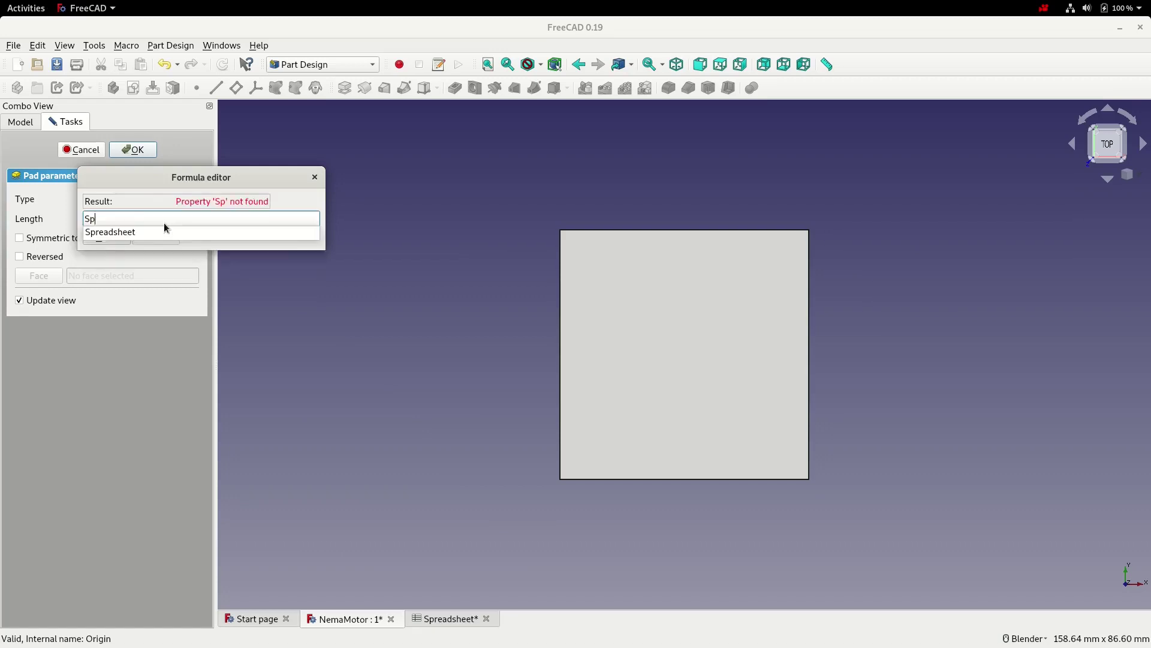
key("Down")
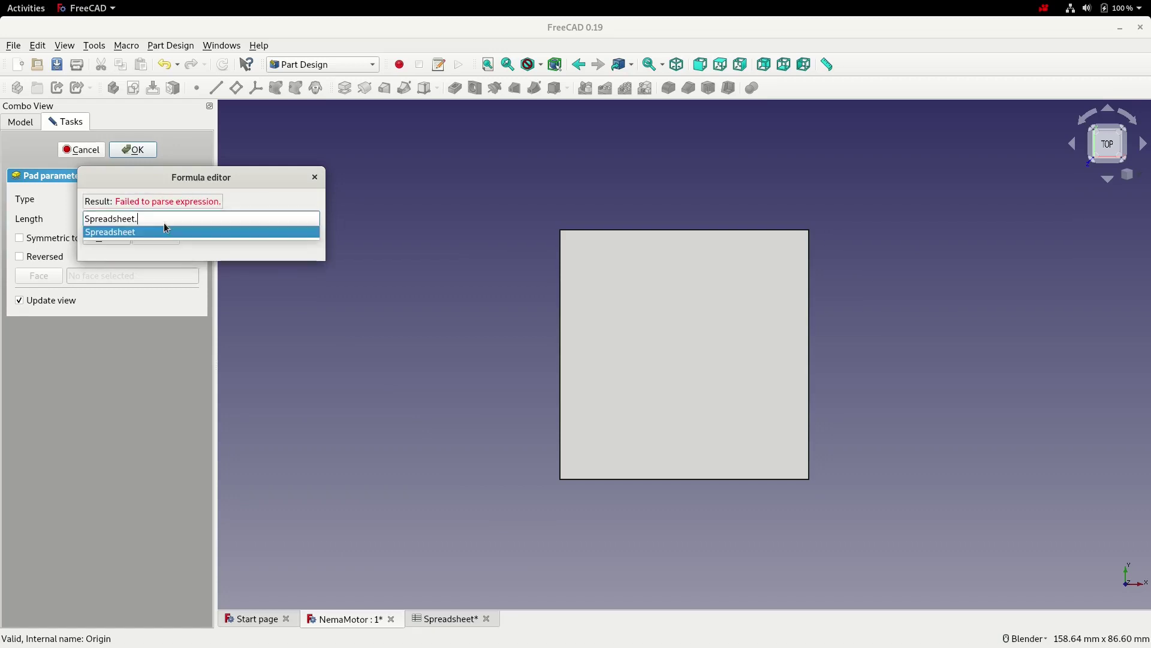
type(".dim")
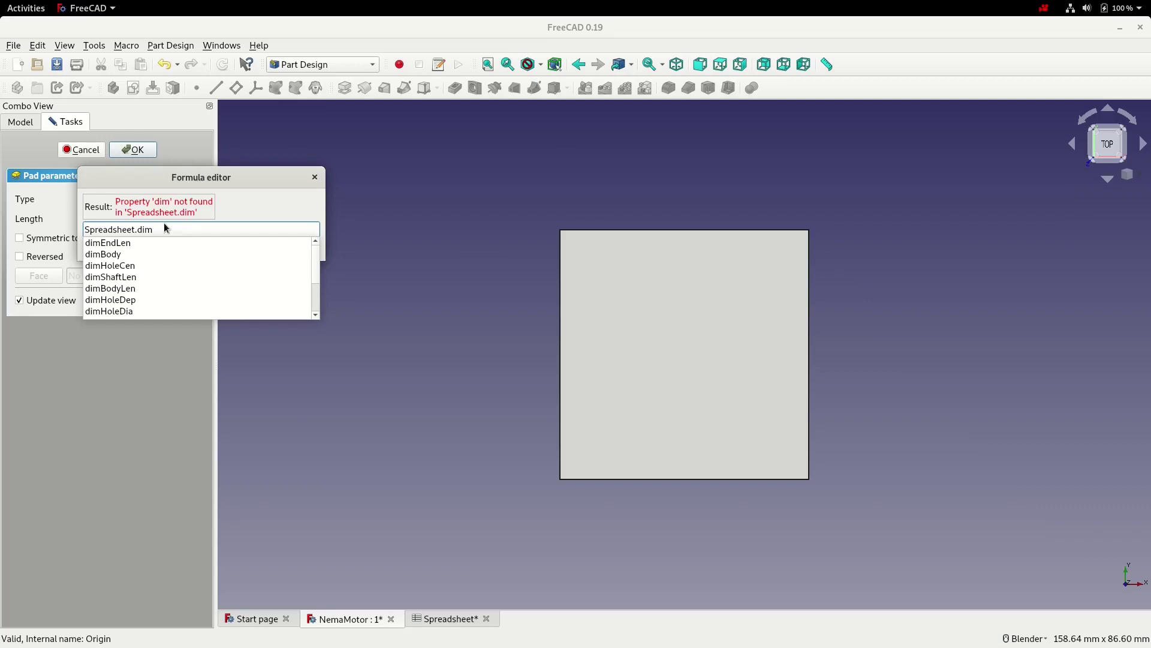
key("Down")
key("Down")
key("Down")
key("Down")
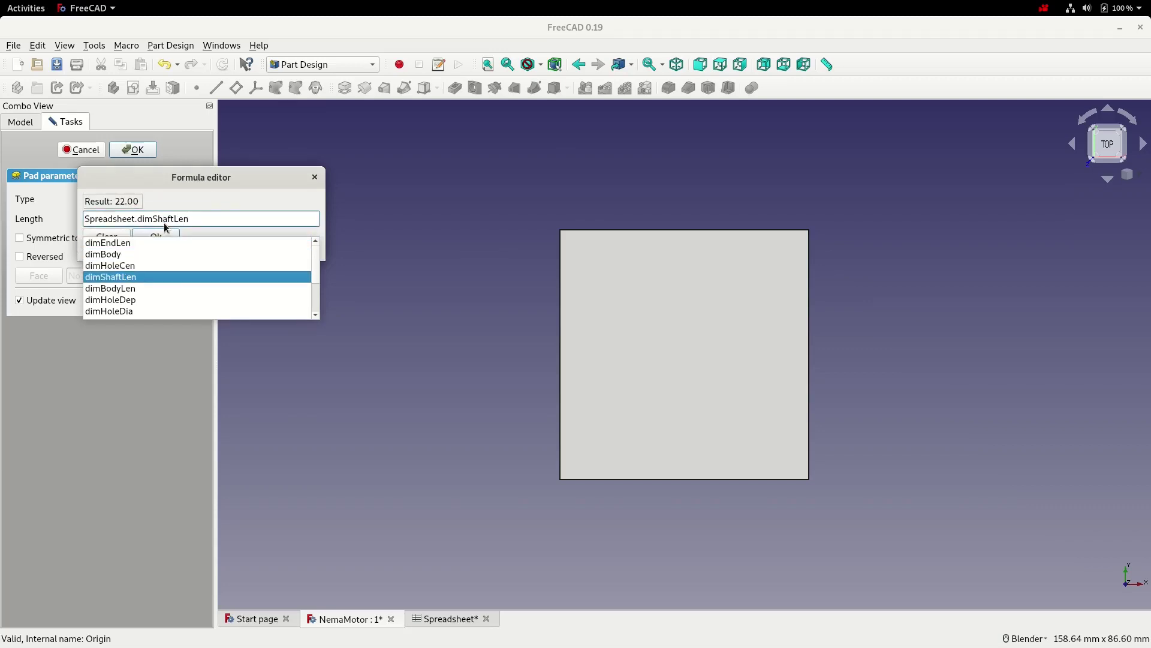
key("Up")
key("Up")
key("Down")
key("Down")
key("Down")
key("Down")
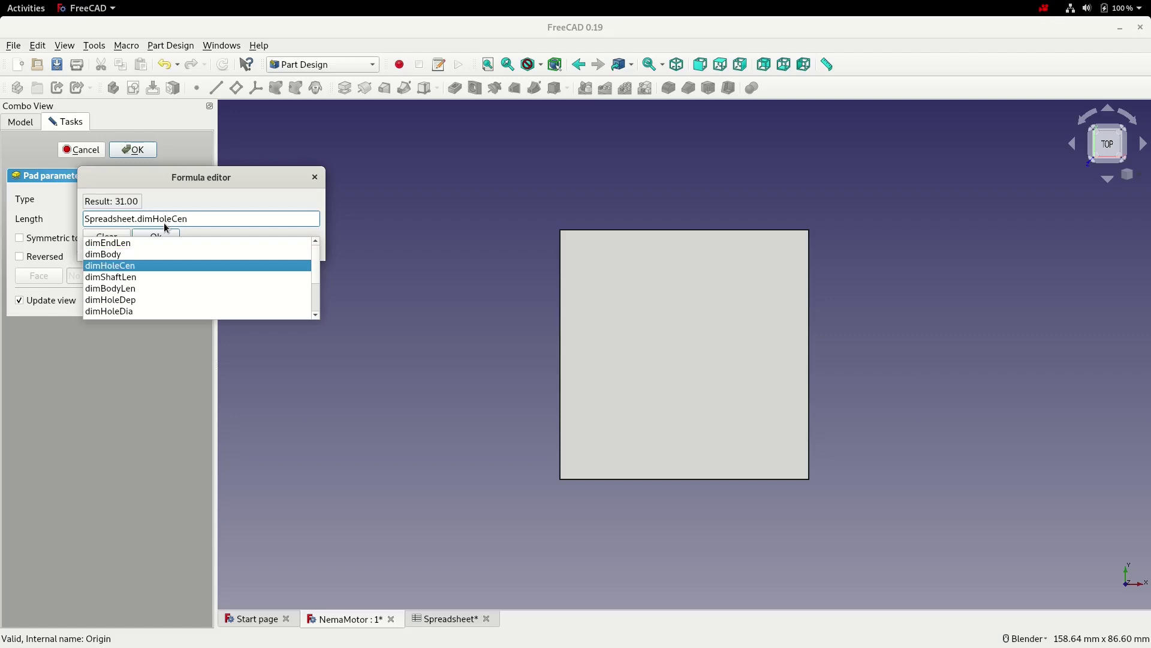
key("Down")
key("Down")
key("Down")
key("Down")
key("Up")
key("Up")
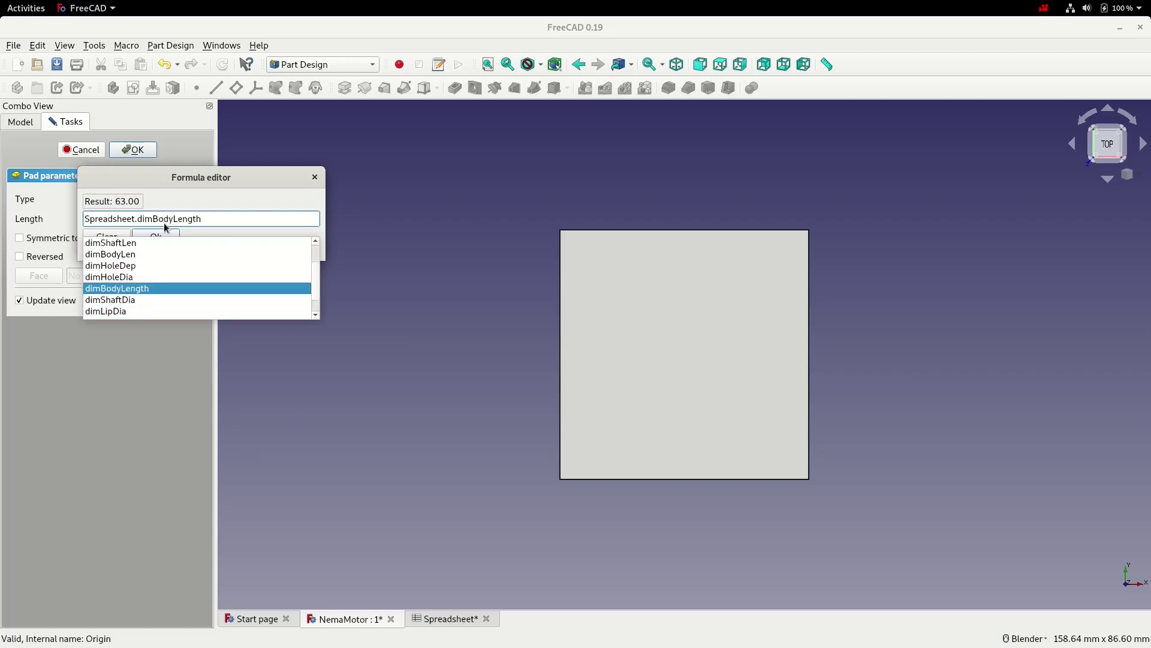
key("Return")
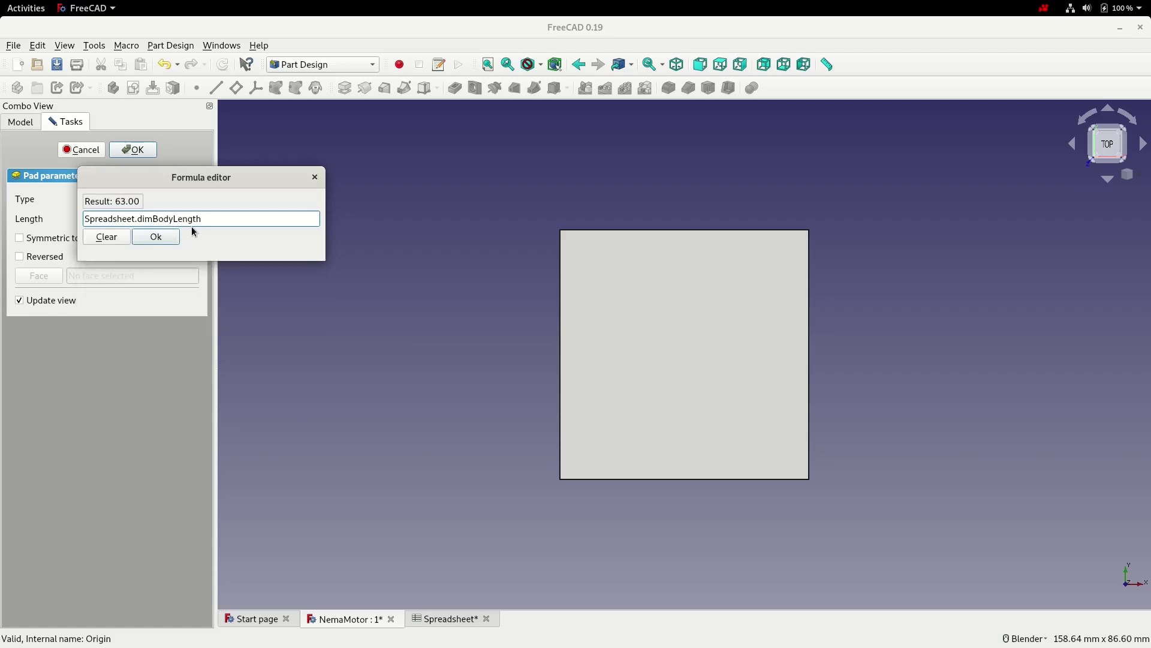
left_click(157, 238)
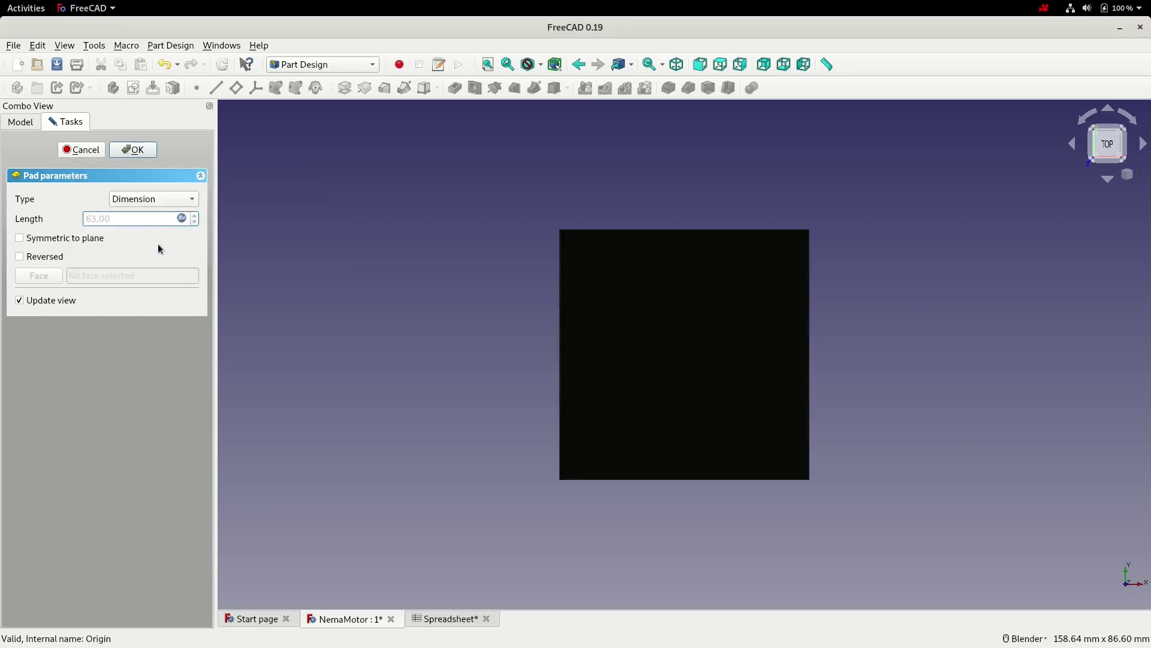
left_click(129, 150)
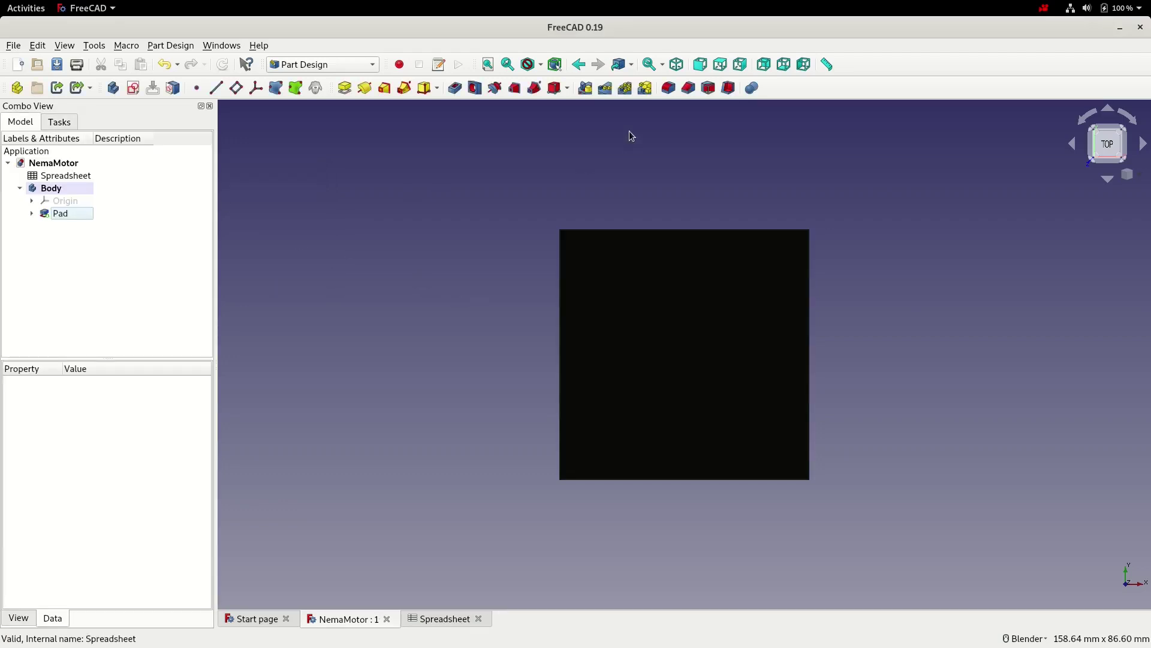
- Start a new sketch on the right side face of the padded motor body
left_click(677, 65)
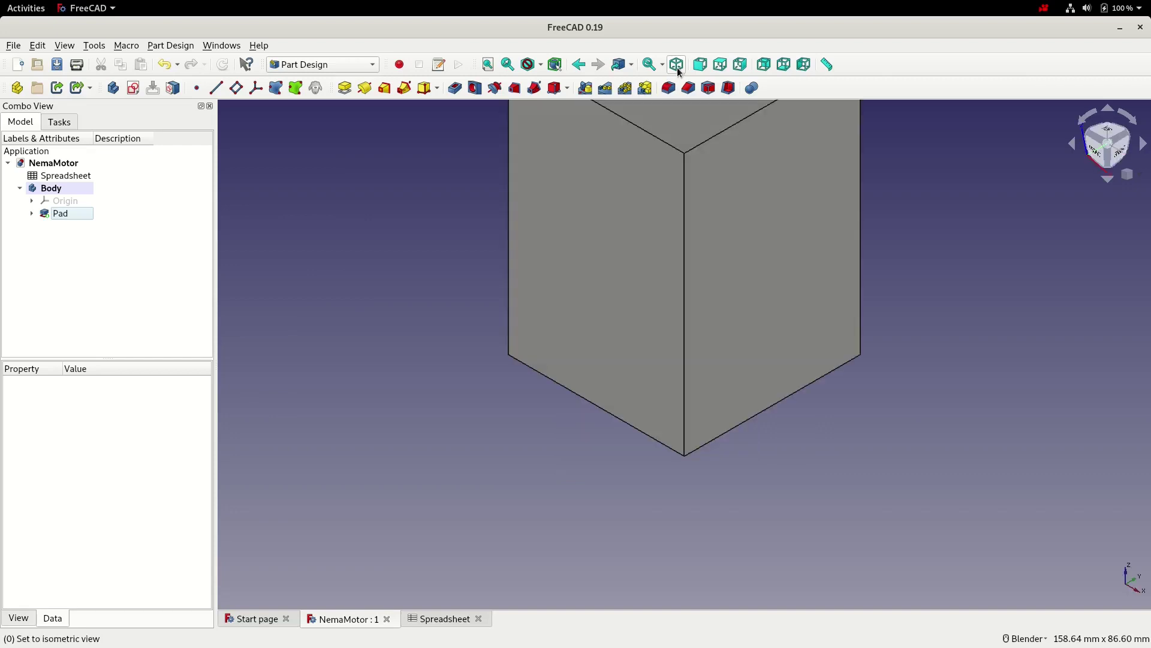
left_click(488, 65)
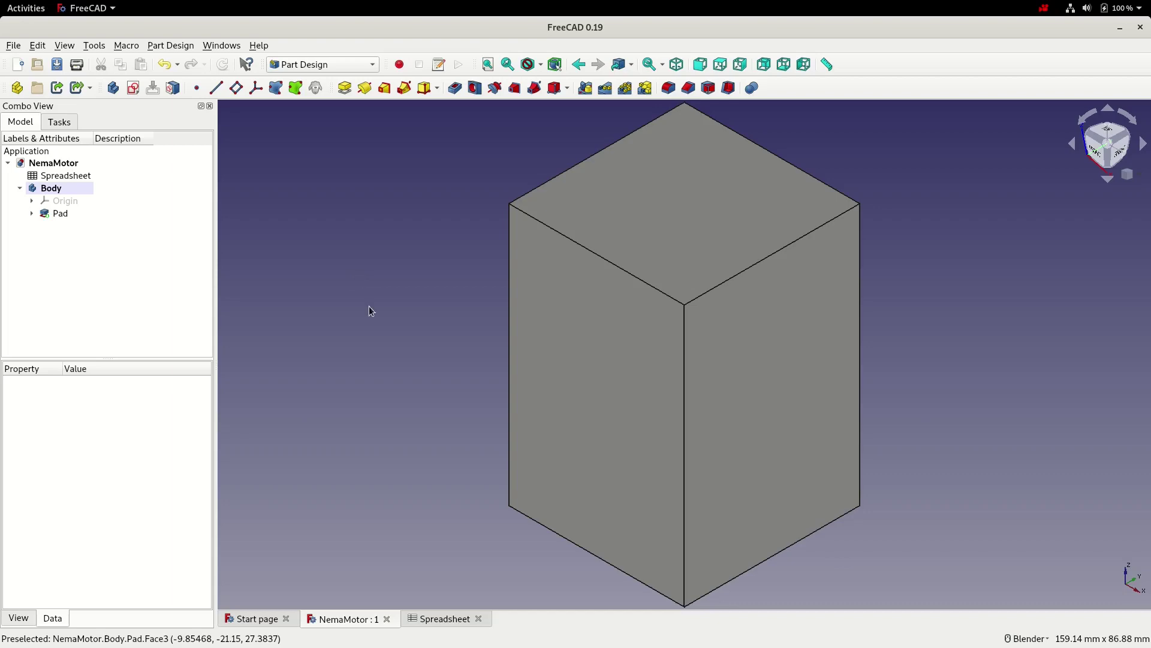
left_click(789, 400)
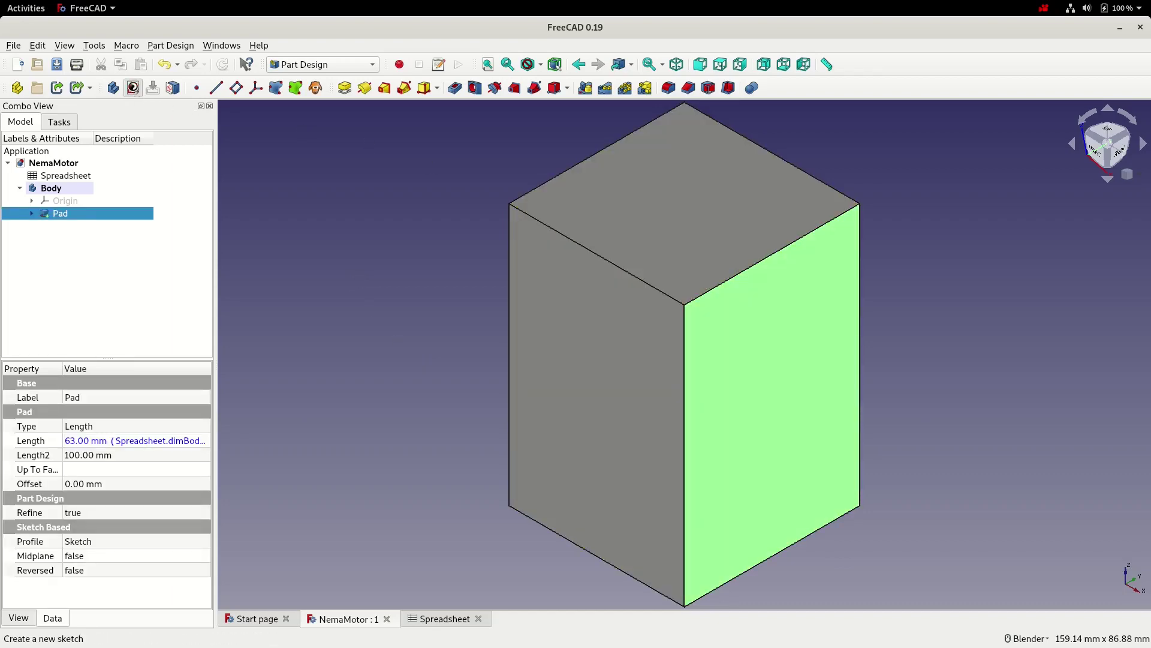
left_click(133, 88)
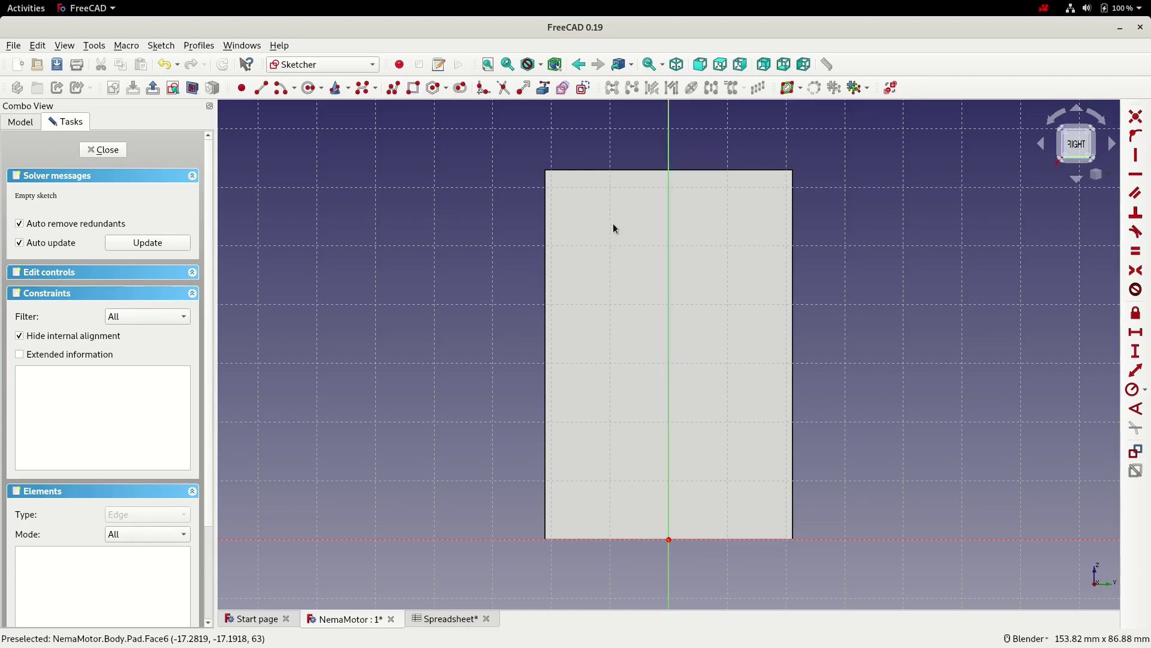
- Draw a rectangle about 61 mm wide overhanging both sides of the body face, and a narrower, taller rectangle crossing it
left_click(413, 88)
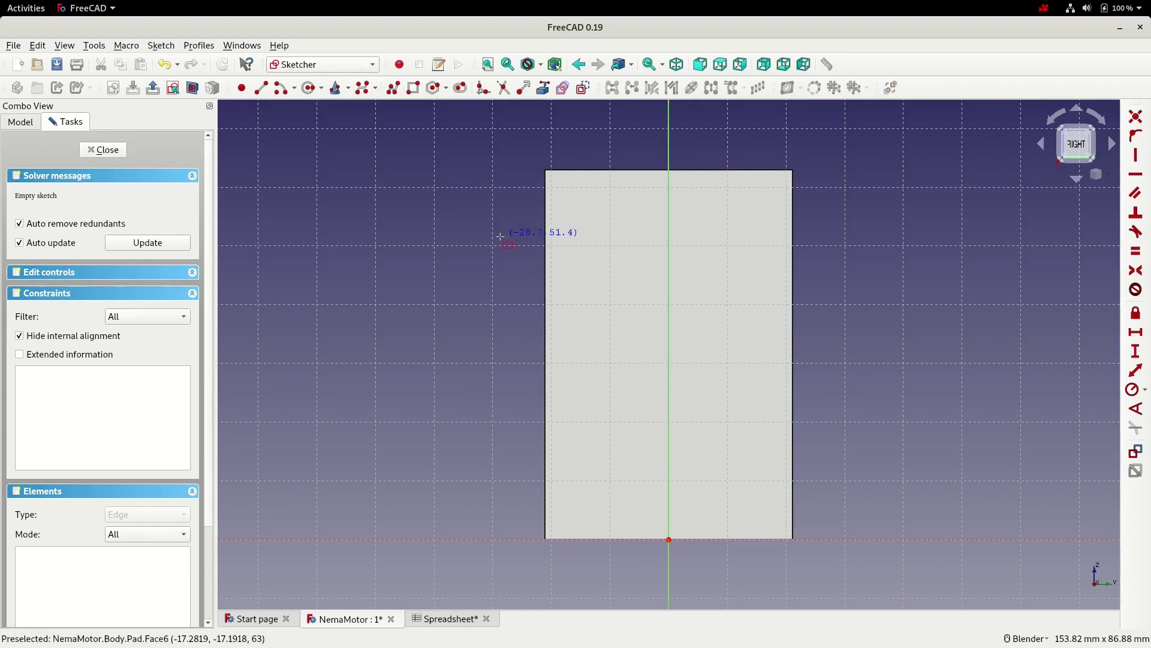
left_click(852, 491)
left_click(588, 203)
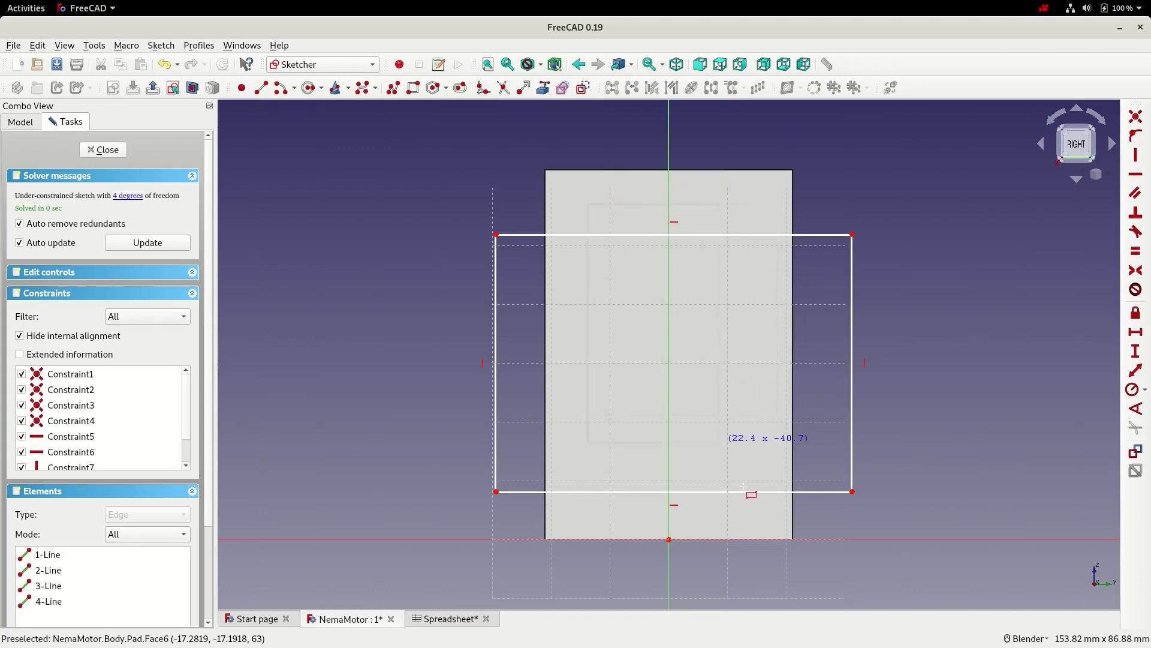
left_click(768, 559)
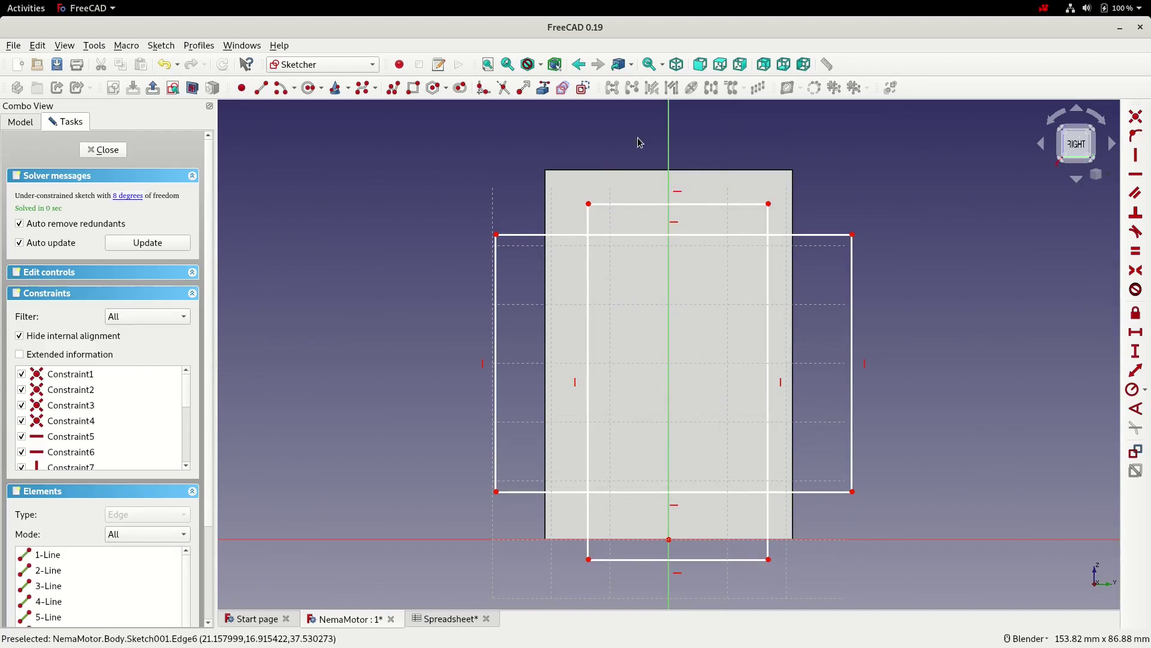
- Trim the inner overlapping segments of the two rectangles to leave a single cross-shaped outline
left_click(504, 87)
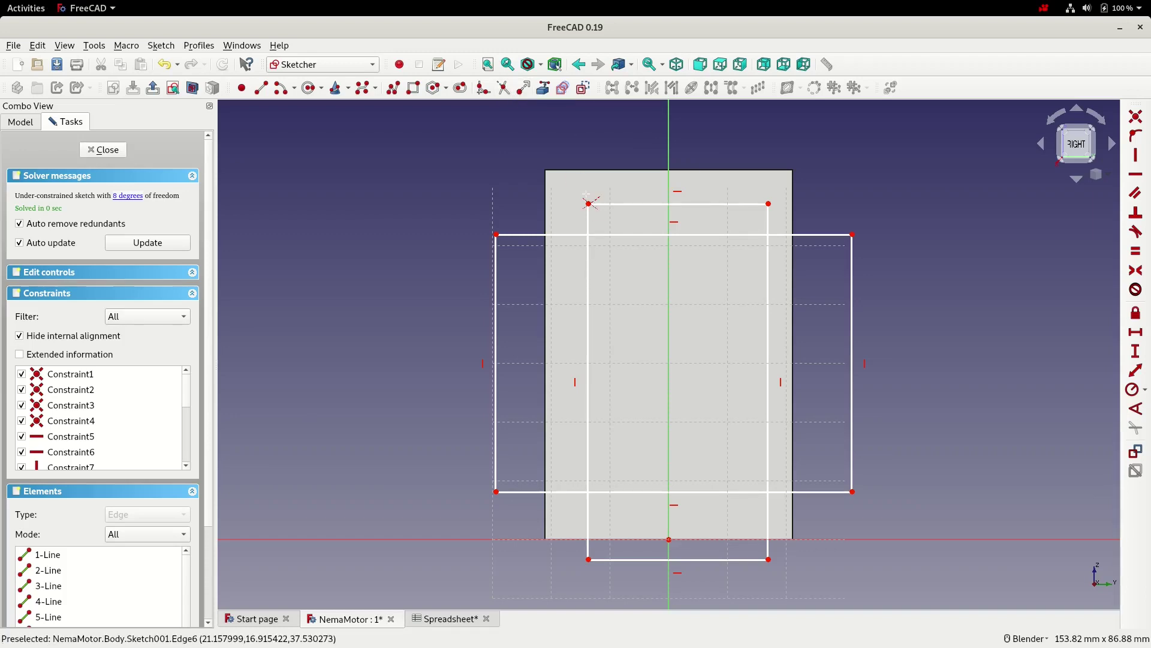
left_click(622, 236)
left_click(588, 272)
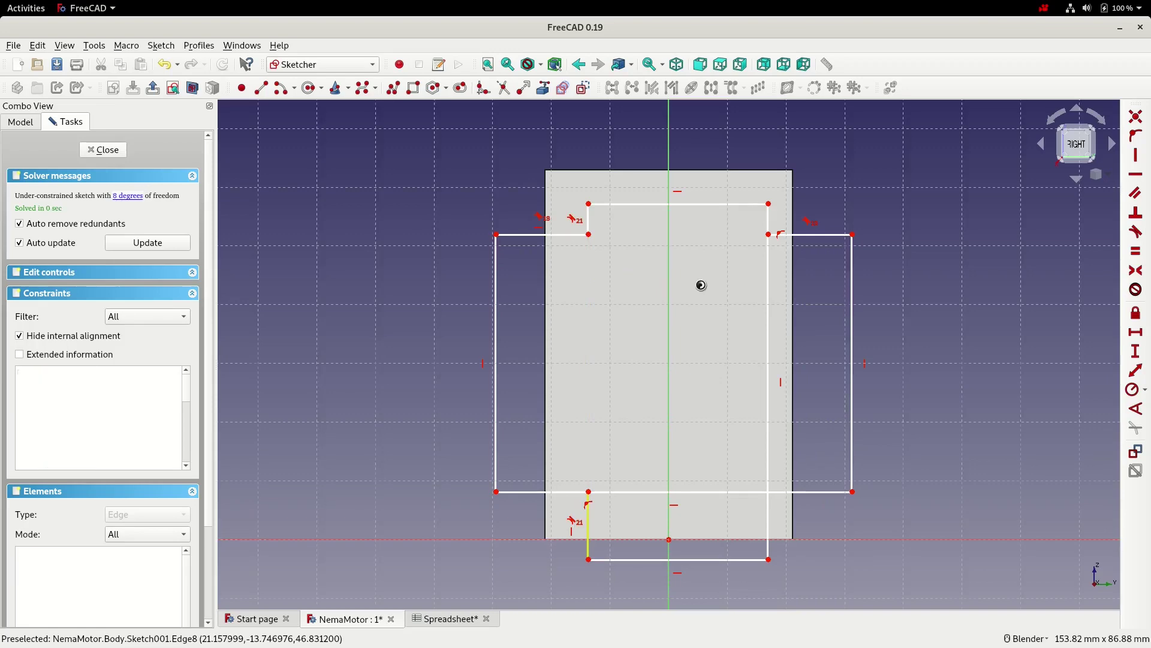
left_click(767, 300)
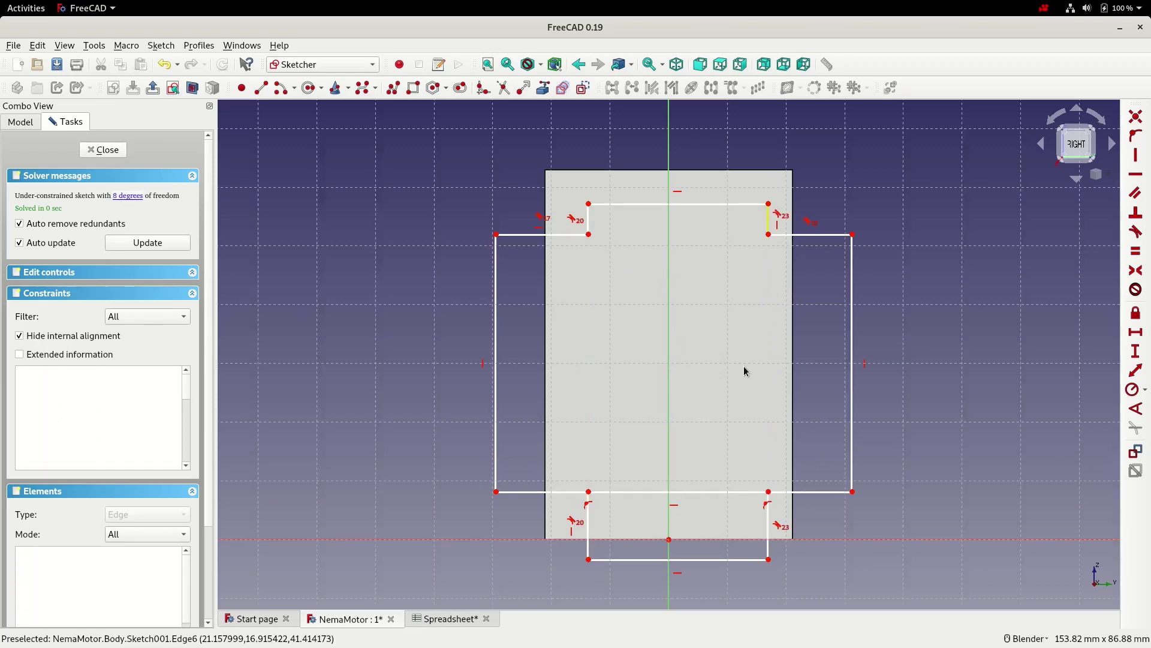
left_click(729, 492)
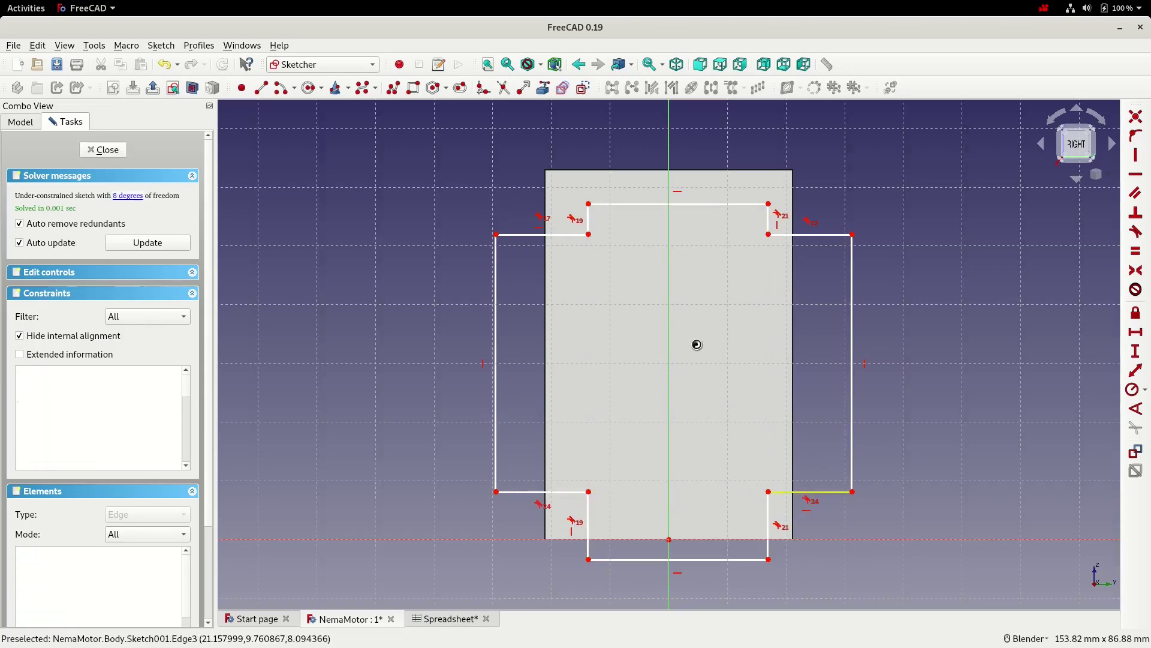
right_click(701, 272)
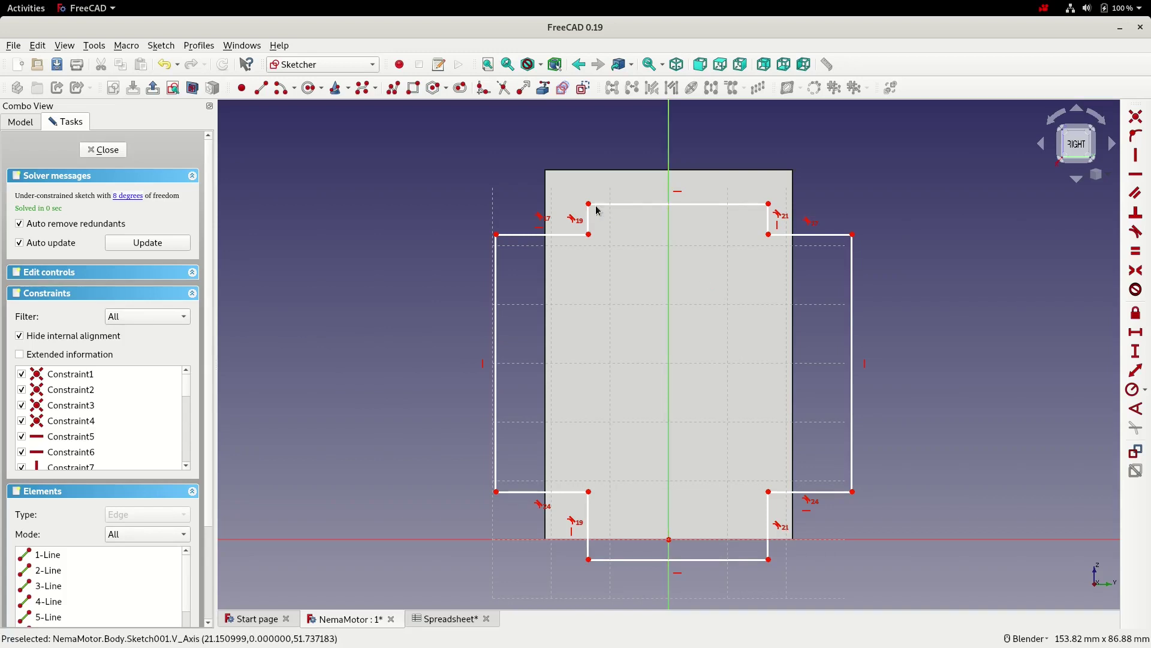
- Constrain the two top corners of the cross outline symmetric about the vertical axis
left_click(768, 204)
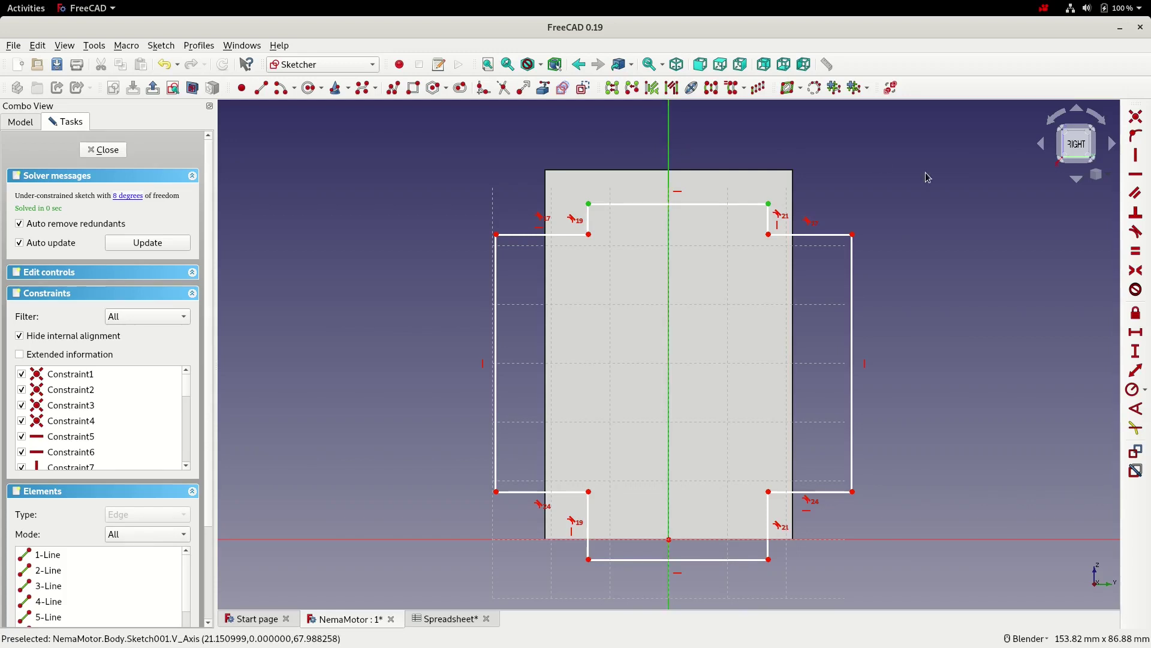
left_click(1136, 271)
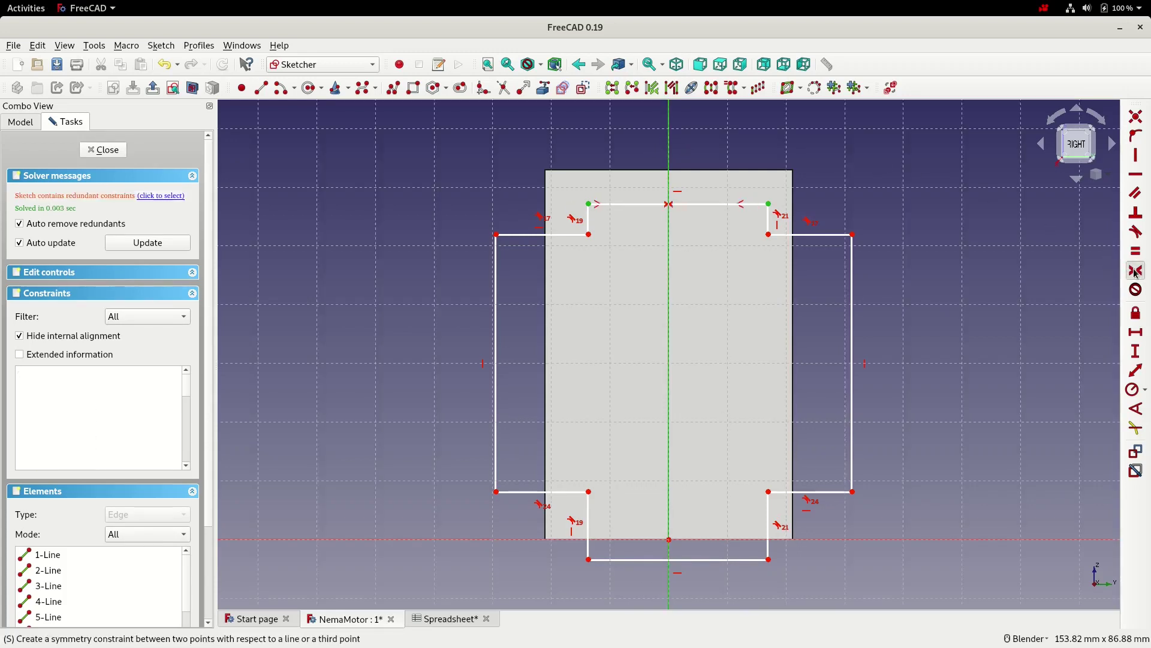
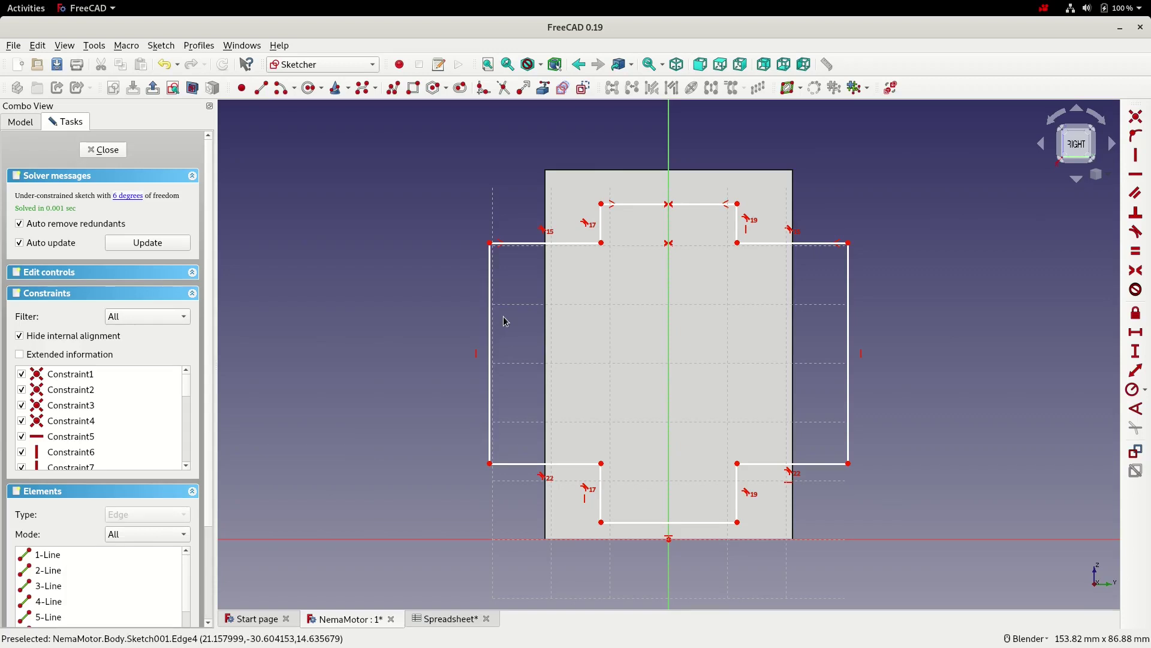
- Constrain the cross outline's overall width with the formula Spreadsheet.dimBody * 1.1 and place the dimension above the body
left_click(490, 243)
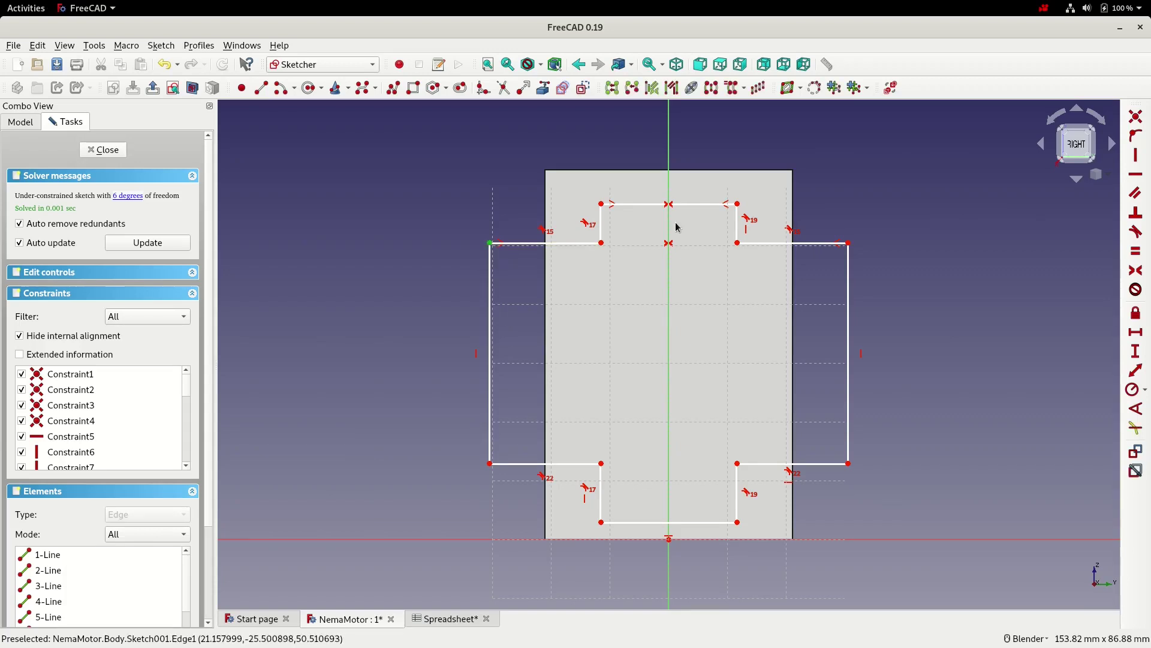
left_click(851, 244)
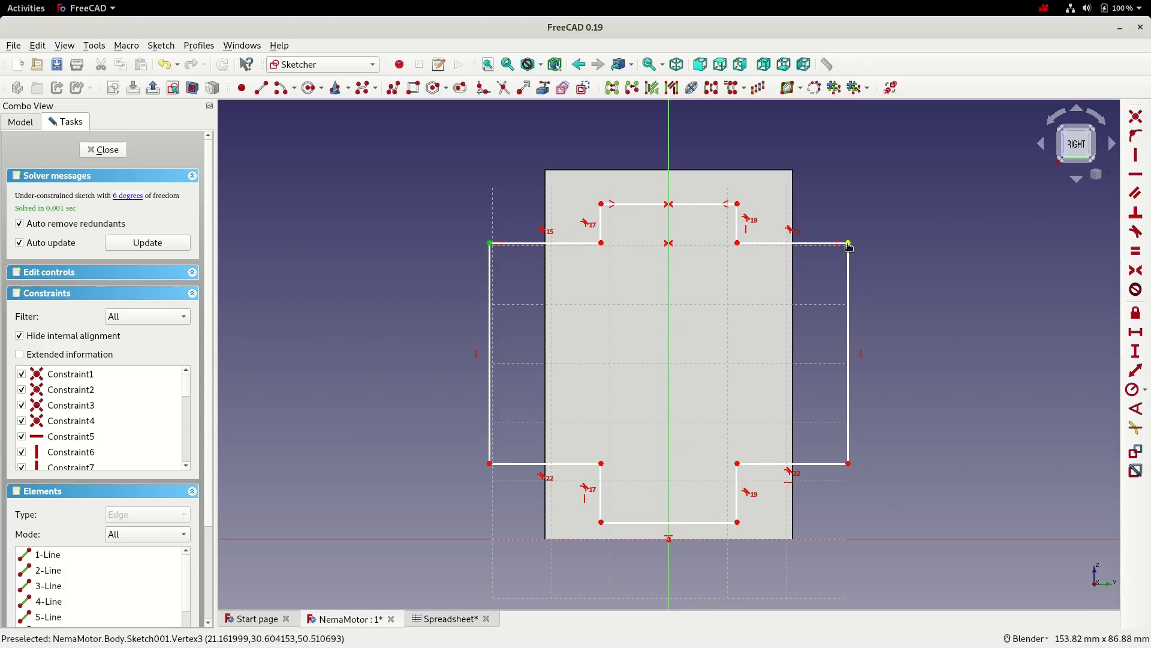
left_click(1136, 333)
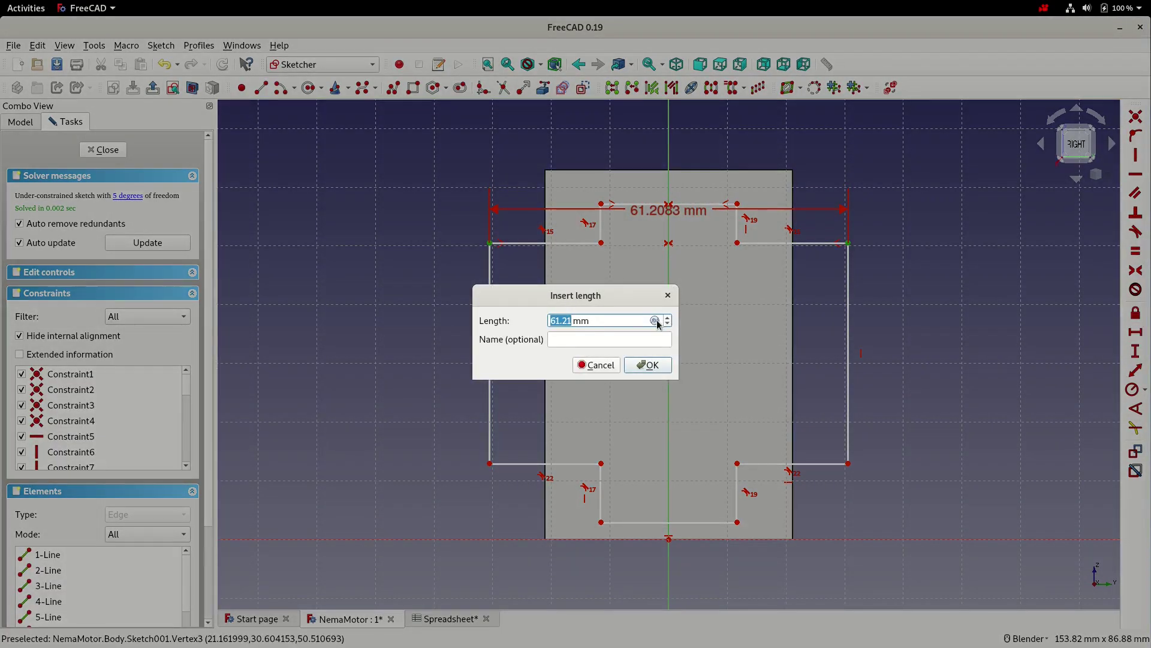
left_click(655, 321)
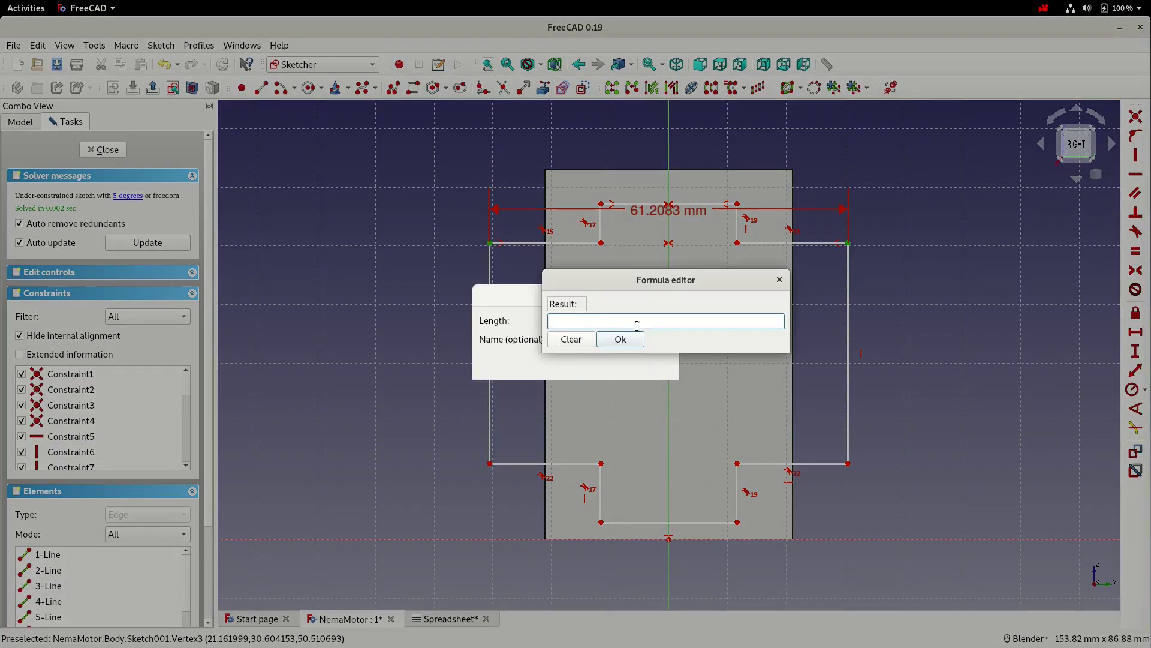
type("Spreadsheet.")
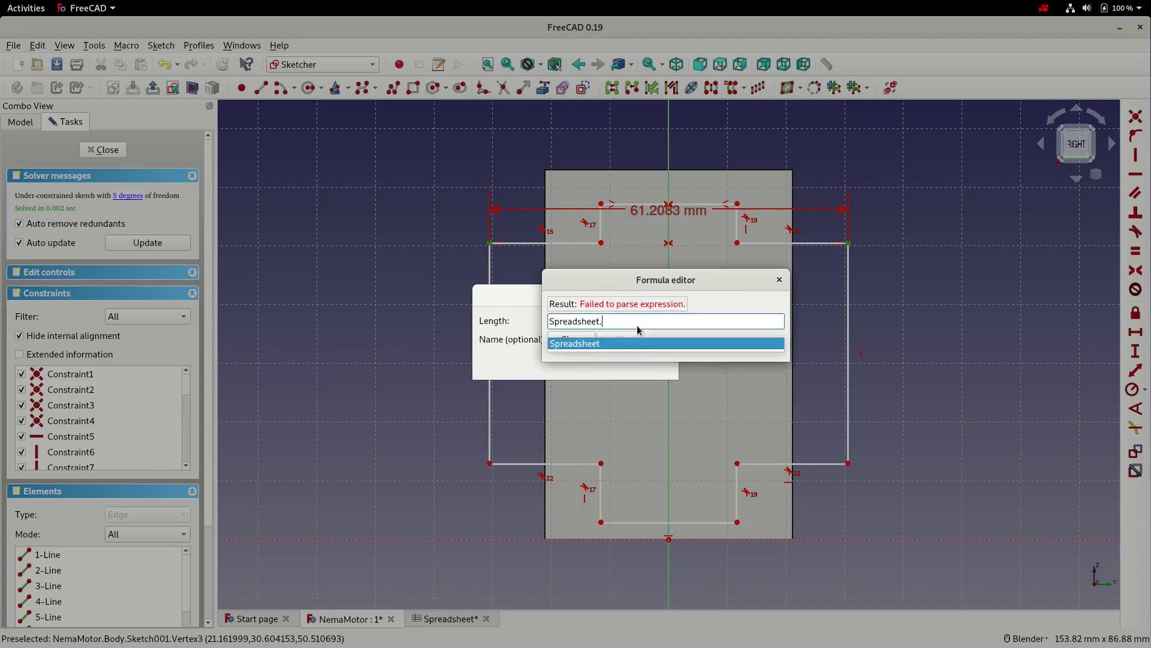
type("dim")
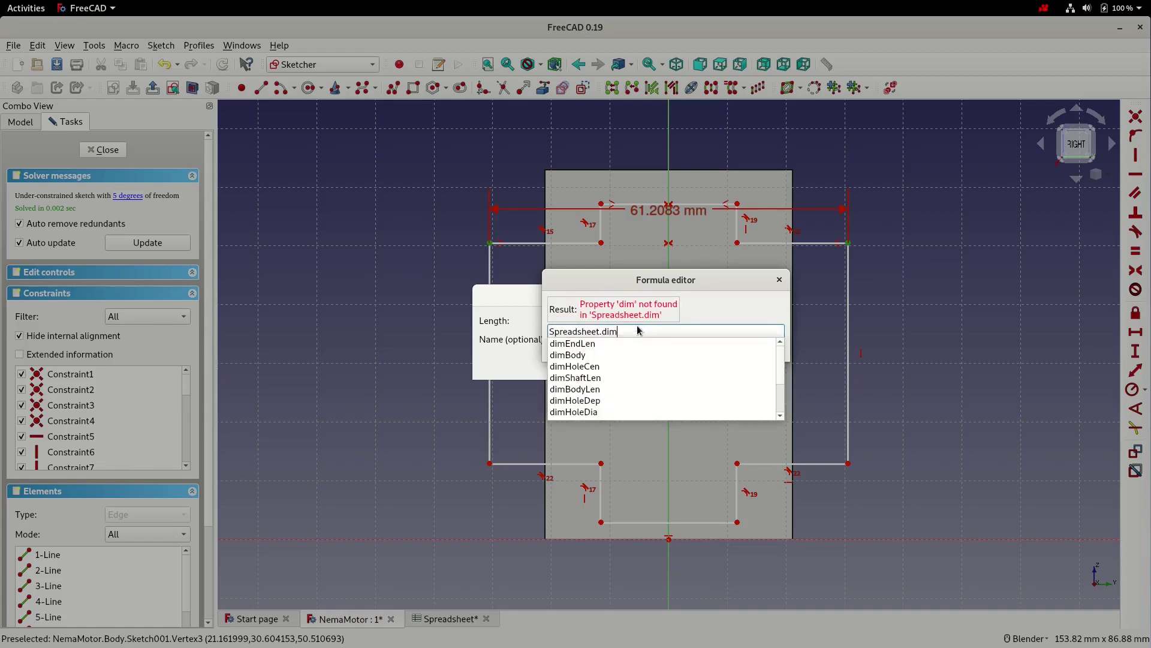
key("Down")
key("Down")
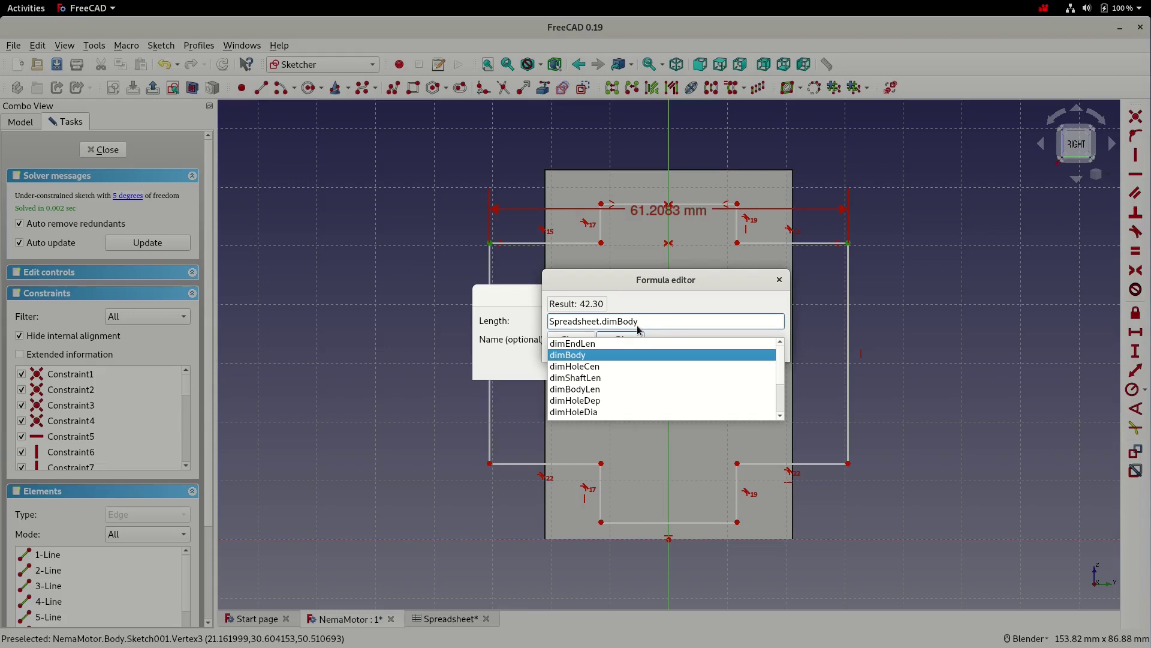
key("Return")
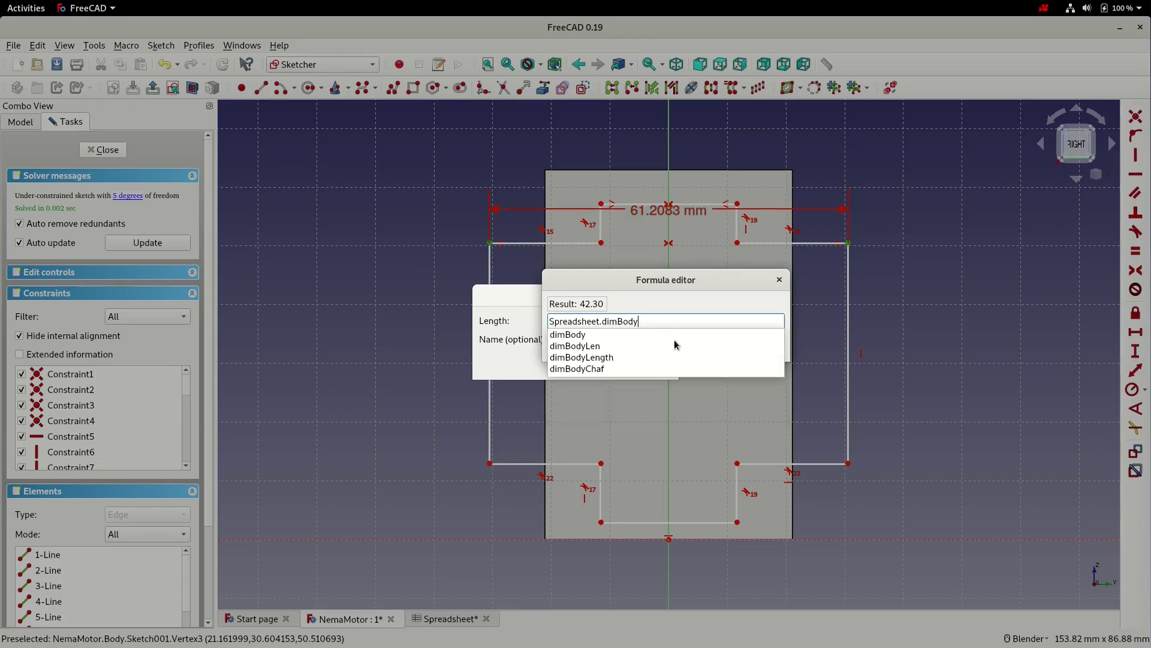
type("* ")
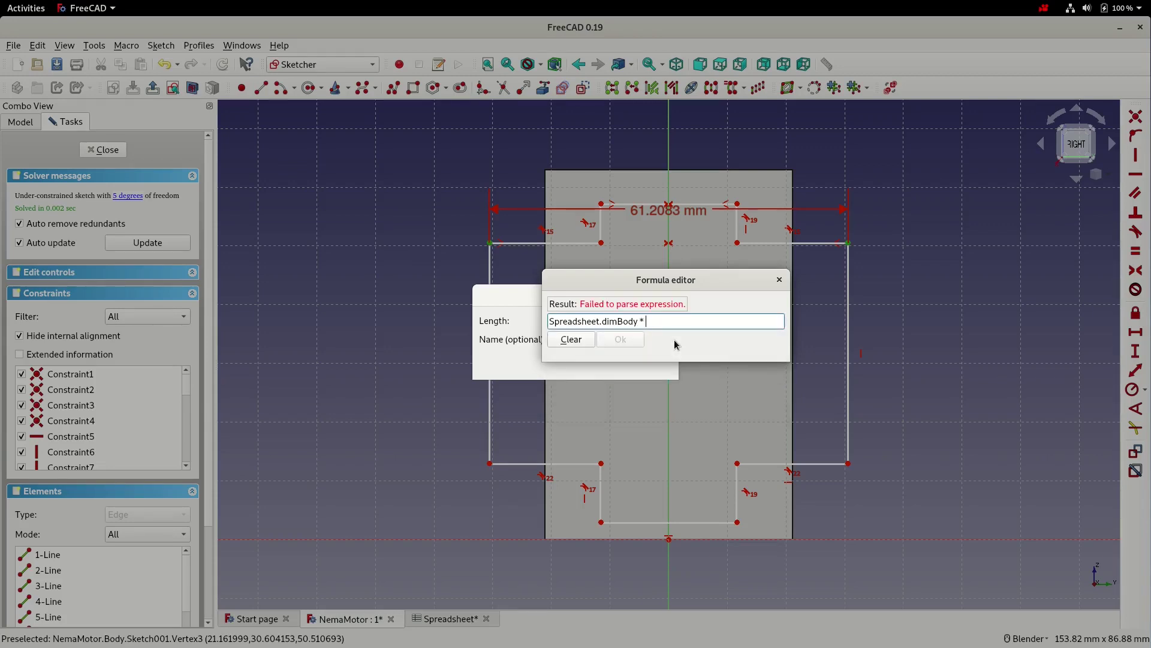
type("1.1")
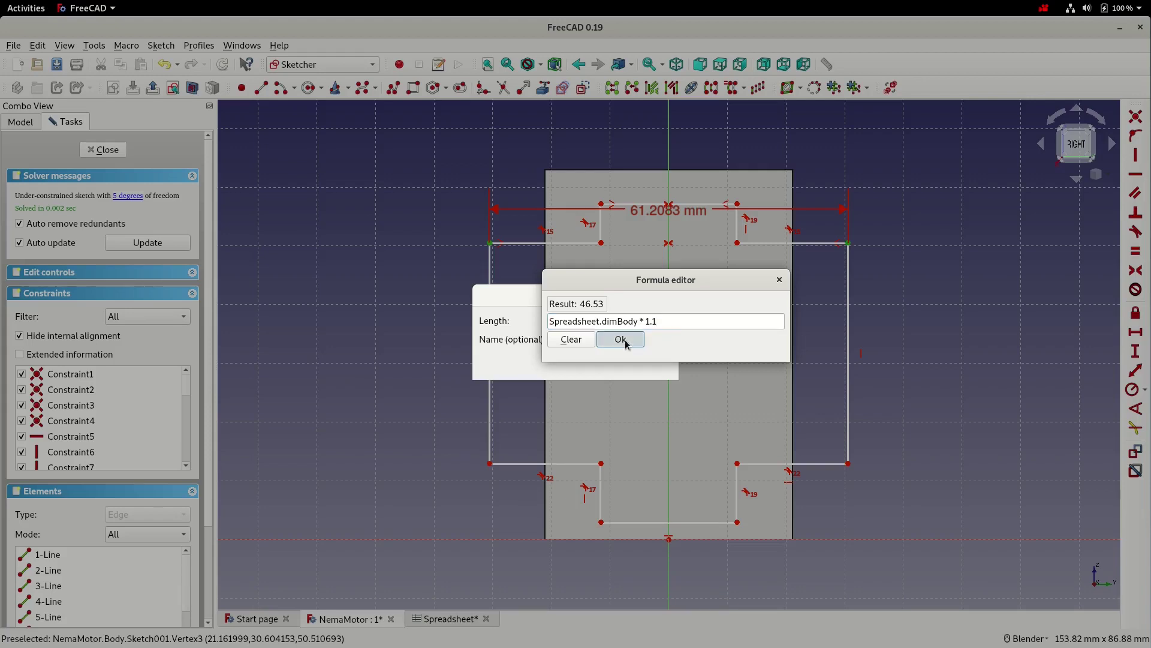
left_click(621, 339)
left_click(649, 363)
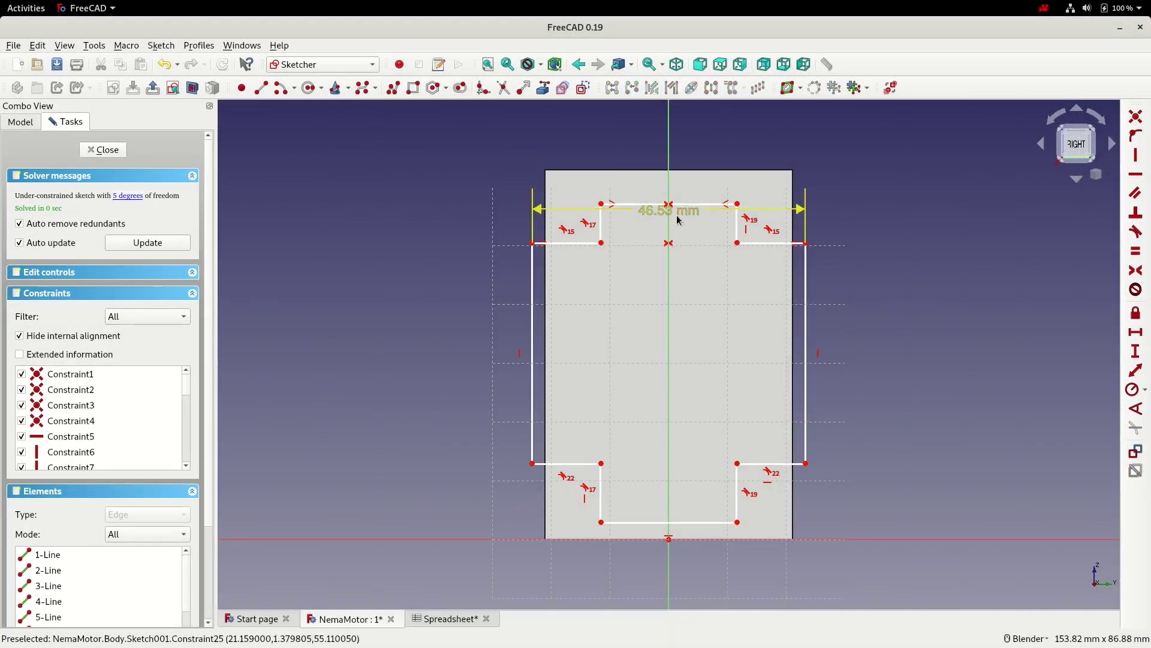
left_click_drag(676, 214, 672, 138)
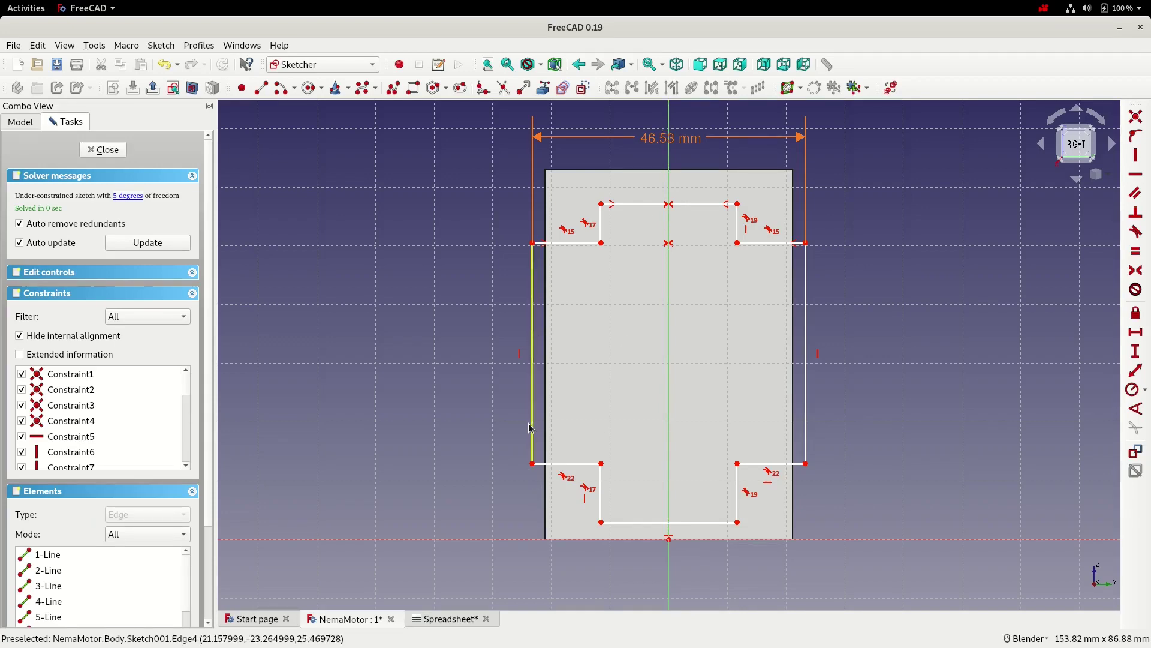
- Constrain the vertical distance from the origin to the cross's lower-left outer corner with the formula Spreadsheet.dimEndLen
left_click(532, 463)
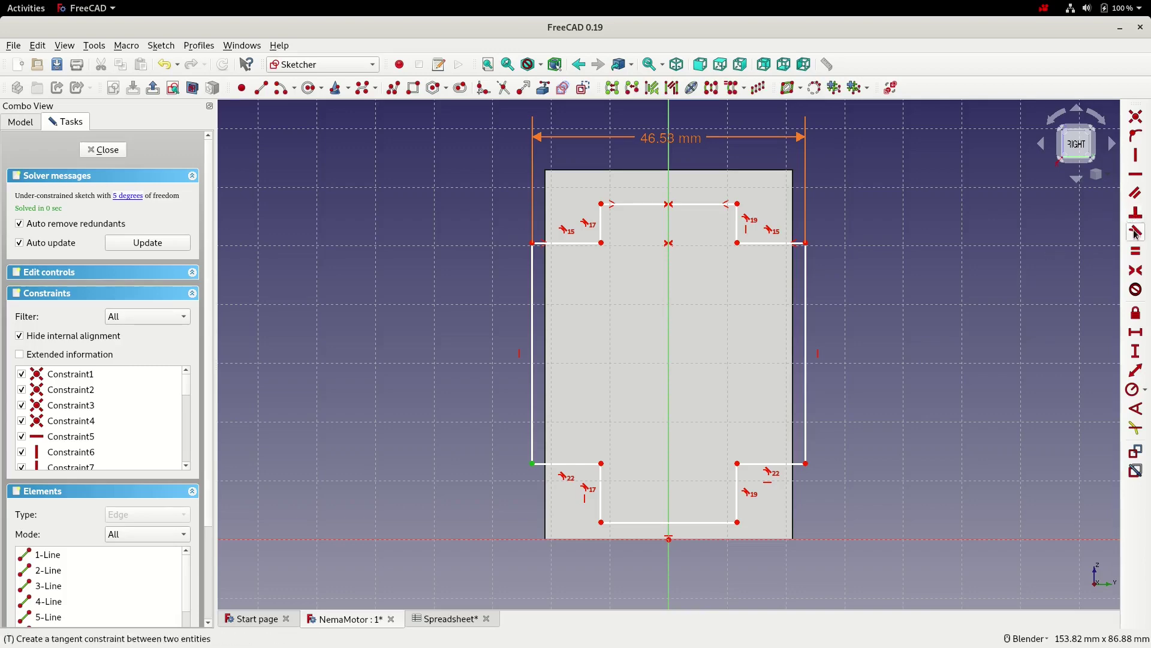
left_click(1134, 355)
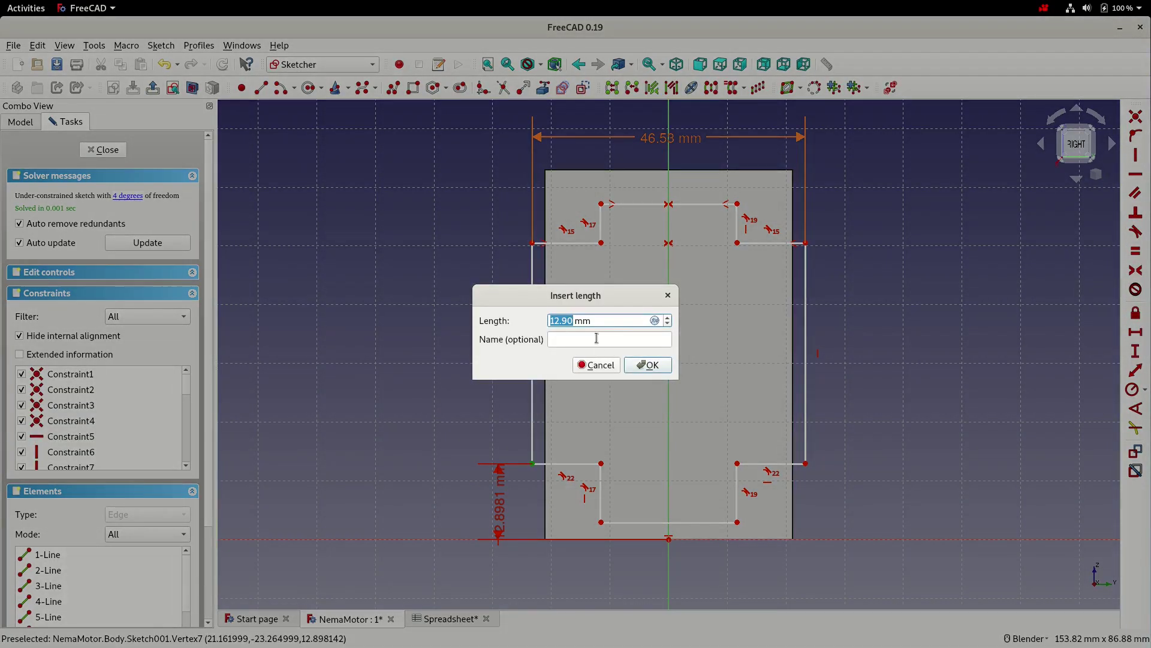
left_click(654, 322)
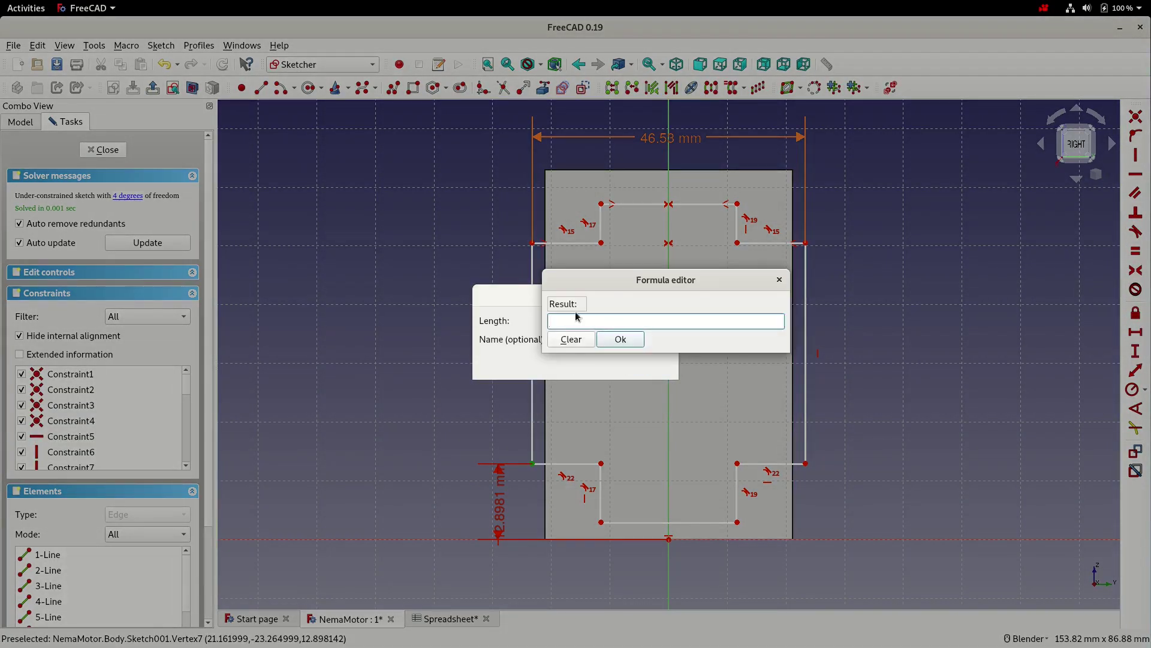
type("Spreadsheet.")
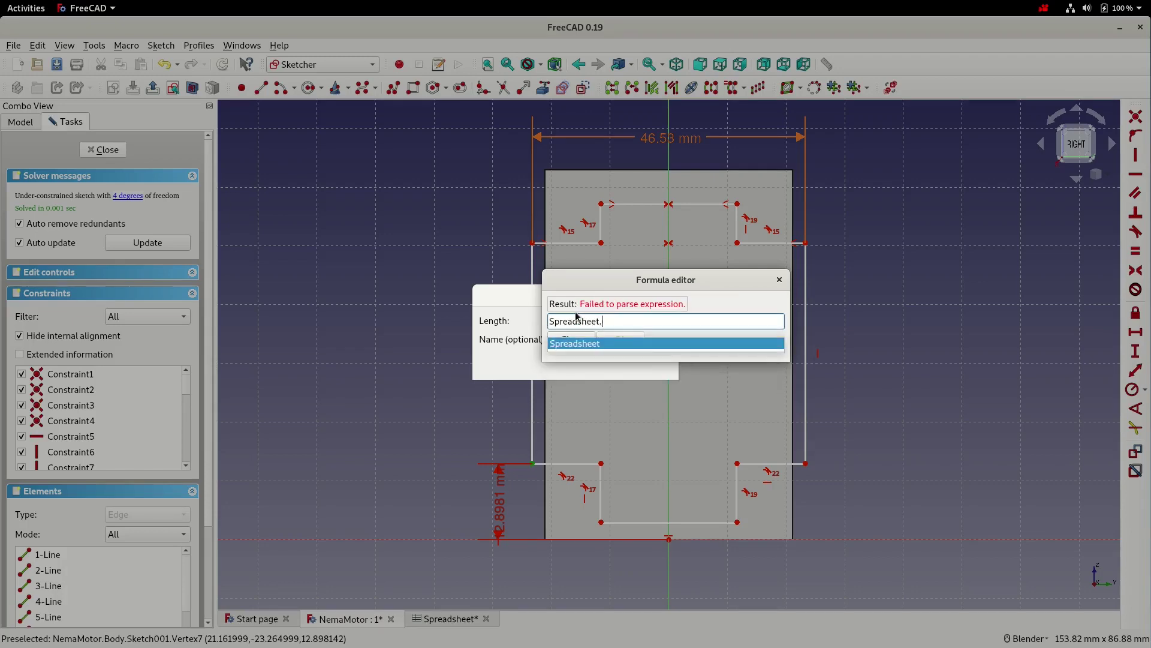
type("dim")
key("Down")
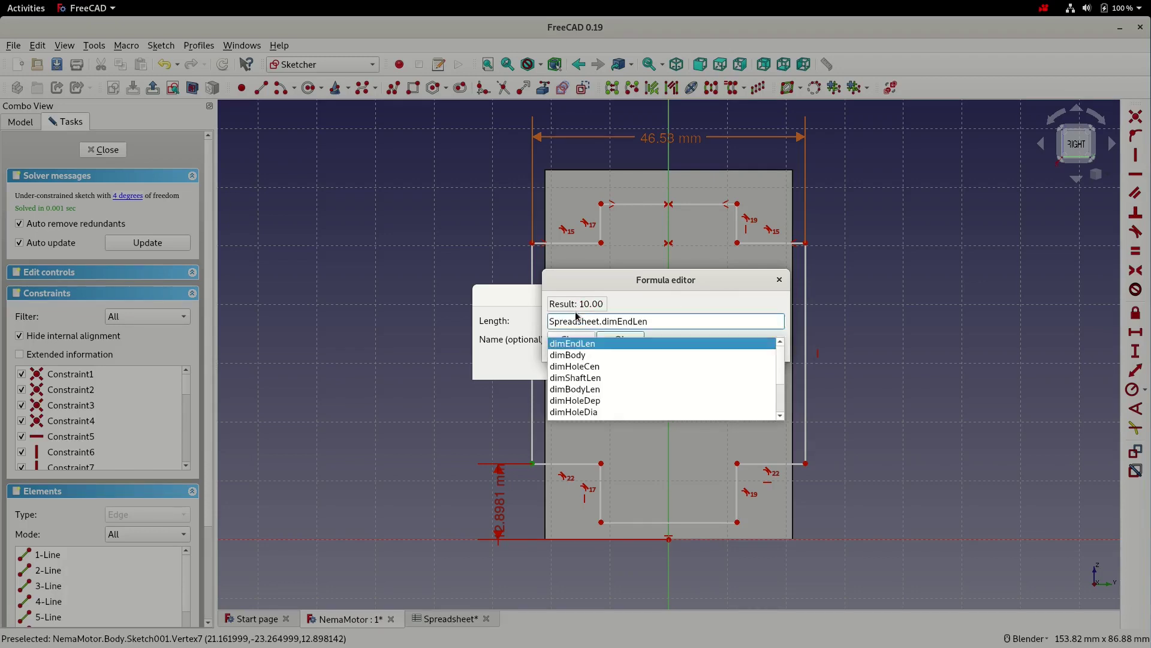
left_click(580, 344)
left_click(624, 340)
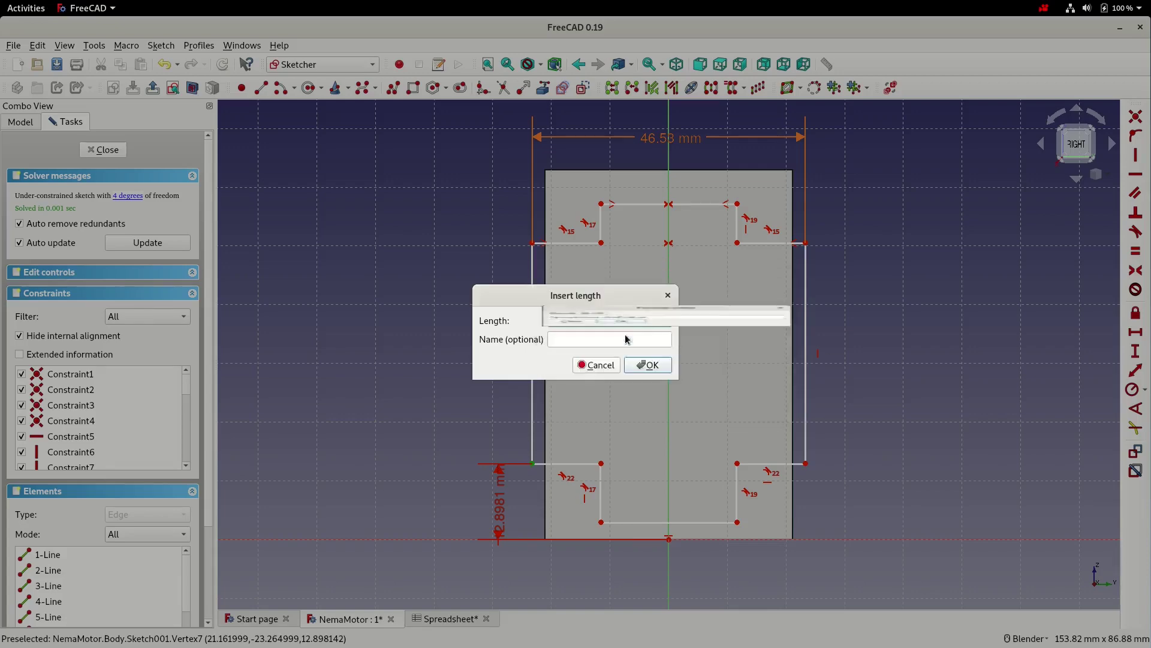
left_click(649, 365)
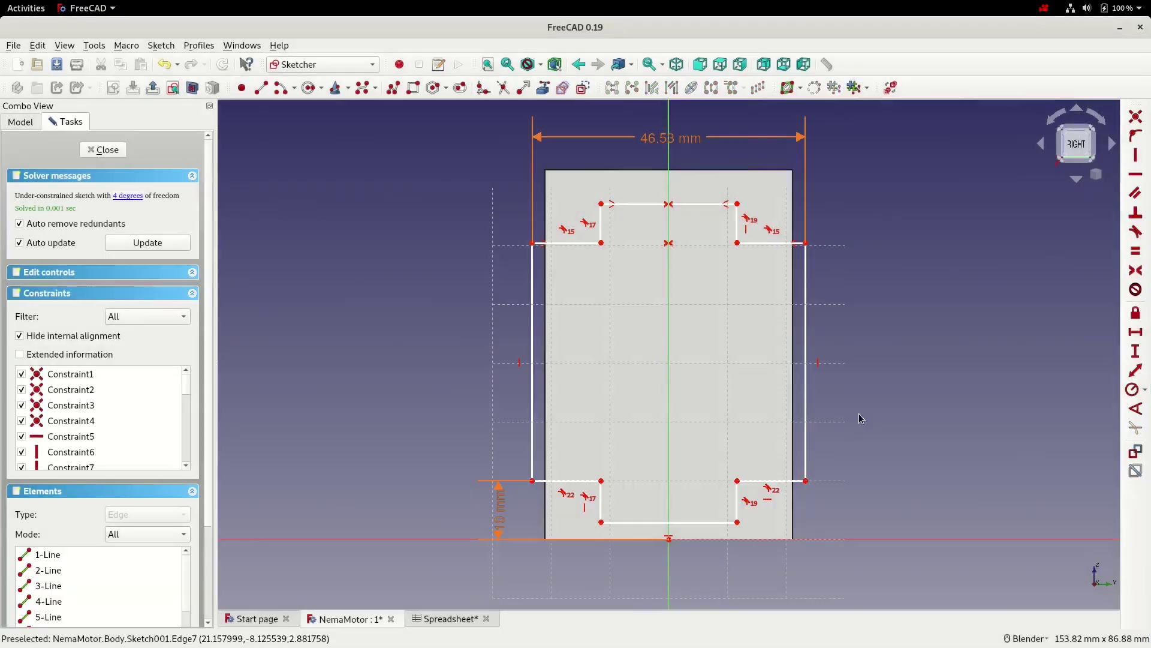
- Constrain the vertical distance between the cross's lower-left outer corner and its bottom edge's left corner with the formula Spreadsheet.dimEndLen / 4
left_click(533, 481)
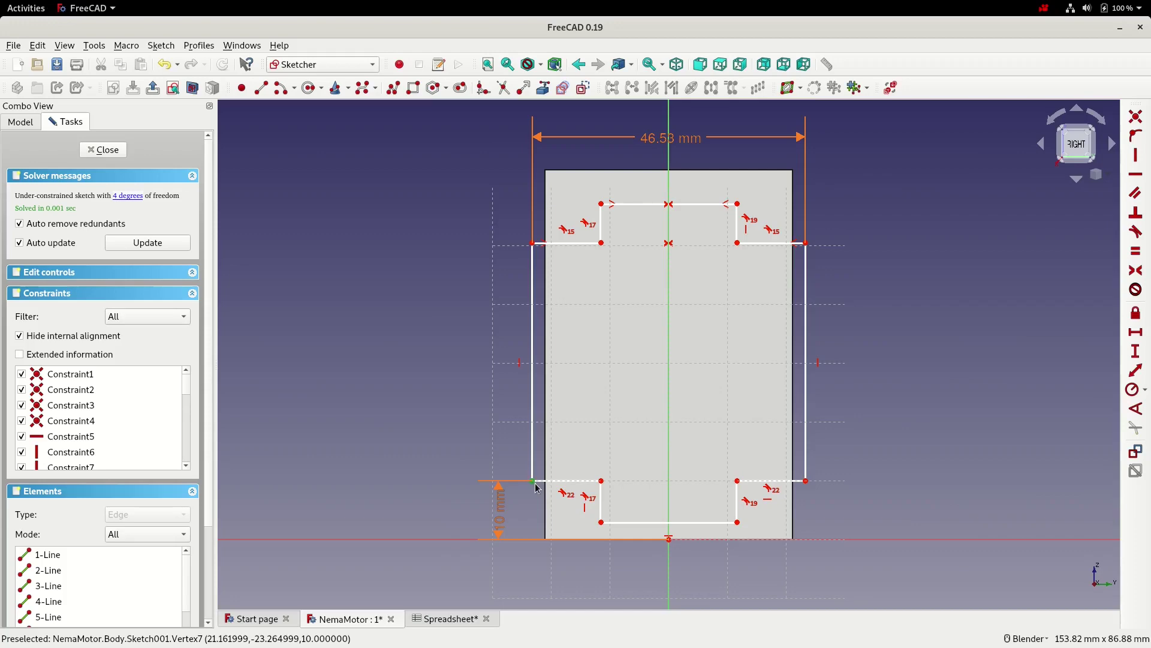
left_click(601, 521)
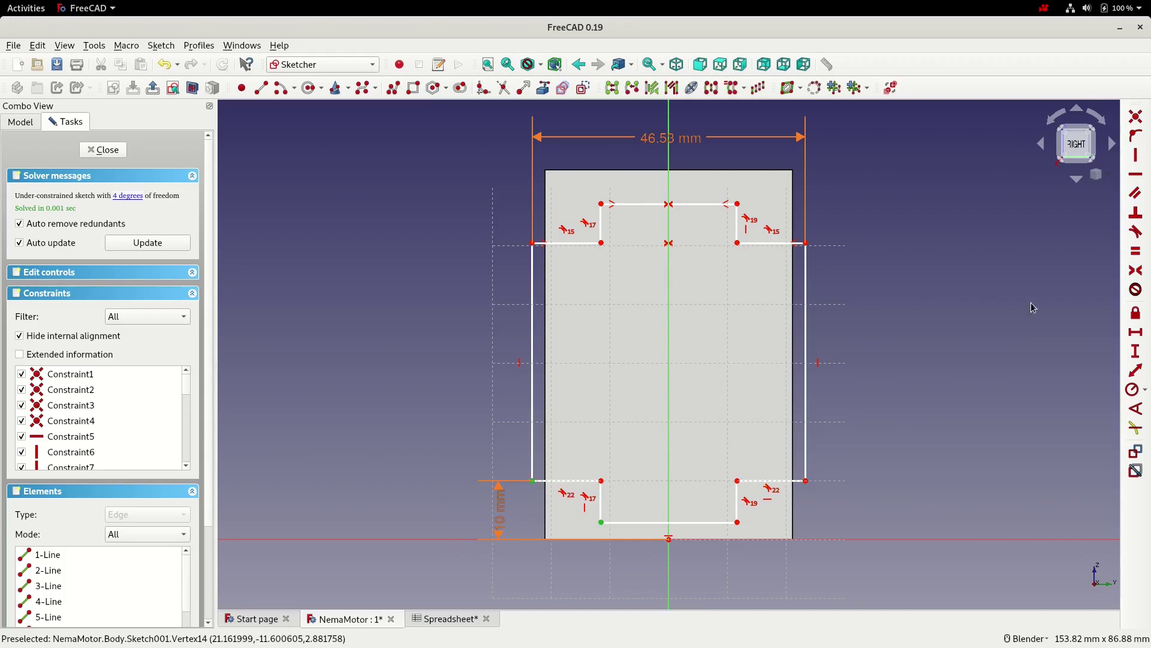
left_click(1135, 351)
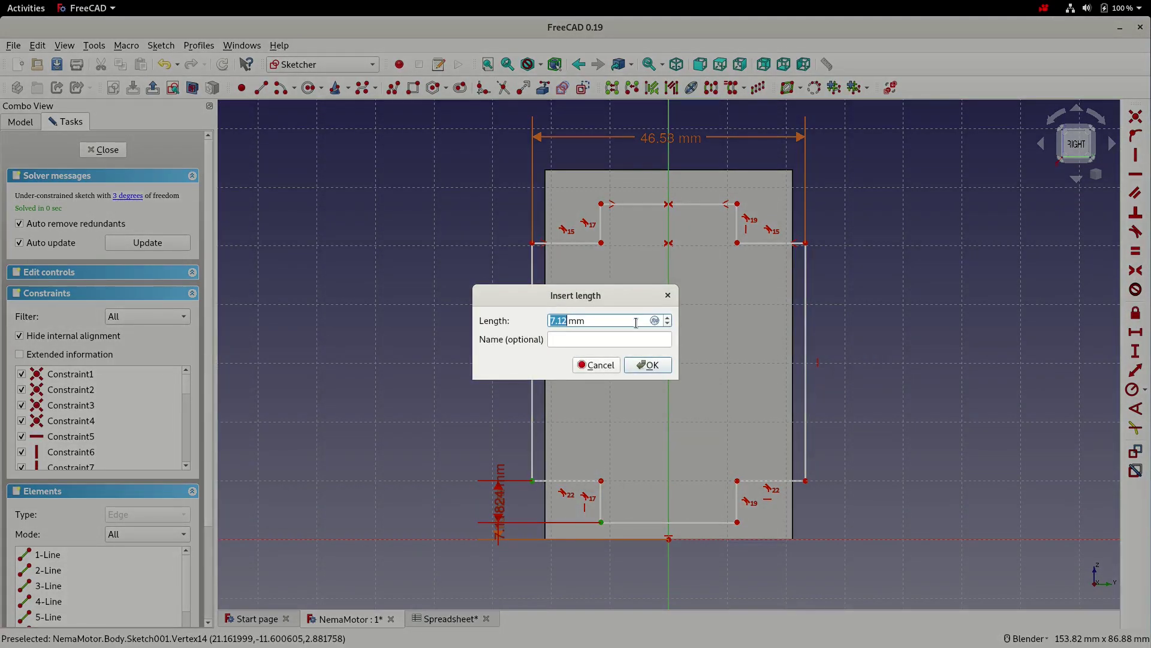
left_click(658, 321)
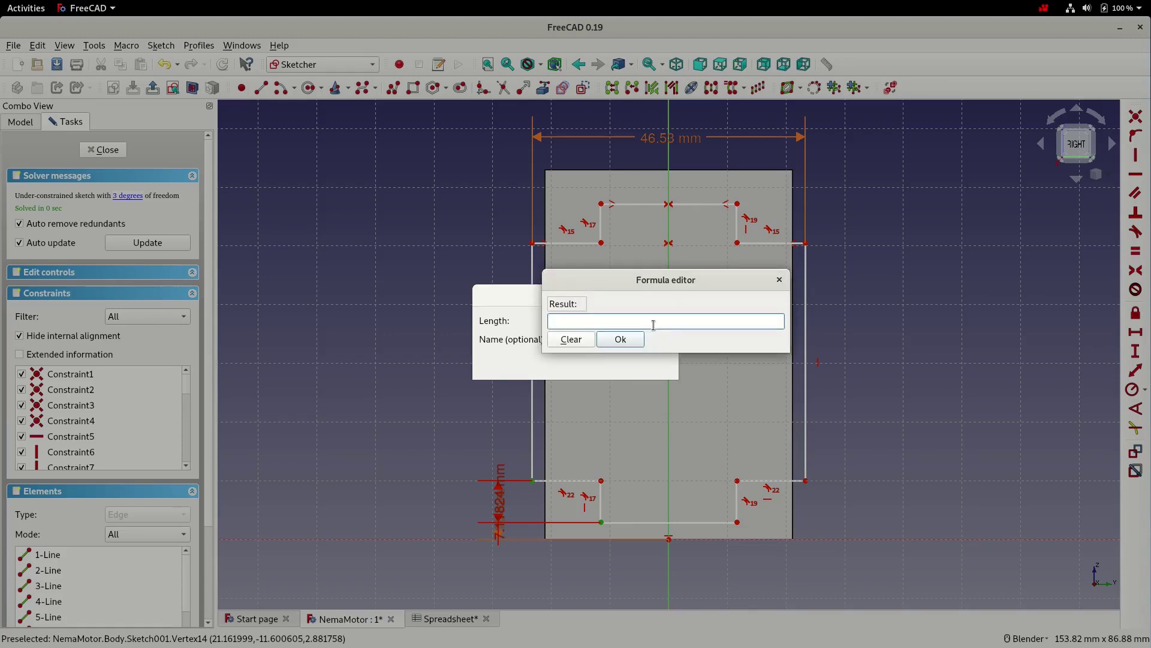
type("Spreadsheet.")
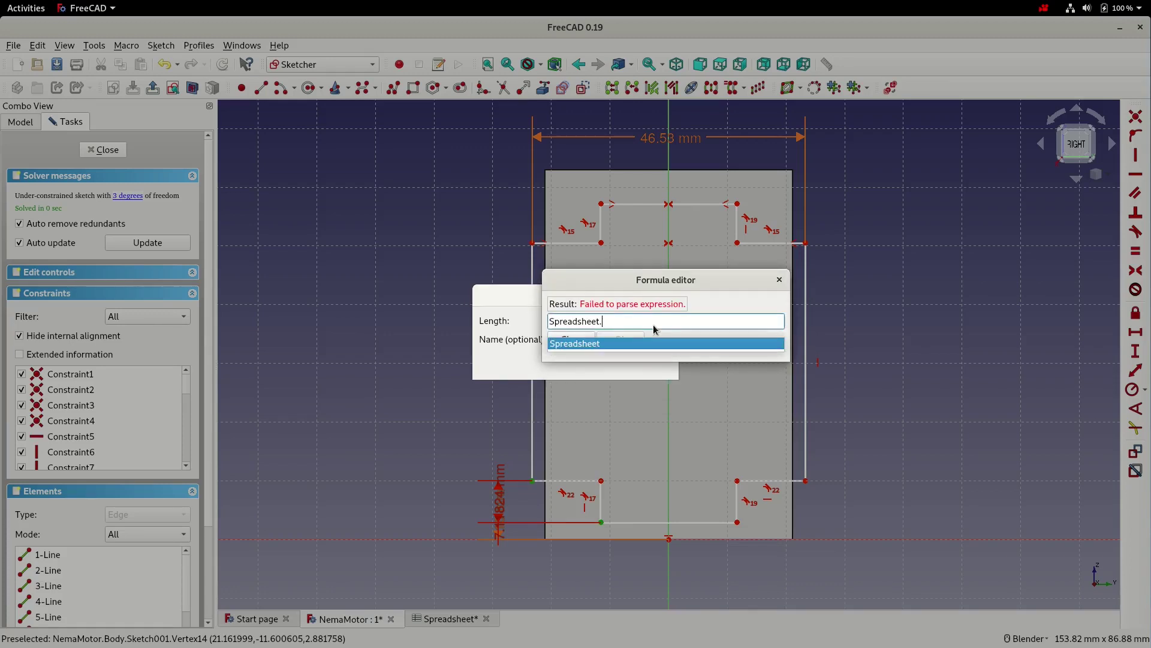
type("dime")
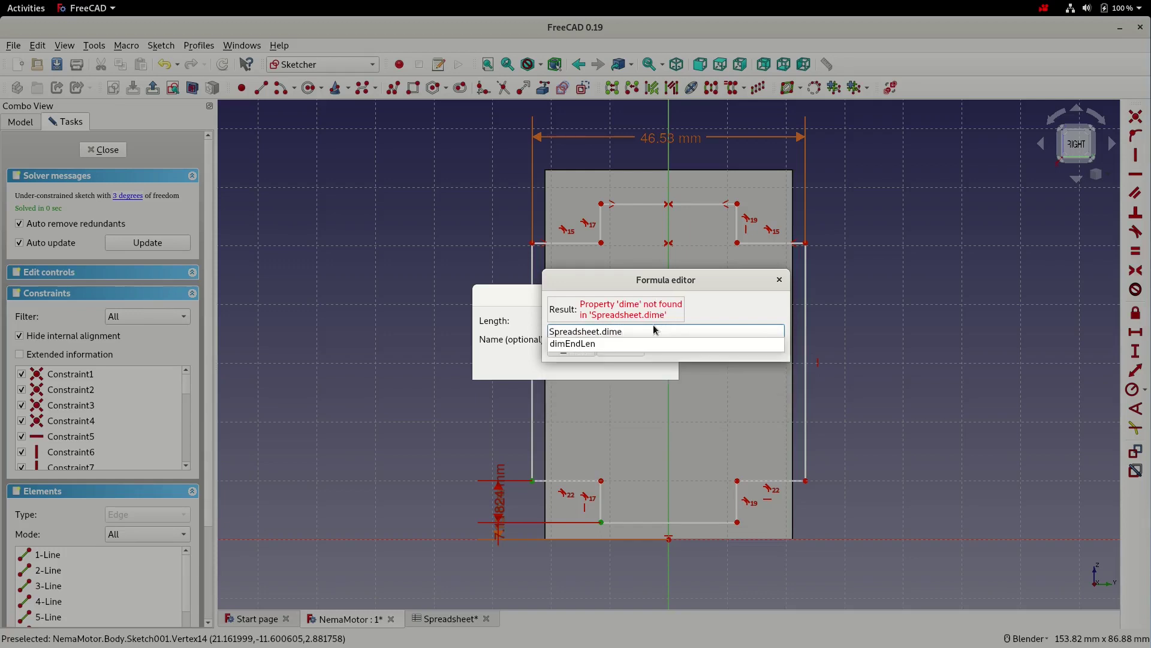
key("Down")
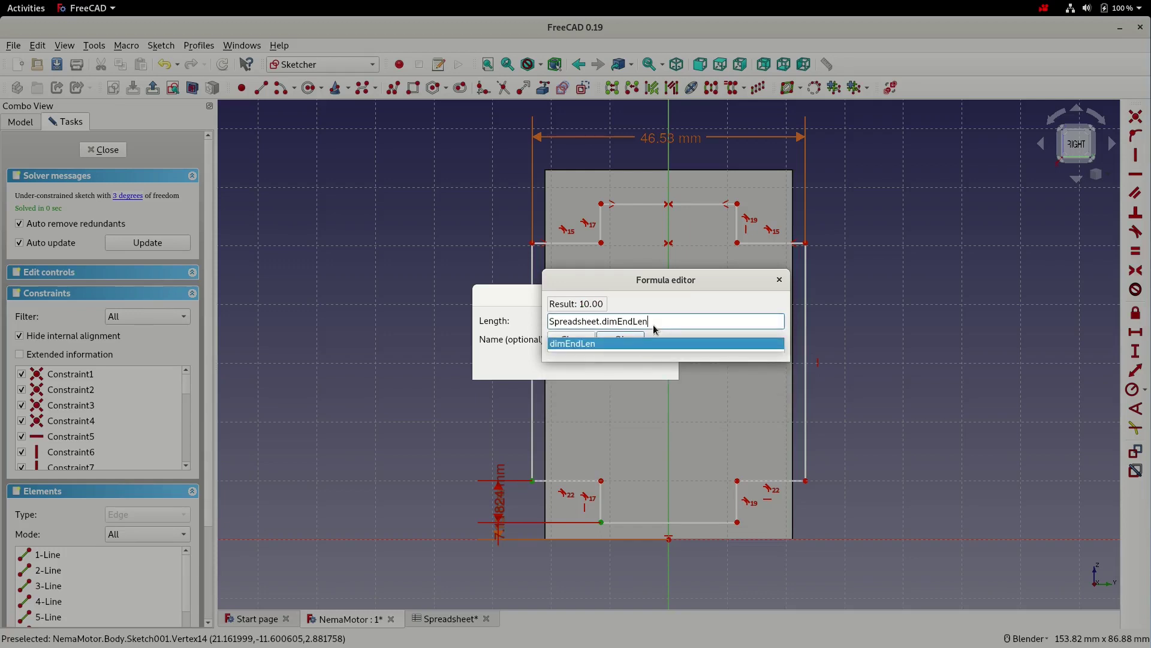
type("/4")
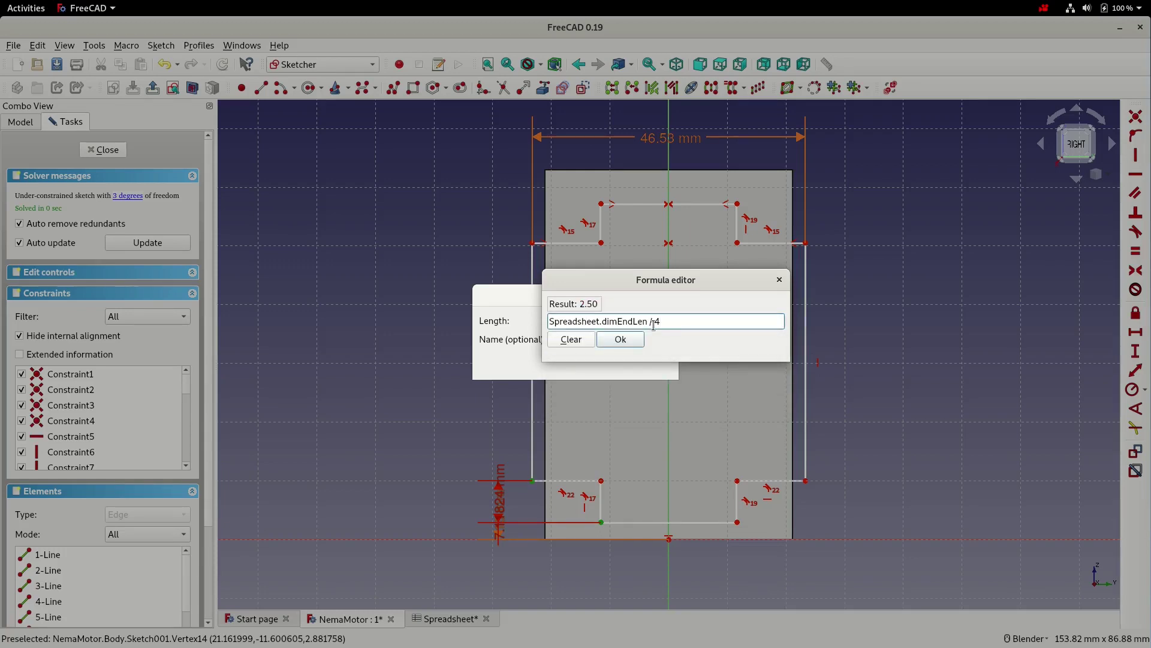
left_click(621, 339)
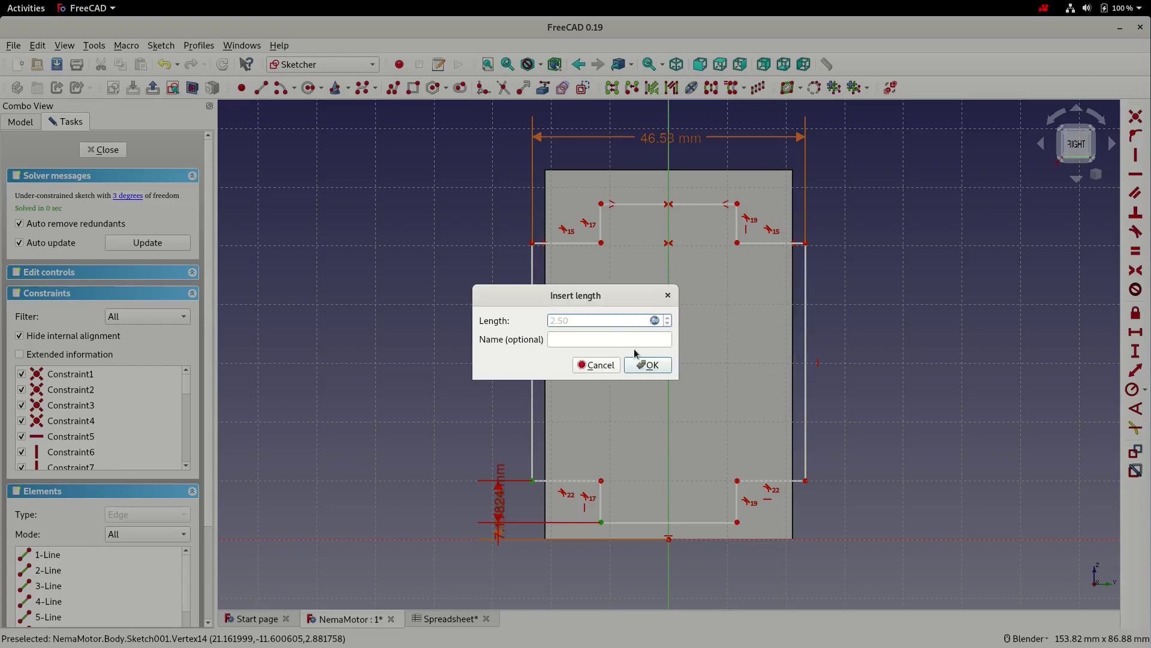
left_click(648, 364)
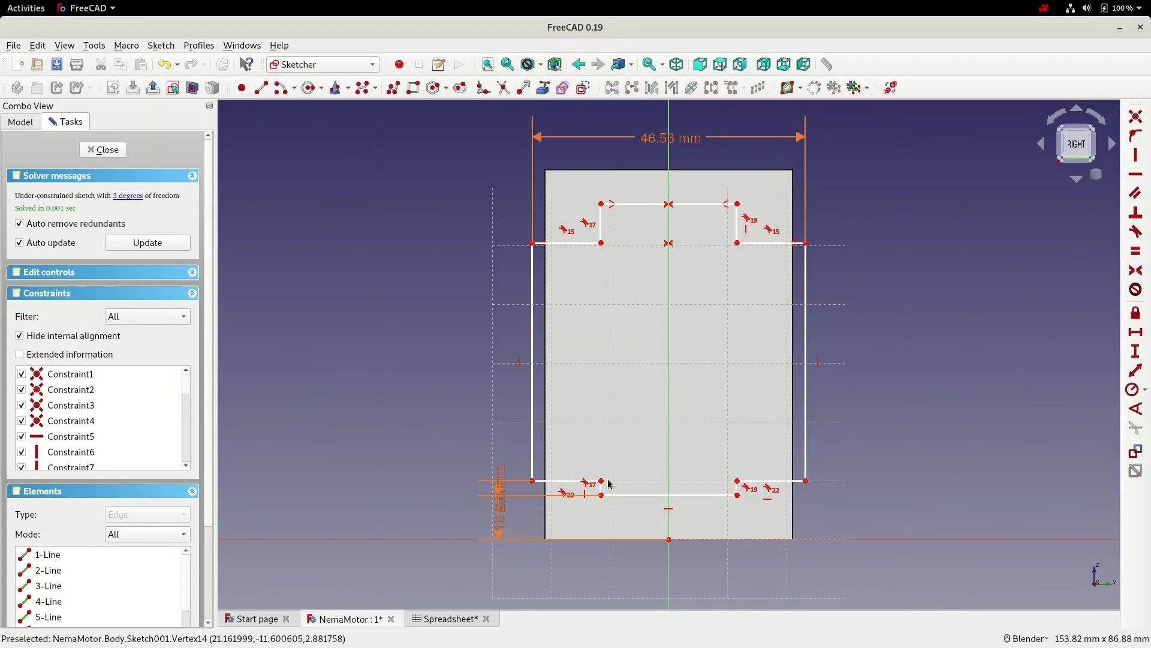
- Constrain the cross outline's lower-left and upper-left short vertical edges to equal length
left_click(601, 488)
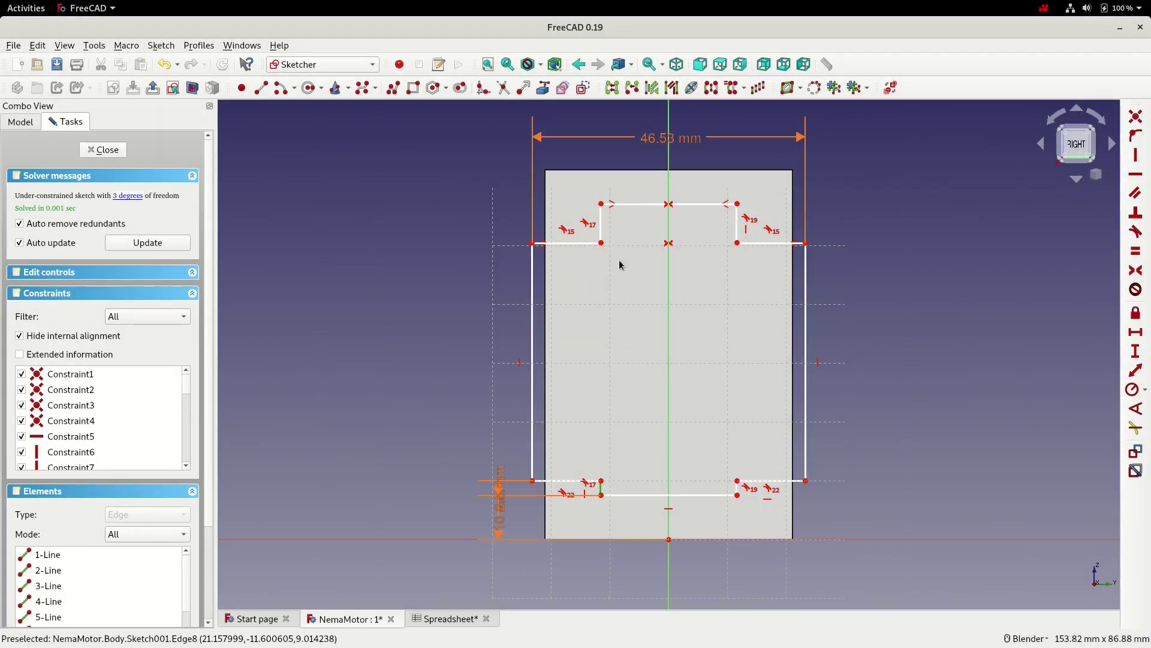
left_click(601, 234)
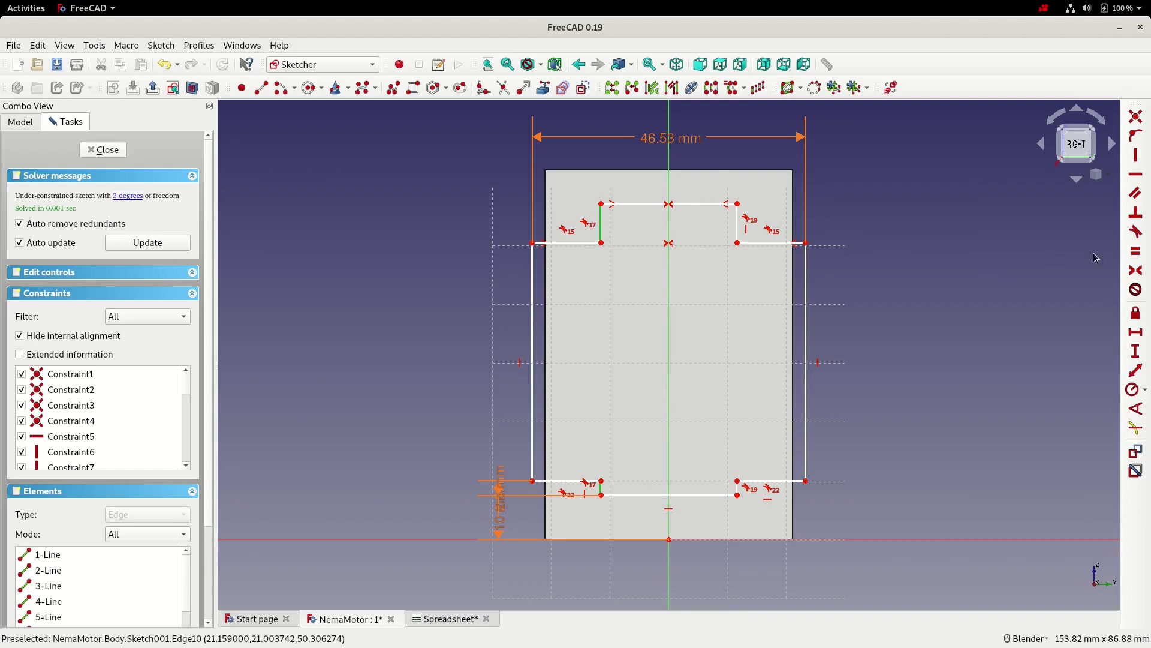
left_click(1136, 250)
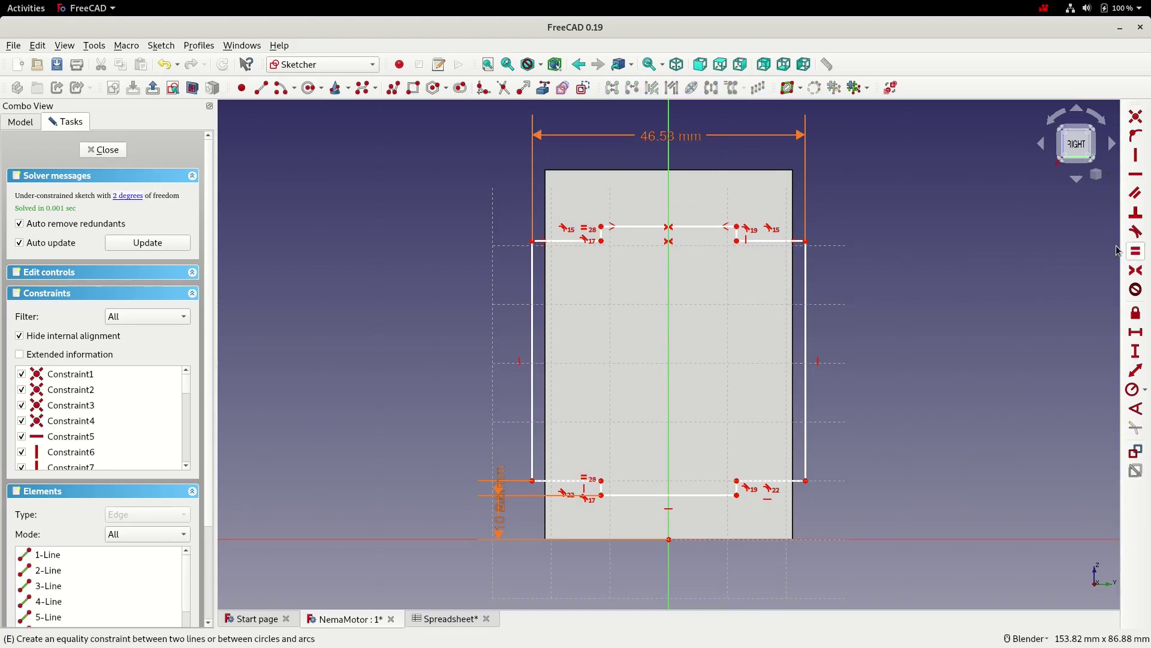
- Constrain the horizontal length of the cross's top edge with the formula Spreadsheet.dimBody - (2 * Spreadsheet.dimEndLen)
left_click(637, 228)
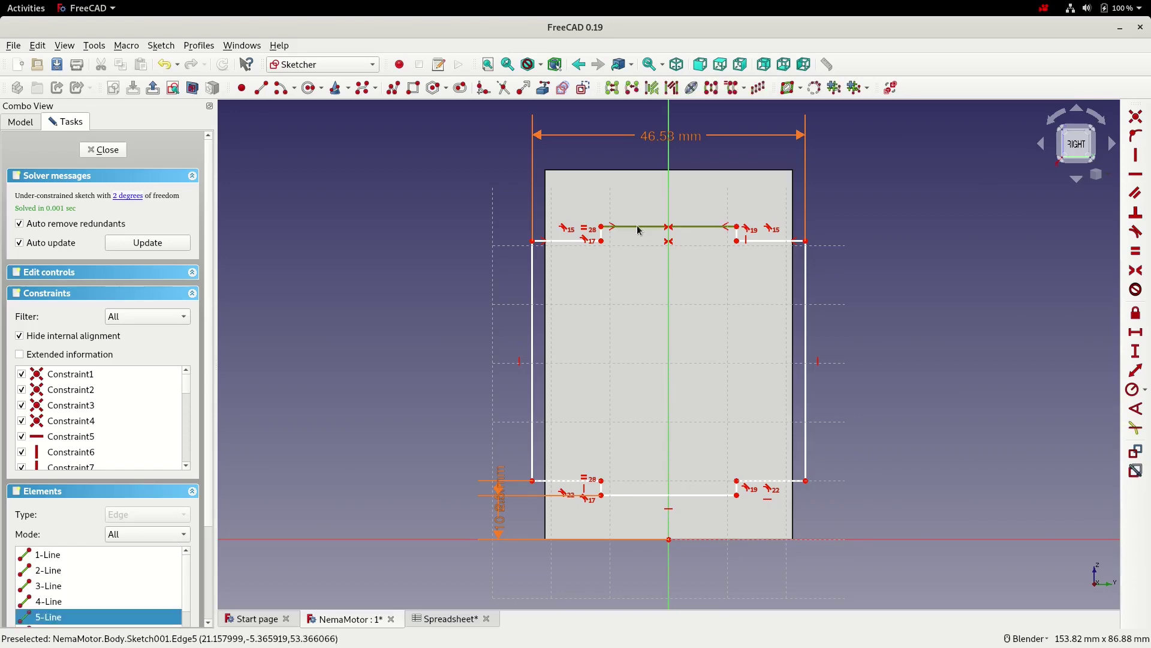
left_click(1136, 333)
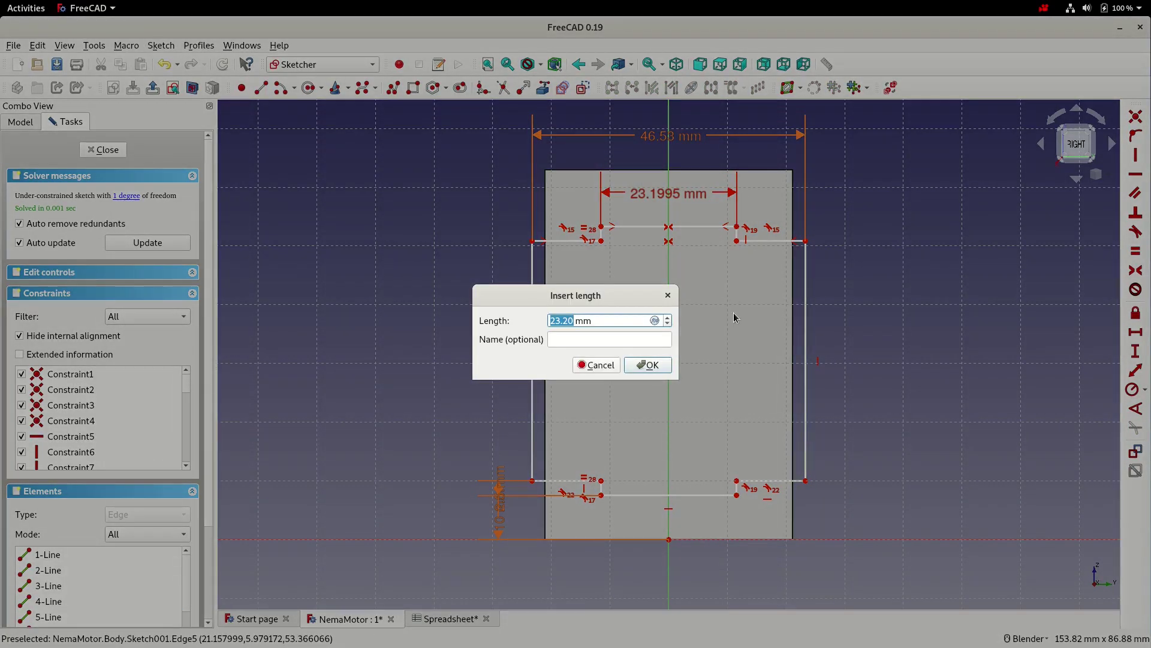
left_click(655, 320)
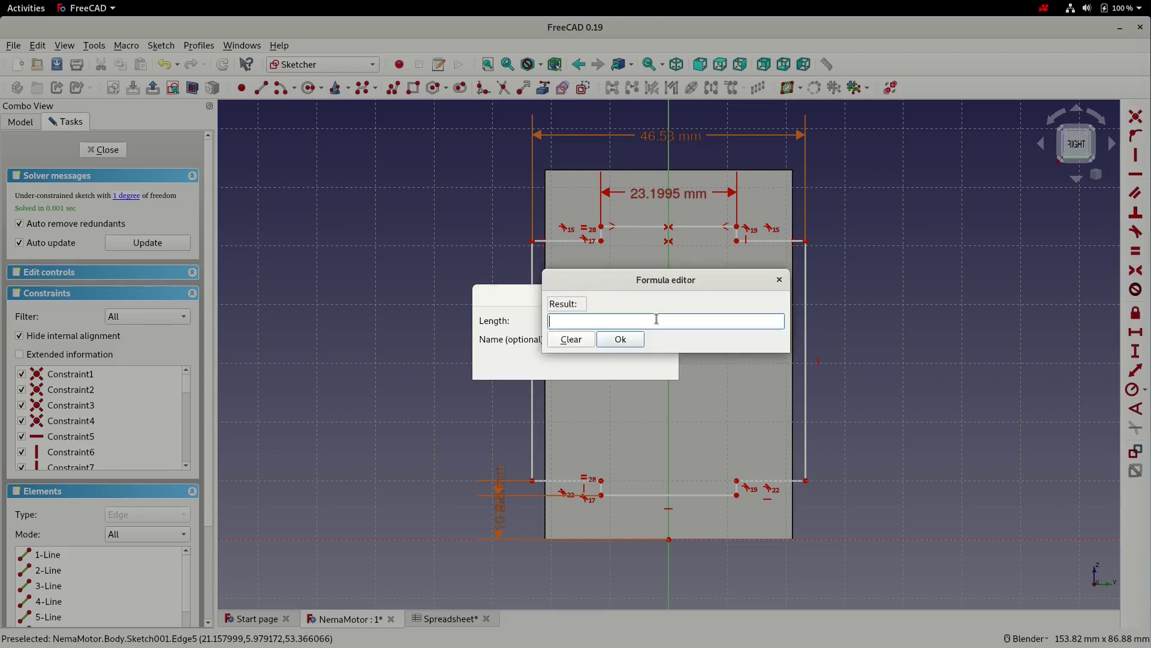
type("Spreadsheet.dimBody - (2* Spreadsheet.dimEndLen)")
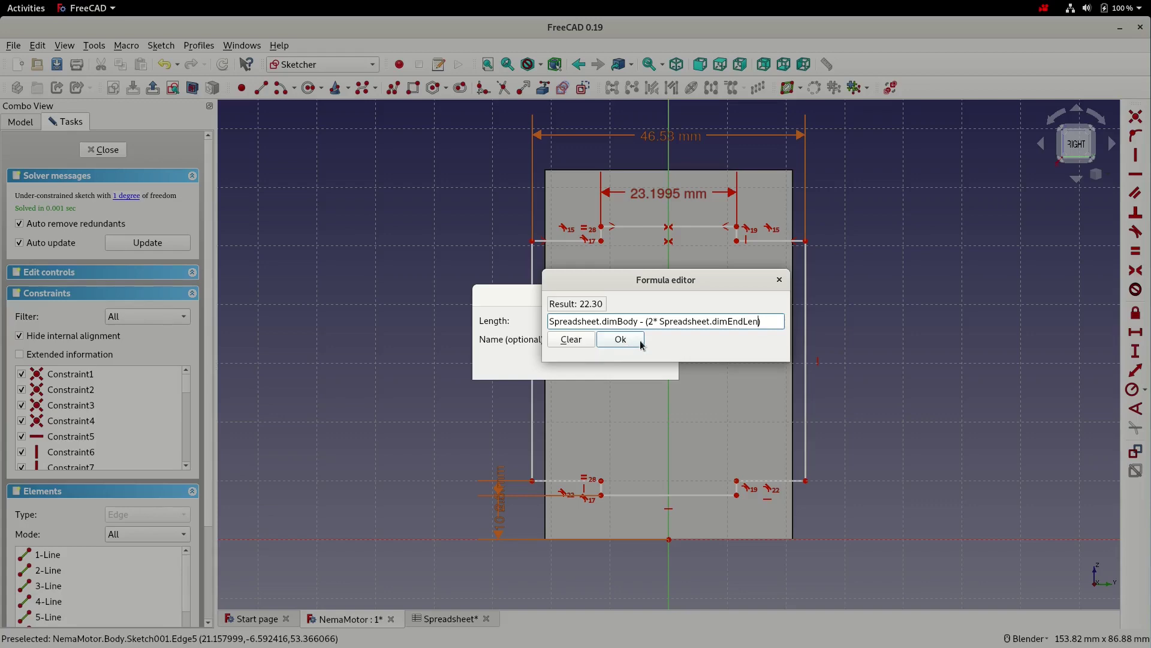
left_click(620, 340)
left_click(650, 365)
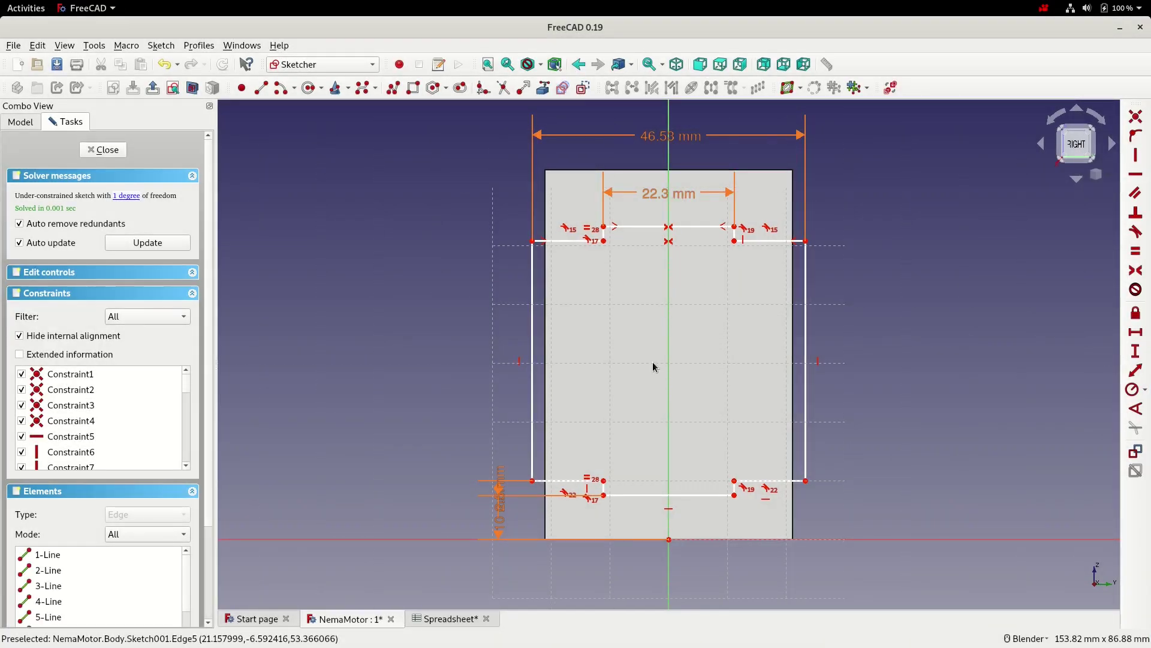
- Check the remaining unconstrained elements and constrain the cross's long left edge vertically with the formula Spreadsheet.dimBodyLen - (2 * Spreadsheet.dimEndLen)
left_click(134, 196)
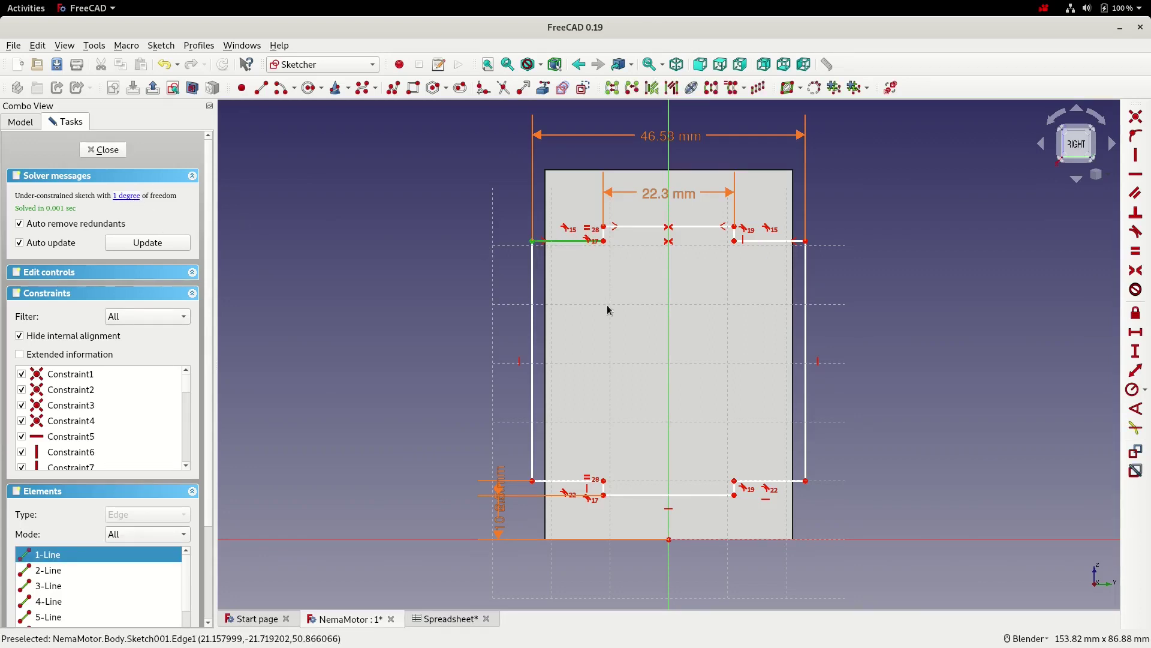
left_click(527, 352)
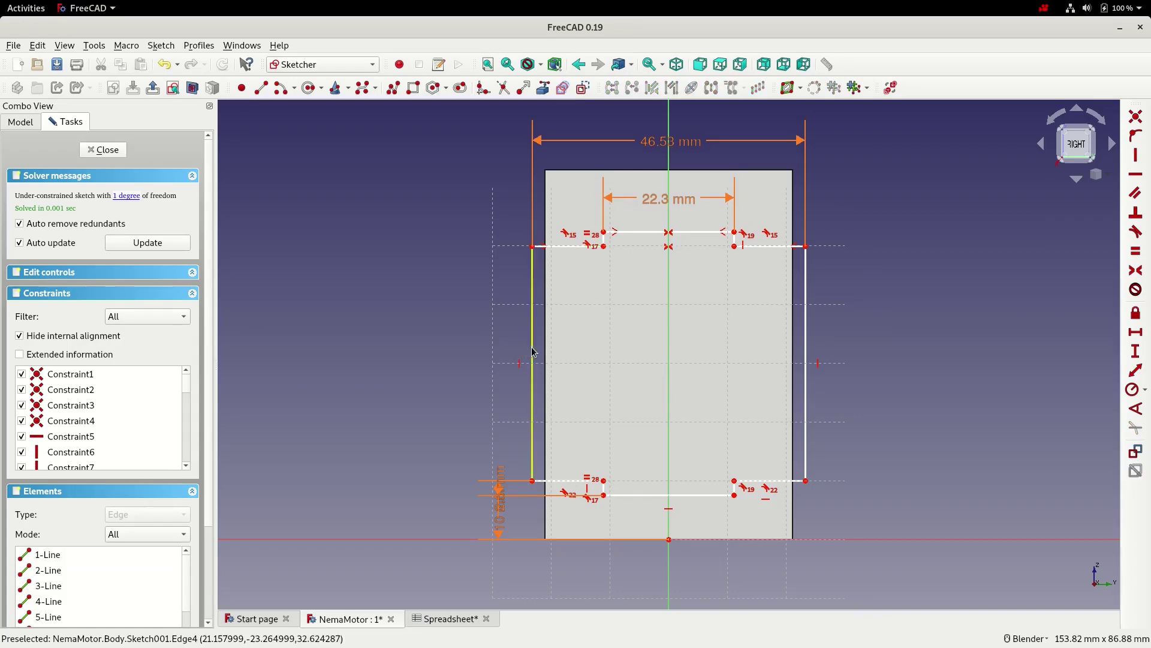
left_click(532, 352)
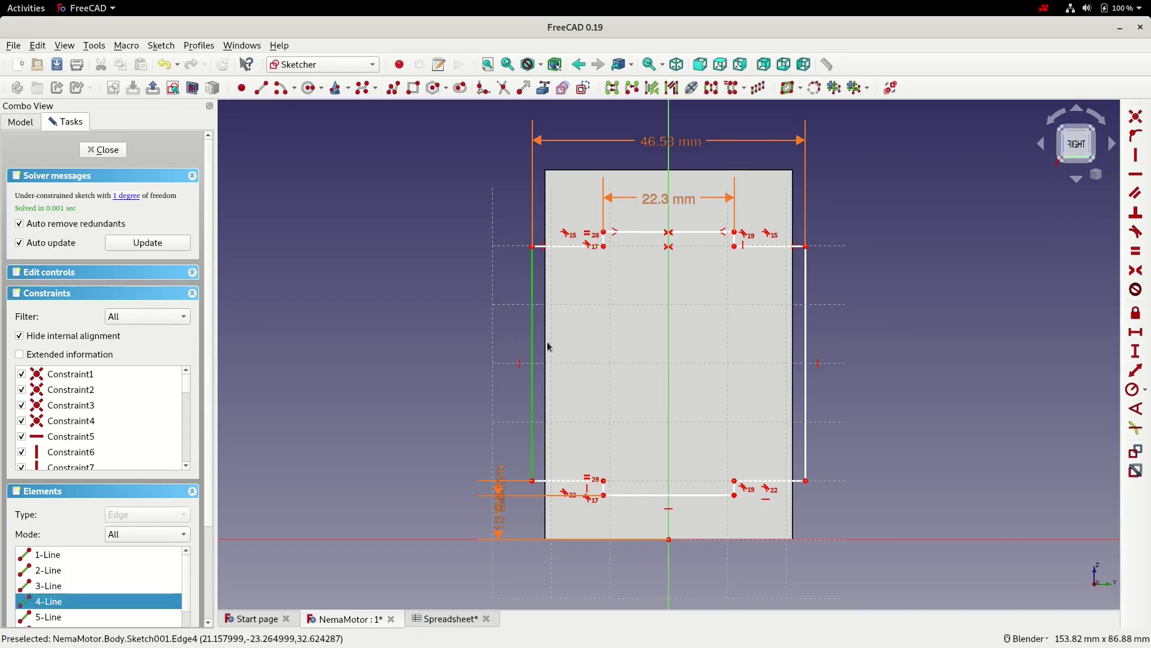
left_click(1137, 352)
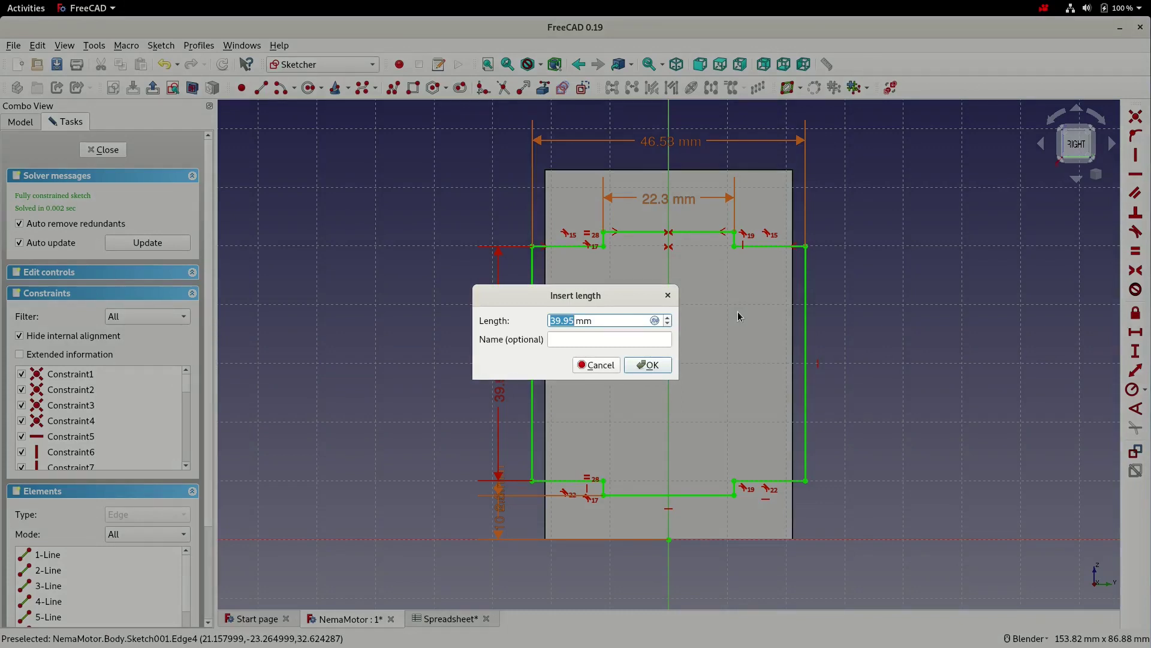
left_click(653, 321)
type("Spreadsheet.dimBodyLen - (2 * Spreadsheet.dimEndLen)")
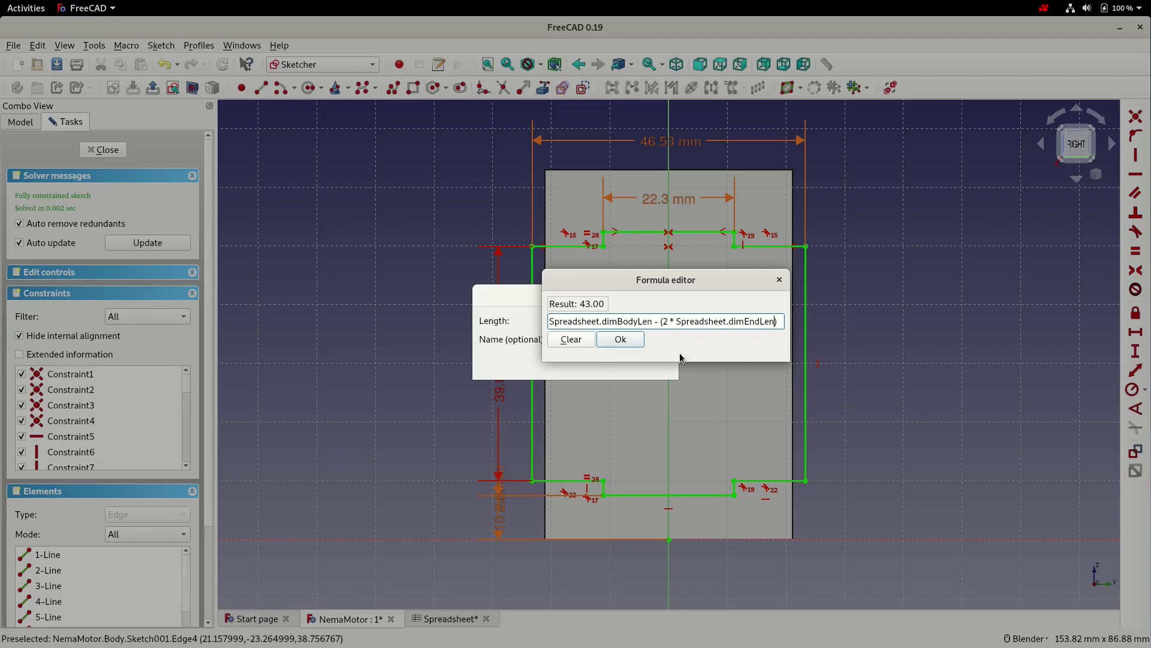
left_click(623, 339)
left_click(655, 366)
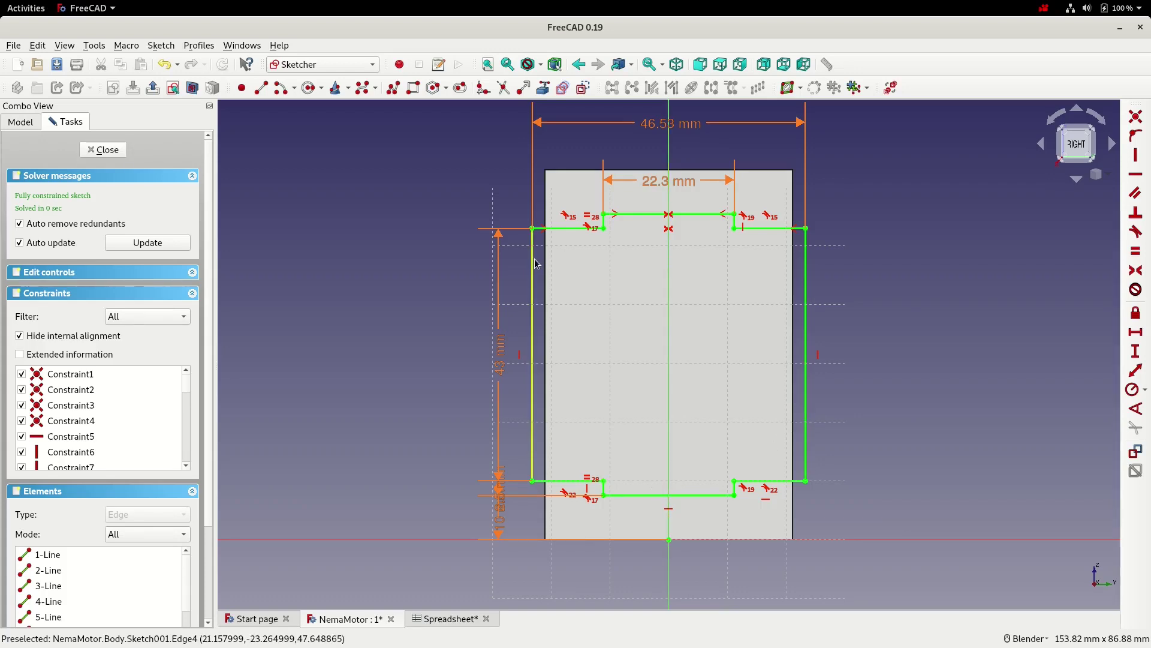
- Close the sketch and pocket its cross outline 1.5 mm deep into the body, saving the document
left_click(103, 149)
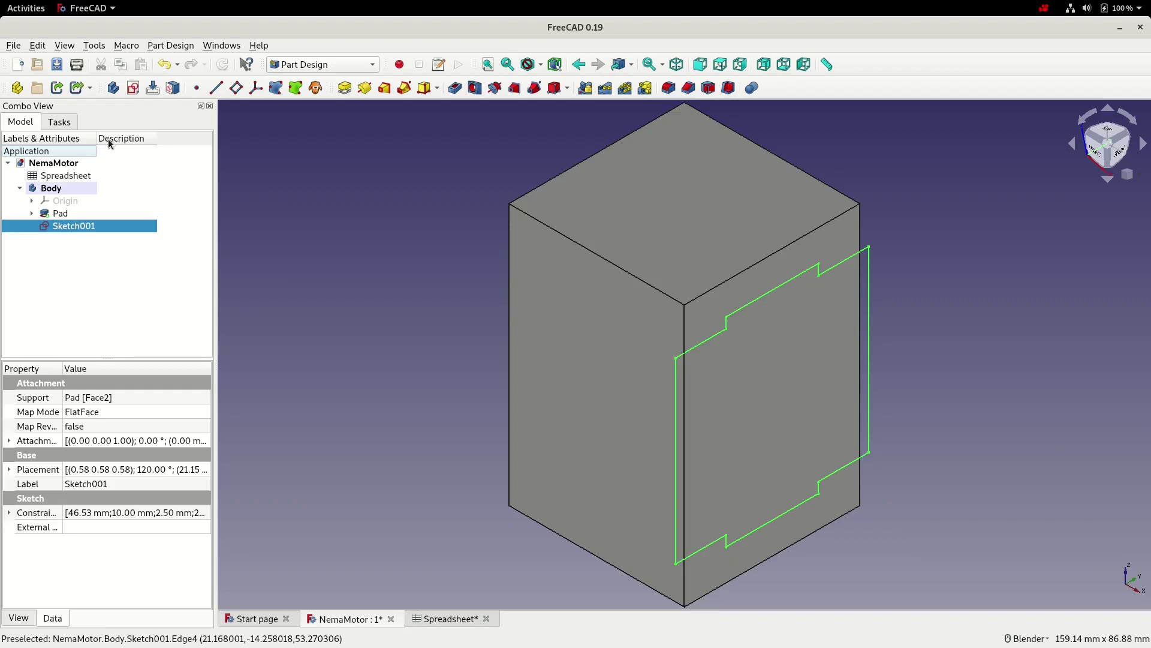
left_click(58, 64)
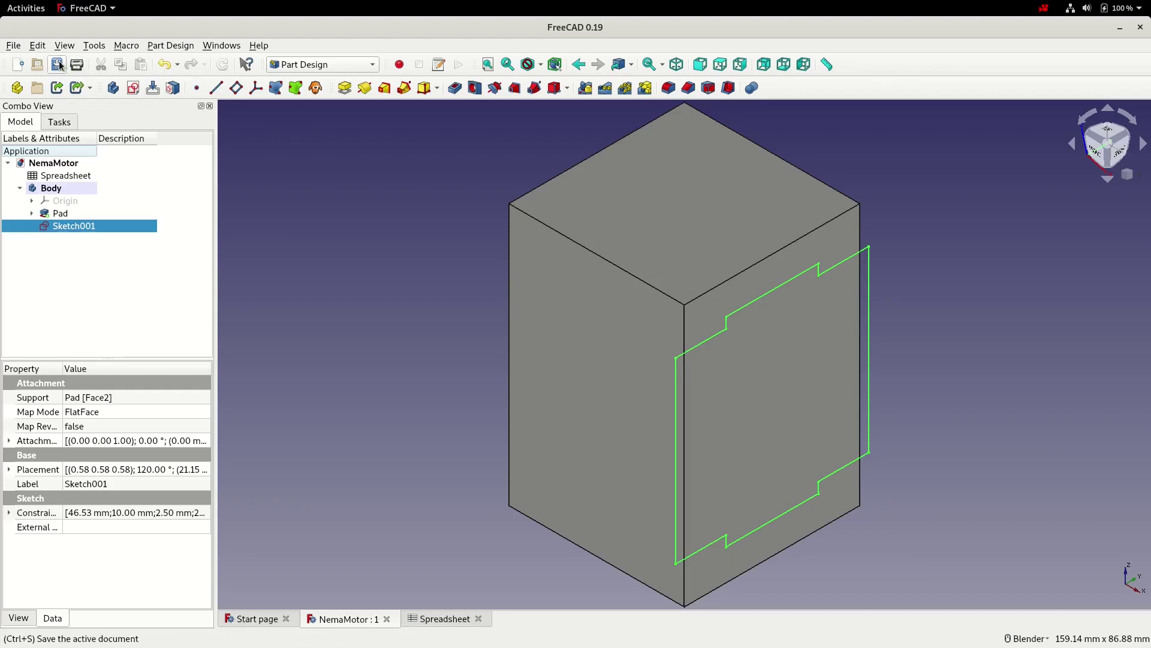
left_click(454, 90)
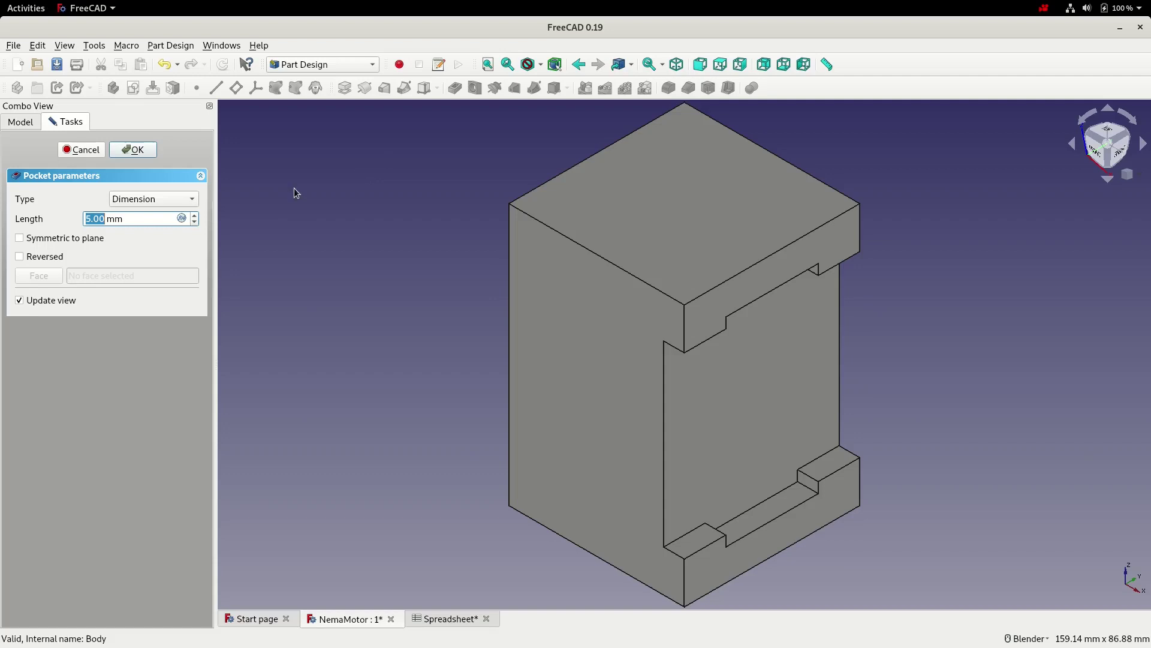
type("1.5")
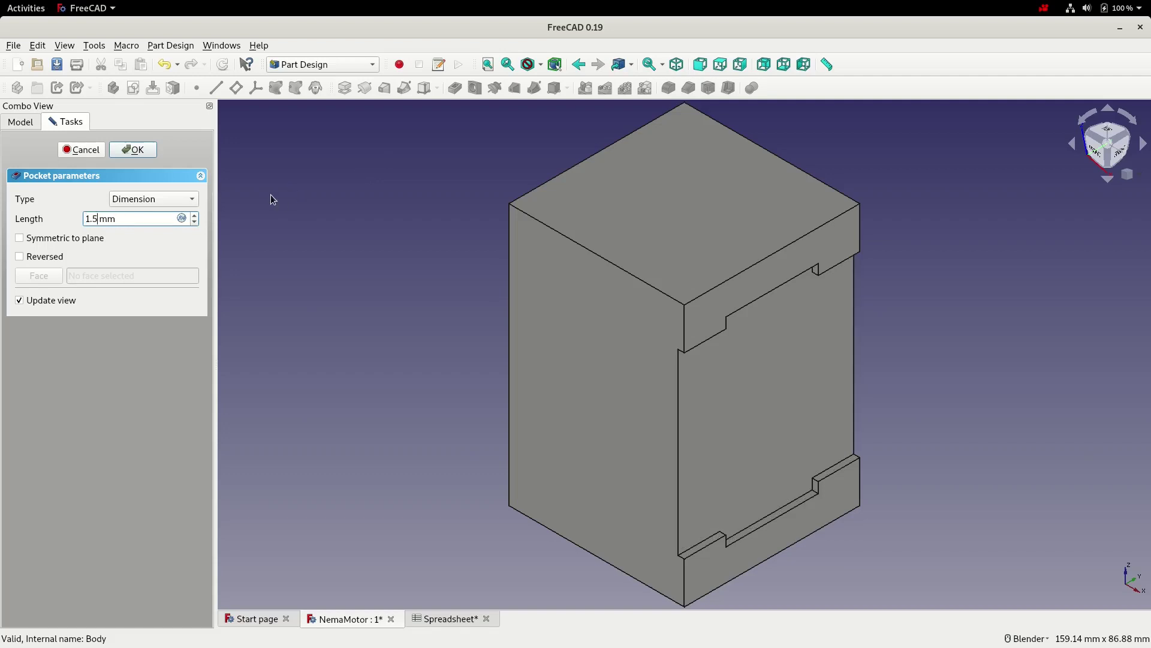
left_click(144, 153)
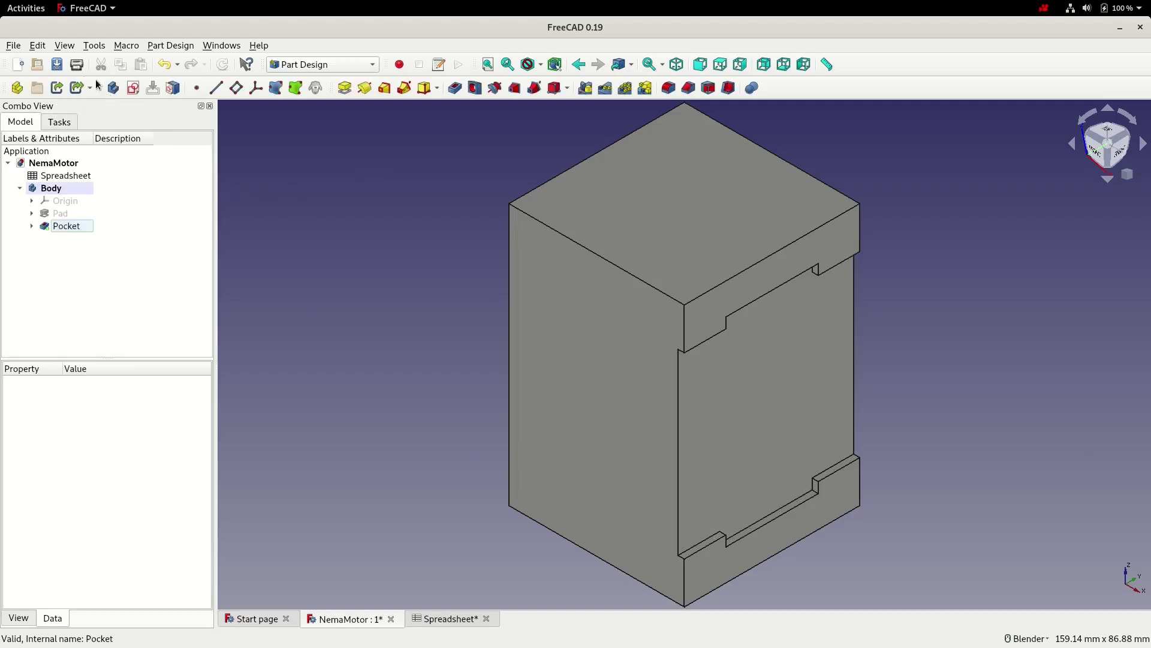
left_click(56, 64)
- Repeat the pocket in a polar pattern around the Base Z axis with 4 occurrences, and save the document
left_click(56, 224)
left_click(624, 88)
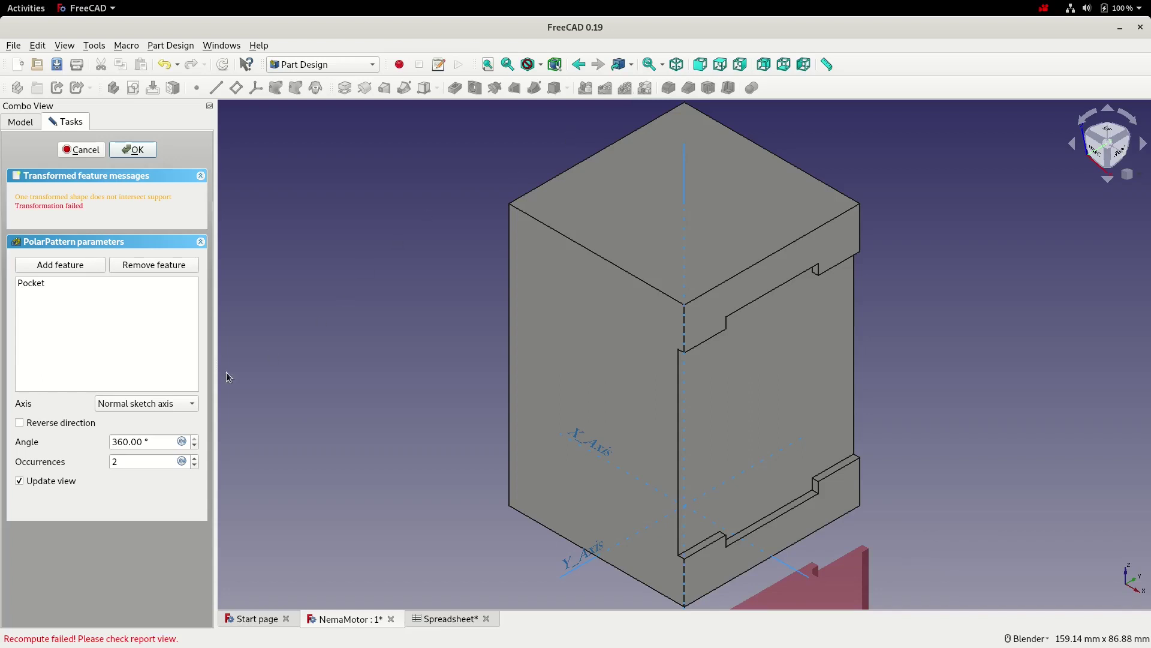
left_click(185, 403)
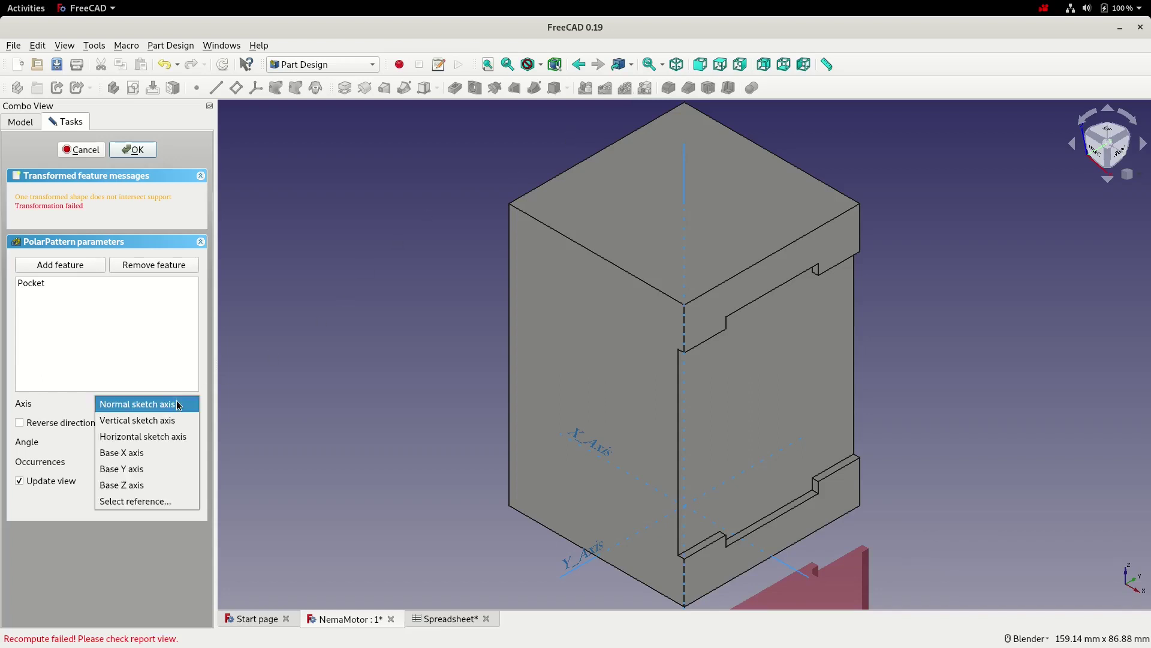
left_click(138, 483)
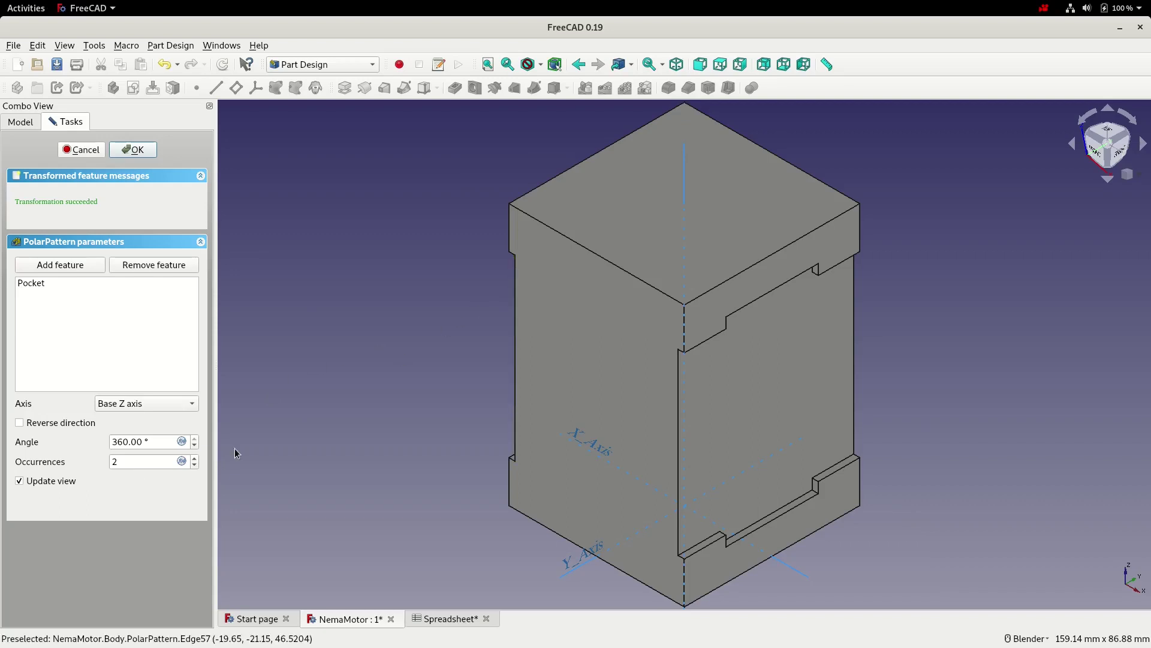
left_click(195, 458)
left_click(195, 458)
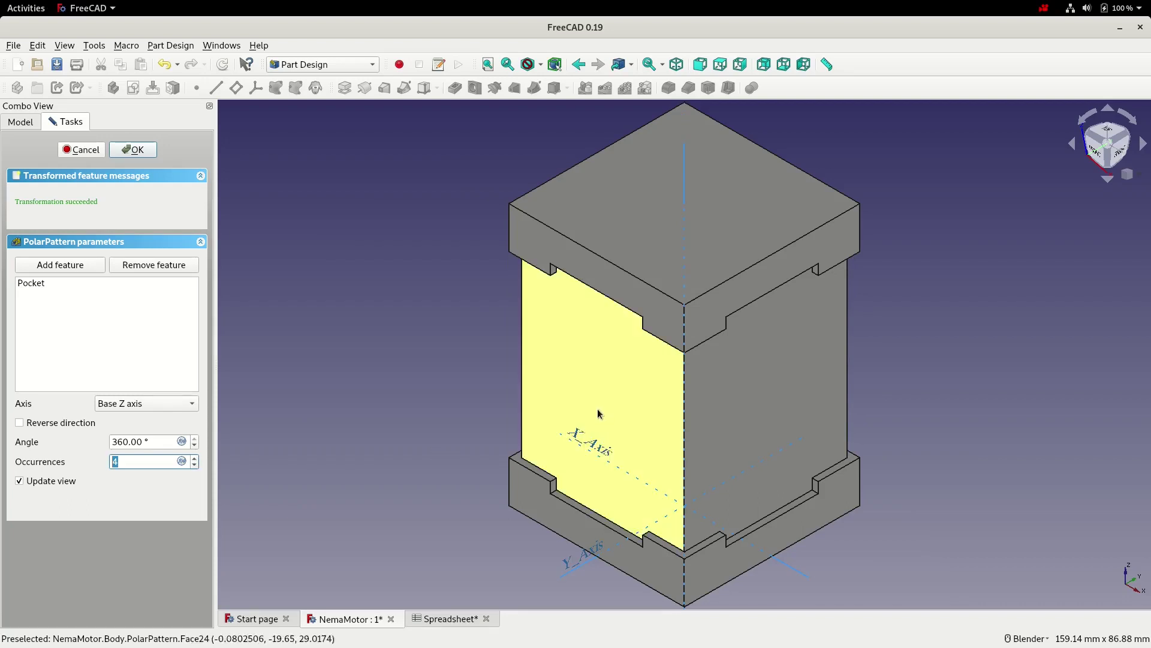
left_click(132, 150)
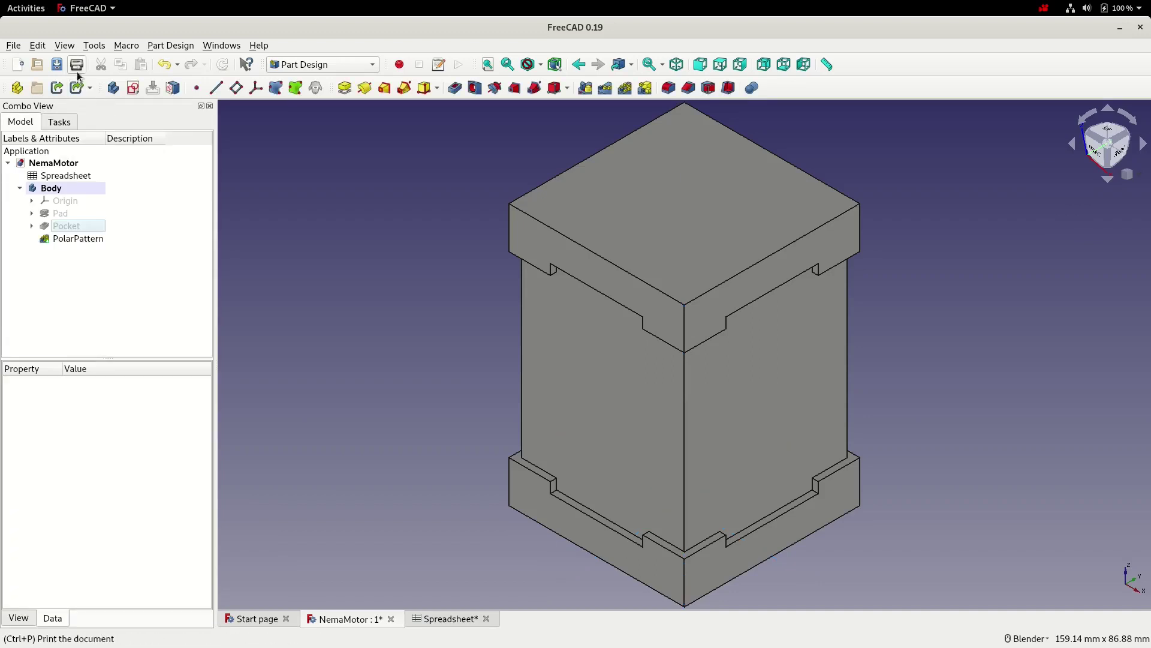
left_click(56, 64)
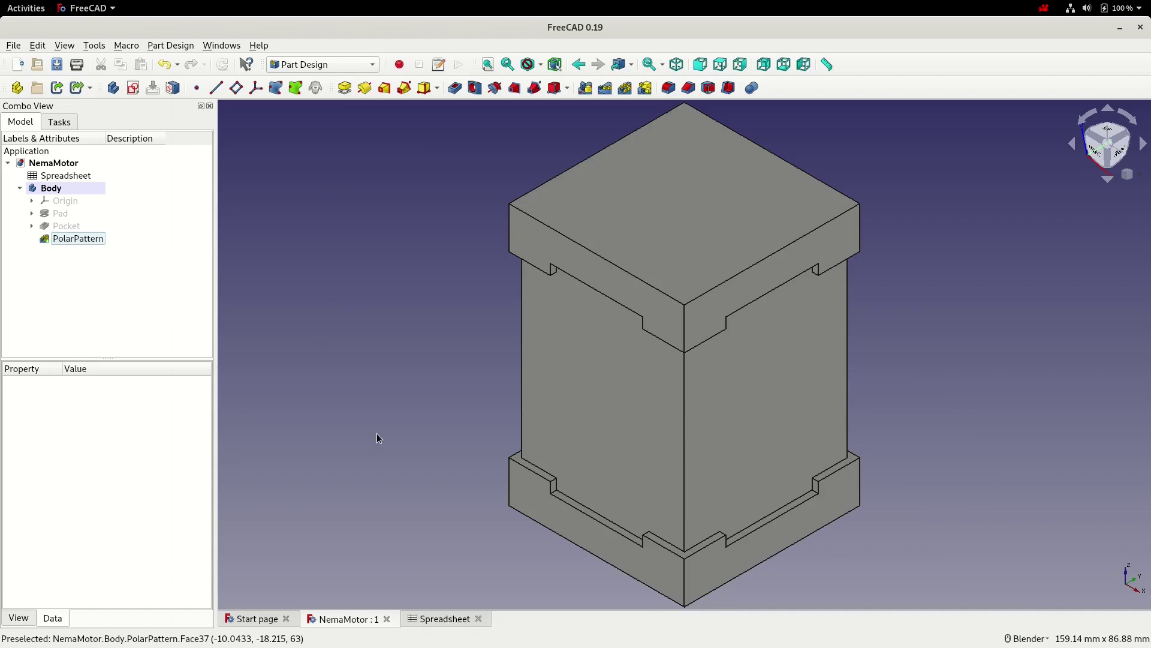
- Create a new sketch on the body's XY plane, viewed from the top with the section view on
middle_click_drag(377, 433, 455, 244)
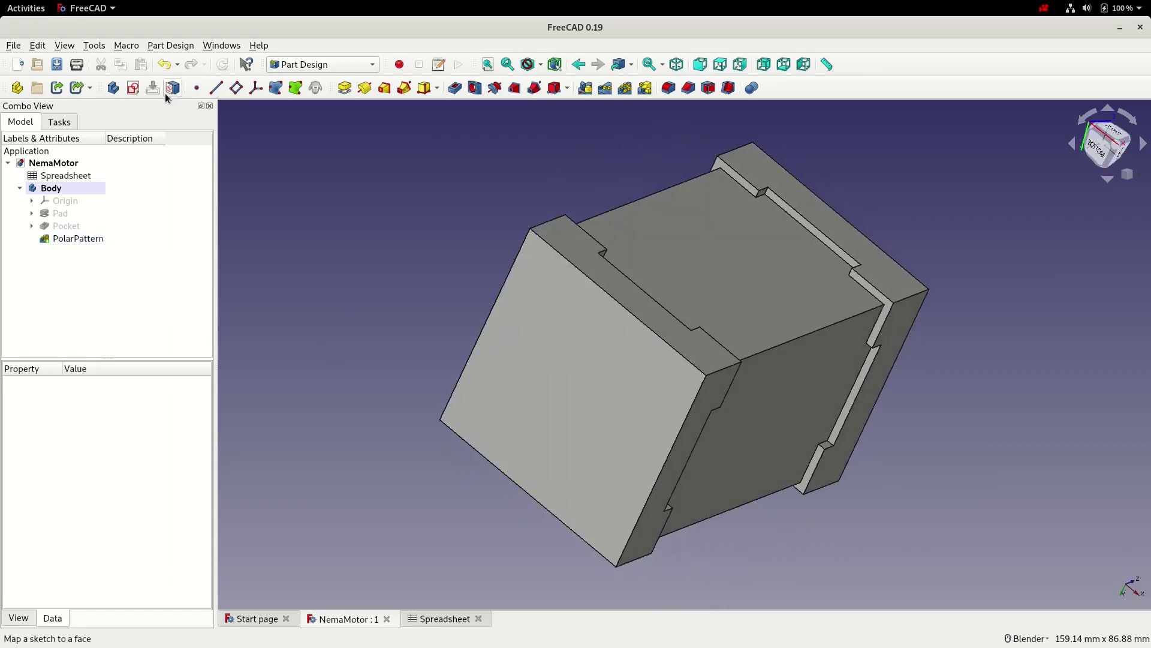
left_click(133, 88)
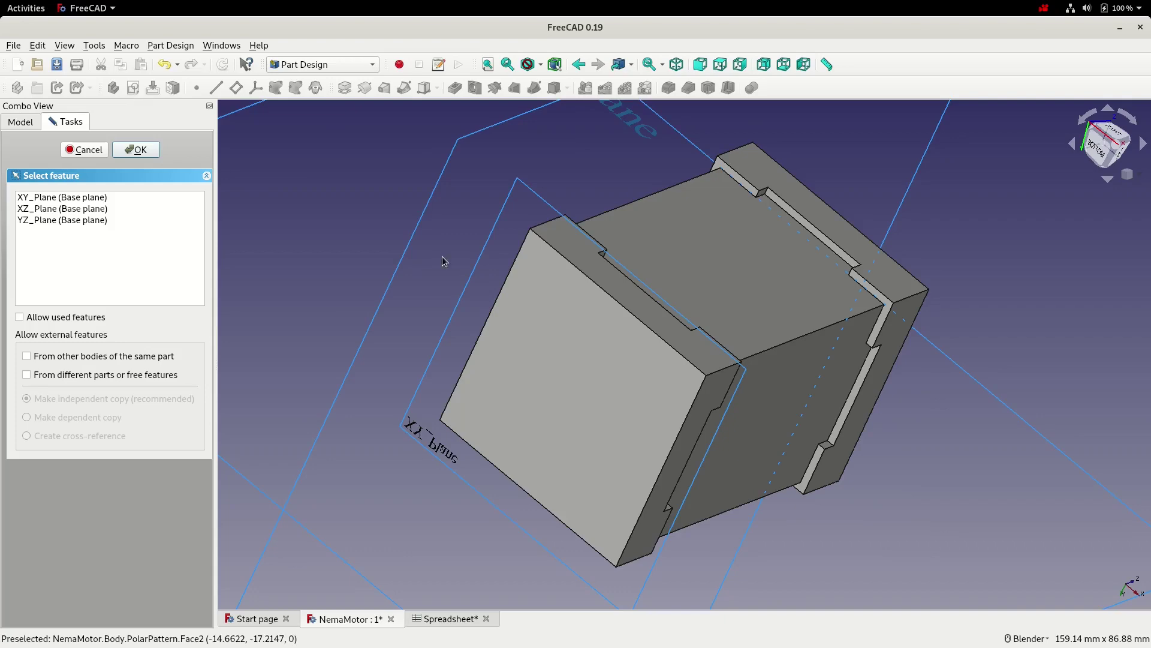
left_click(477, 269)
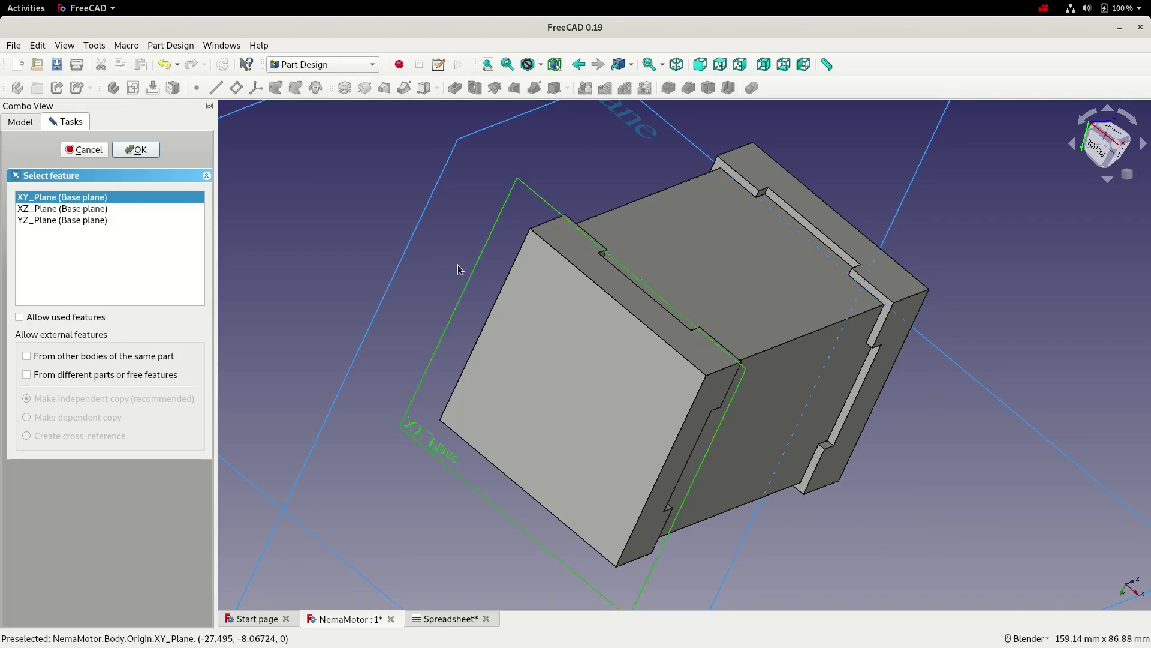
left_click(138, 150)
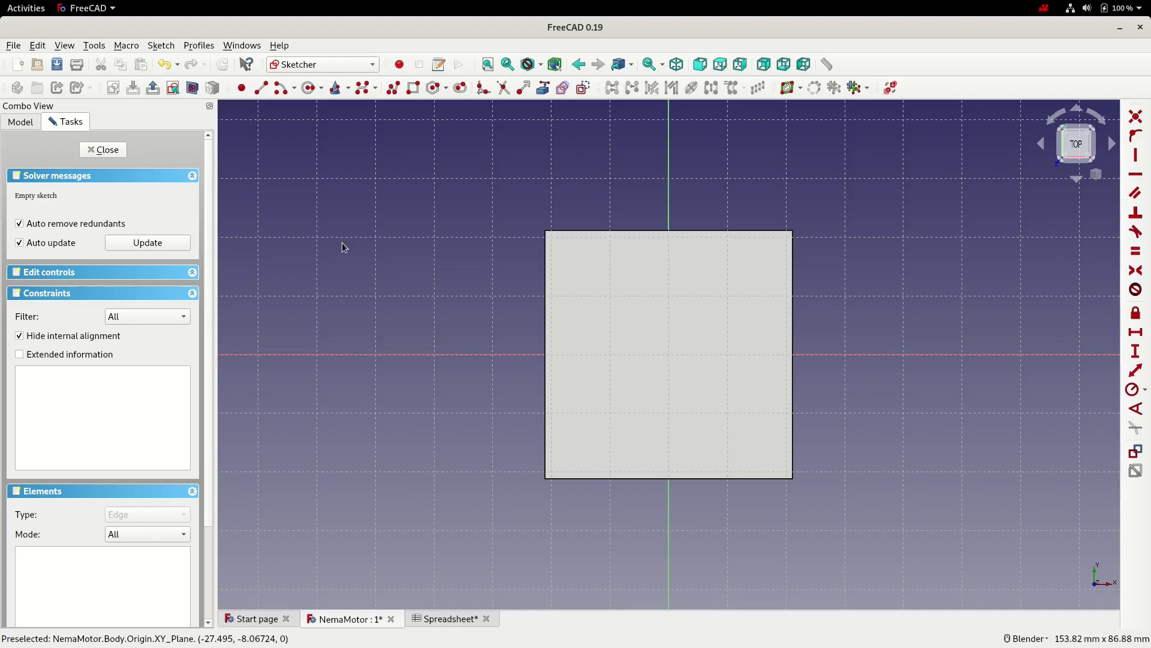
mouse_move(360, 260)
middle_mouse_down()
mouse_move(519, 329)
mouse_move(680, 367)
mouse_move(569, 324)
middle_mouse_up()
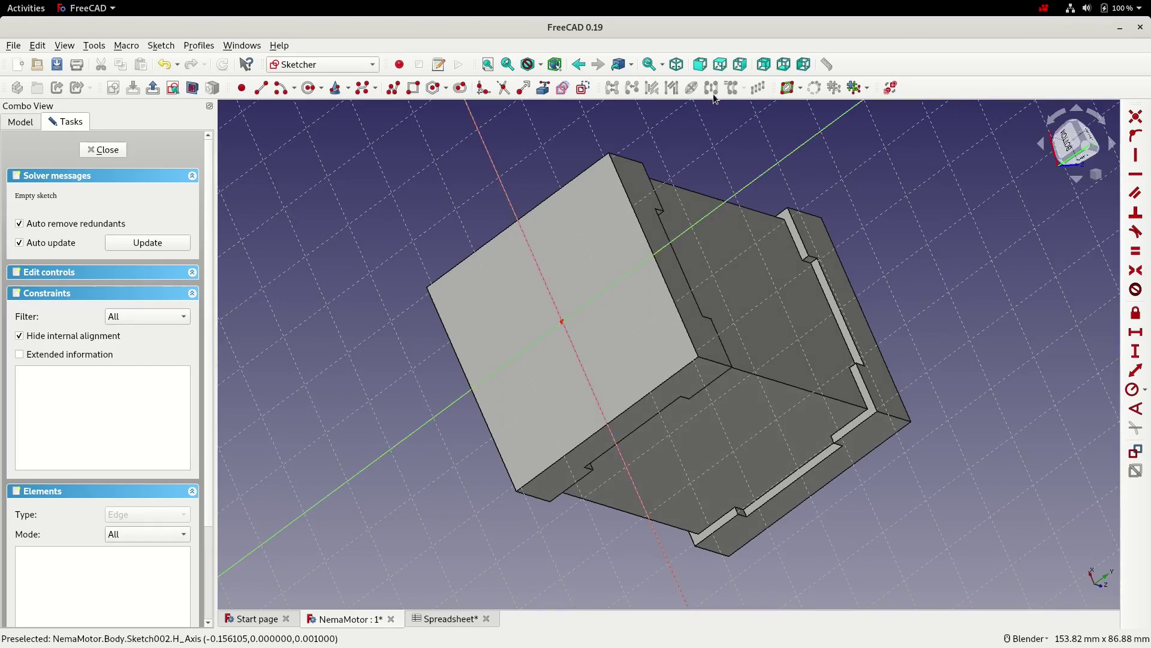
left_click(712, 65)
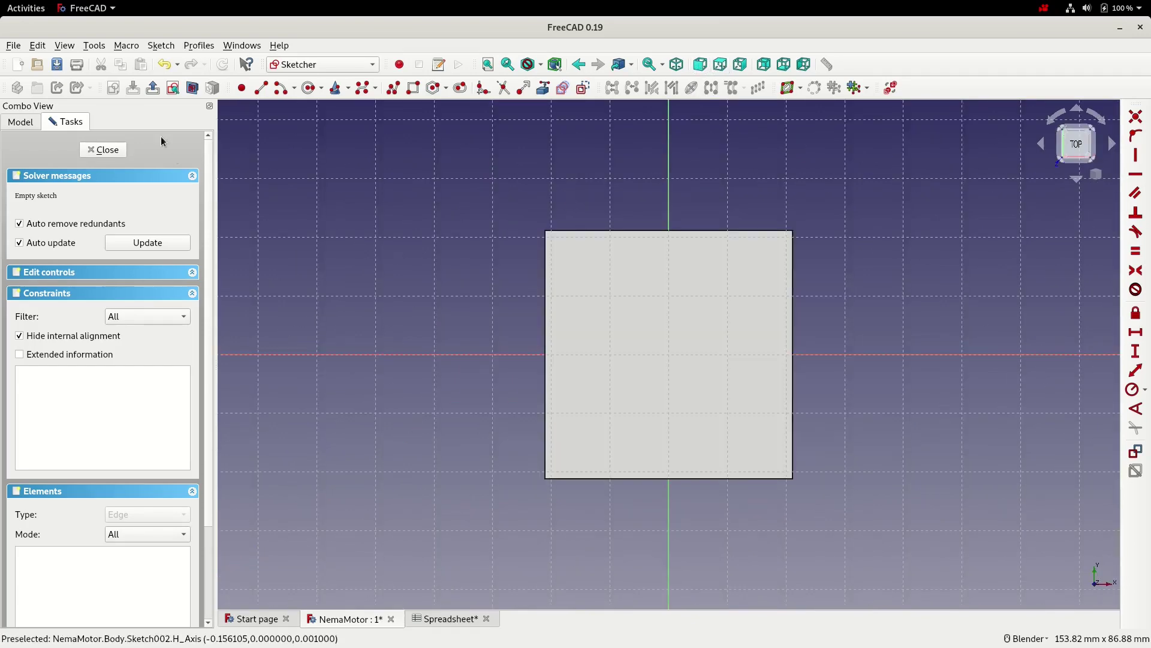
left_click(193, 93)
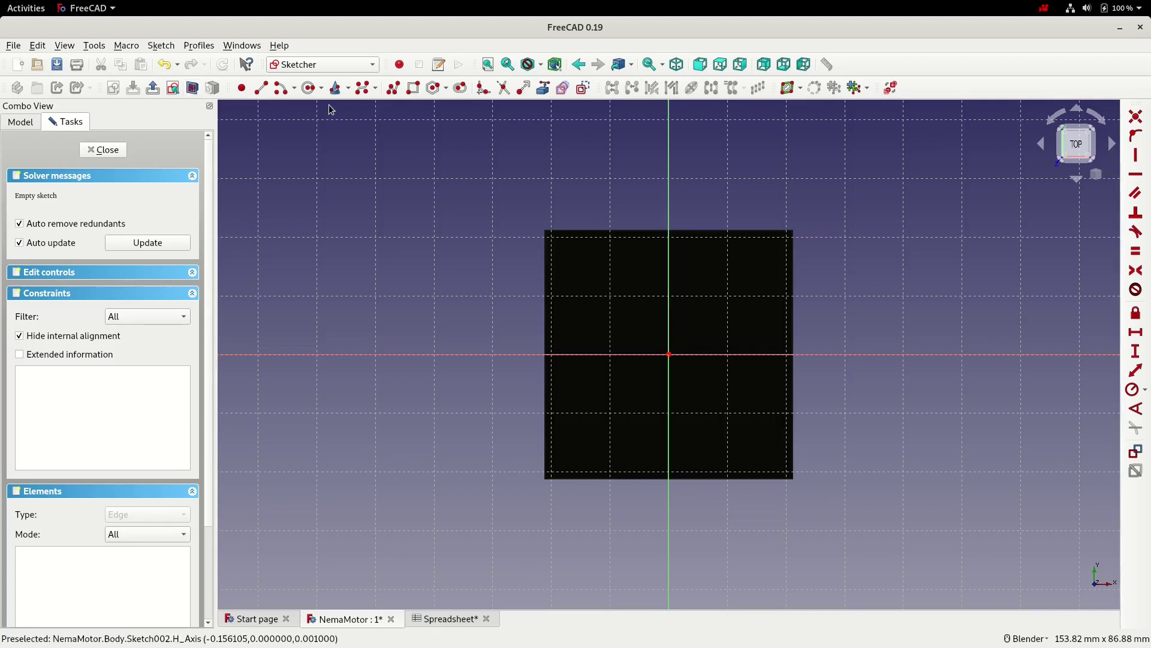
- Draw a circle centred on the sketch origin with a radius of about 17 mm
left_click(314, 90)
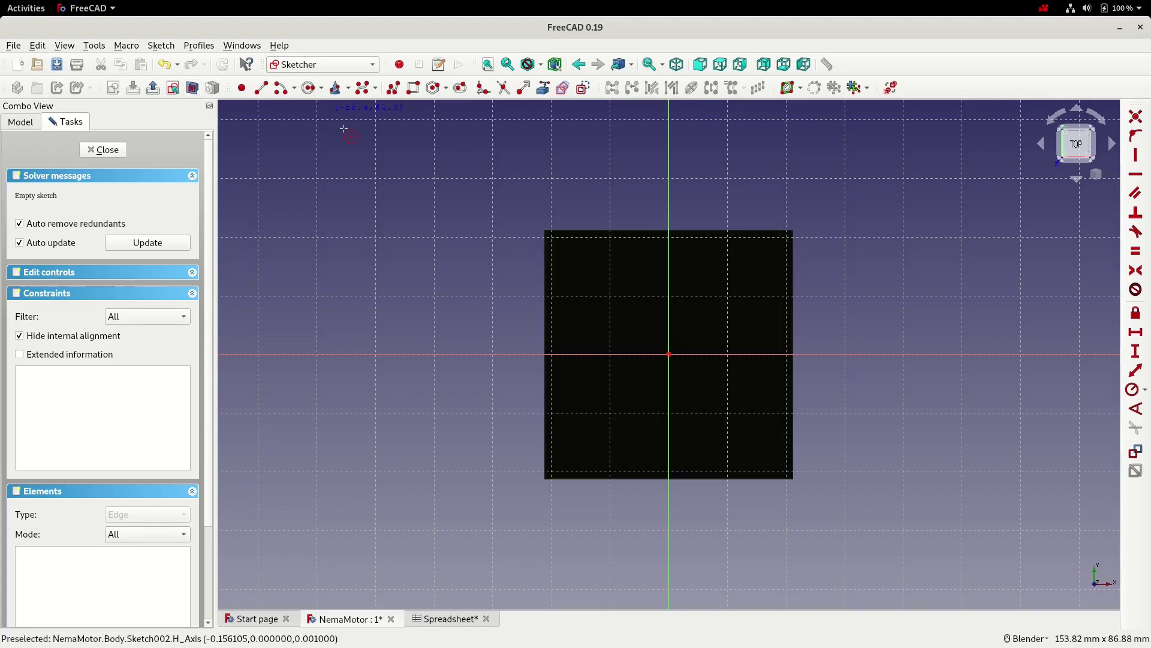
left_click(668, 354)
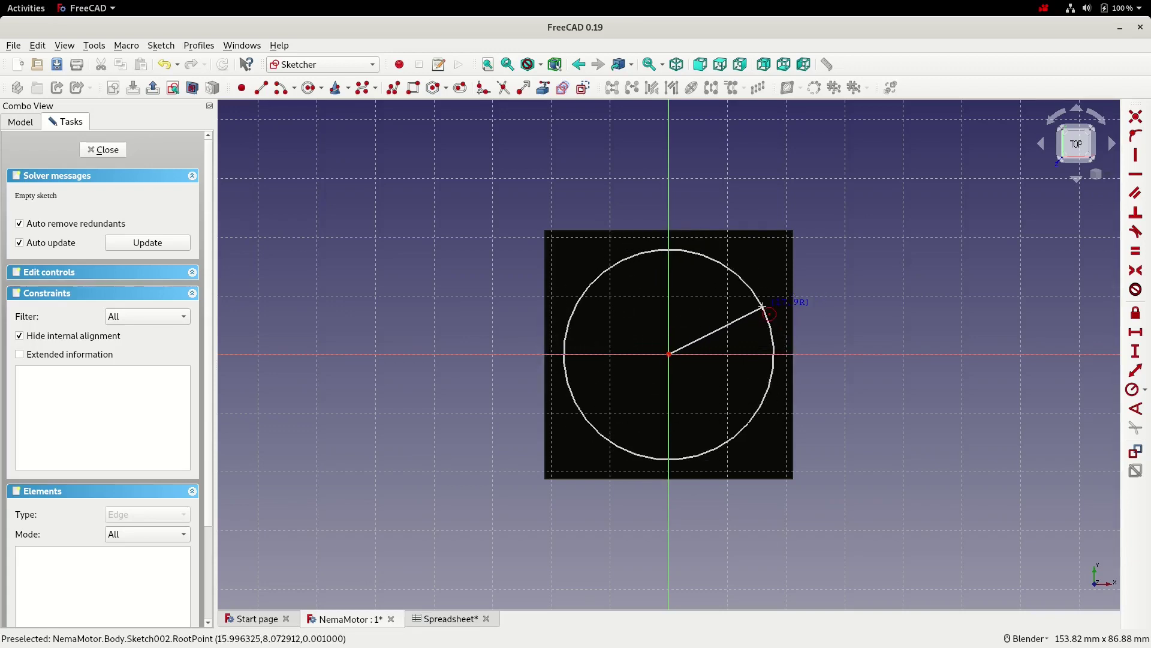
left_click(757, 307)
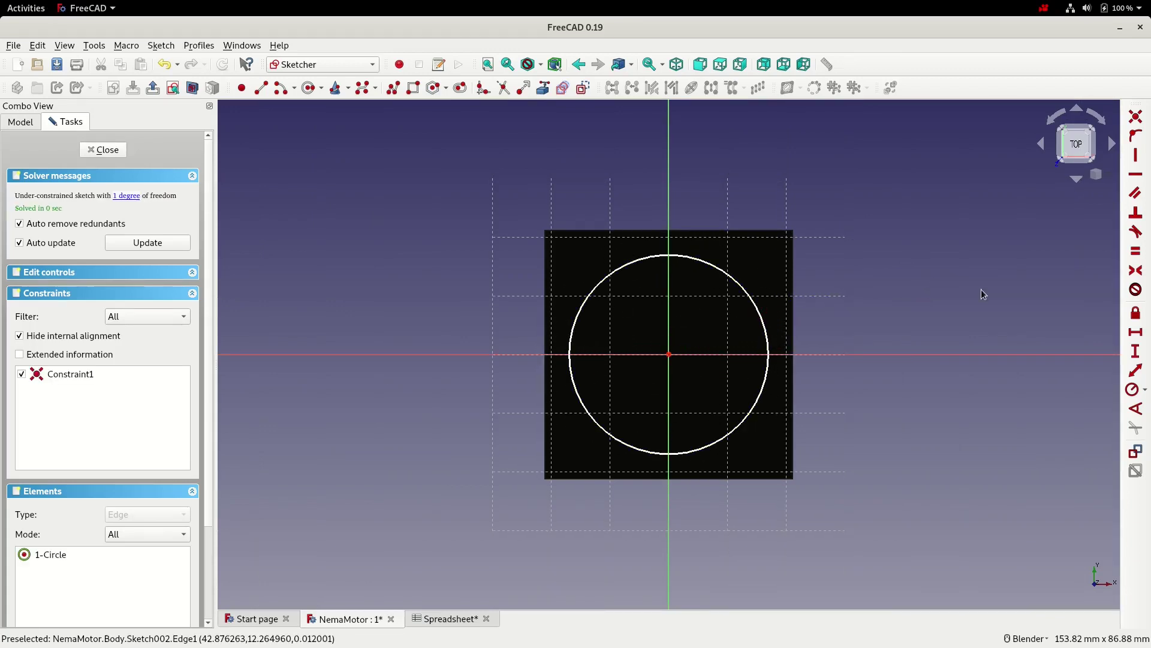
- Constrain the circle's radius with the formula Spreadsheet.dimLipDia / 2
left_click(1132, 389)
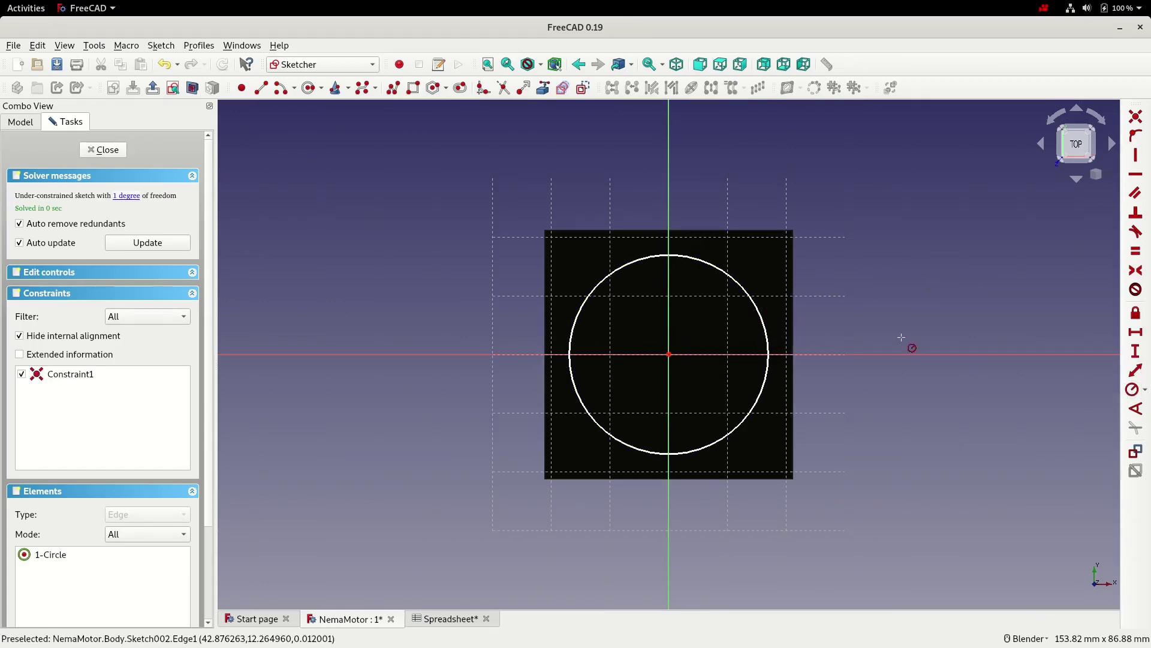
left_click(755, 304)
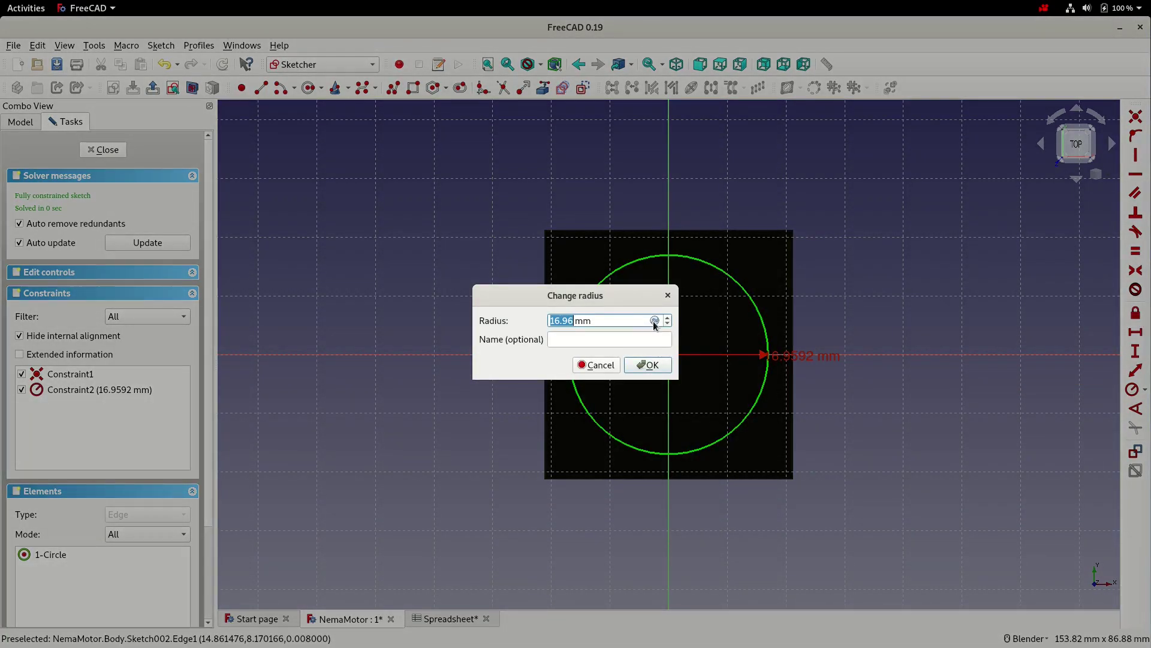
left_click(653, 321)
type("Spreadsheet.")
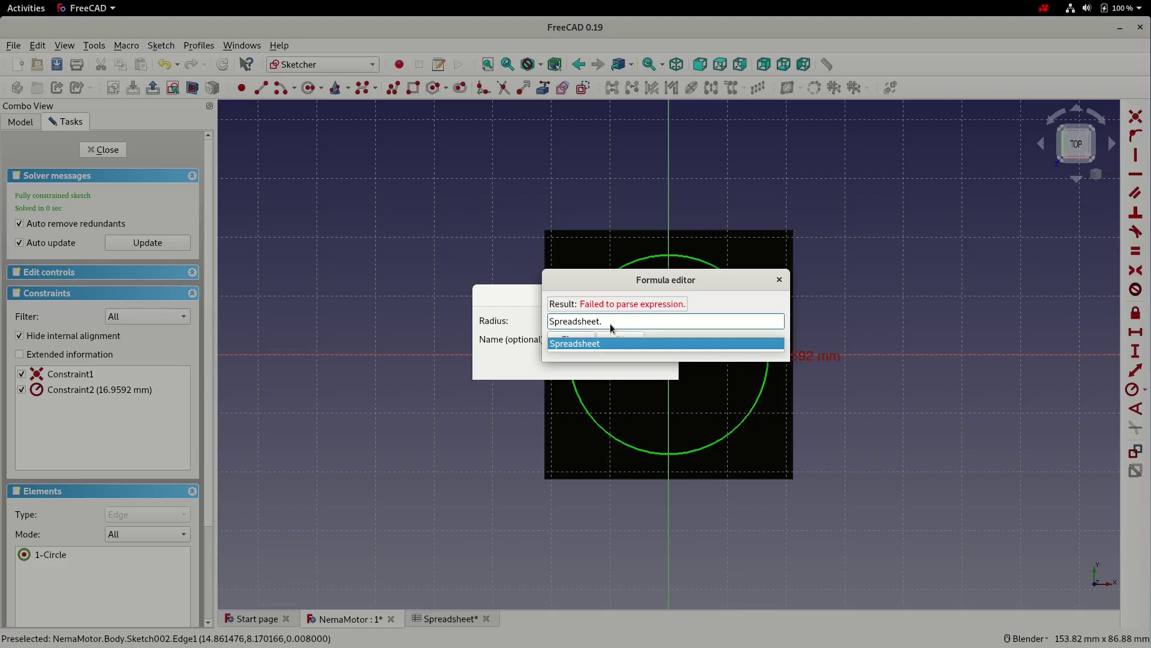
type("dimLip")
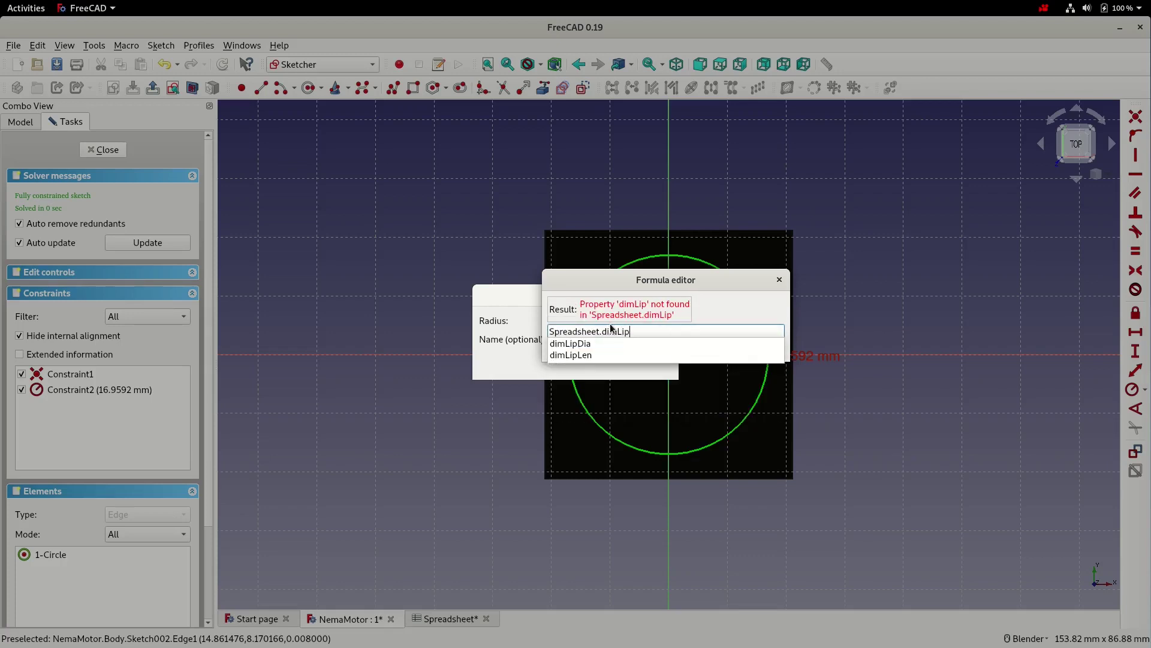
key("Down")
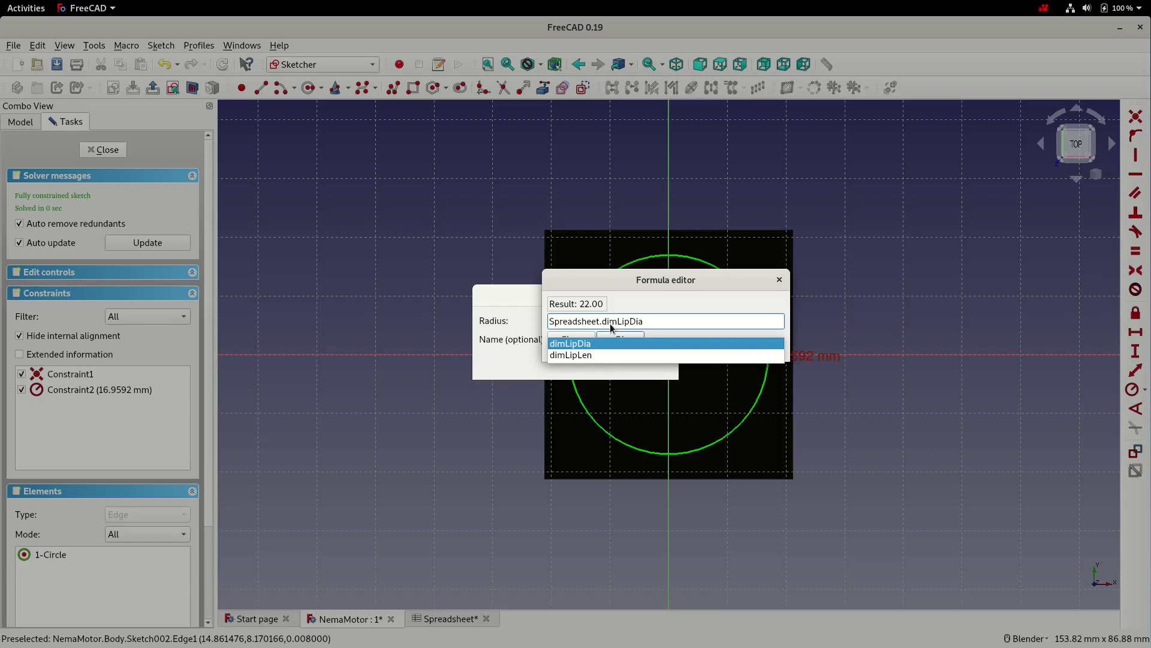
type("/ 2")
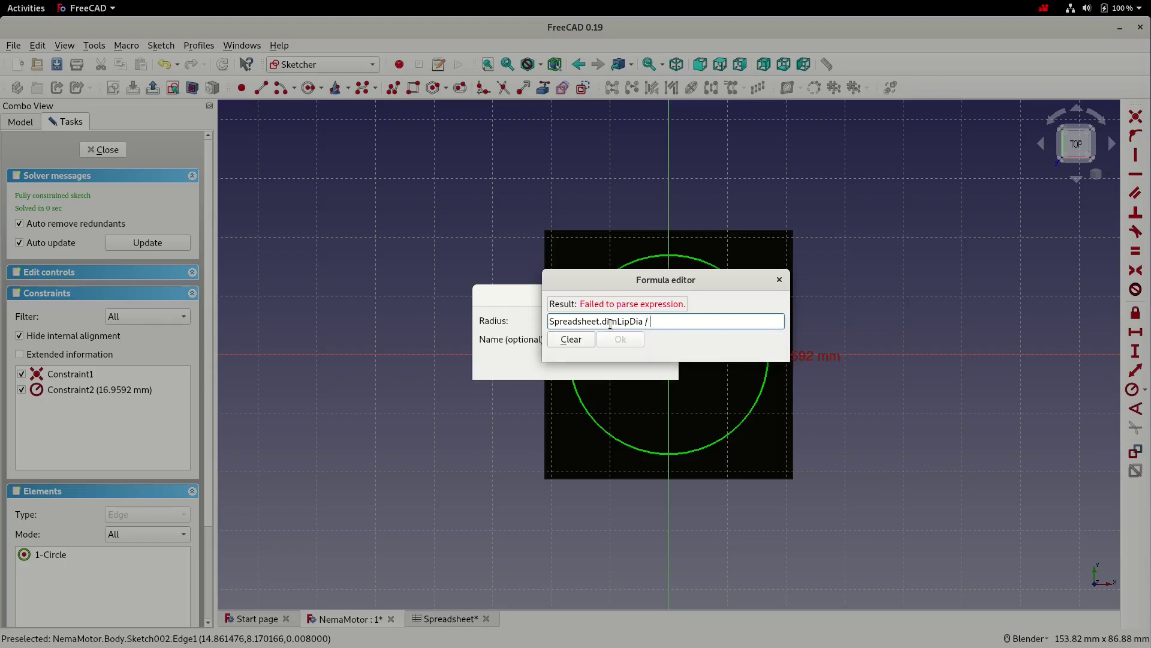
left_click(621, 339)
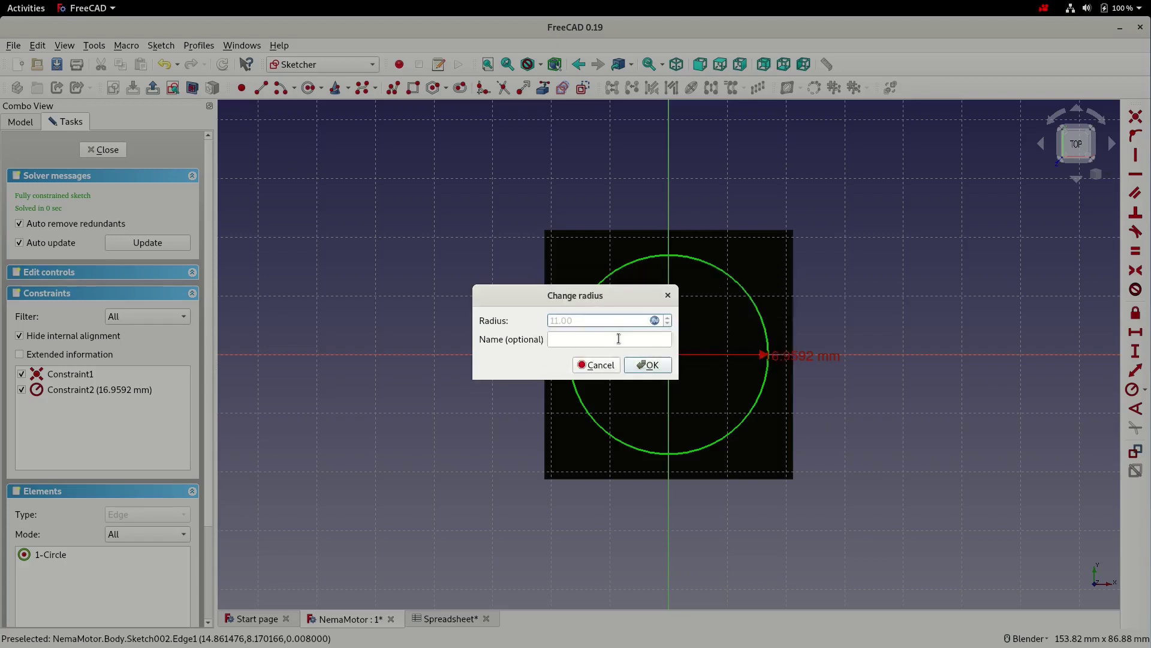
left_click(651, 365)
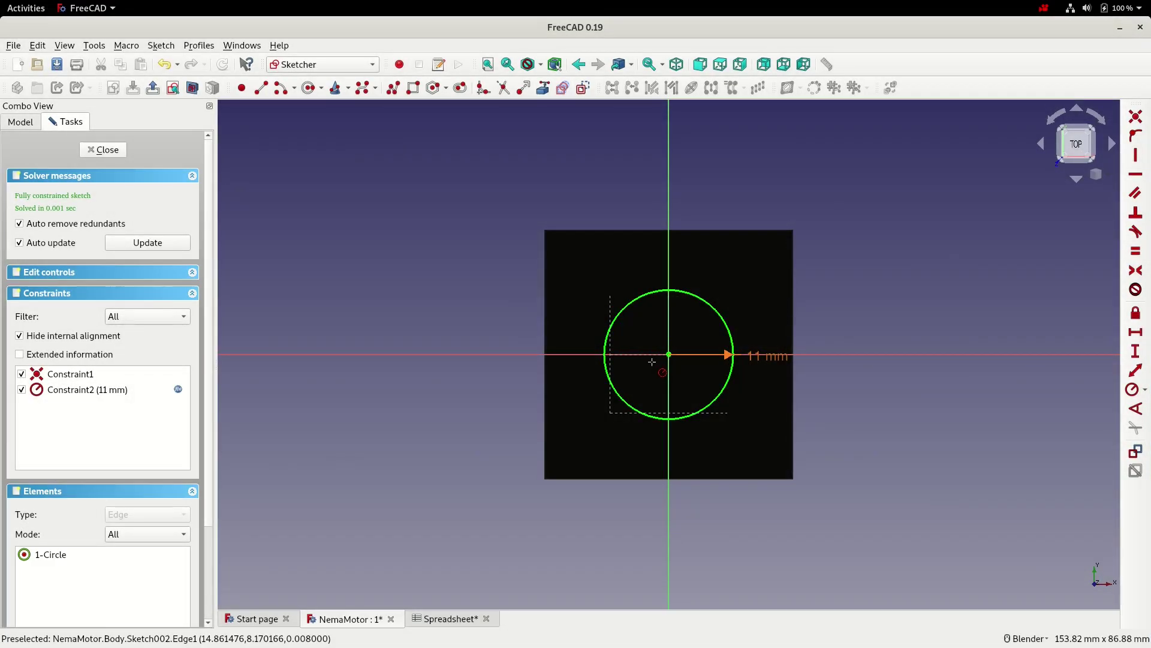
- Leave the sketch and start padding its circle, with the length driven by the formula Spreadsheet.dimLipLen
left_click(153, 89)
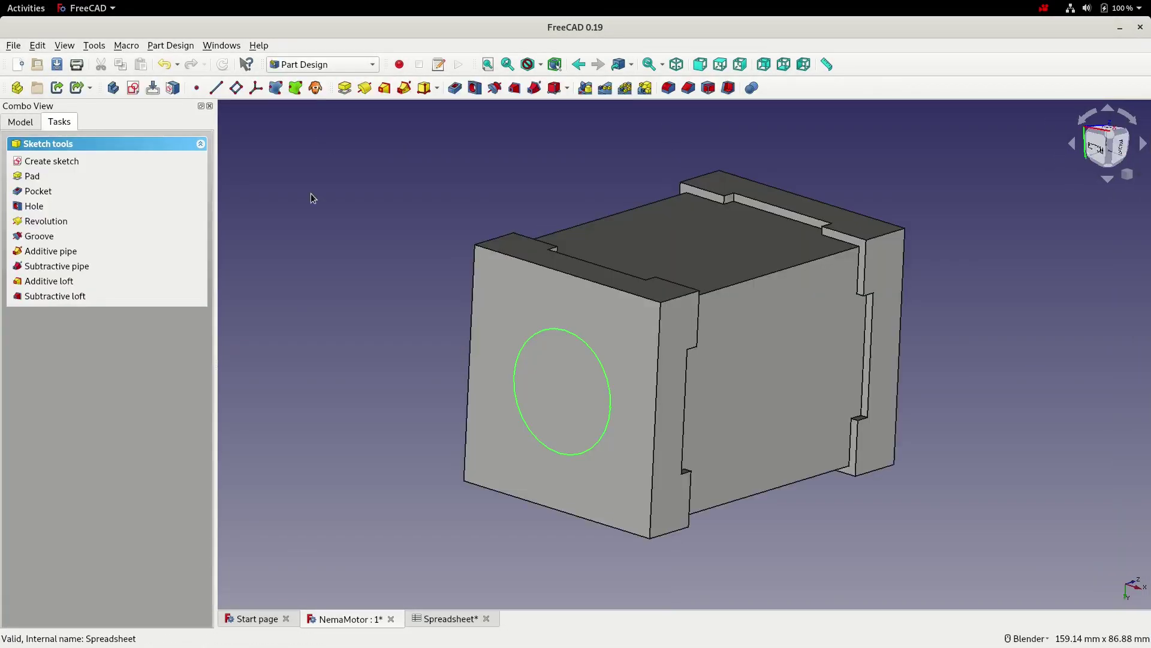
left_click(345, 90)
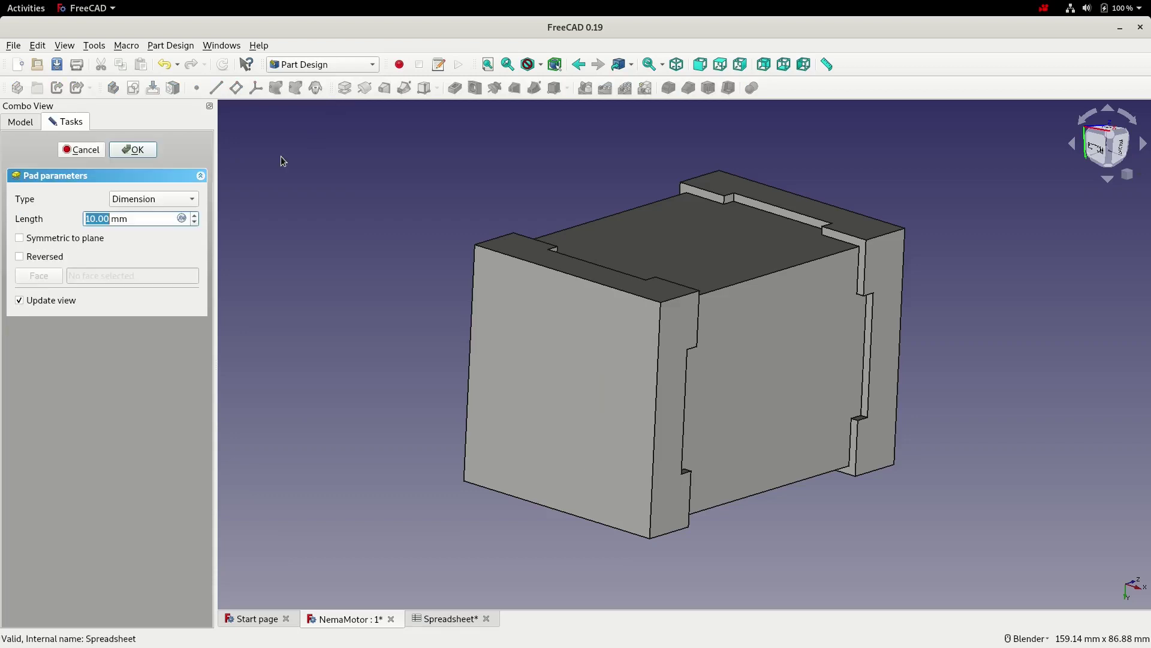
left_click(182, 217)
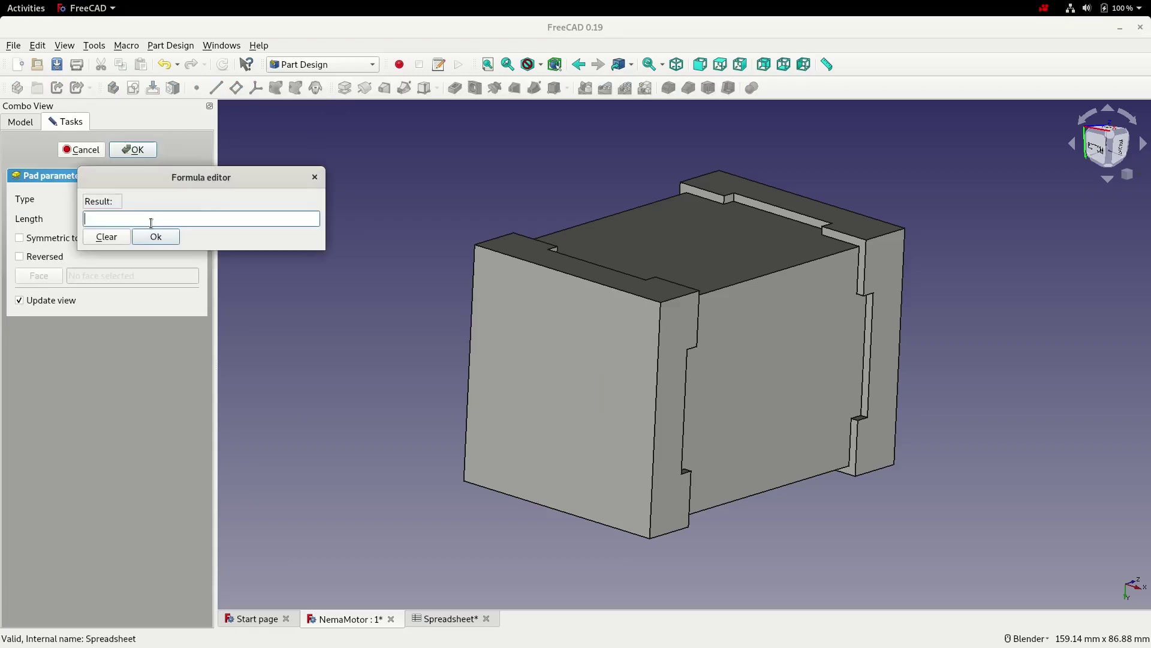
type("Spreadsheet.")
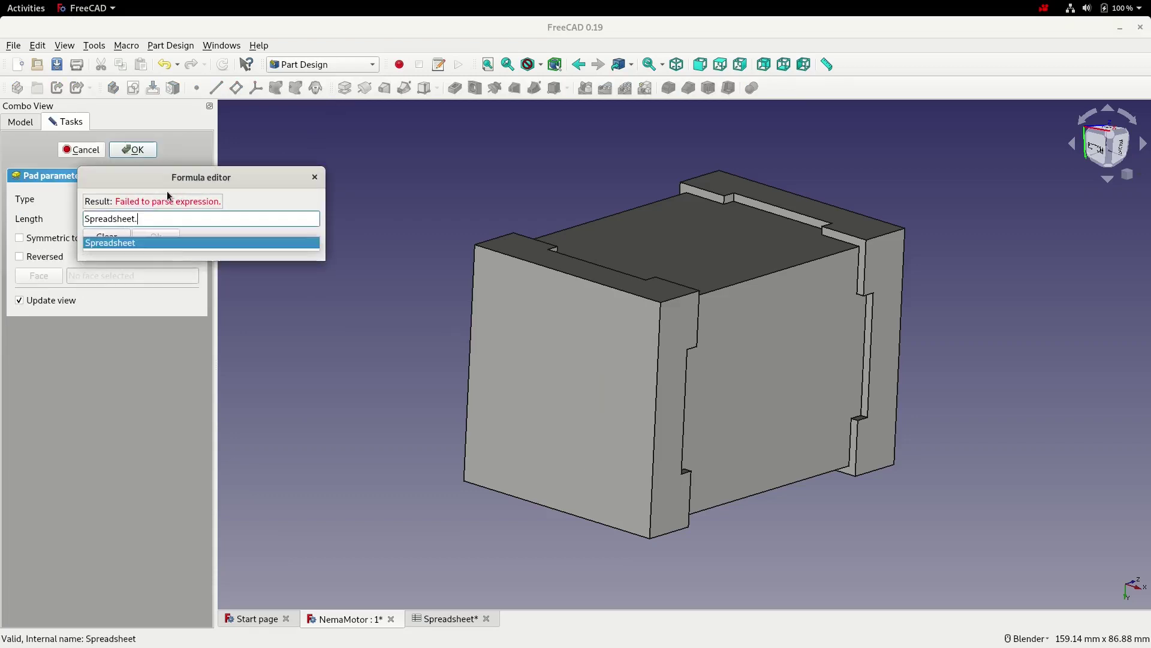
type("dim")
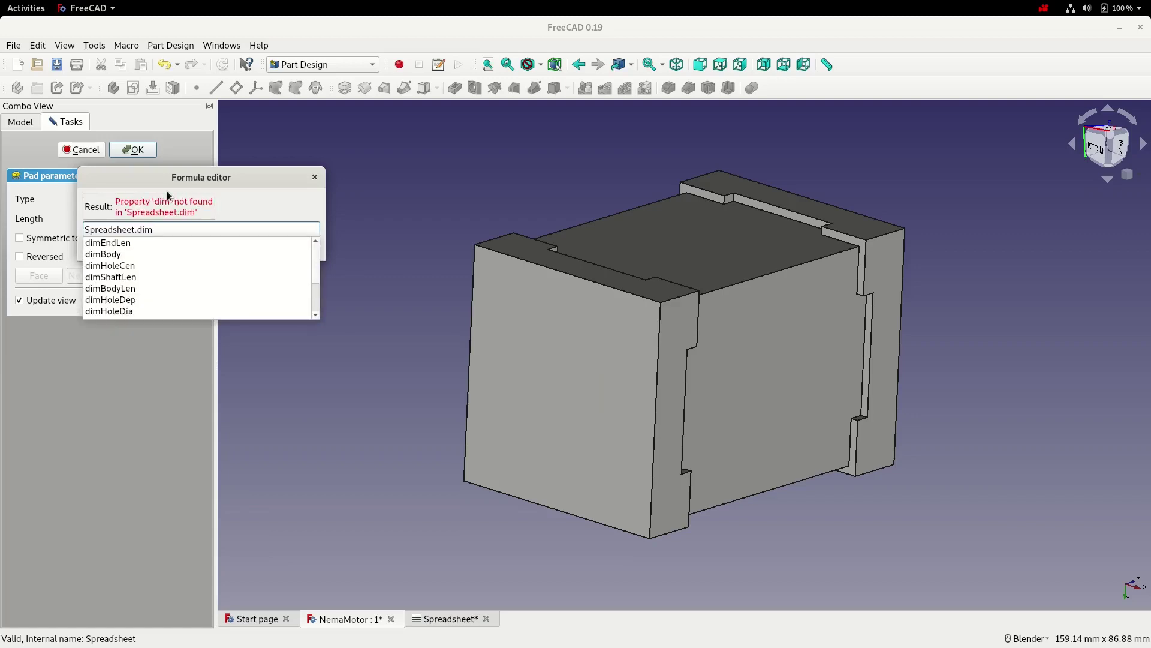
type("Lip")
key("Down")
key("Down")
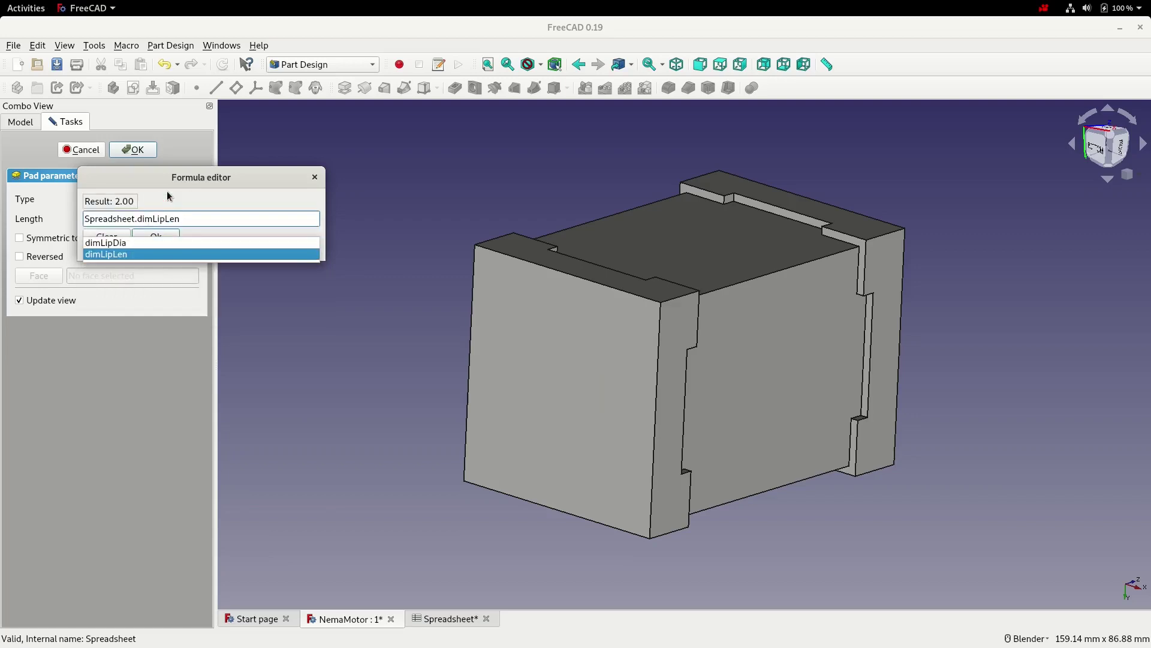
key("Return")
left_click(157, 236)
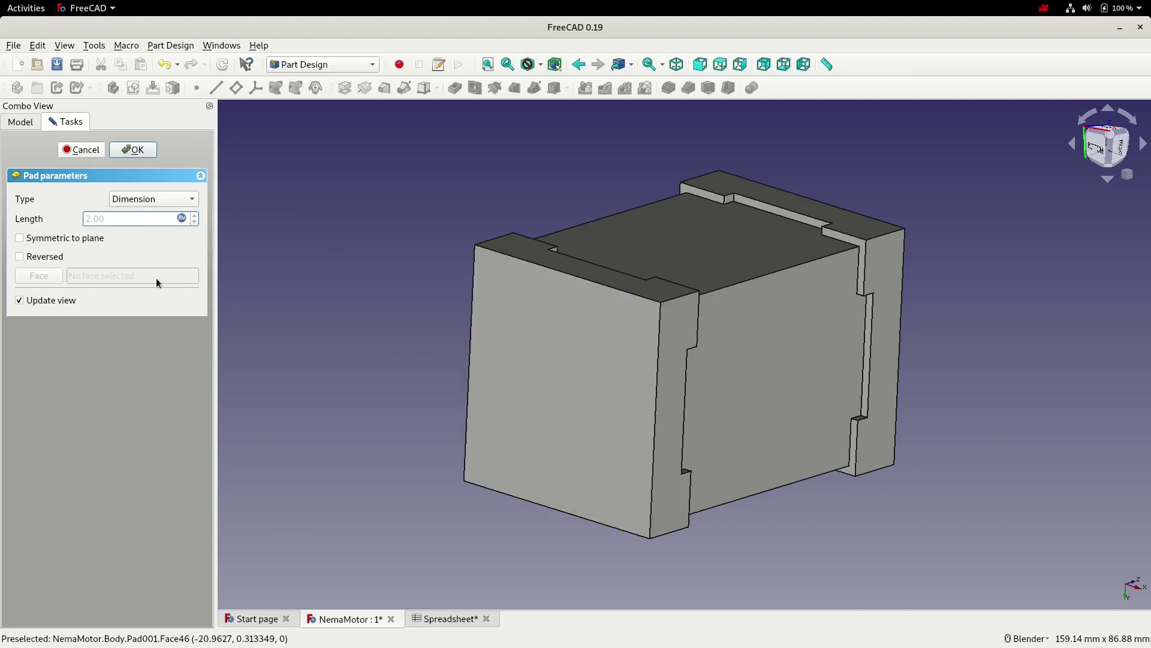
- Reverse the pad so the lip projects outward from the body's end face, and save the document
left_click(39, 257)
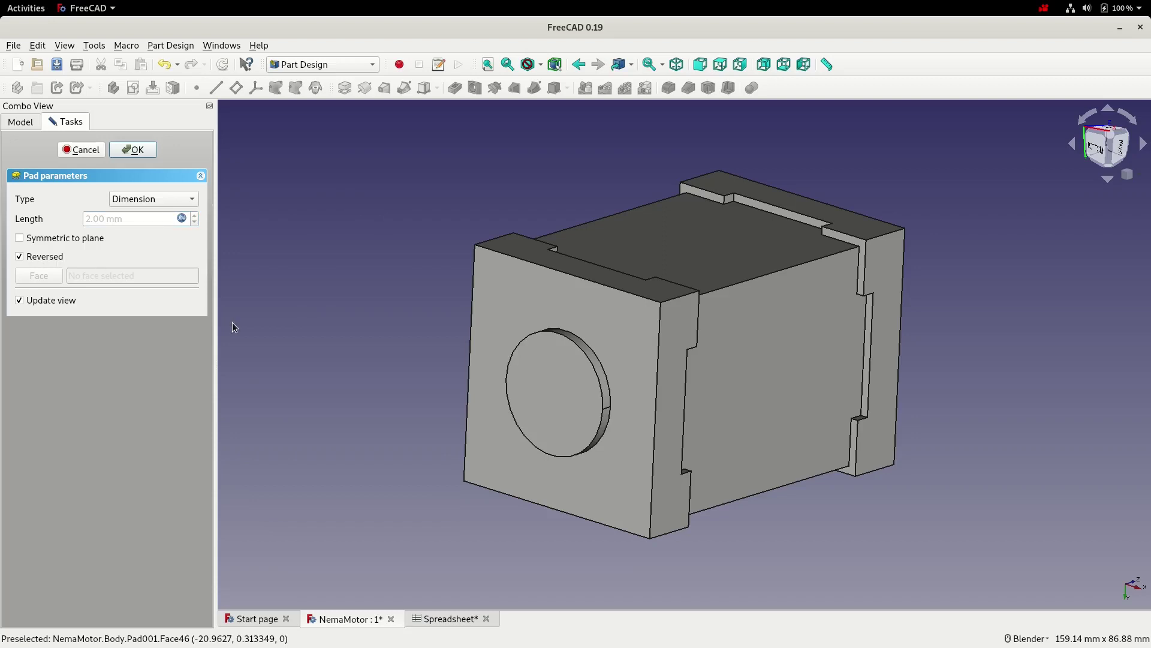
left_click(133, 151)
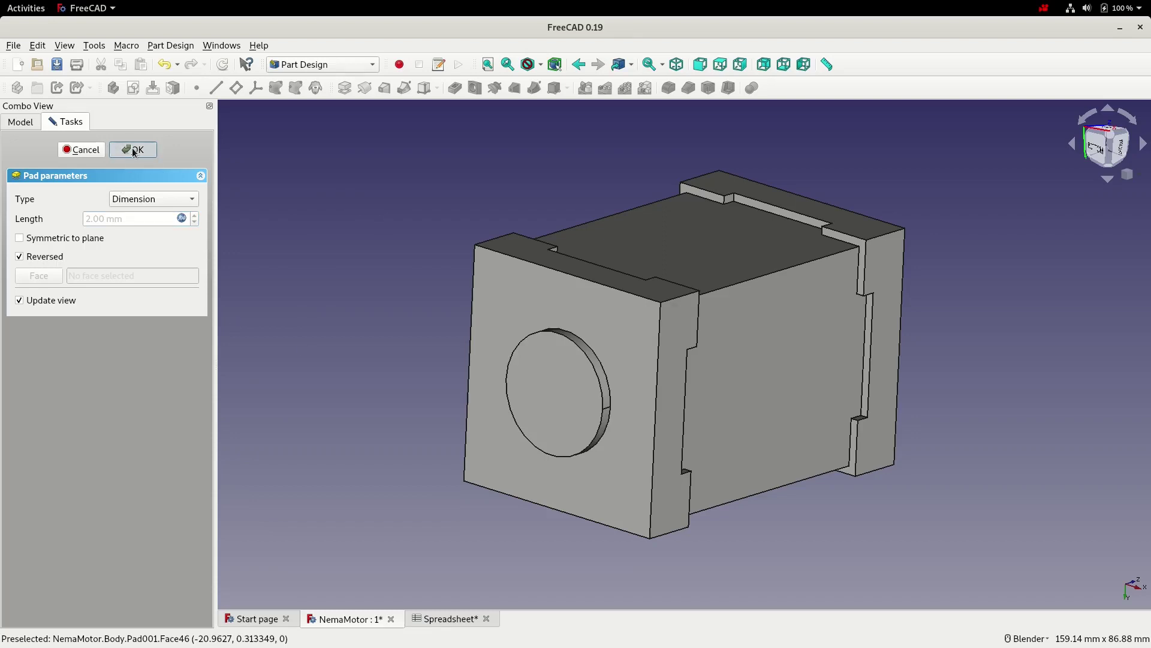
left_click(58, 65)
left_click(28, 122)
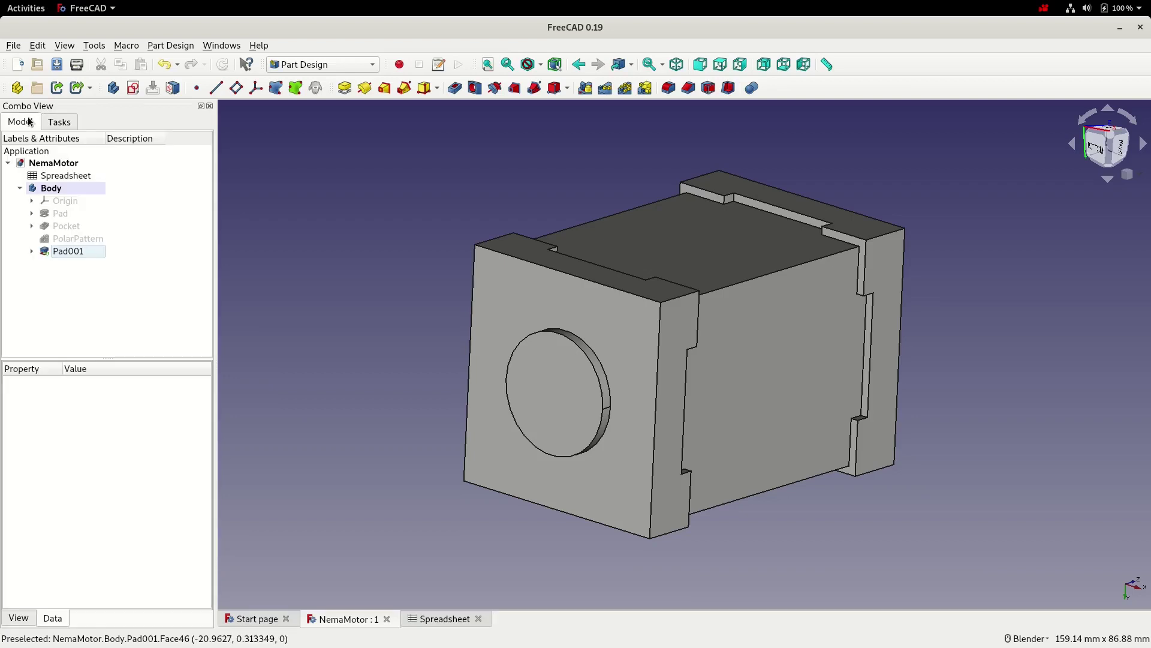
- Create another sketch on the body's XY plane and switch on the section view
left_click(329, 265)
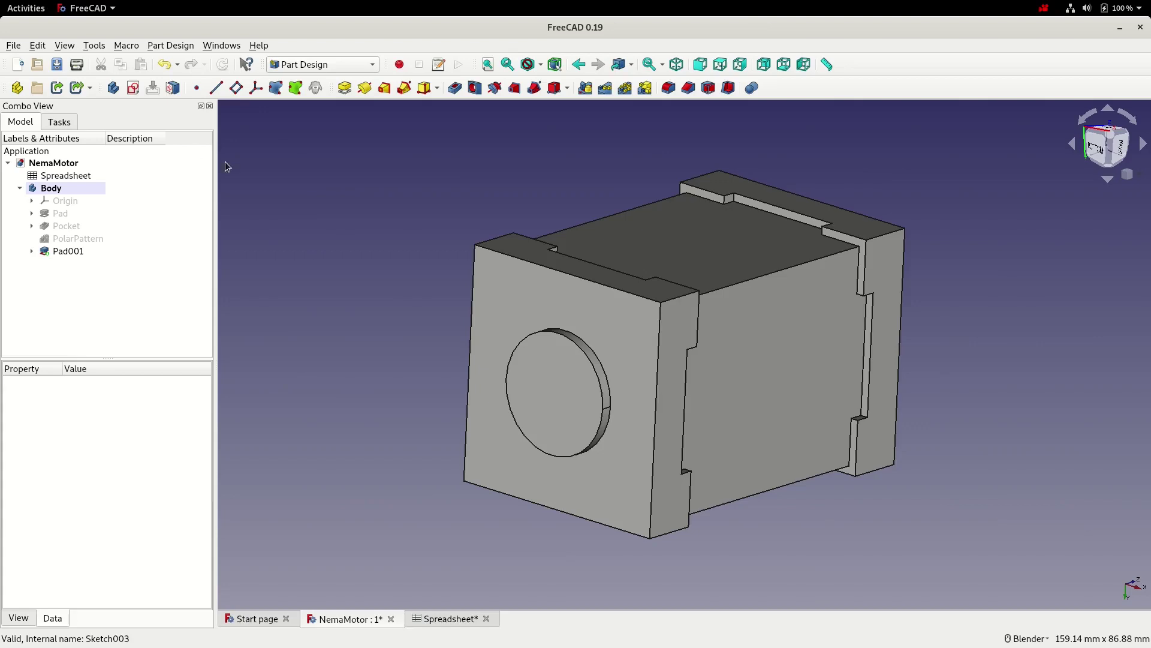
left_click(133, 88)
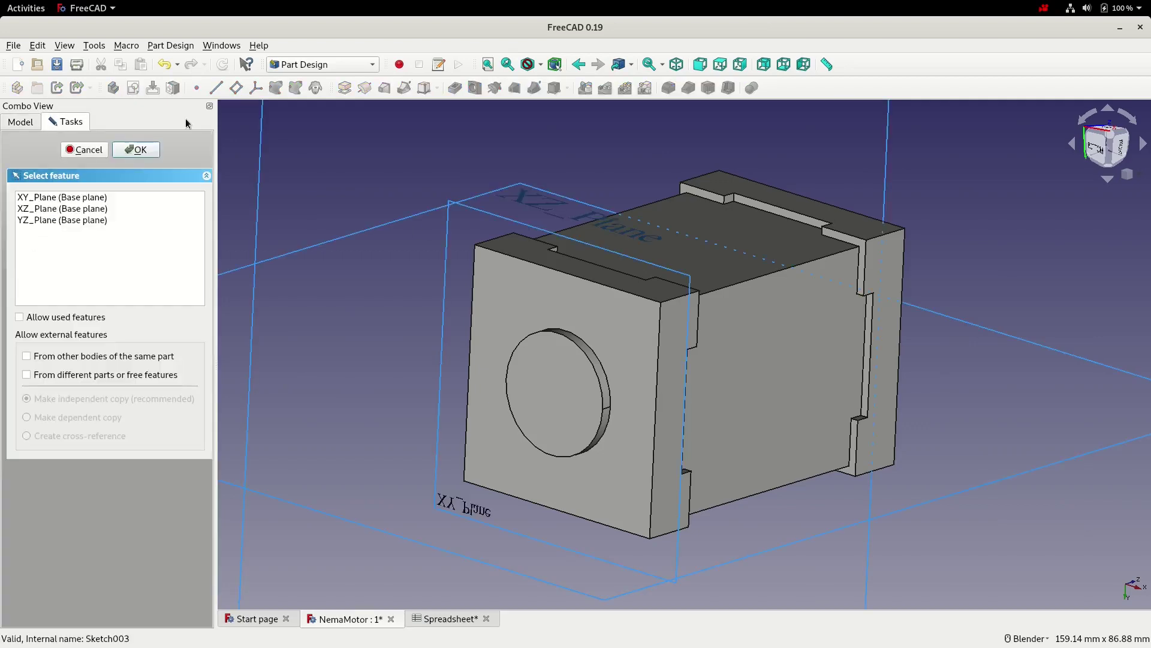
left_click(127, 196)
left_click(136, 150)
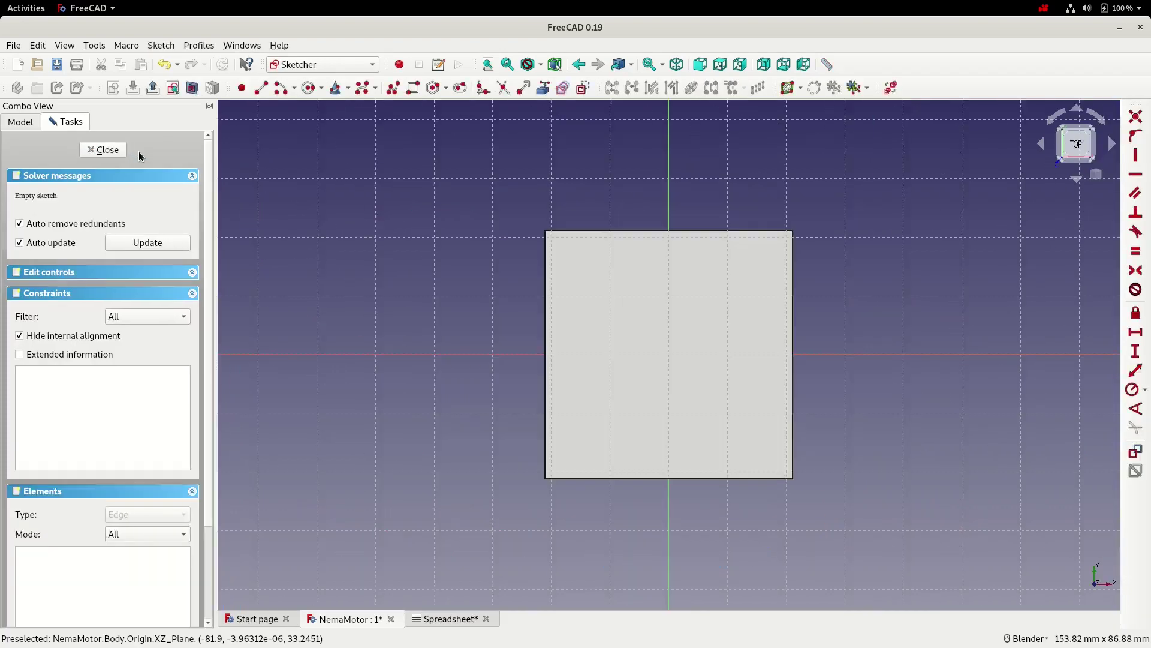
left_click(193, 90)
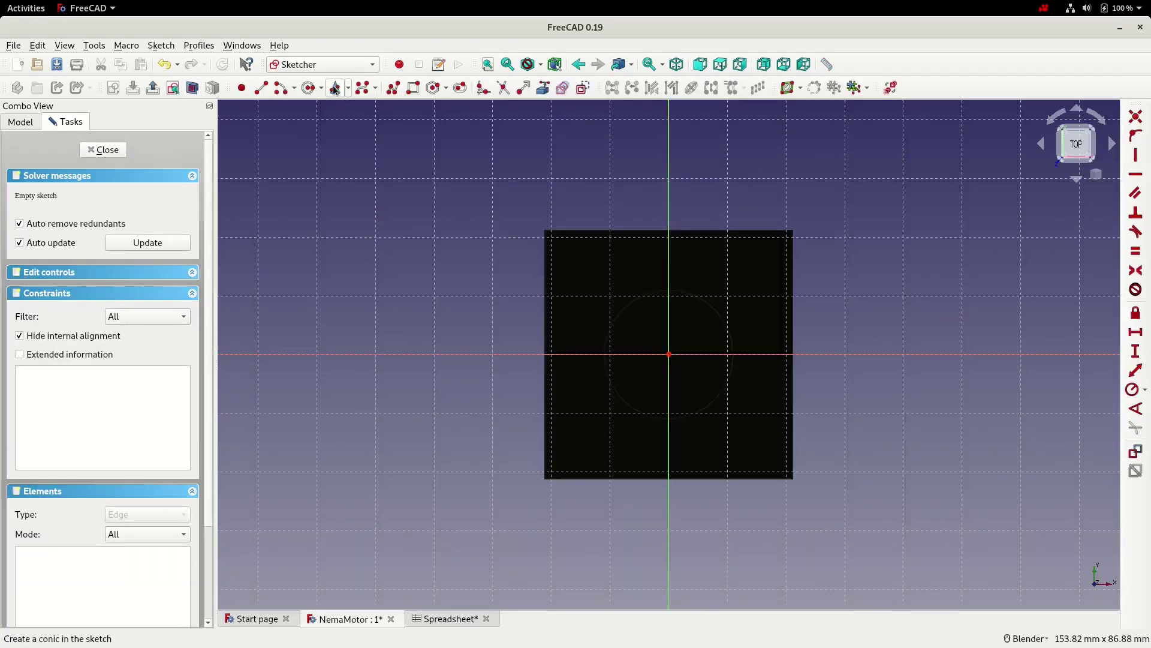
- Draw a circle centred on the origin, larger than the body's outline, with a radius of about 39 mm
left_click(310, 88)
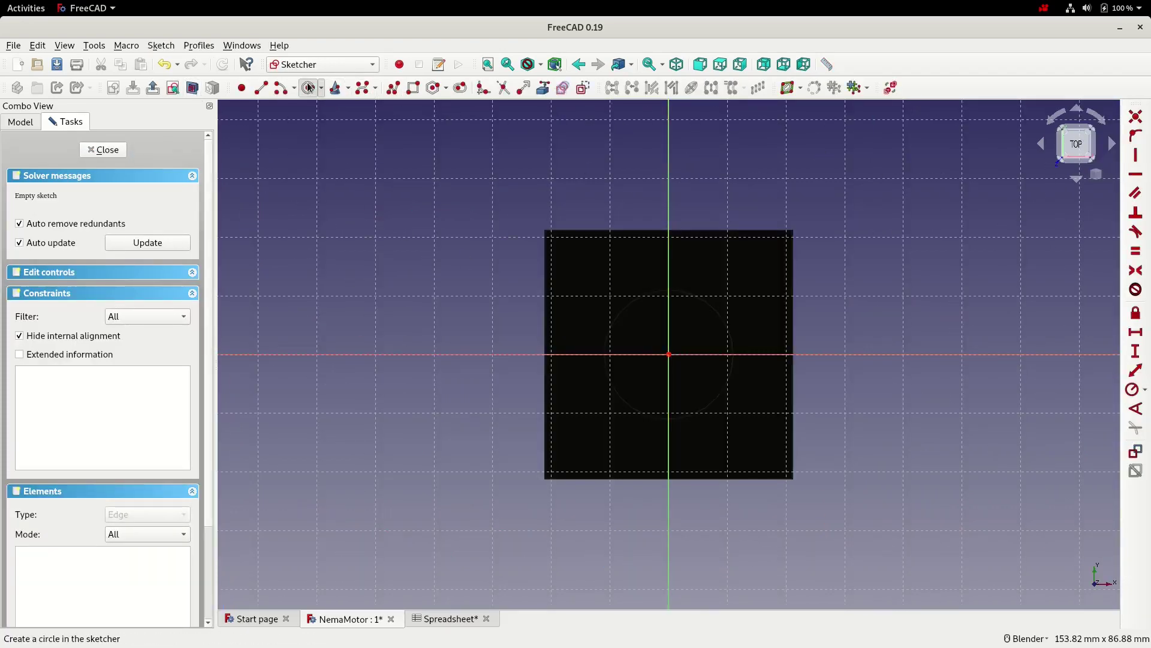
left_click(669, 354)
left_click(883, 262)
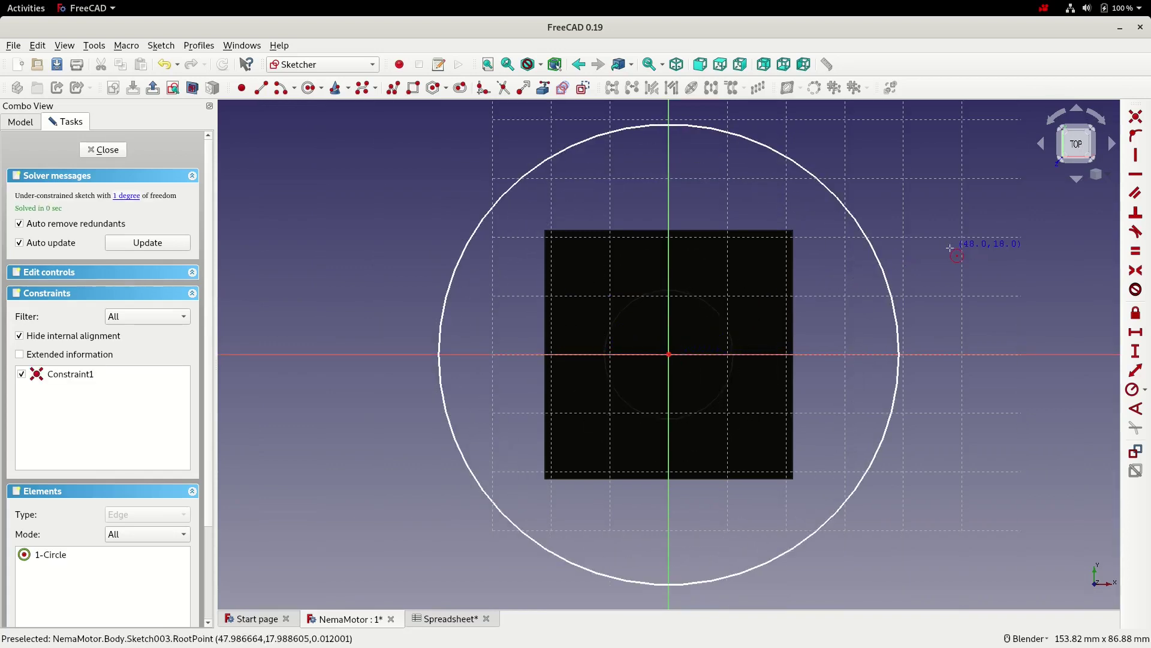
- Constrain the circle's radius with the formula Spreadsheet.dimShaftDia / 2
left_click(1132, 389)
left_click(891, 299)
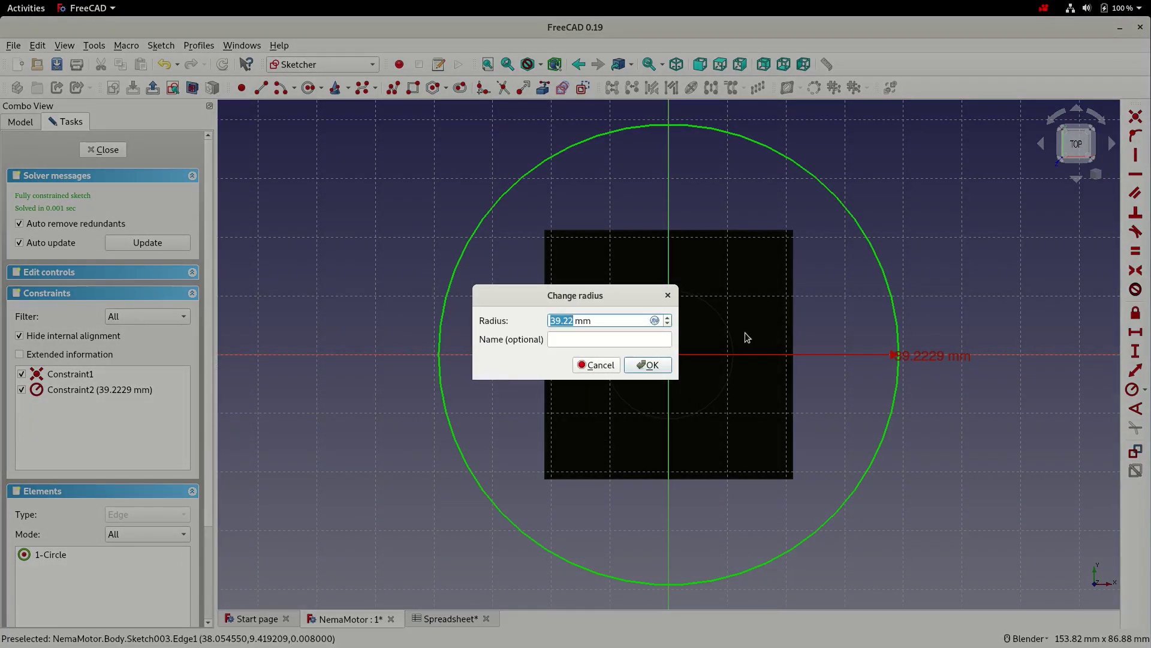
left_click(654, 321)
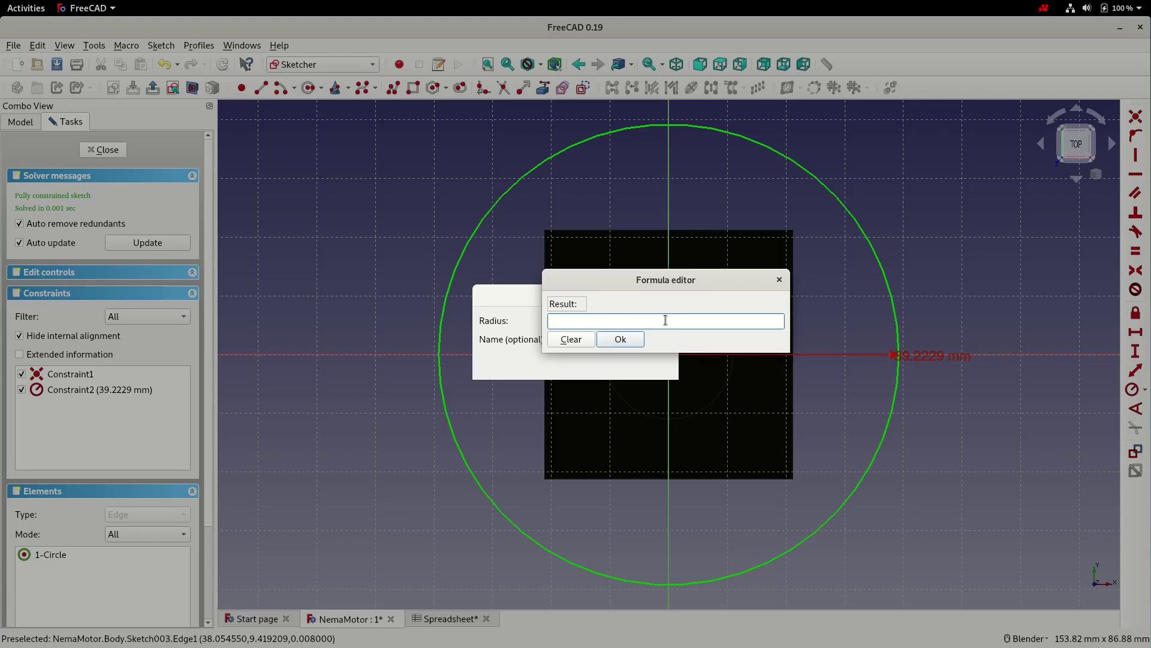
type("Spreadsheet.")
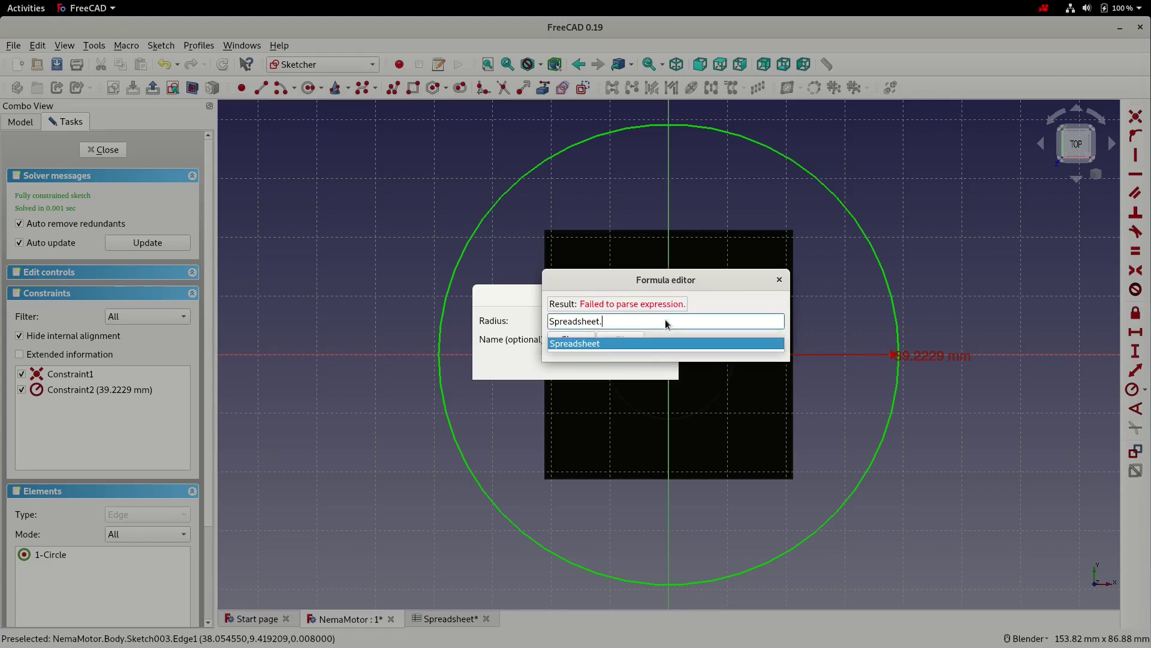
type("dim")
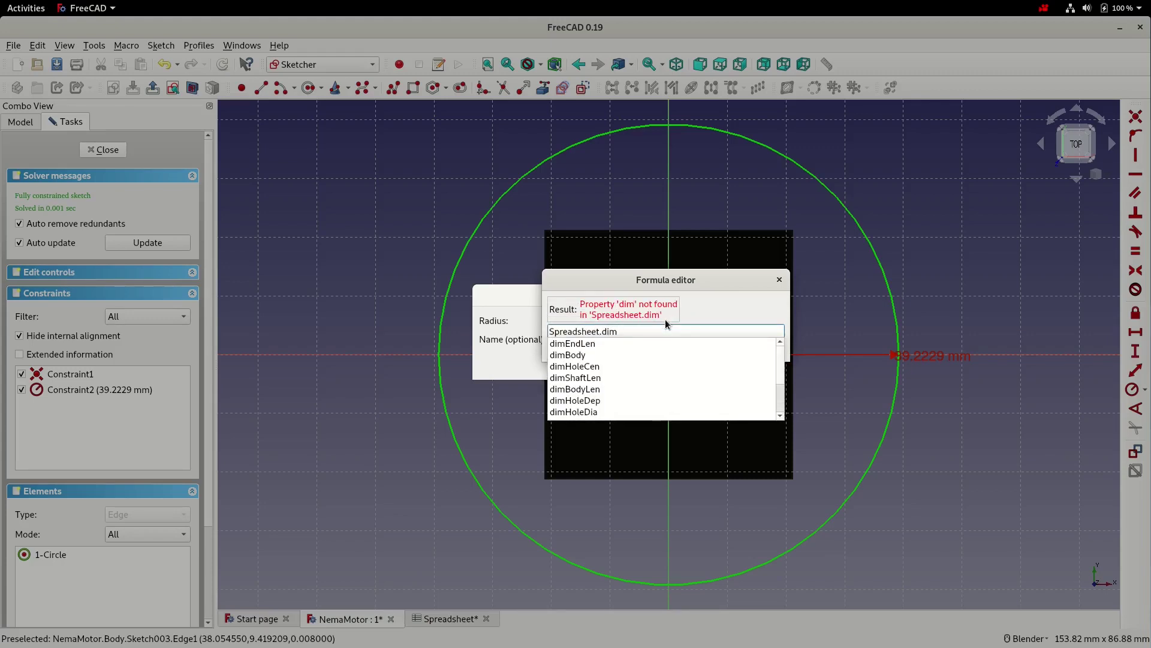
type("Sh")
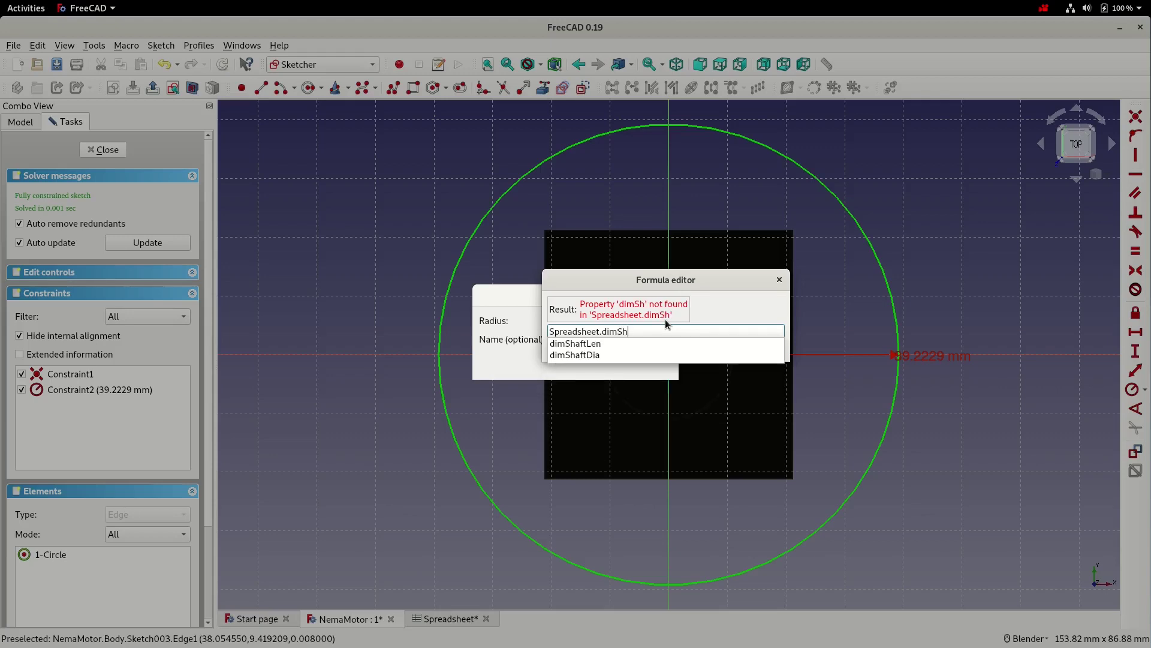
key("Down")
key("Down")
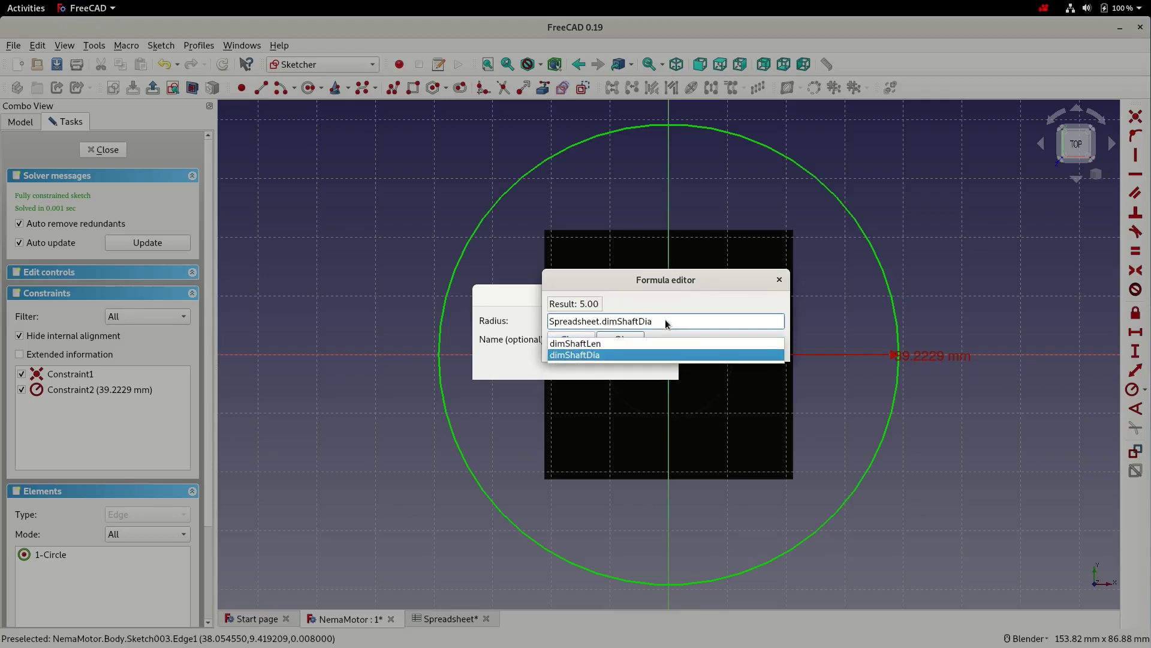
key("Return")
type("/ 2")
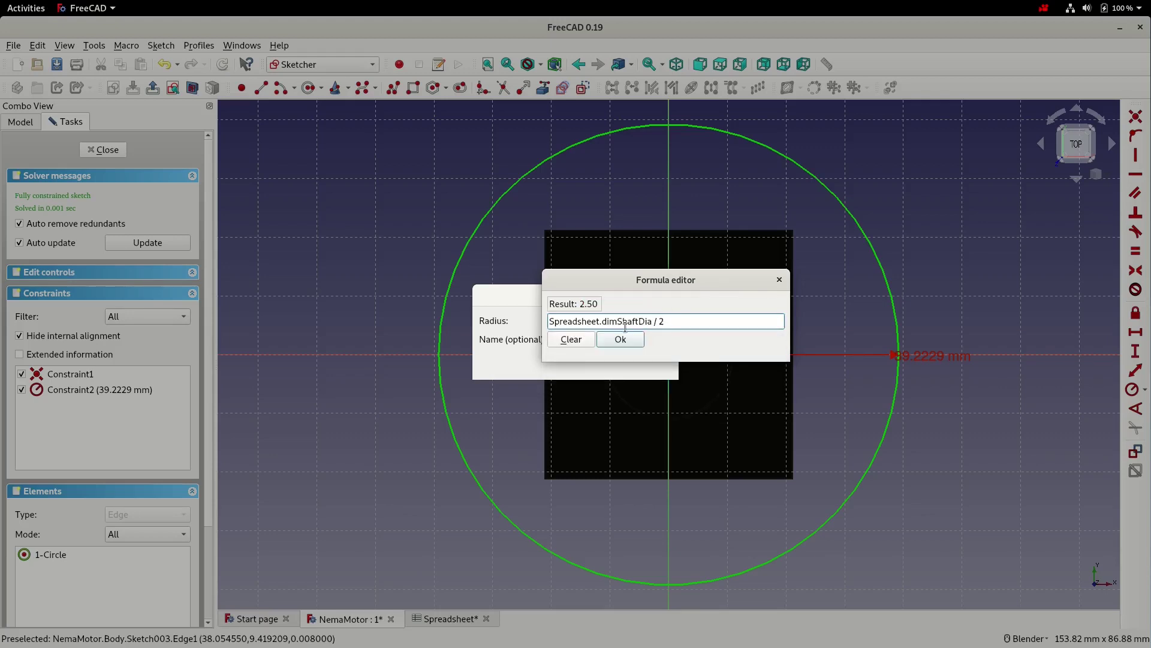
left_click(621, 340)
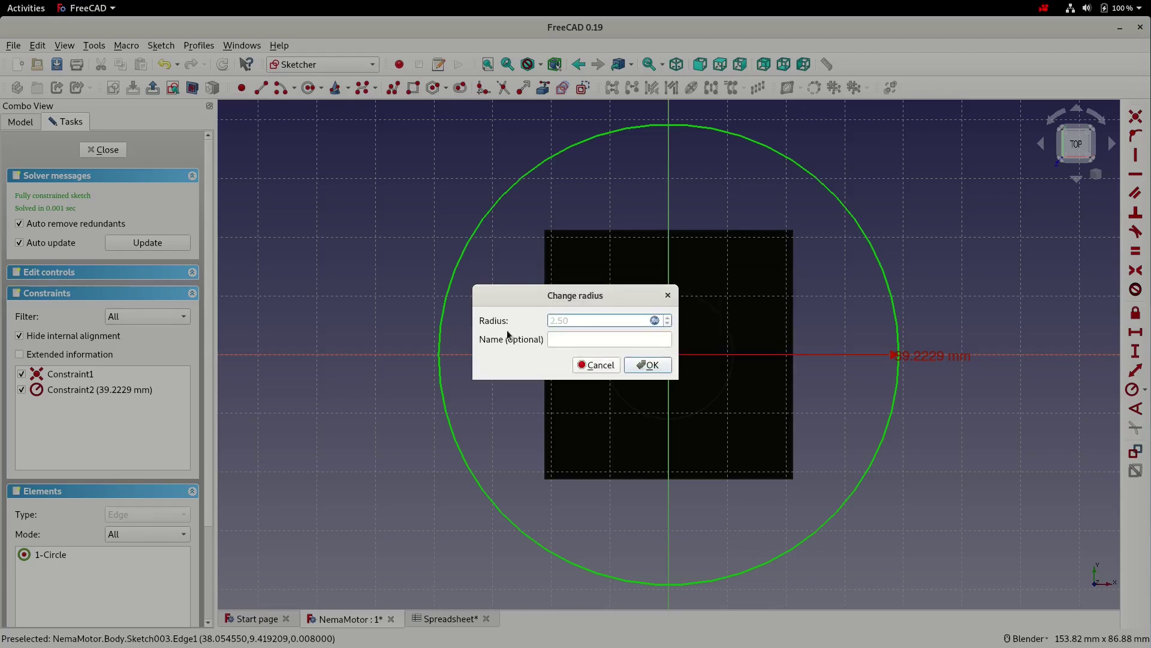
left_click(637, 363)
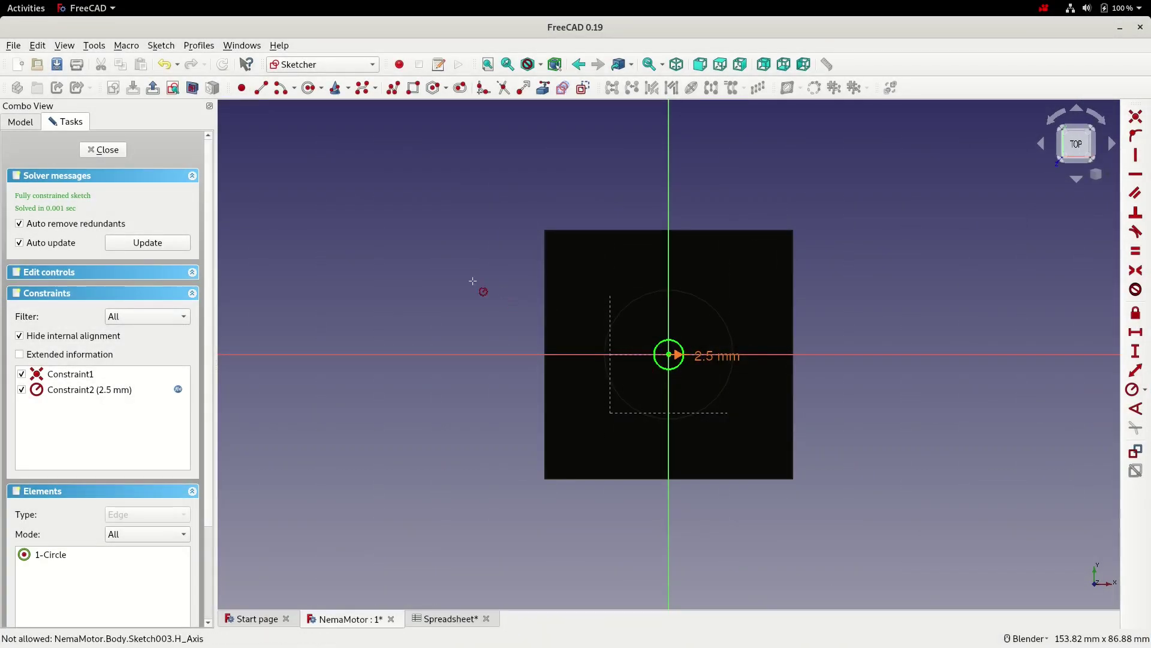
- Leave the sketch and pad its circle, with the length driven by the formula Spreadsheet.dimShaftLen
left_click(100, 150)
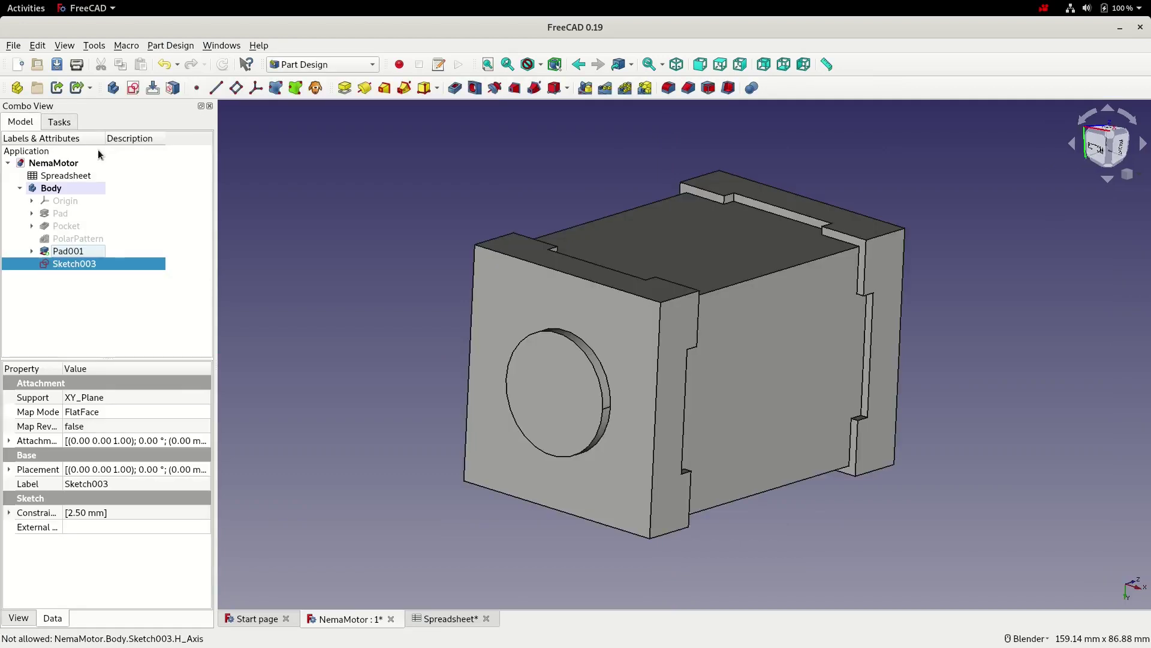
left_click(344, 89)
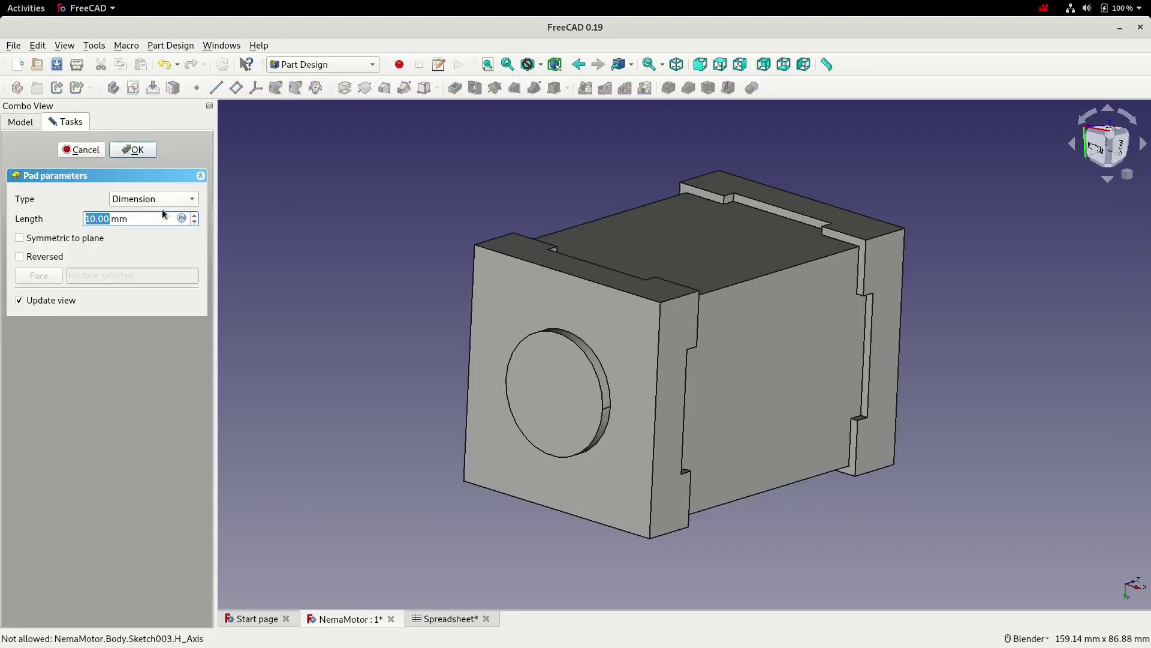
left_click(184, 219)
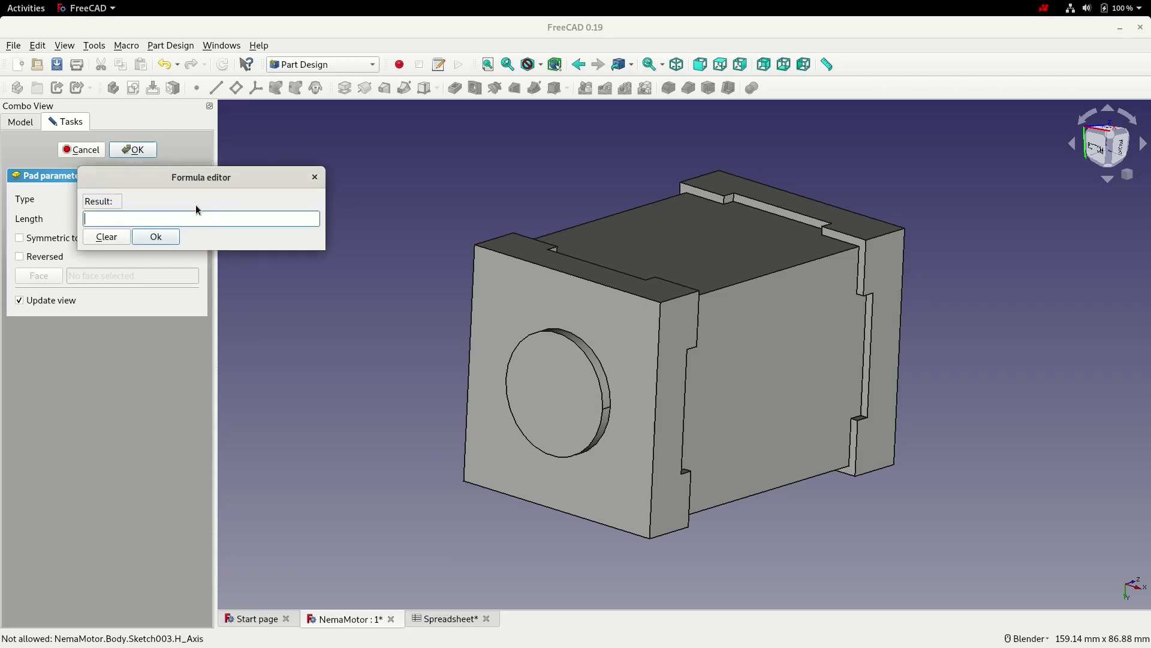
type("Spreadsheet.")
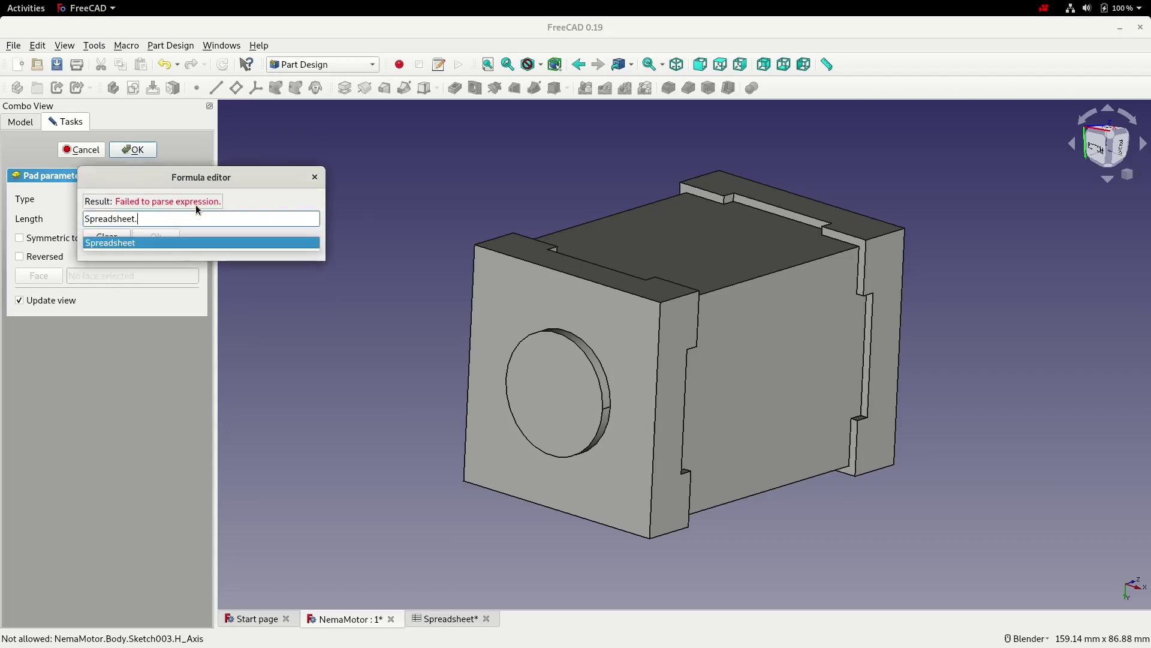
type("dimShaftDia")
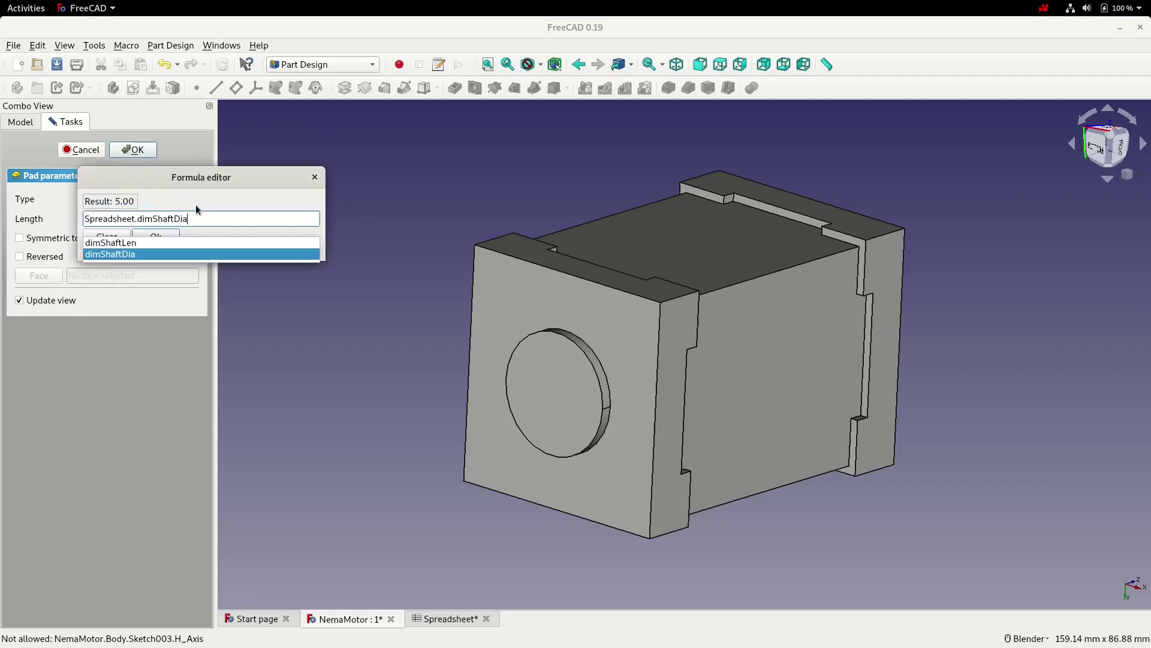
key("Up")
key("Return")
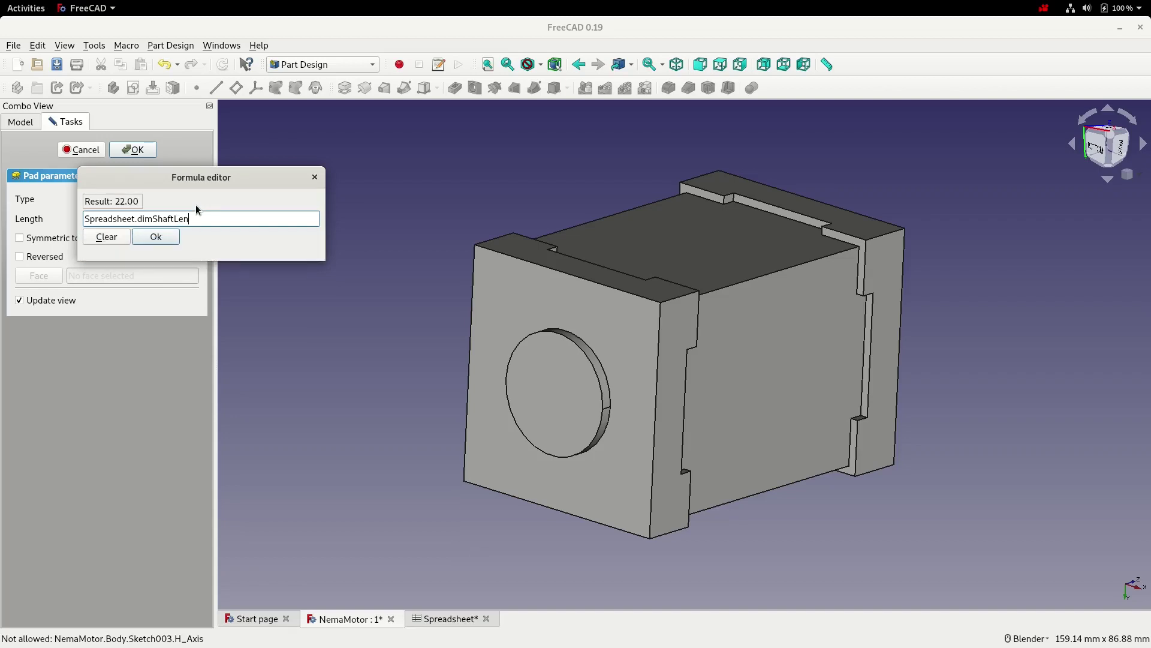
left_click(161, 240)
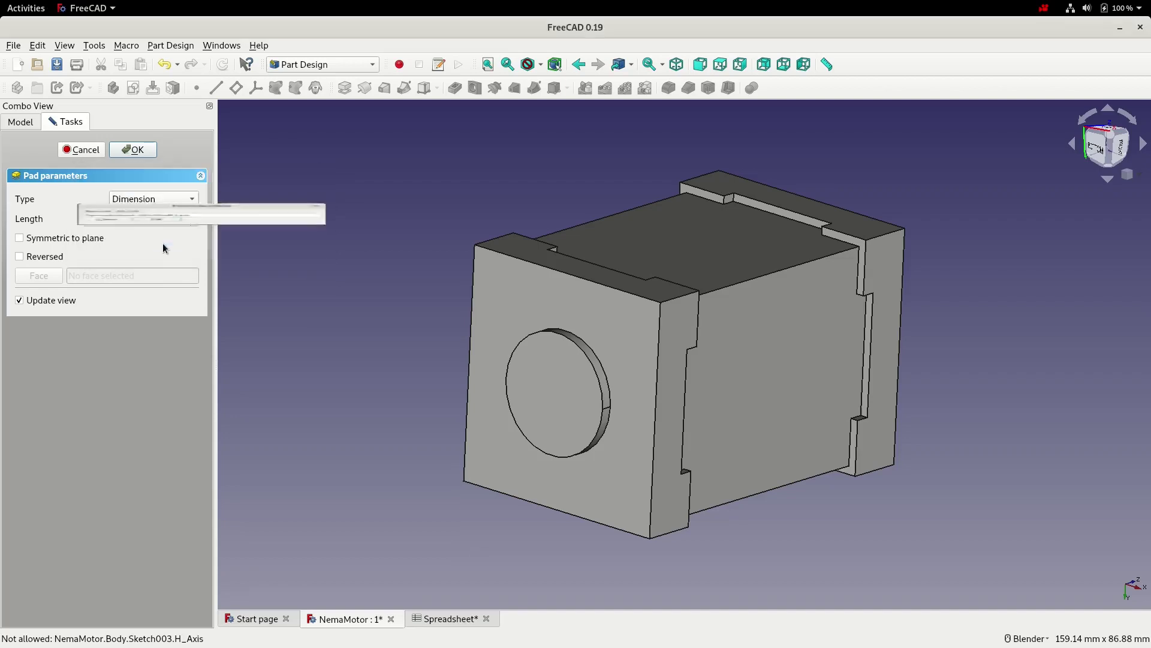
left_click(121, 150)
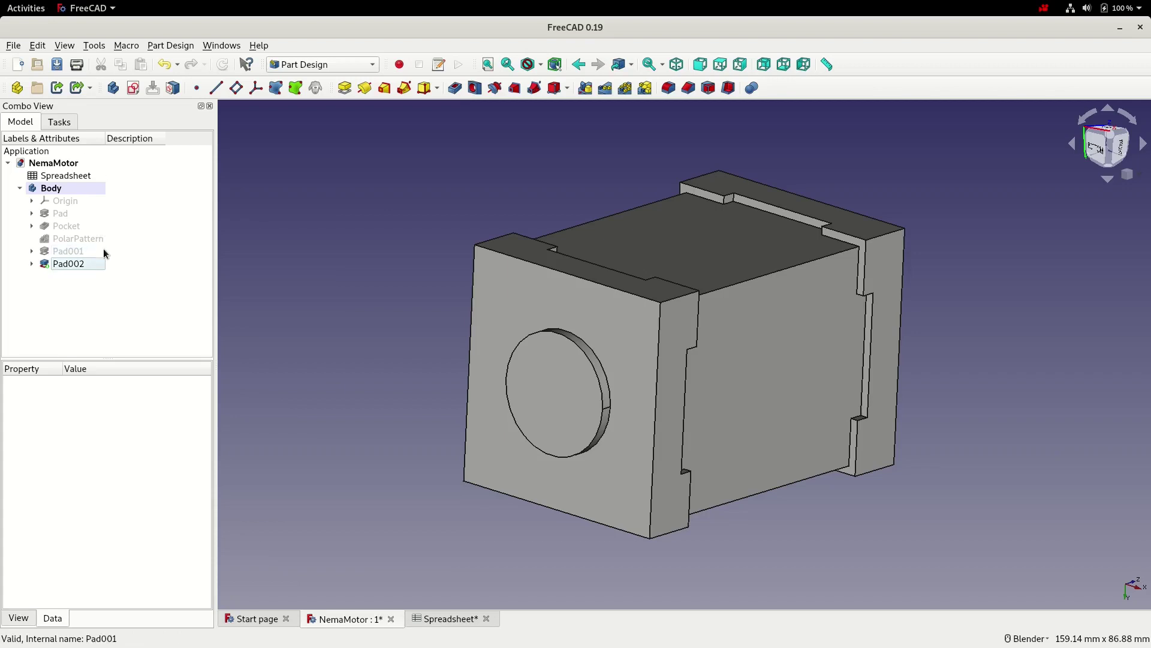
- Reverse the shaft pad so it projects outward through the circular lip, and save the document
double_click(75, 264)
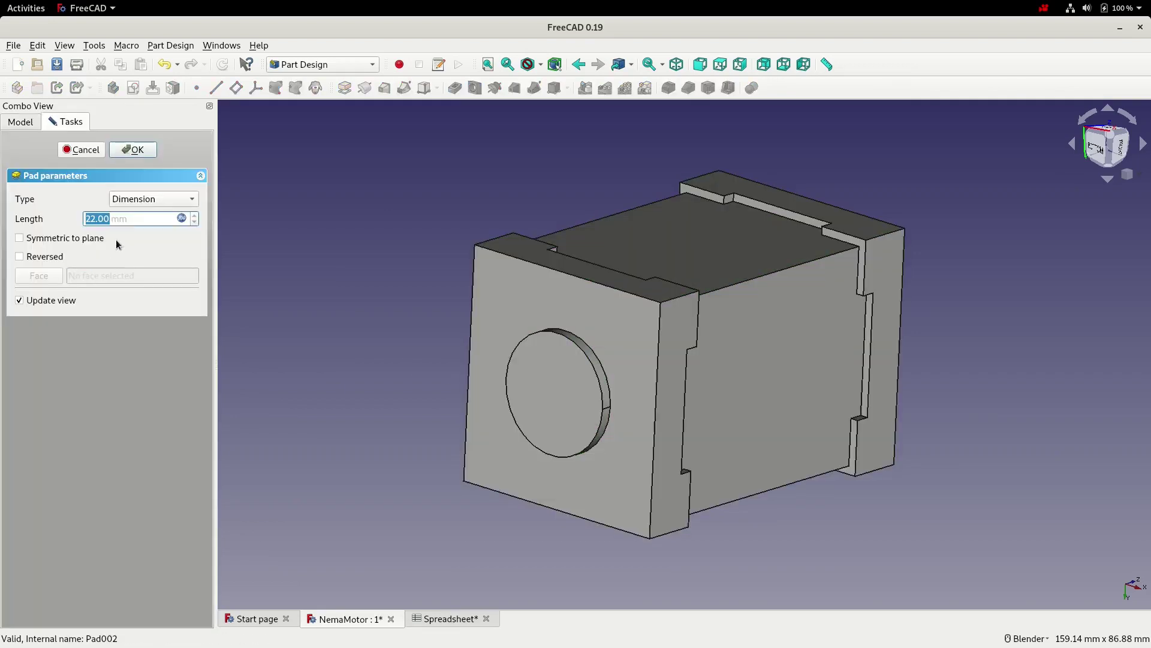
left_click(50, 256)
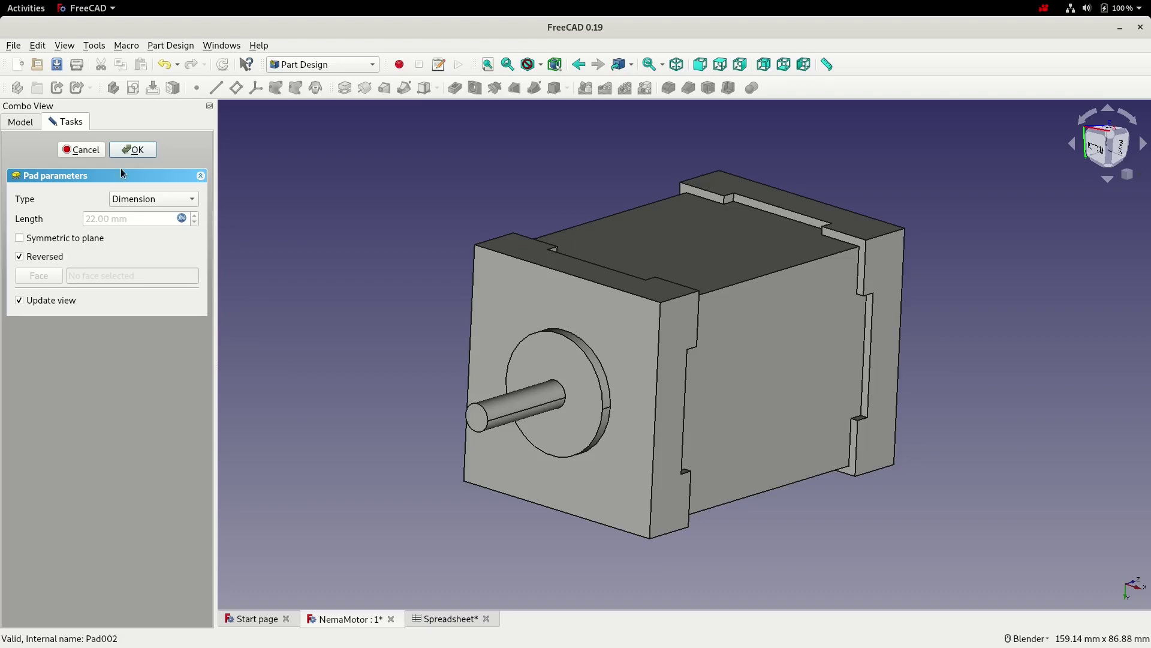
left_click(131, 151)
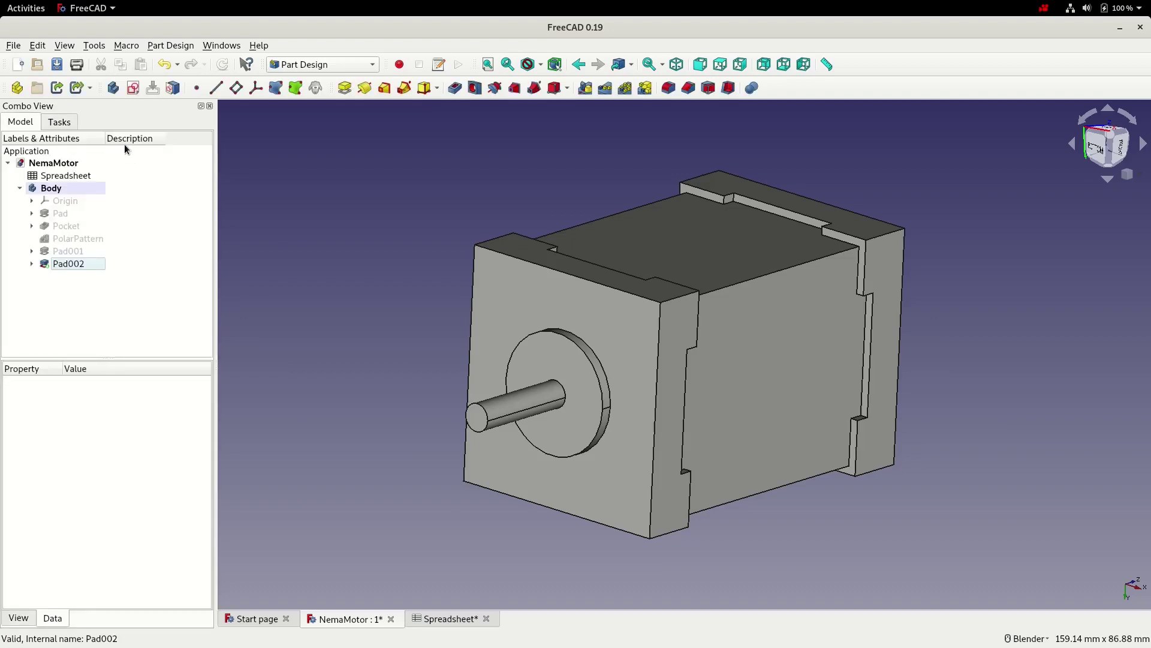
left_click(57, 64)
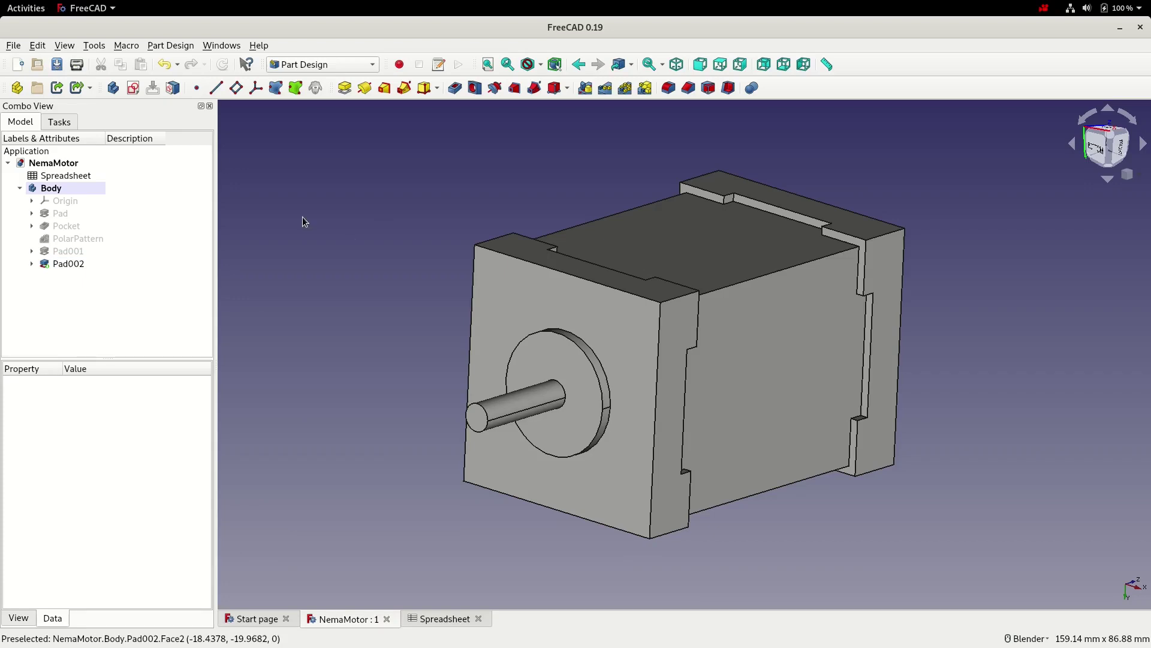
- Create a new sketch on the body's XY plane for the next feature and turn on the section view
left_click(134, 88)
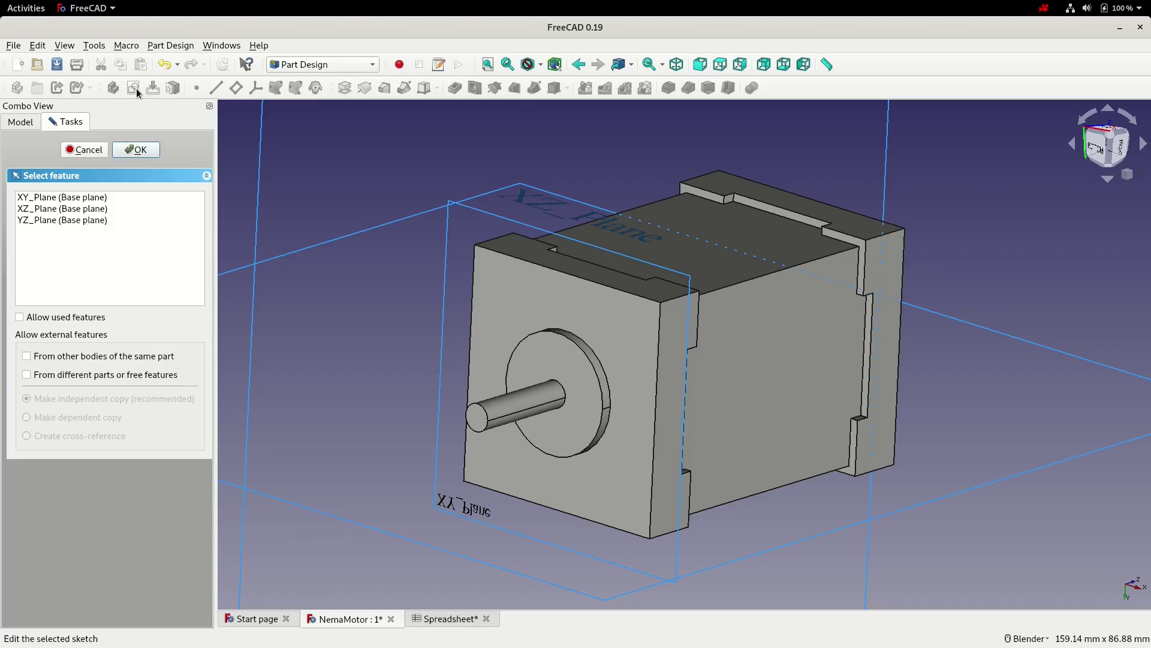
left_click(90, 198)
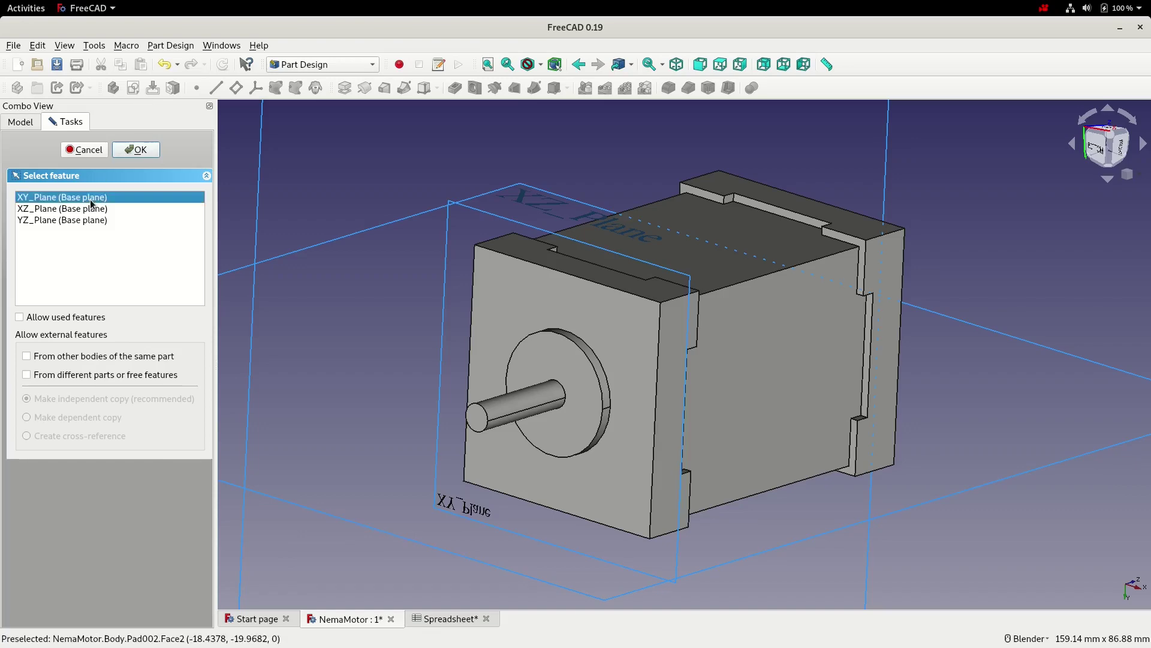
left_click(136, 150)
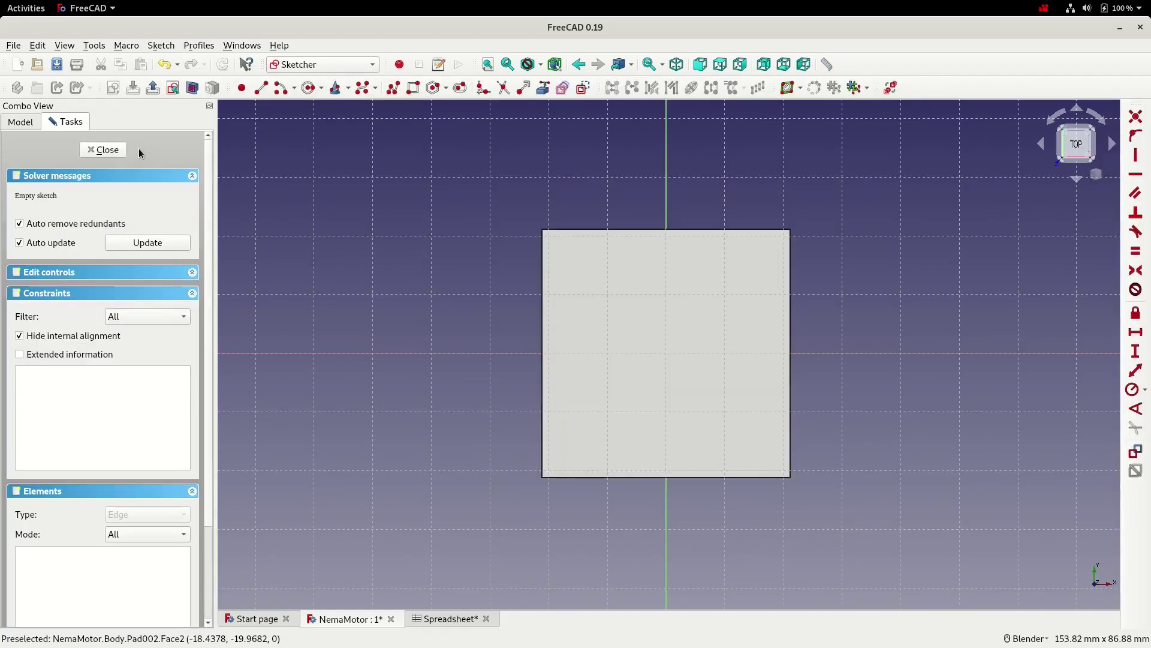
left_click(193, 88)
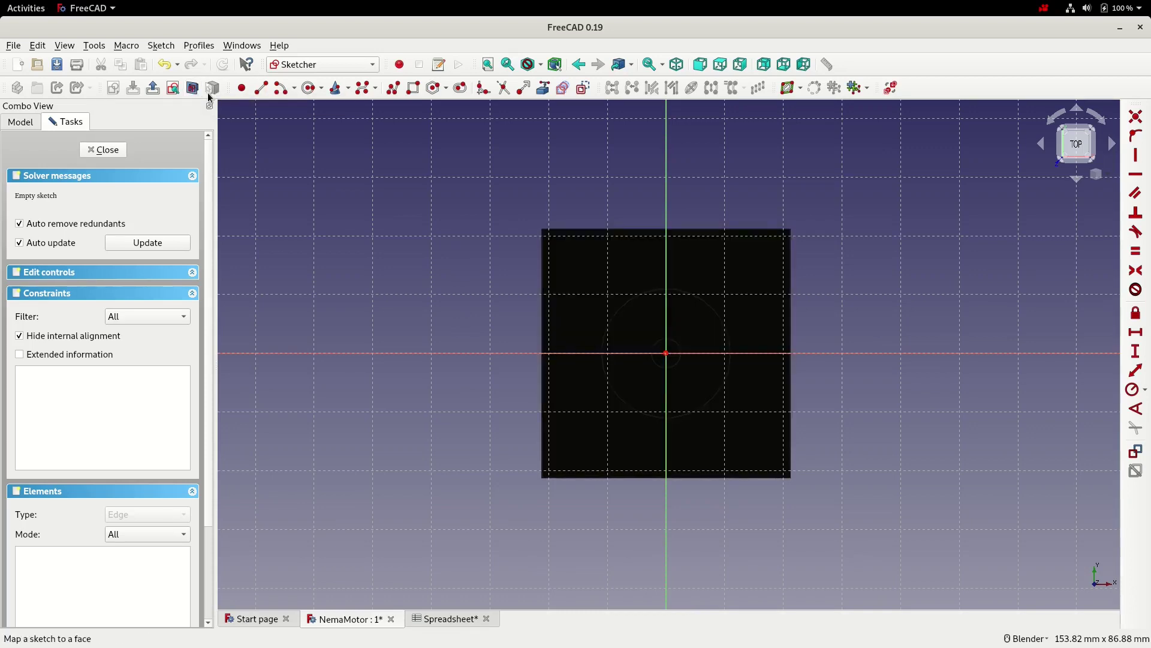
- Draw a rectangle about 36 mm wide around the origin, inside the body's square outline
left_click(412, 88)
left_click(560, 251)
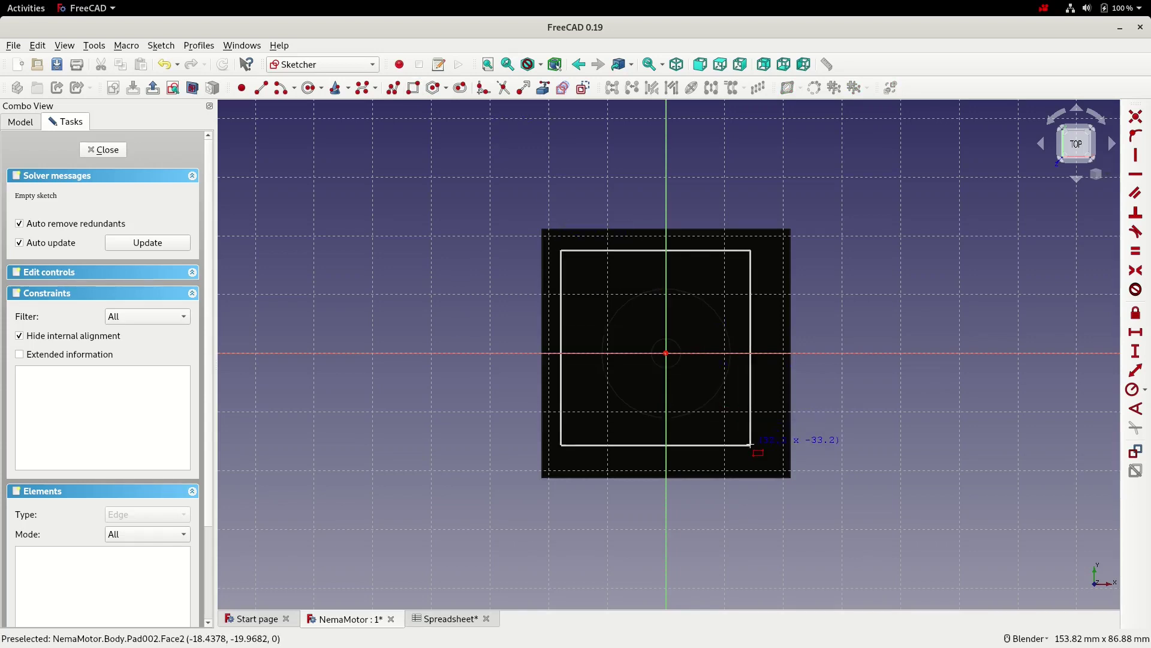
left_click(775, 458)
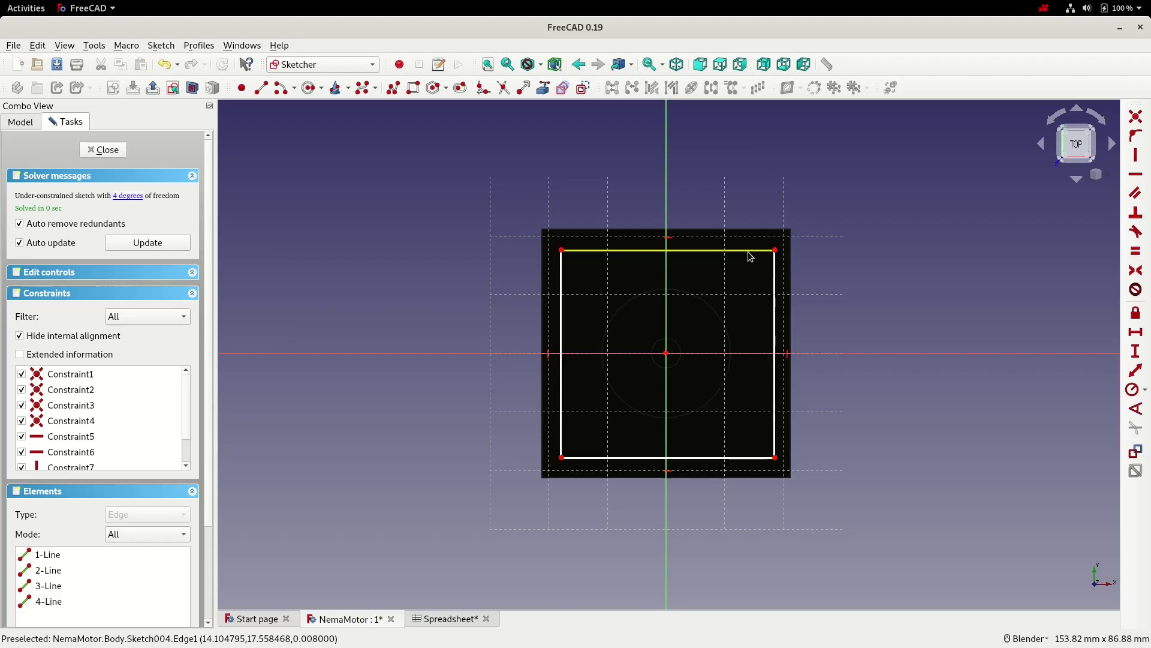
- Make two opposite corners of the rectangle symmetric about the origin and constrain two adjacent sides to equal length
left_click(561, 250)
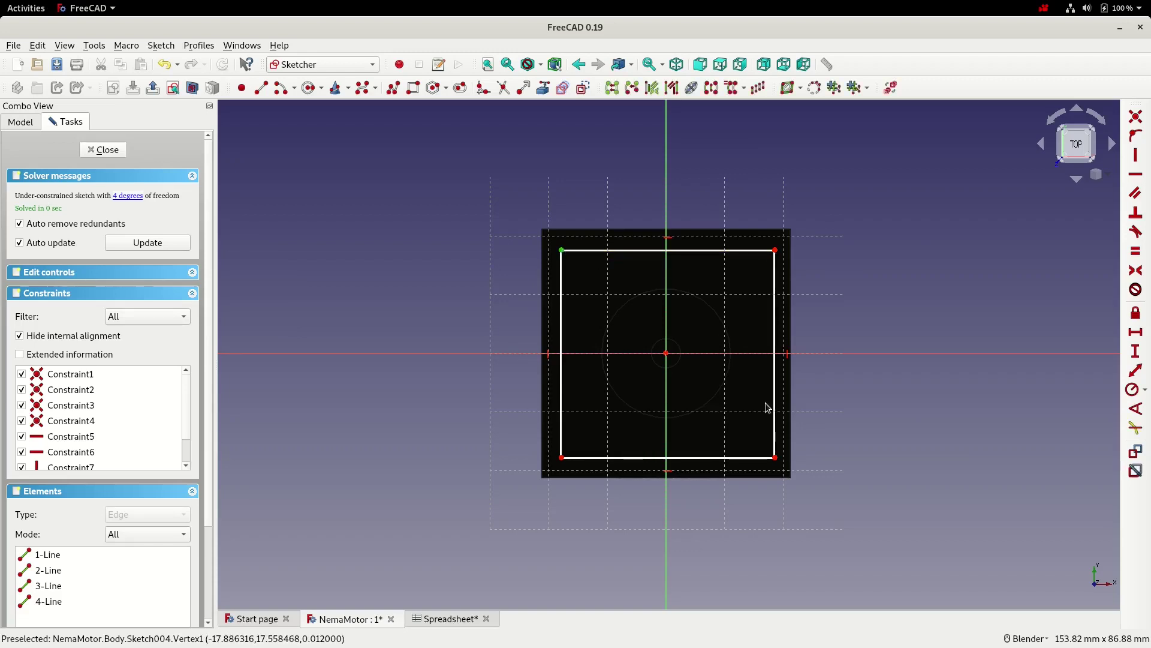
left_click(775, 458)
left_click(666, 353)
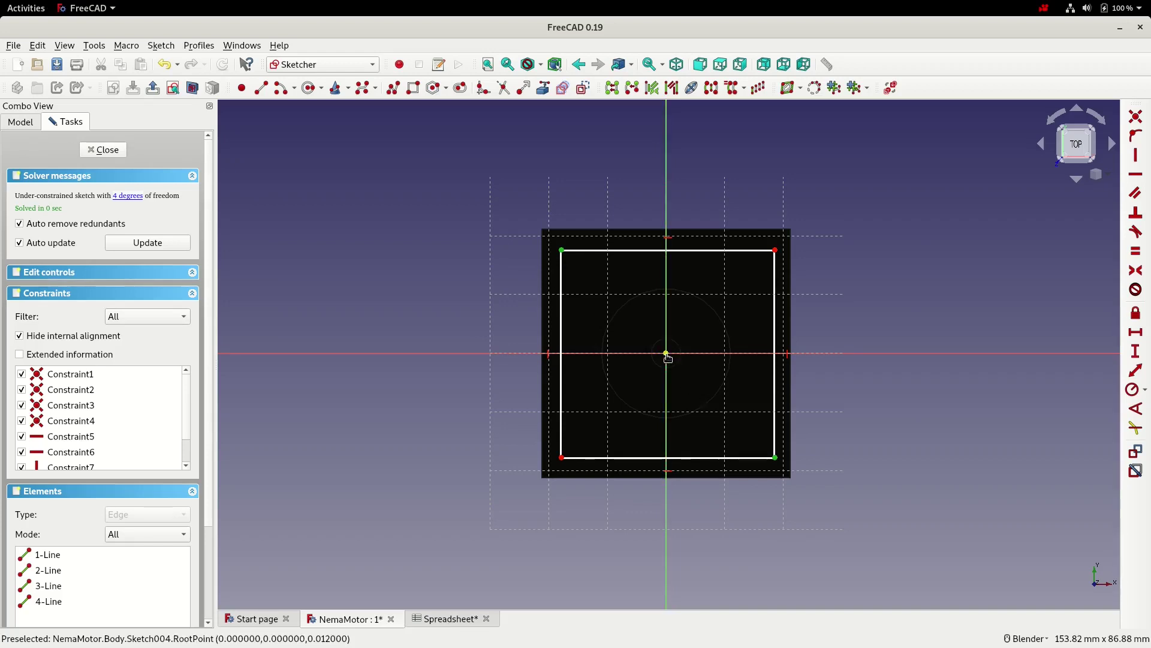
left_click(1135, 271)
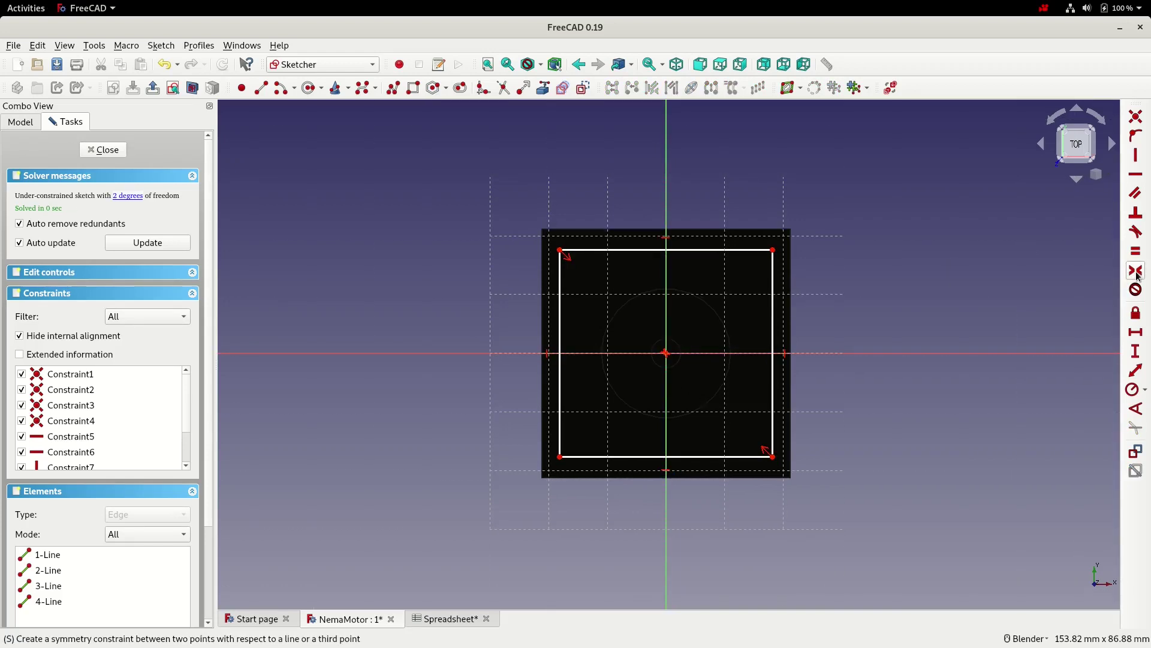
left_click(728, 251)
left_click(772, 279)
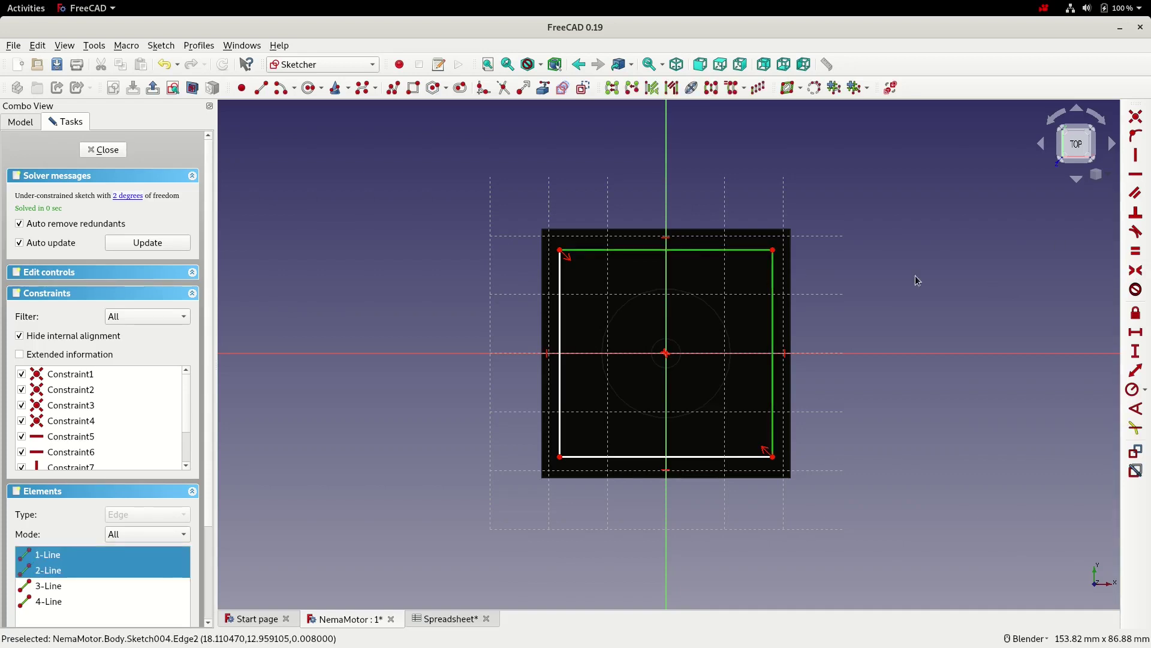
left_click(1135, 252)
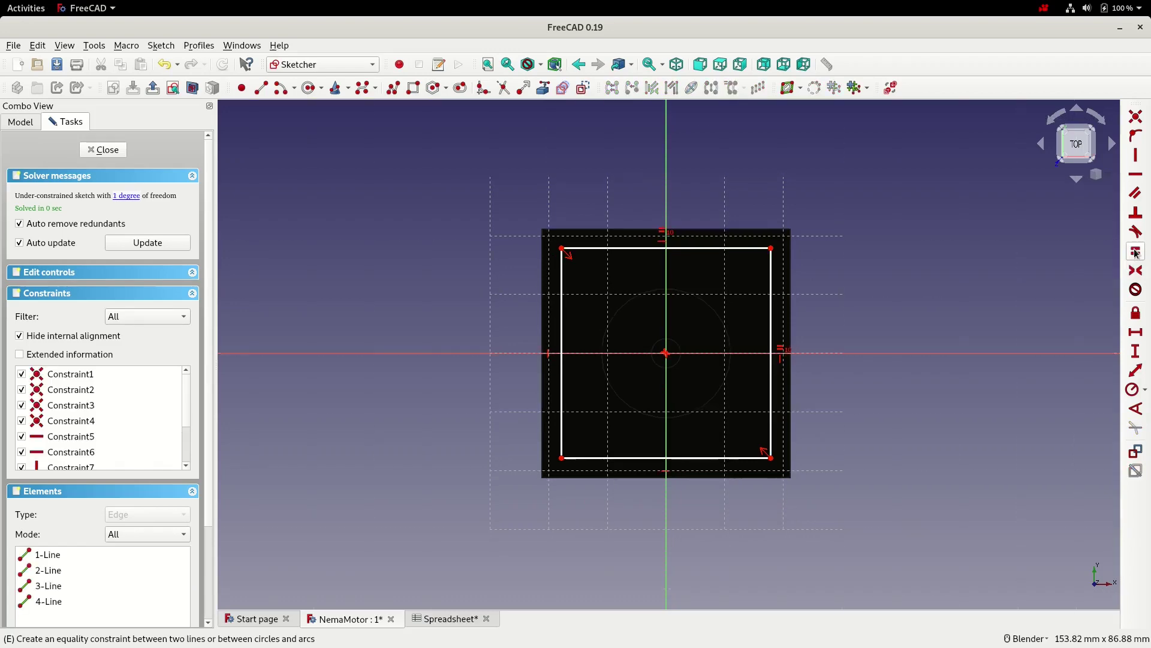
- Constrain the horizontal length of the square's upper side with the formula Spreadsheet.dimHoleCen
left_click(729, 249)
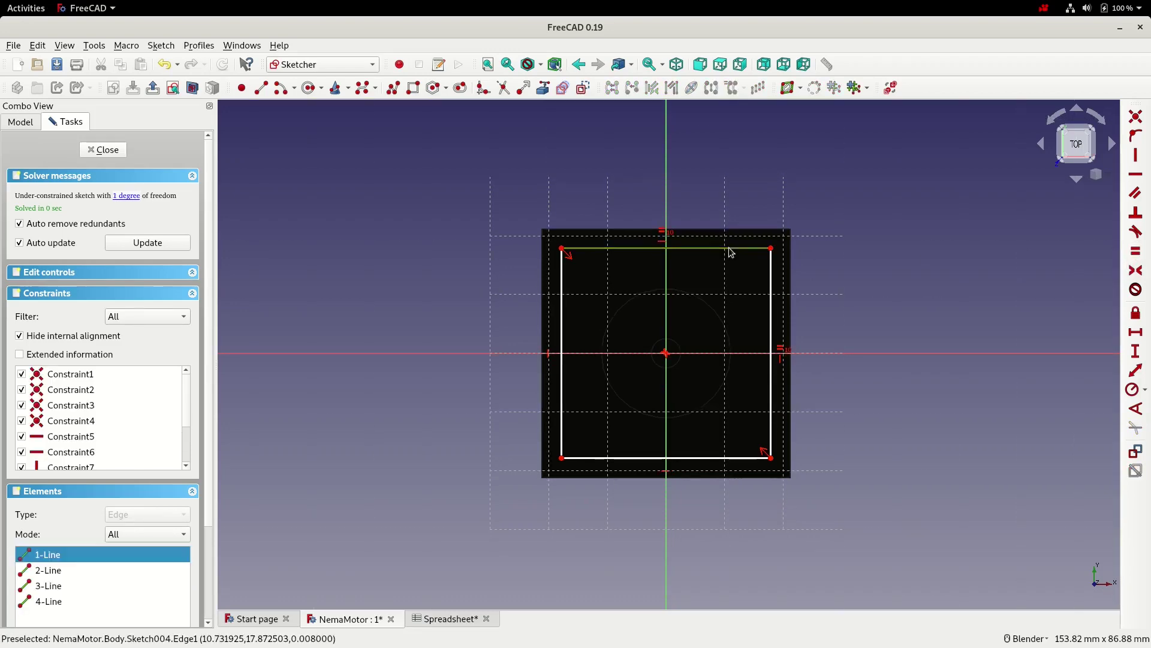
left_click(1135, 332)
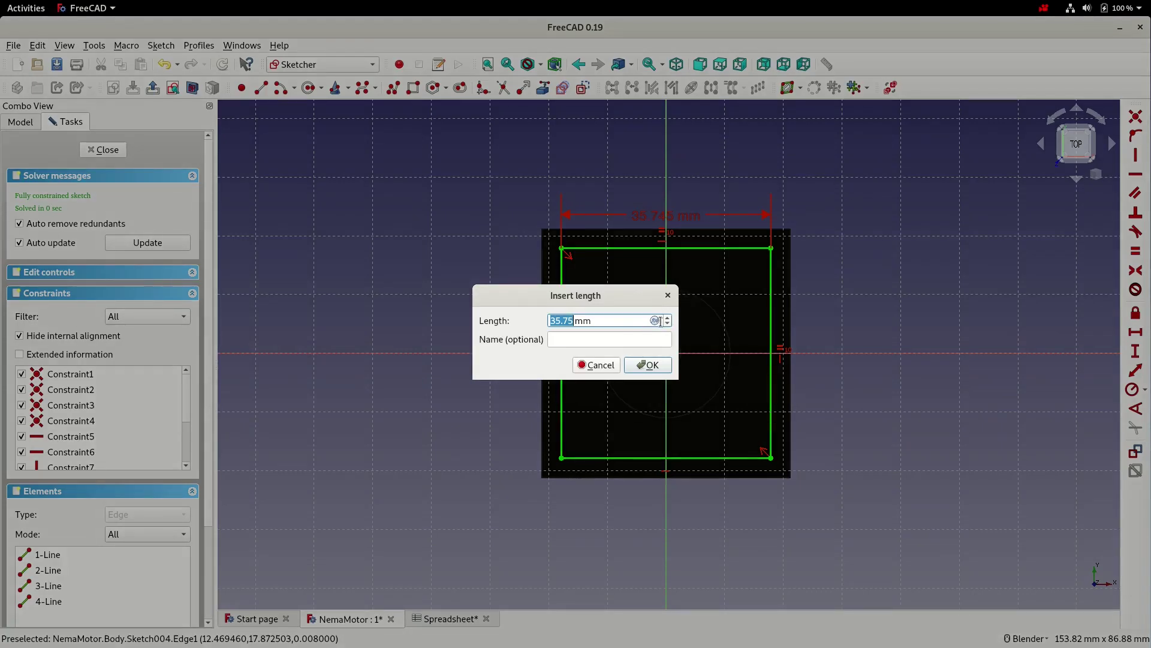
left_click(657, 321)
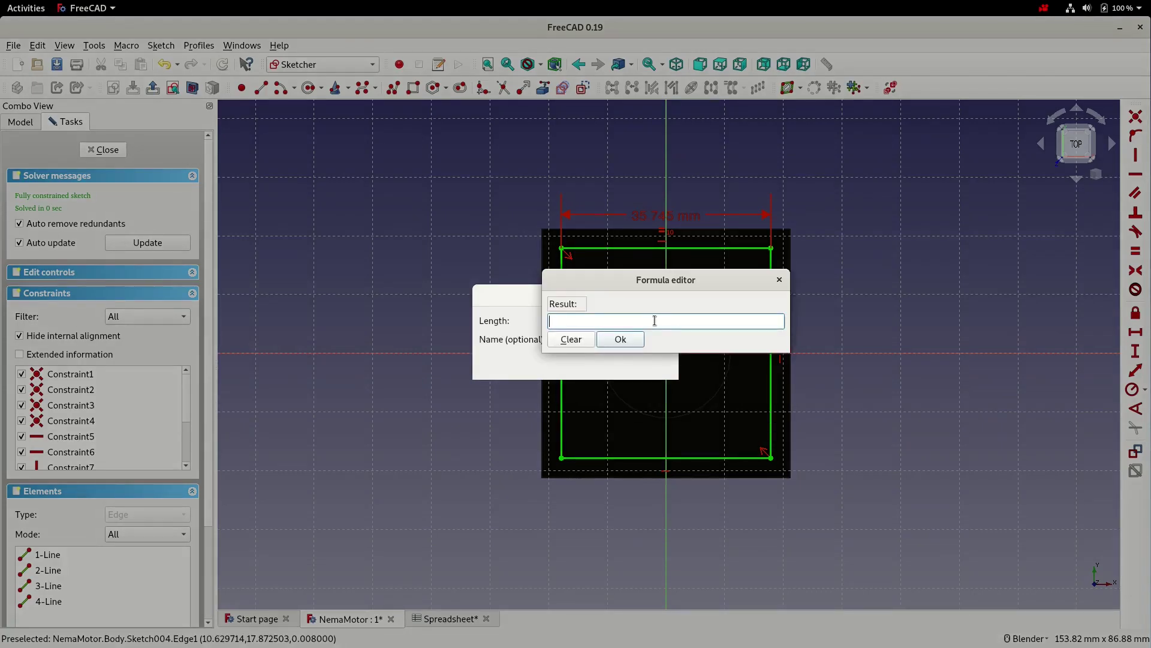
type("Spreadsheet.")
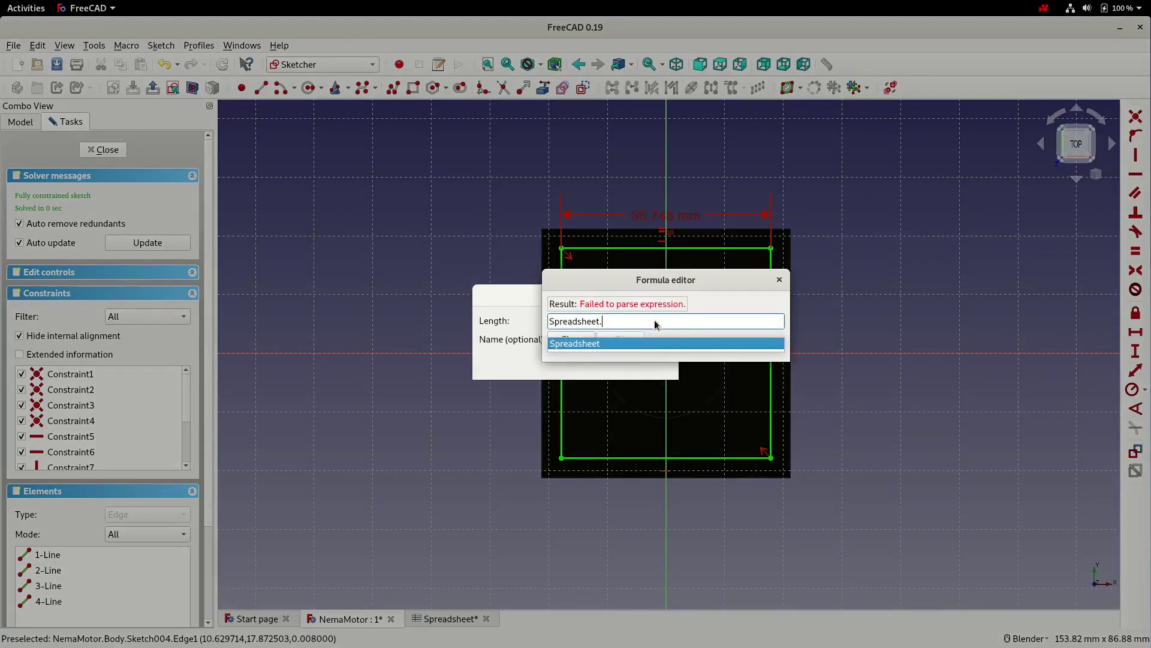
type("dimH")
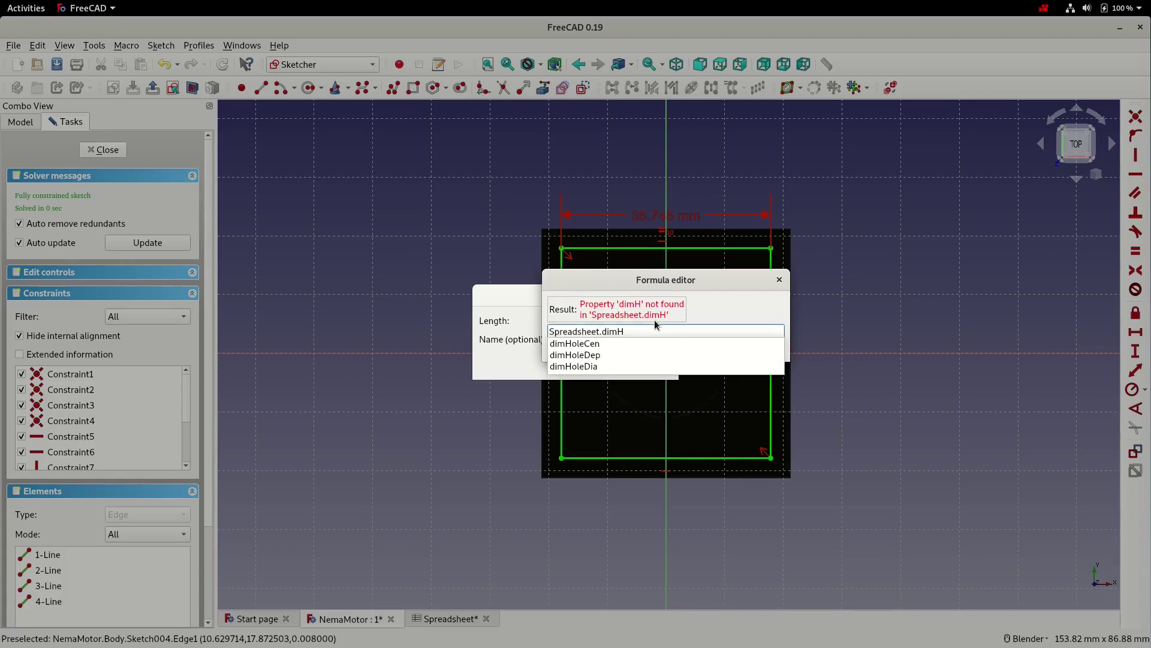
key("Down")
key("Down")
key("Up")
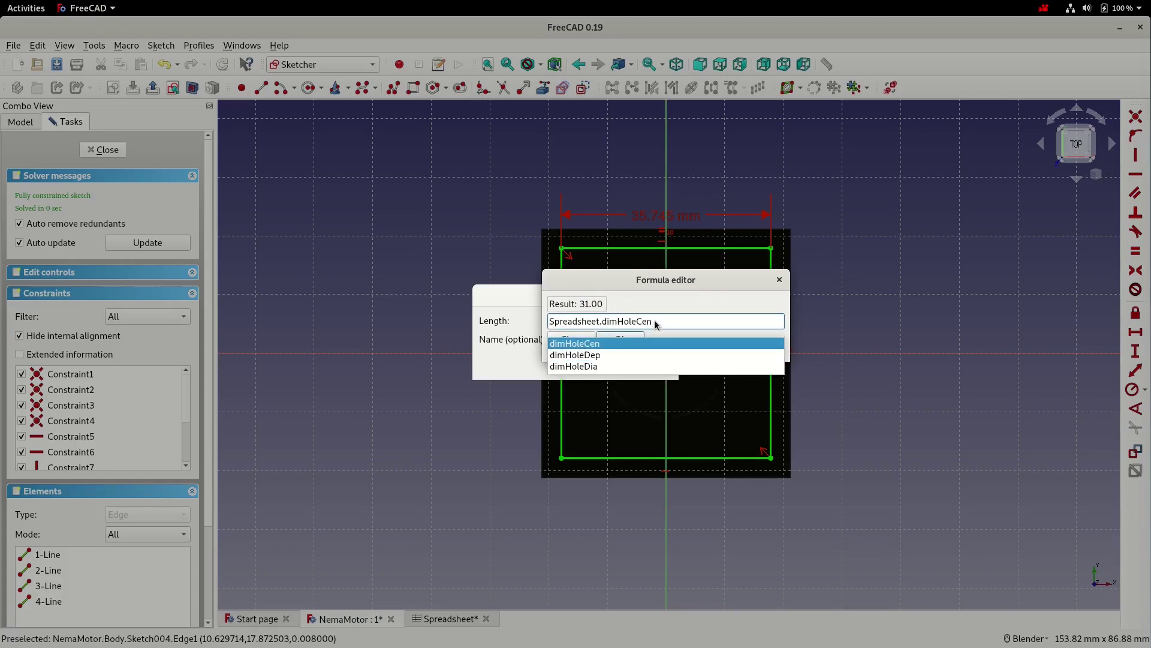
left_click(591, 345)
left_click(621, 340)
left_click(643, 363)
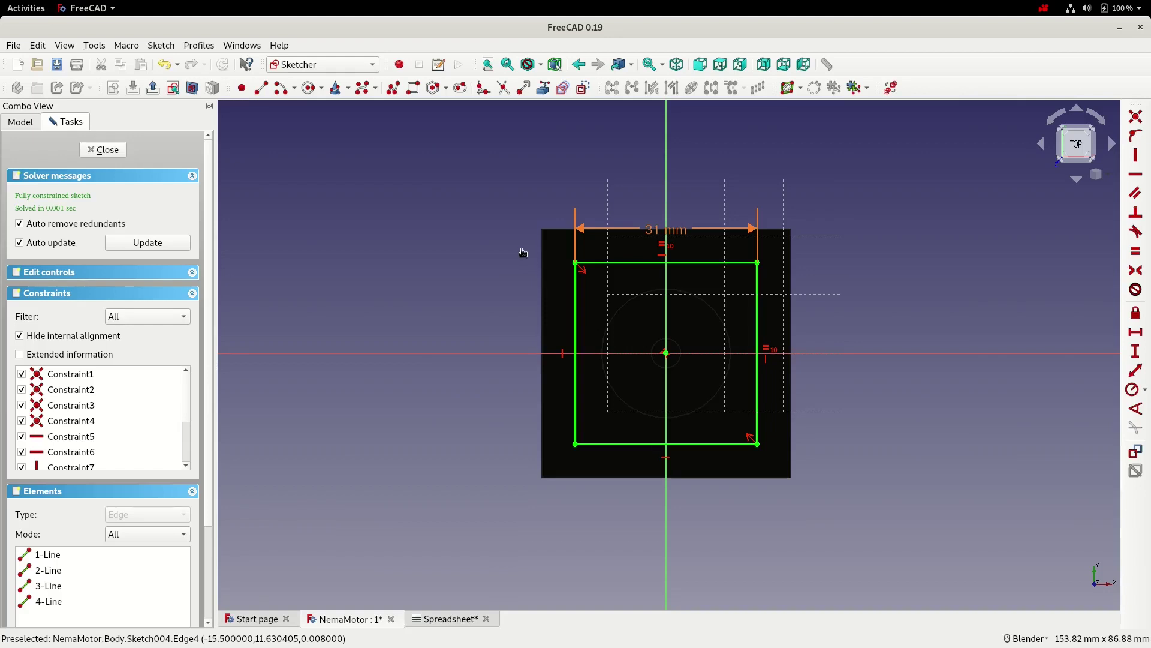
- Convert the square's four sides to construction geometry and draw a circle centred on each of its corners
mouse_move(517, 248)
left_mouse_down()
mouse_move(737, 380)
mouse_move(797, 493)
left_mouse_up()
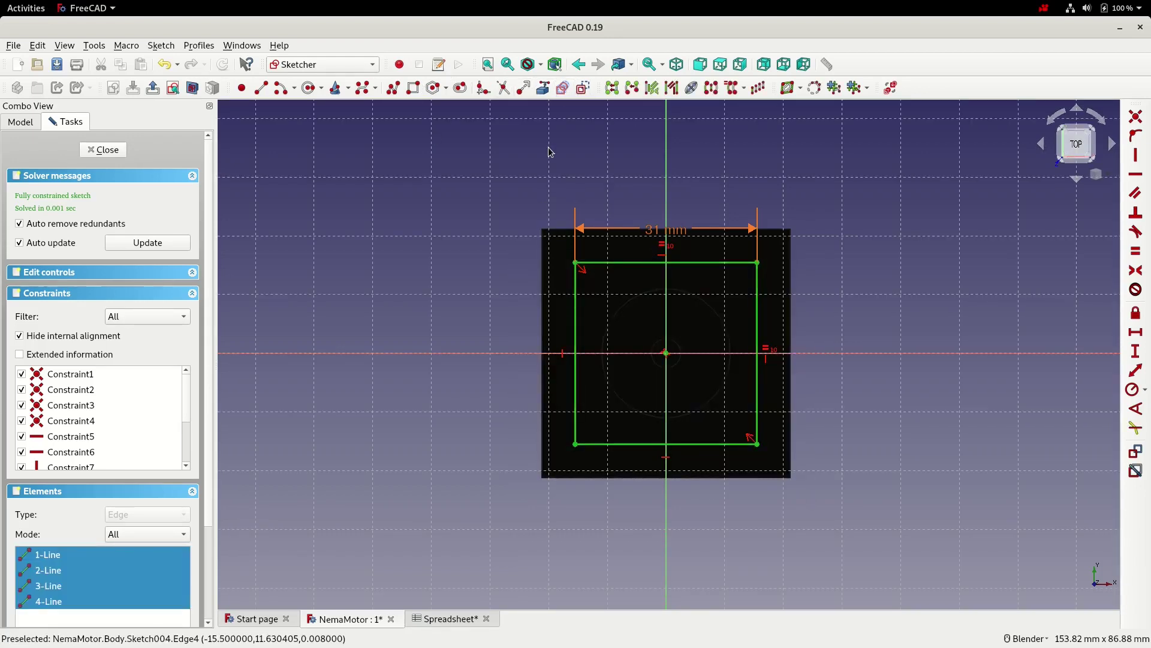
left_click(583, 87)
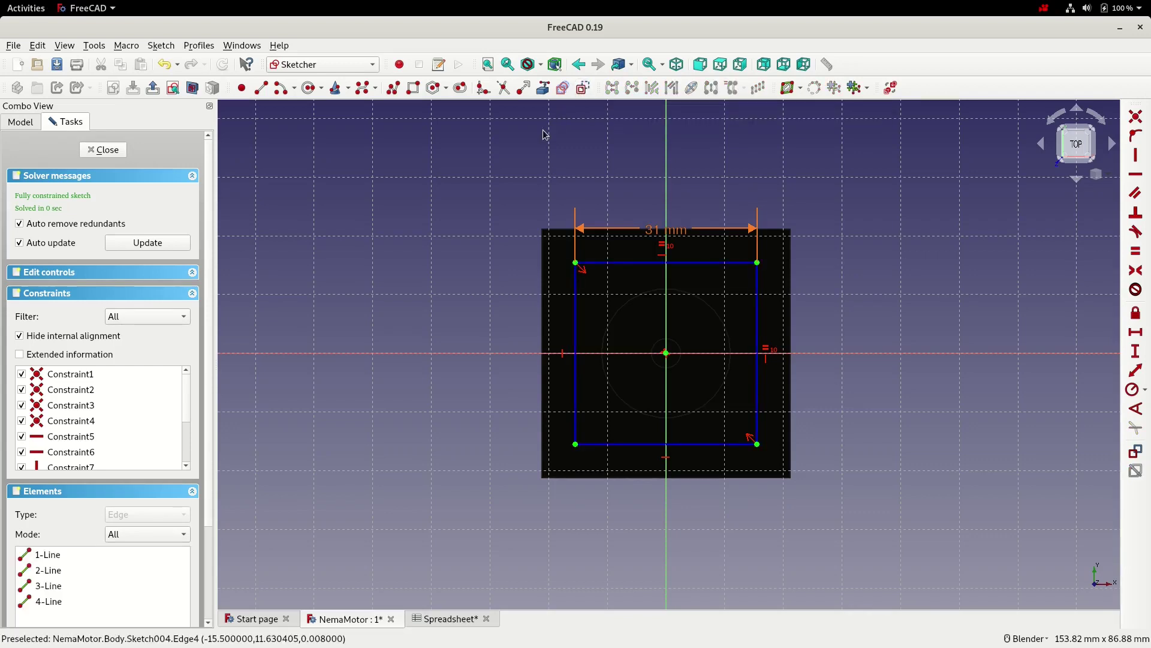
left_click(308, 87)
left_click(575, 262)
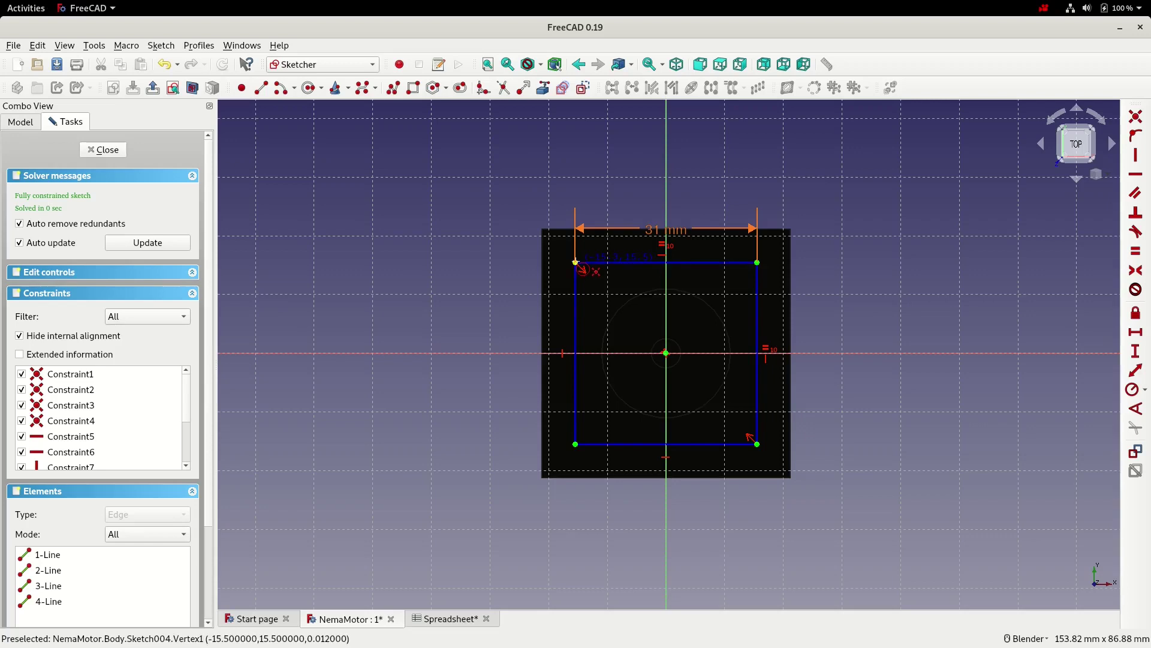
left_click(621, 262)
left_click(757, 262)
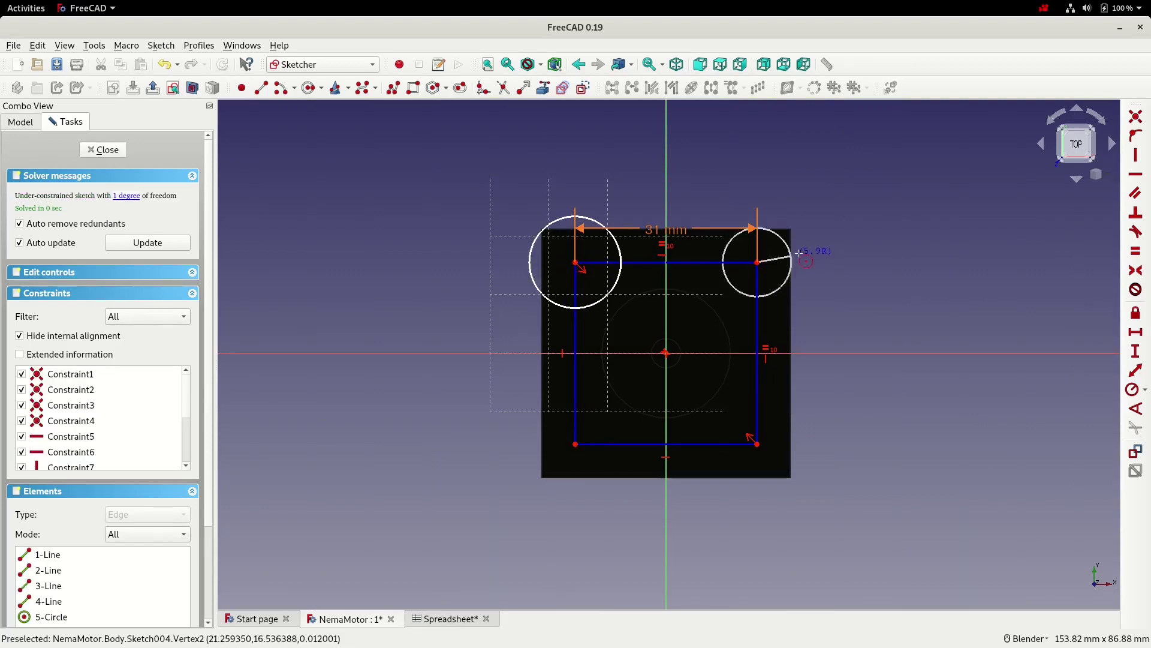
left_click(822, 255)
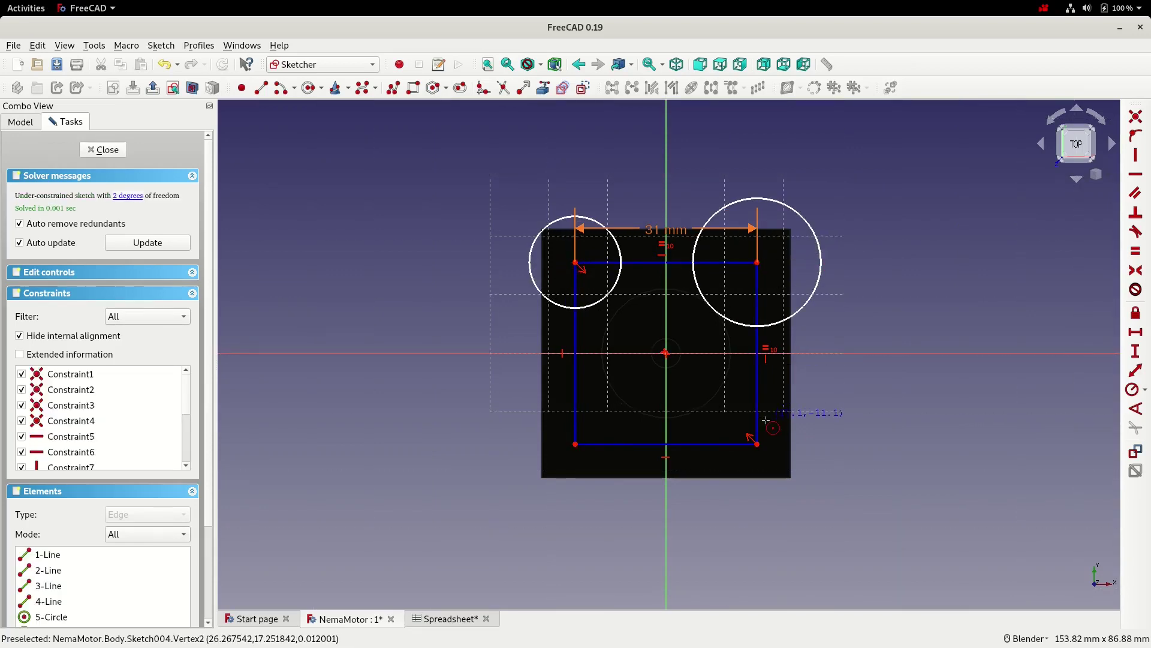
left_click(757, 444)
left_click(830, 447)
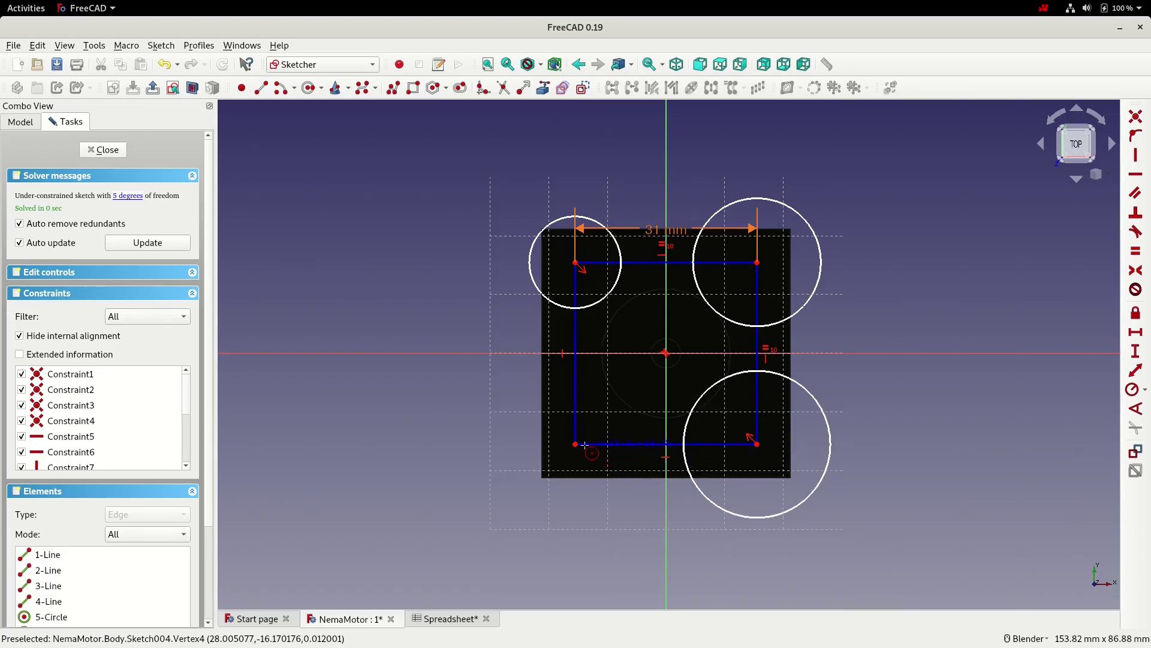
left_click(575, 444)
left_click(580, 506)
right_click(580, 506)
- Apply a radius constraint to all four corner circles, making them share the same radius
left_click(586, 514)
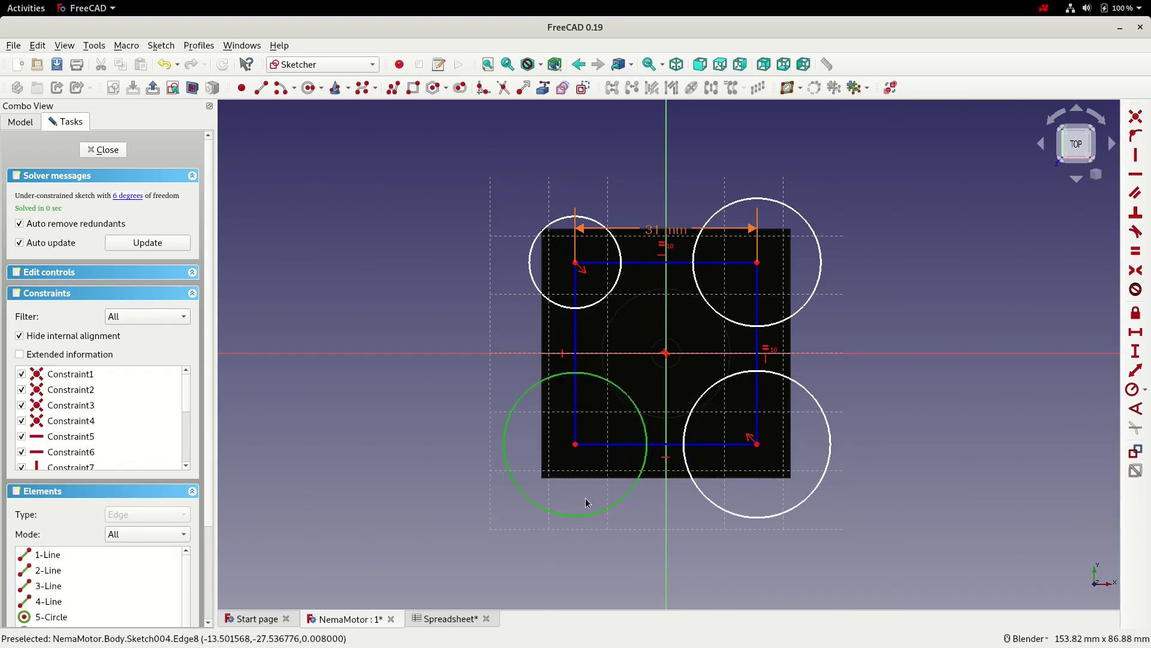
left_click(534, 286)
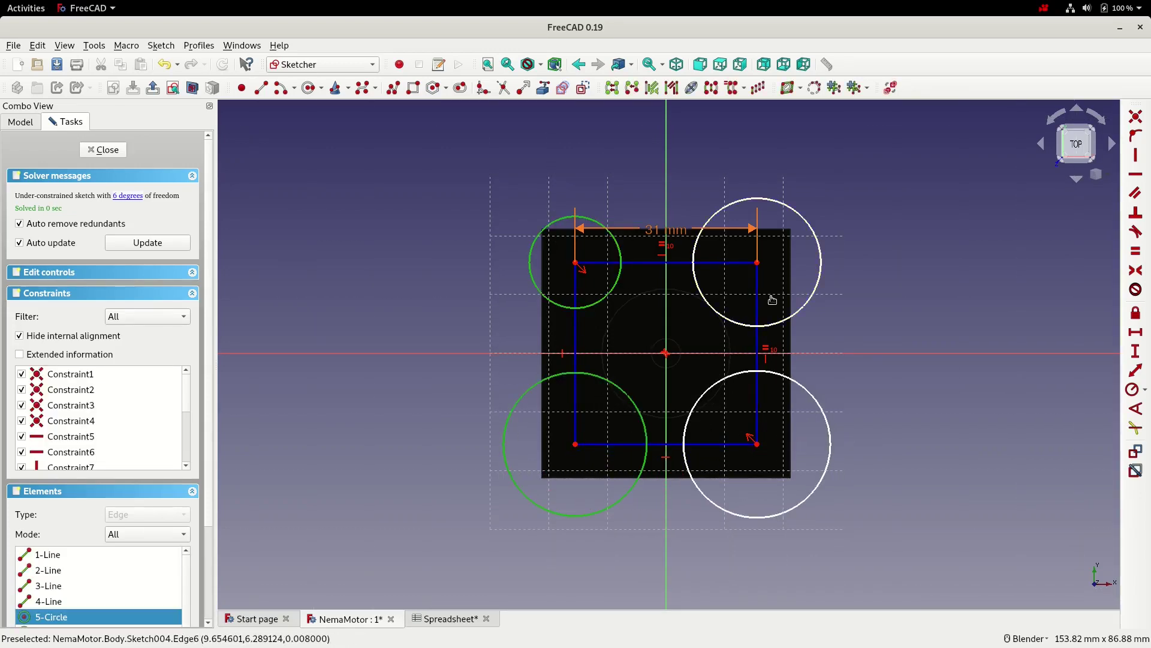
left_click(820, 258)
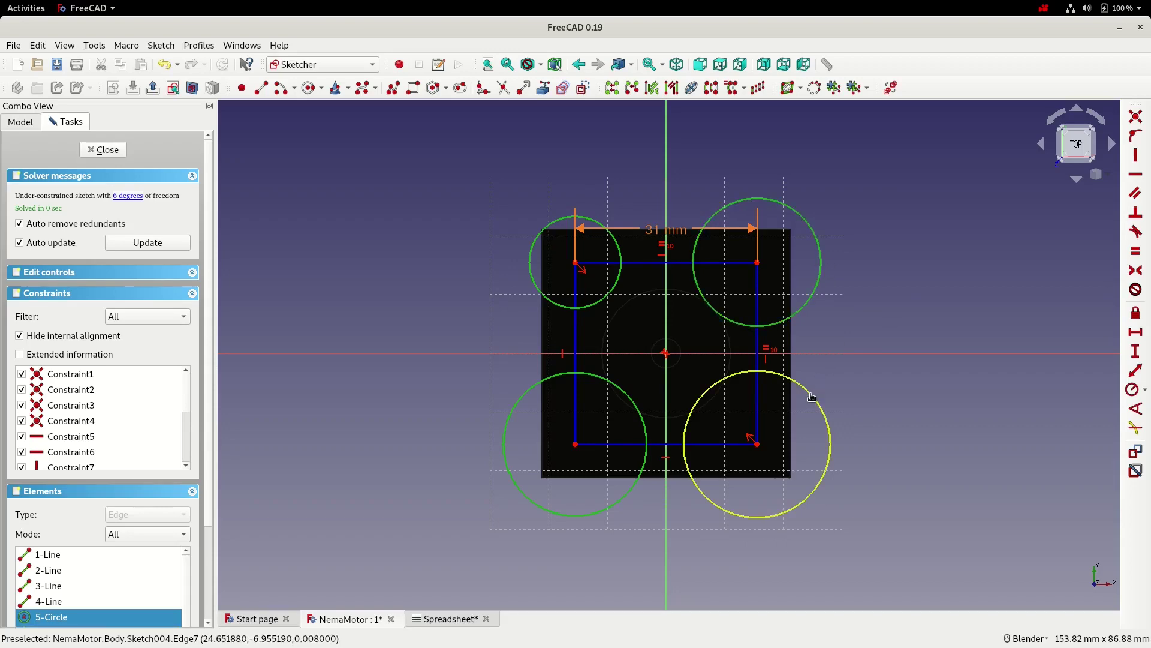
left_click(811, 396)
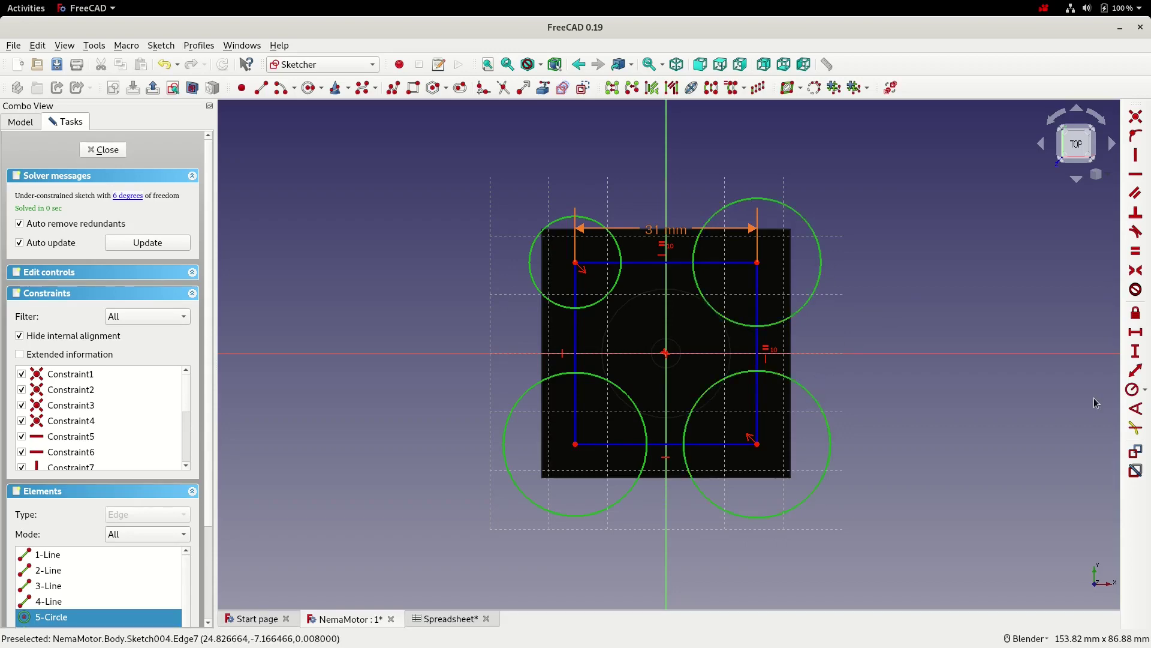
left_click(1131, 389)
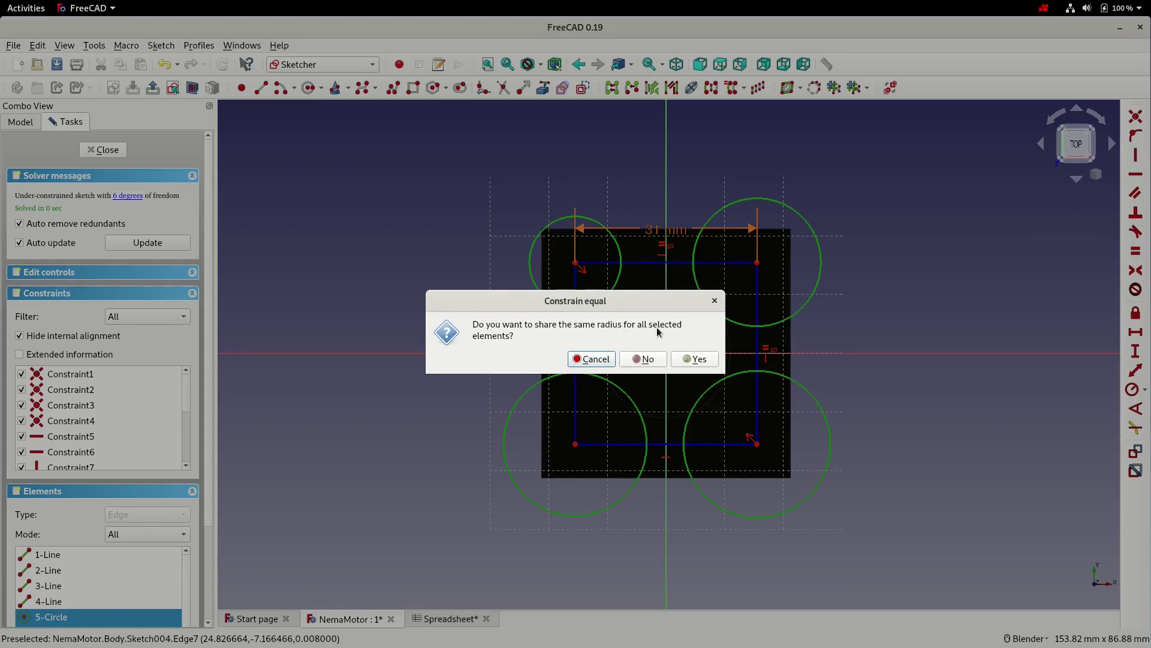
left_click(697, 360)
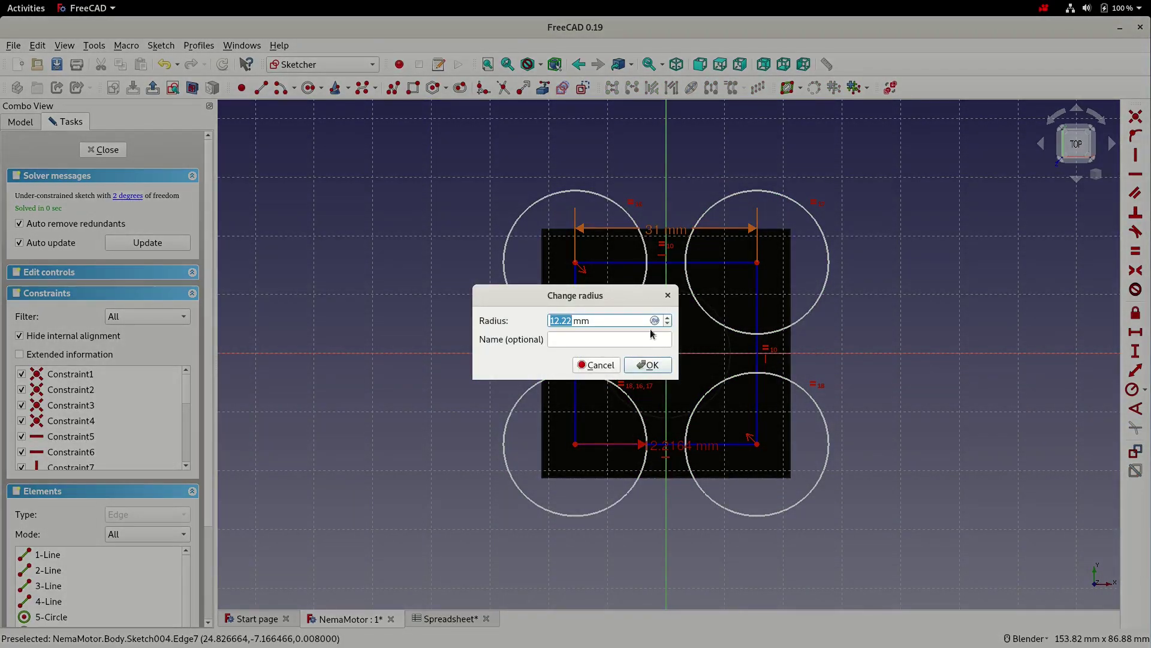
- Set the circles' shared radius with the formula Spreadsheet.dimHoleDia / 2
left_click(655, 321)
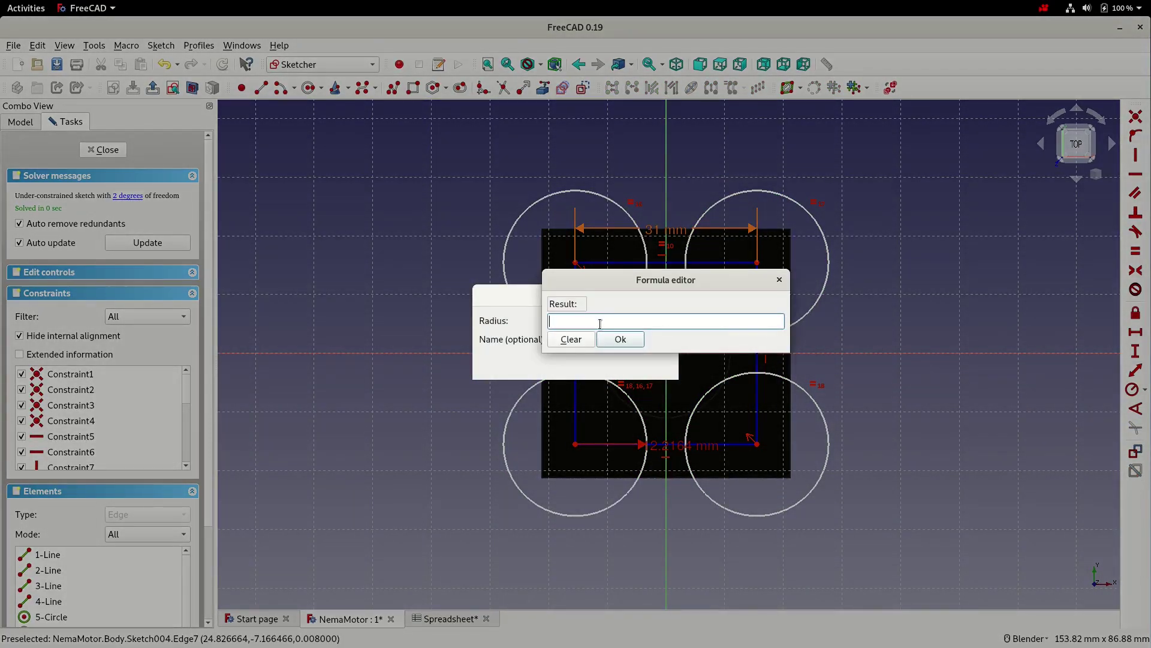
type("Spreadsheet")
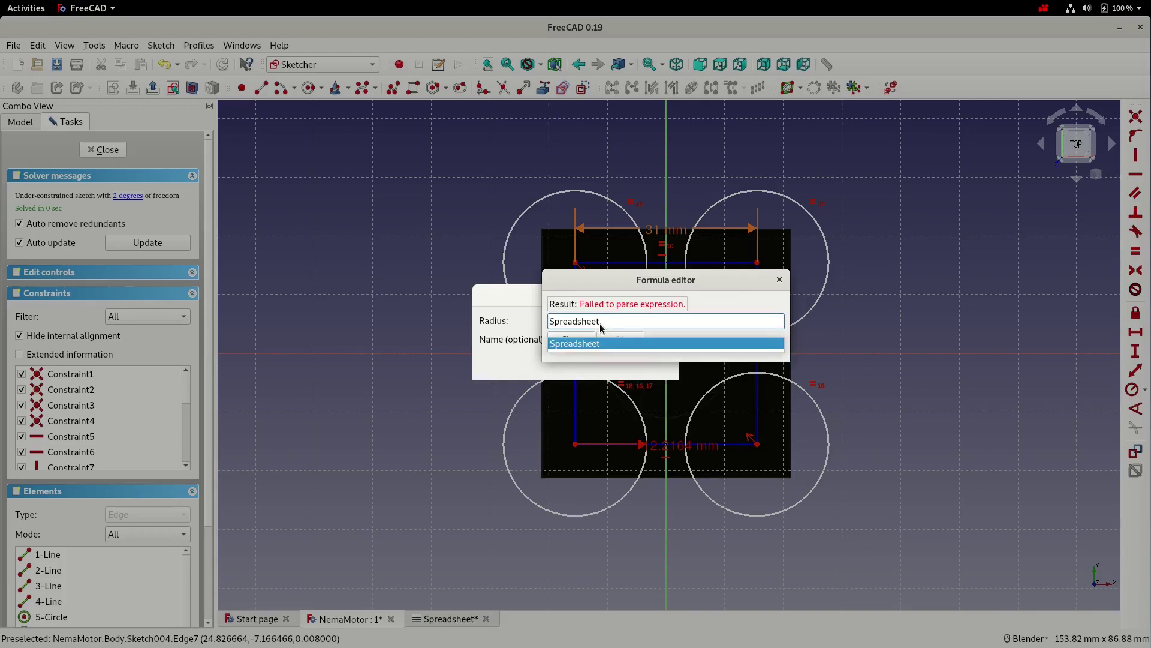
type(".dim")
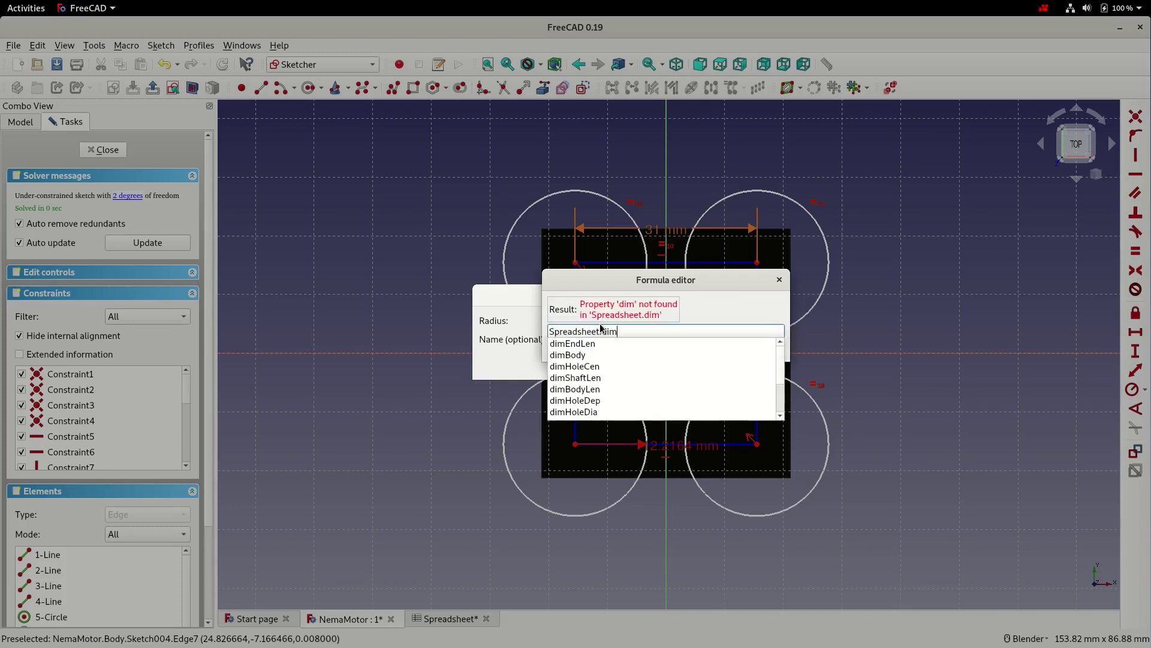
key("Up")
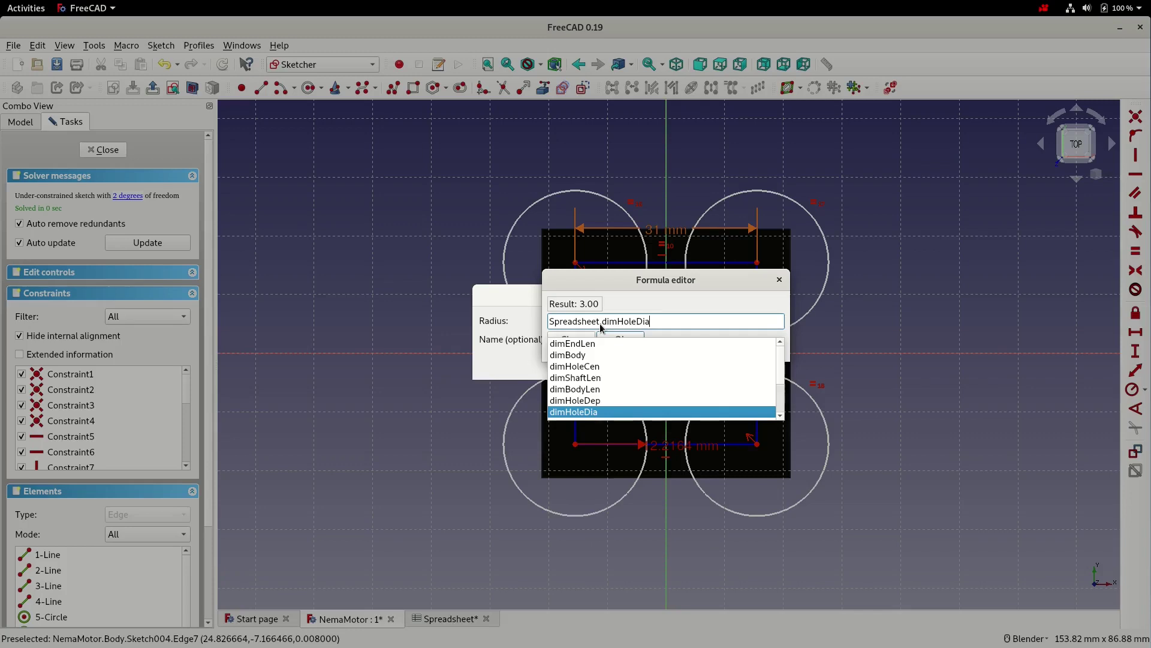
key("Return")
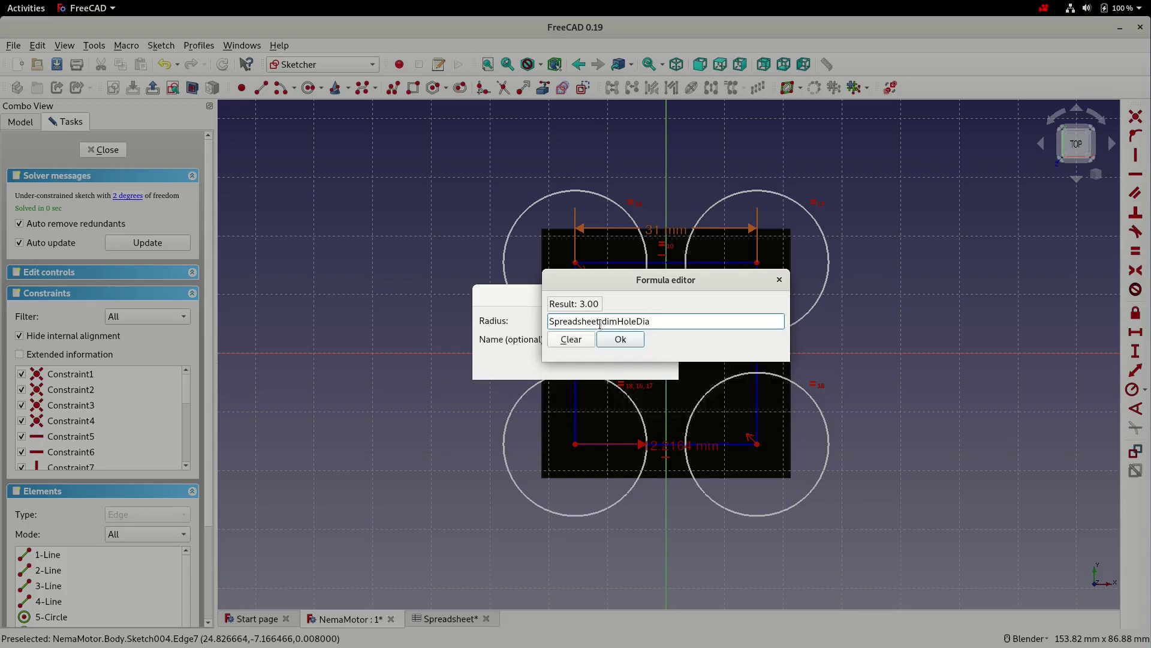
type("/ 2")
left_click(628, 343)
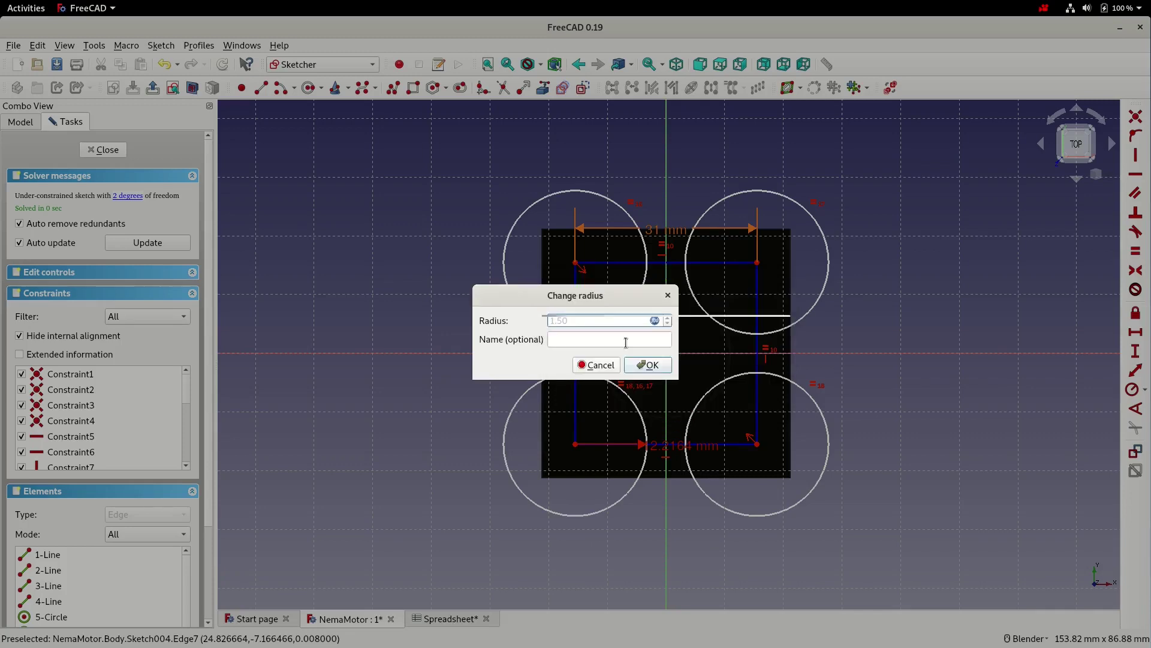
left_click(650, 366)
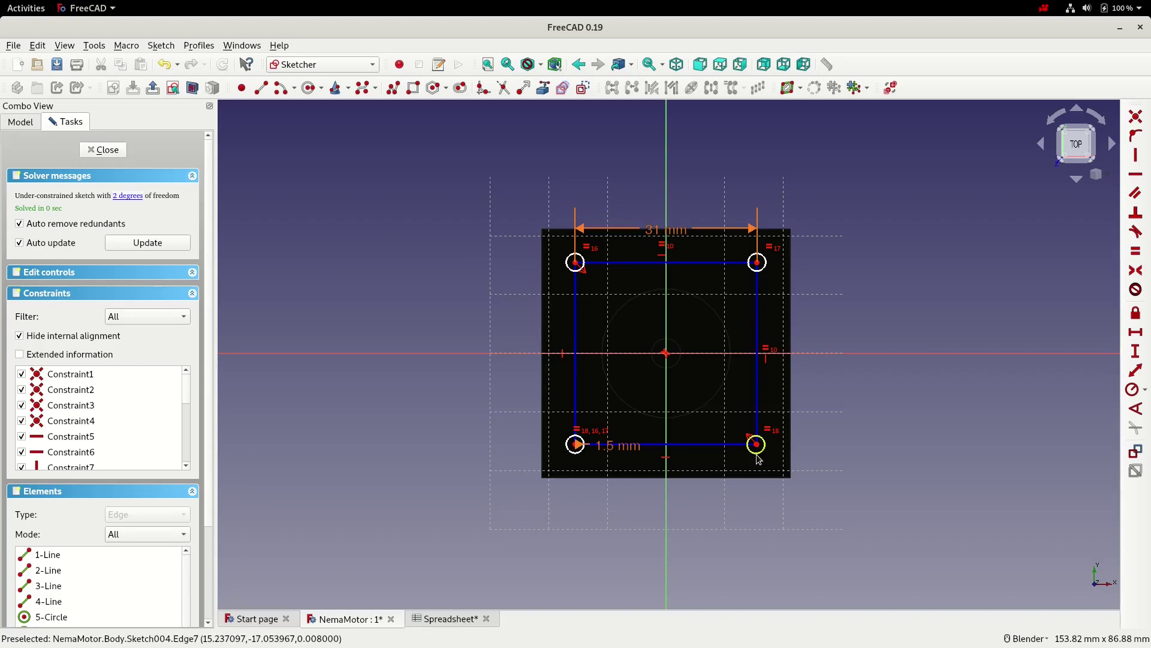
- Pull the loose circle away, make its centre coincident with the square's lower-right corner, close the sketch and save the document
left_click(132, 197)
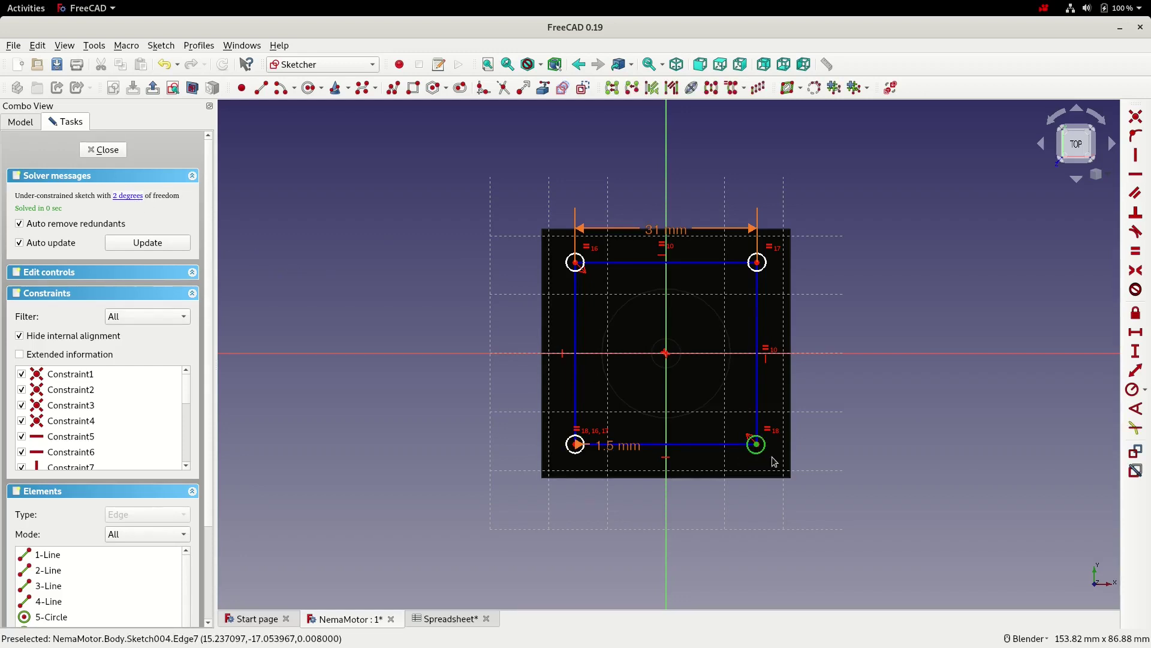
left_click_drag(760, 458, 839, 444)
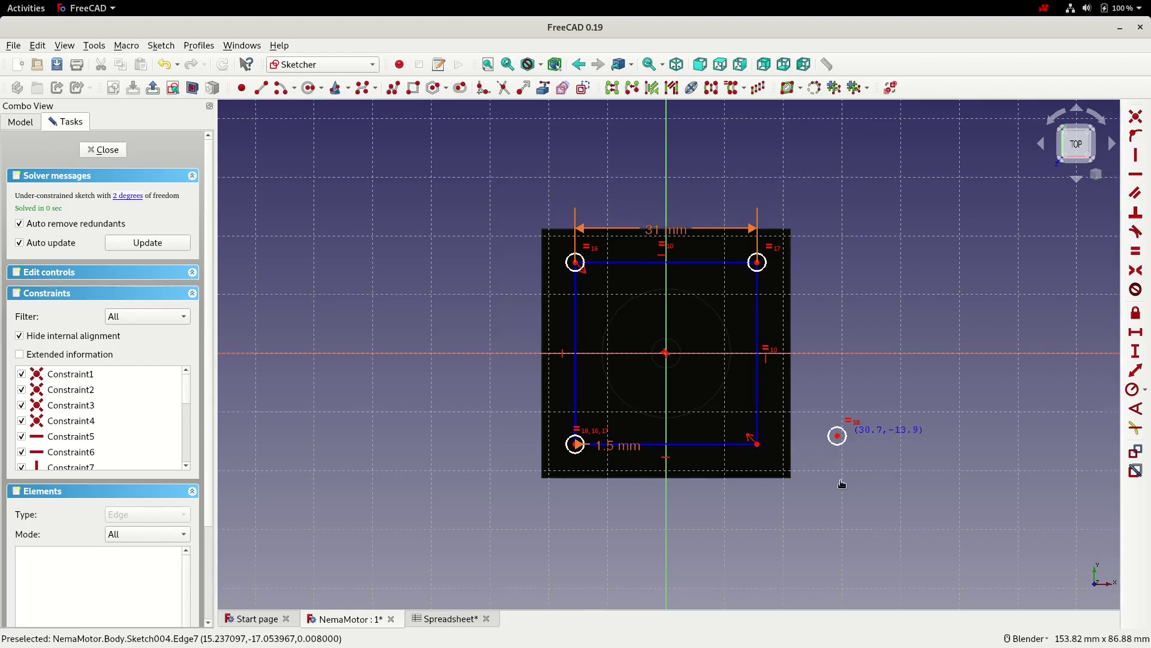
left_click(836, 436)
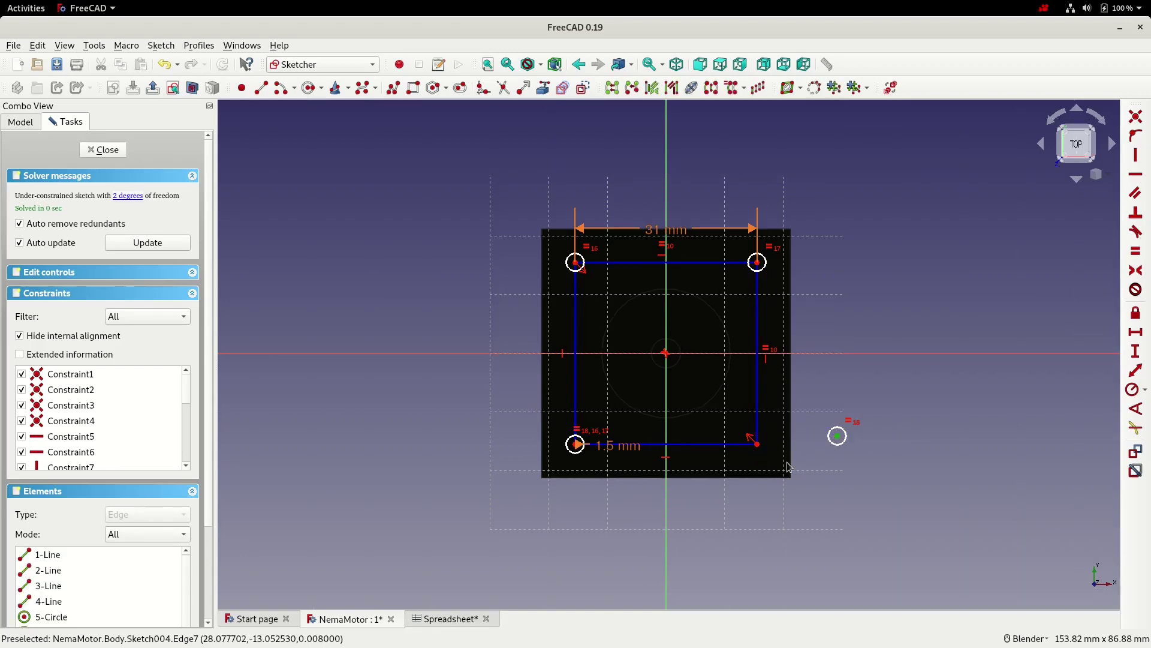
left_click(757, 445)
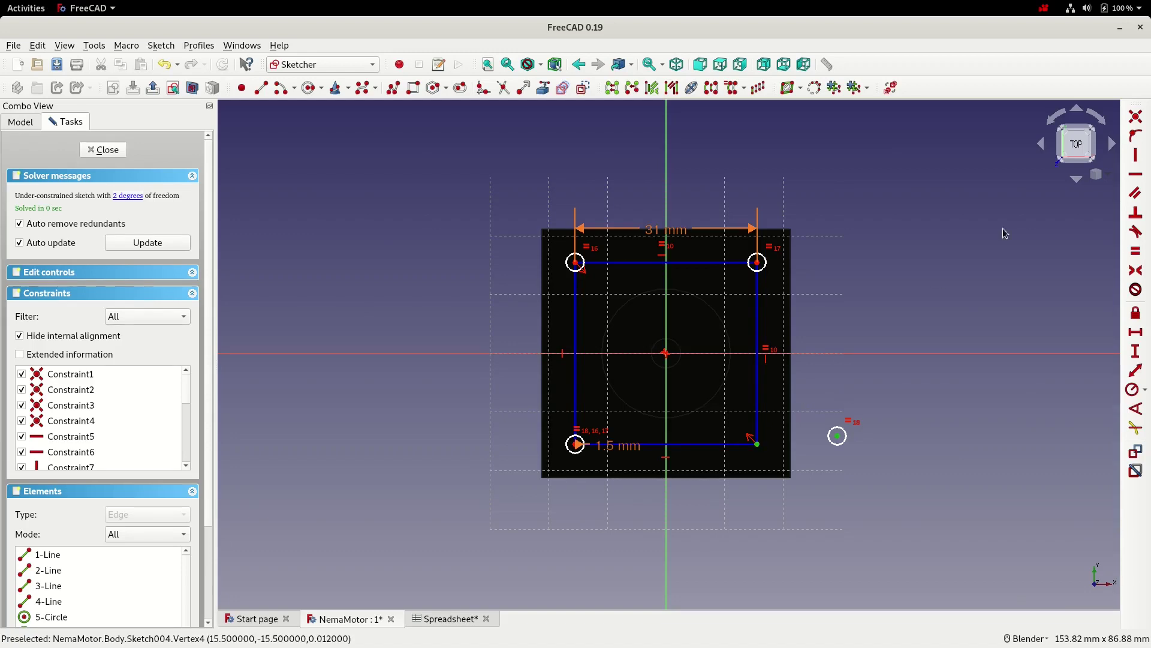
left_click(1135, 117)
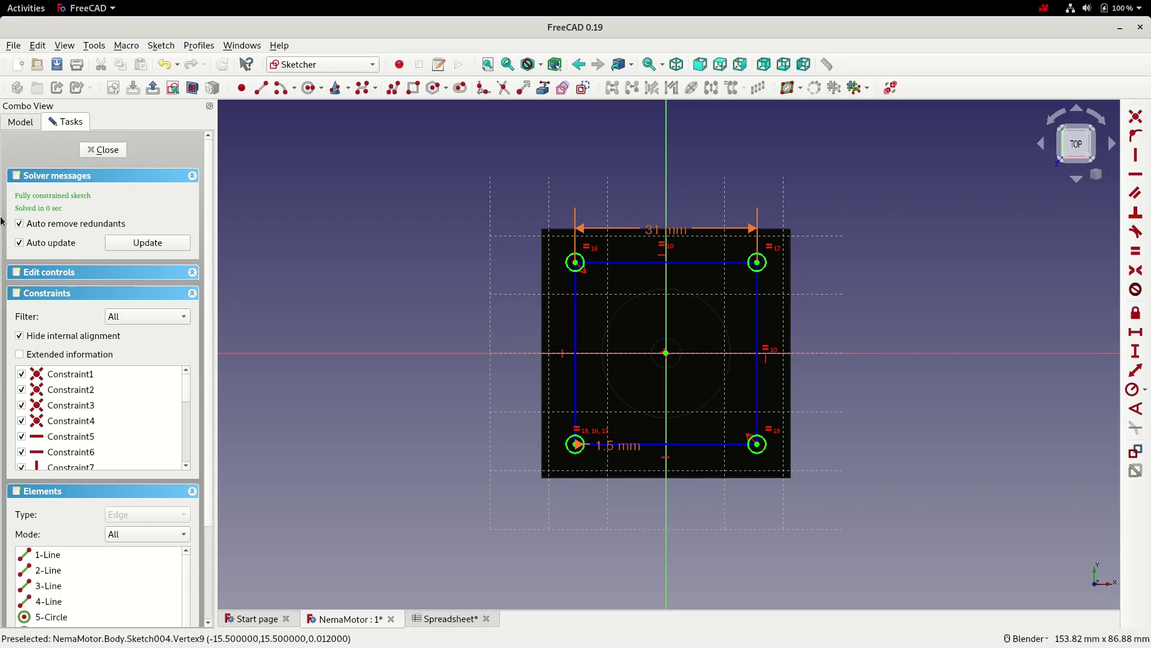
left_click(105, 150)
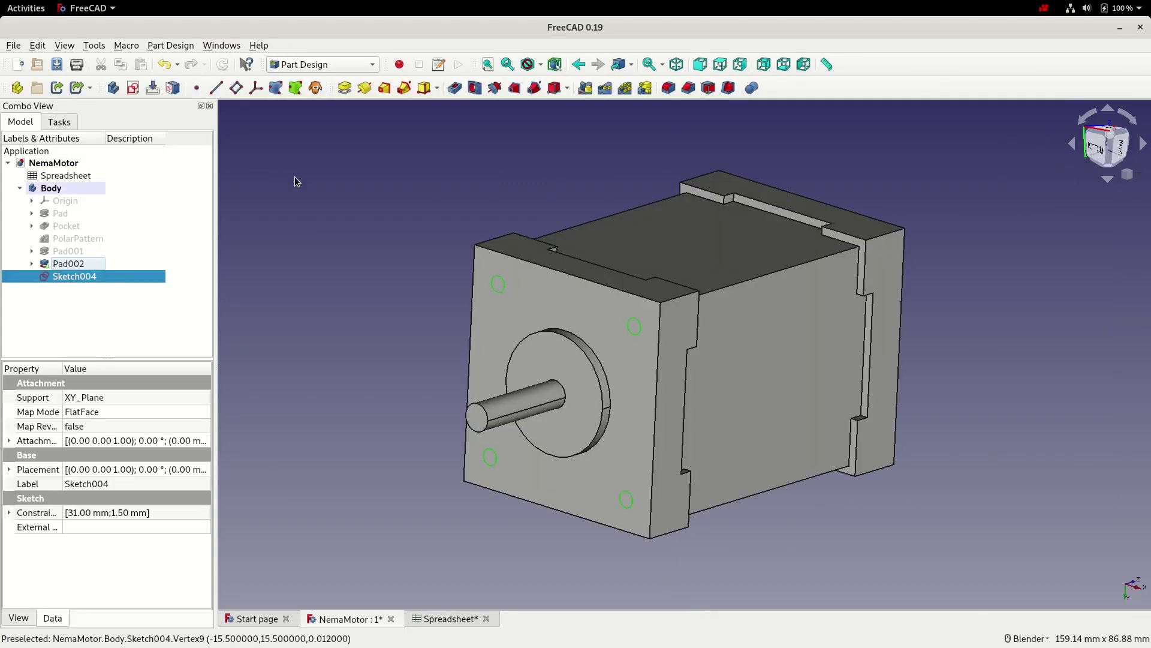
left_click(57, 64)
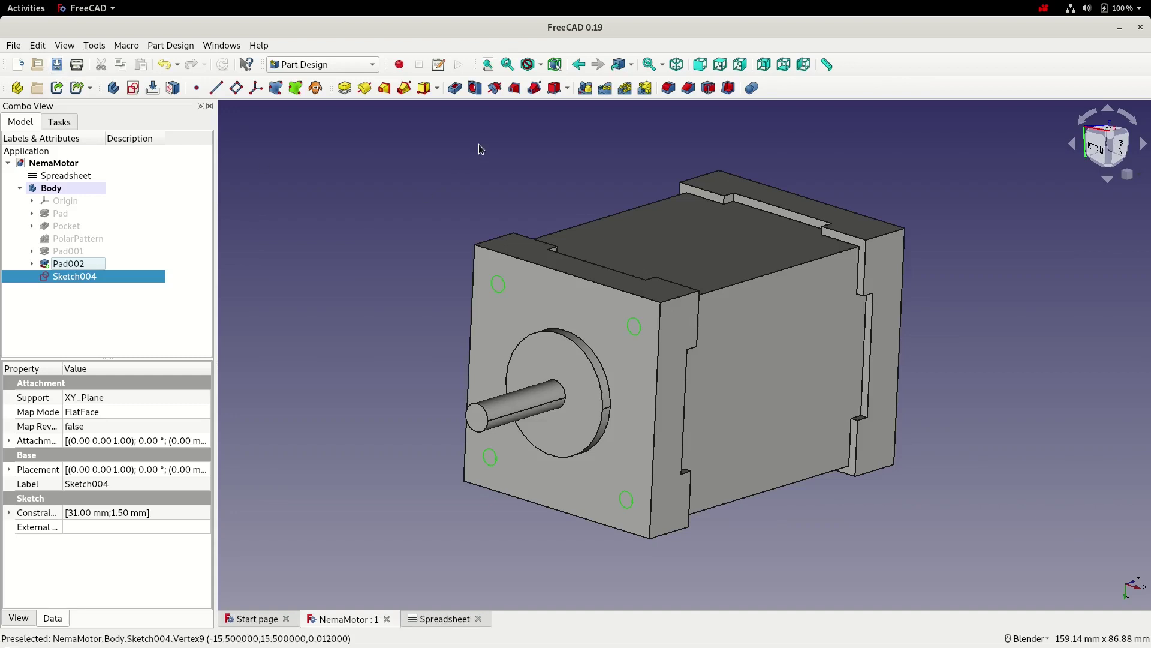
- Cut the four mounting holes with a reversed Pocket whose length is Spreadsheet.dimHoleDep, and save the document
left_click(455, 88)
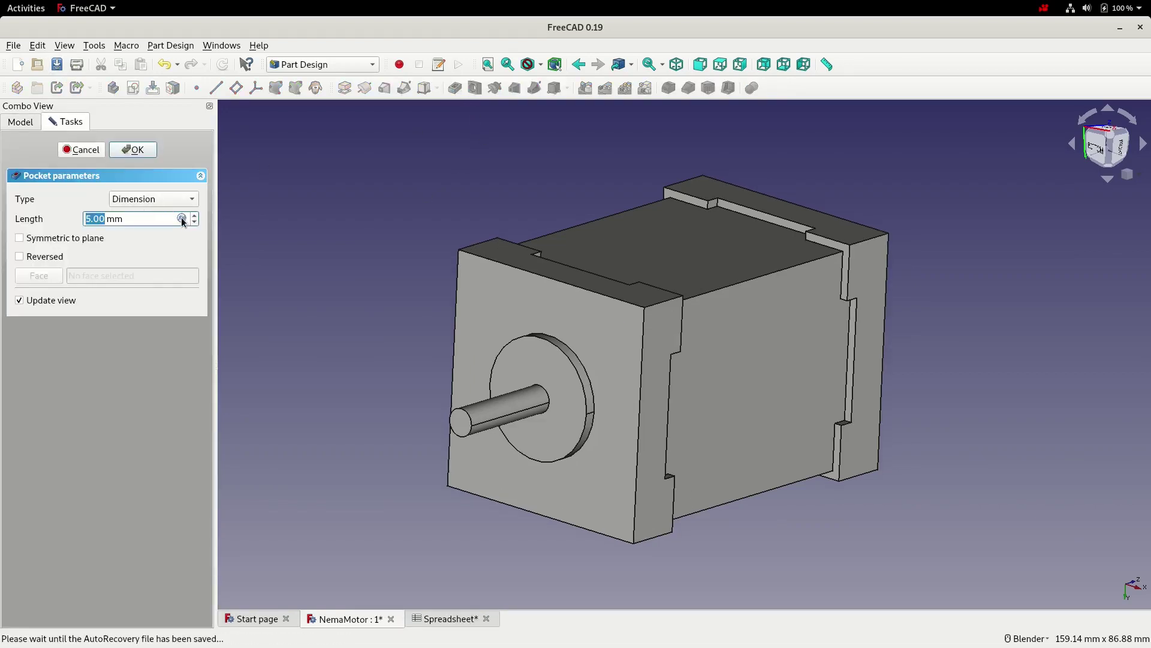
left_click(46, 257)
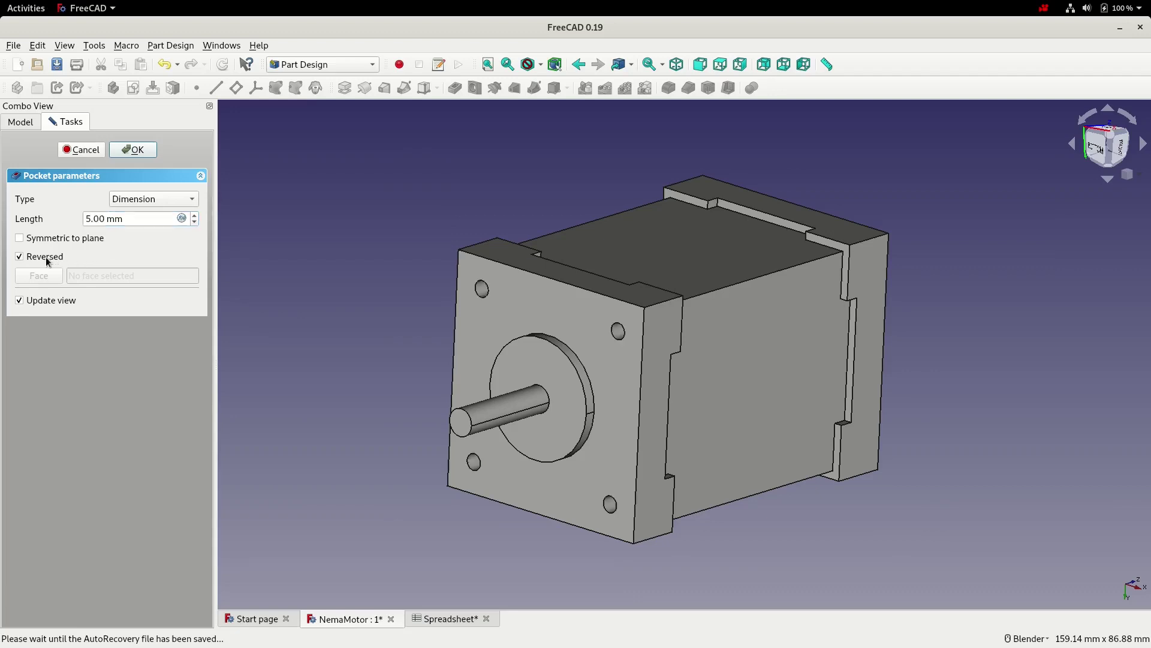
left_click(182, 218)
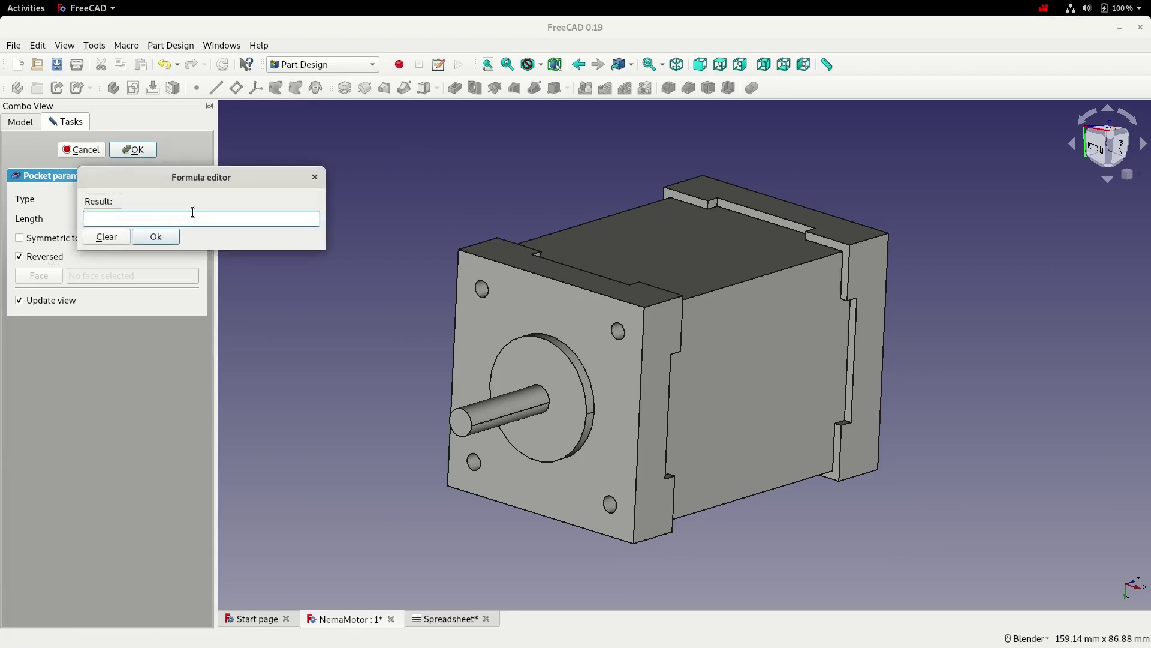
type("Spreadsheet.dimHoleDep")
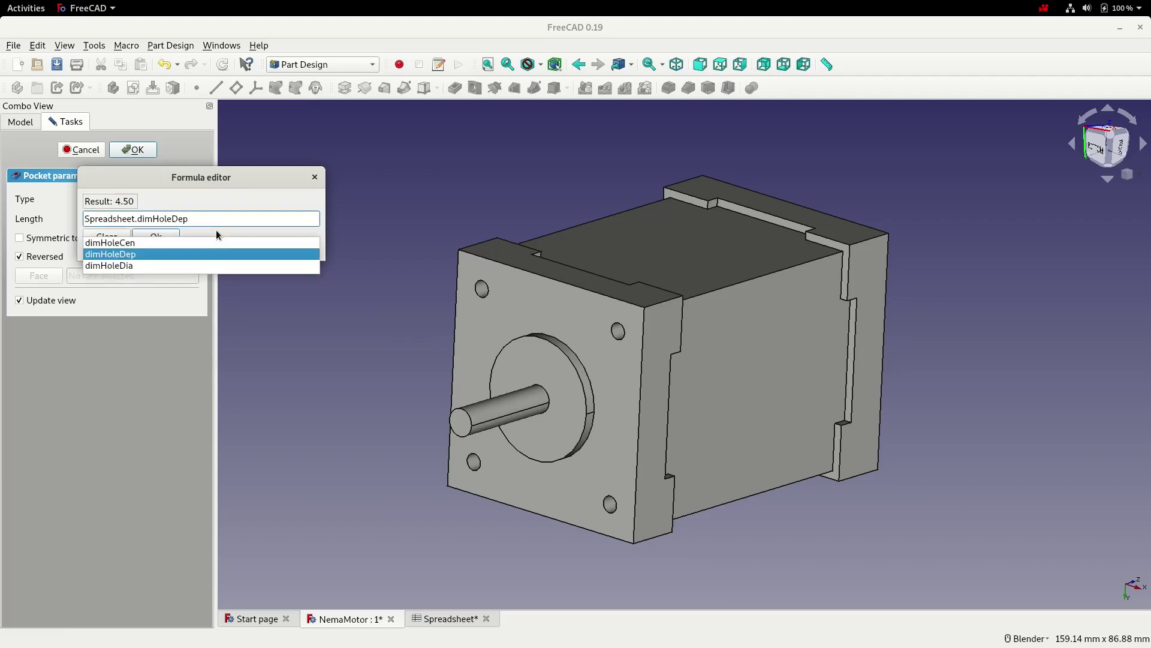
left_click(106, 254)
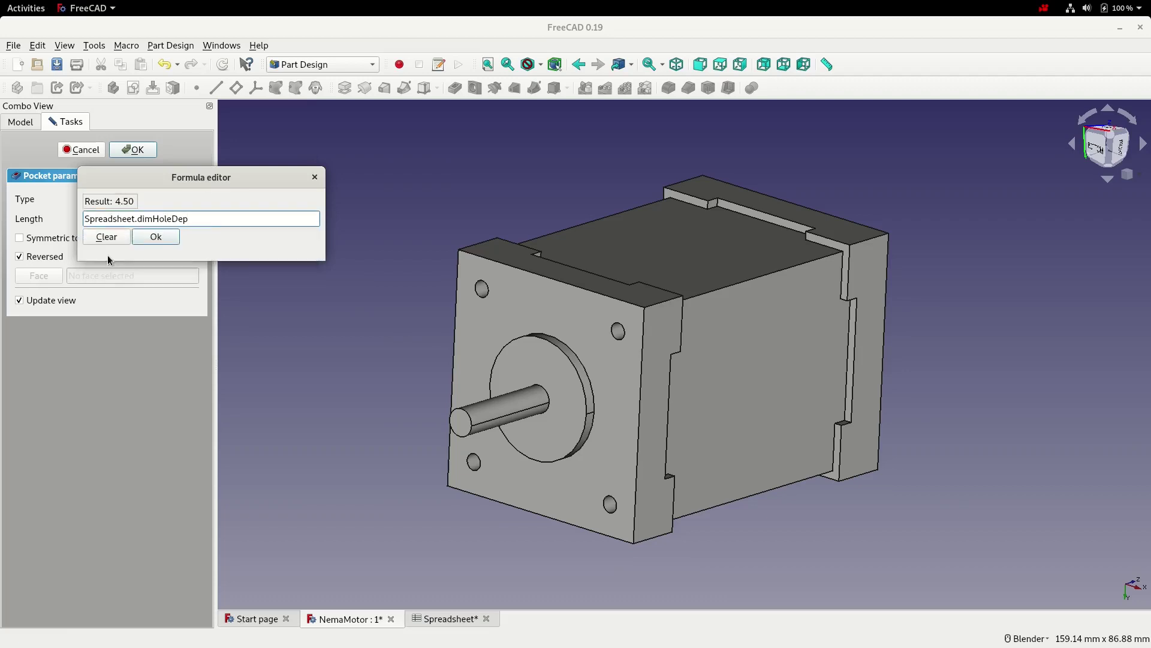
left_click(158, 235)
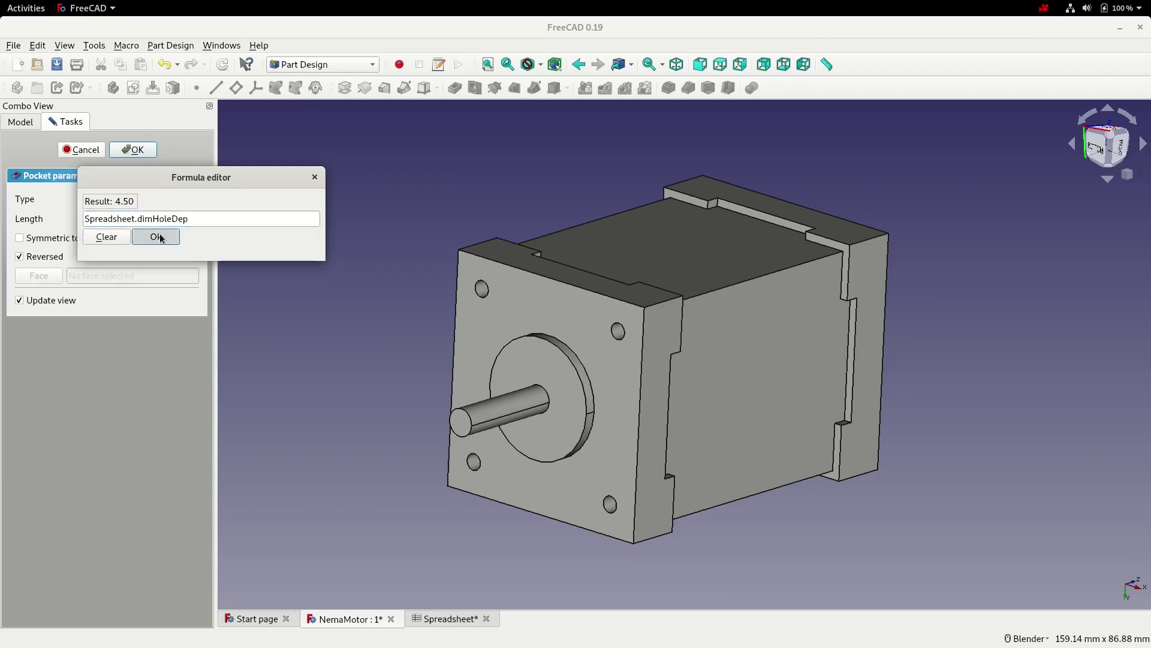
left_click(137, 150)
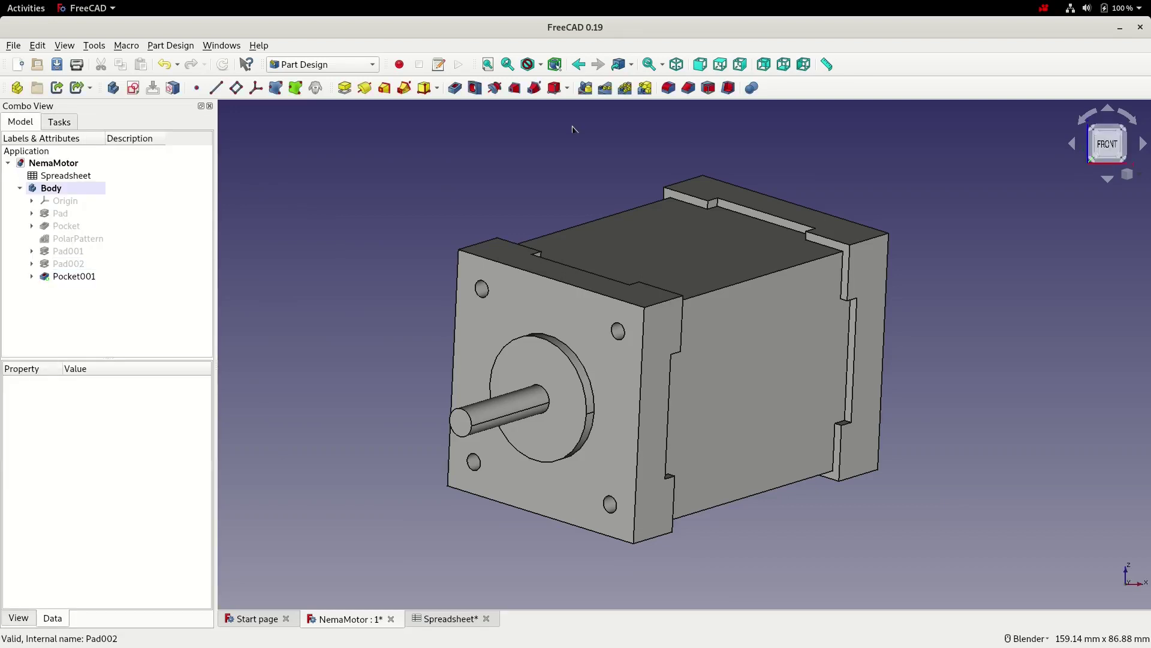
left_click(701, 65)
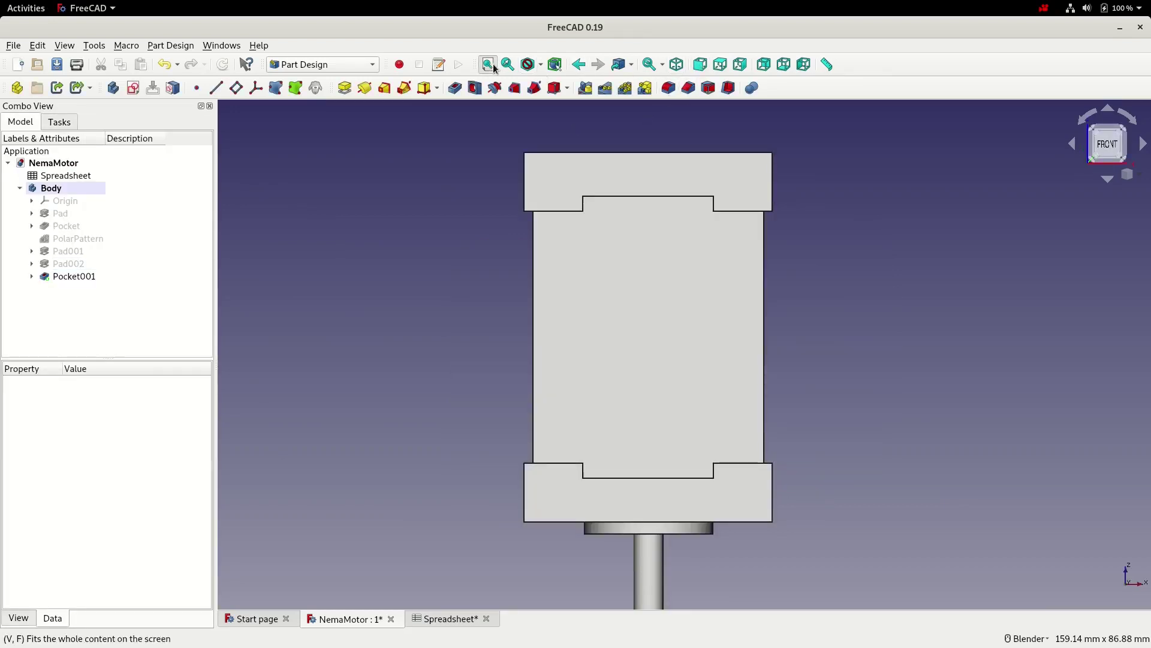
left_click(488, 65)
left_click(57, 65)
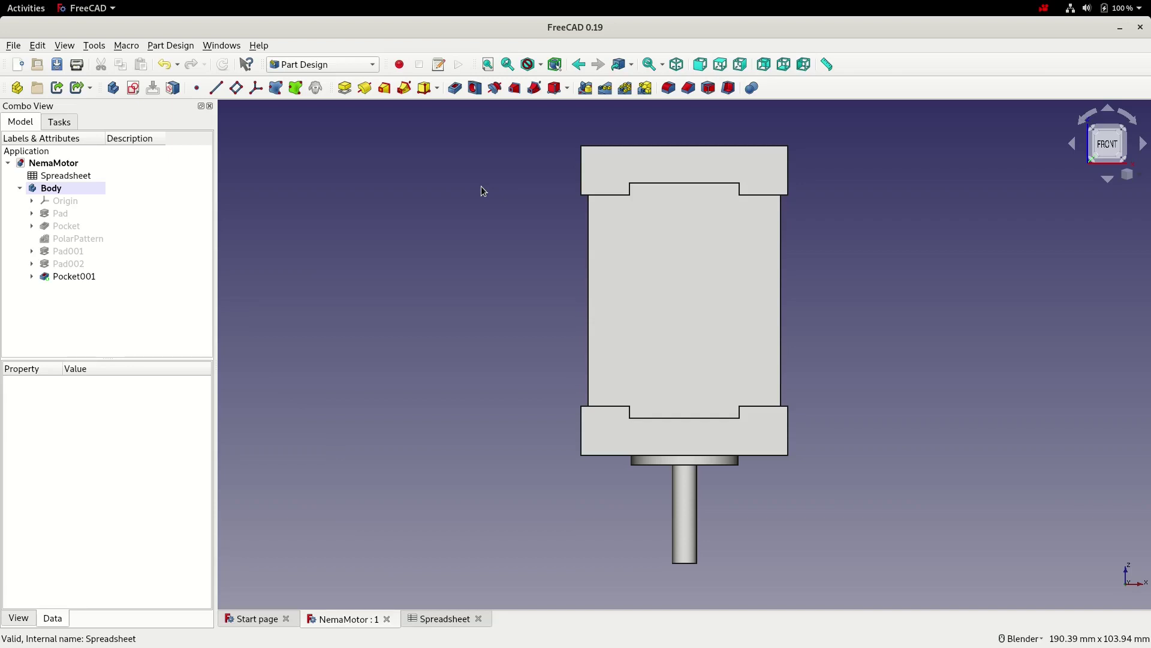
- Show the body's origin planes and create a datum plane attached to the XY plane
middle_click_drag(466, 265, 566, 221)
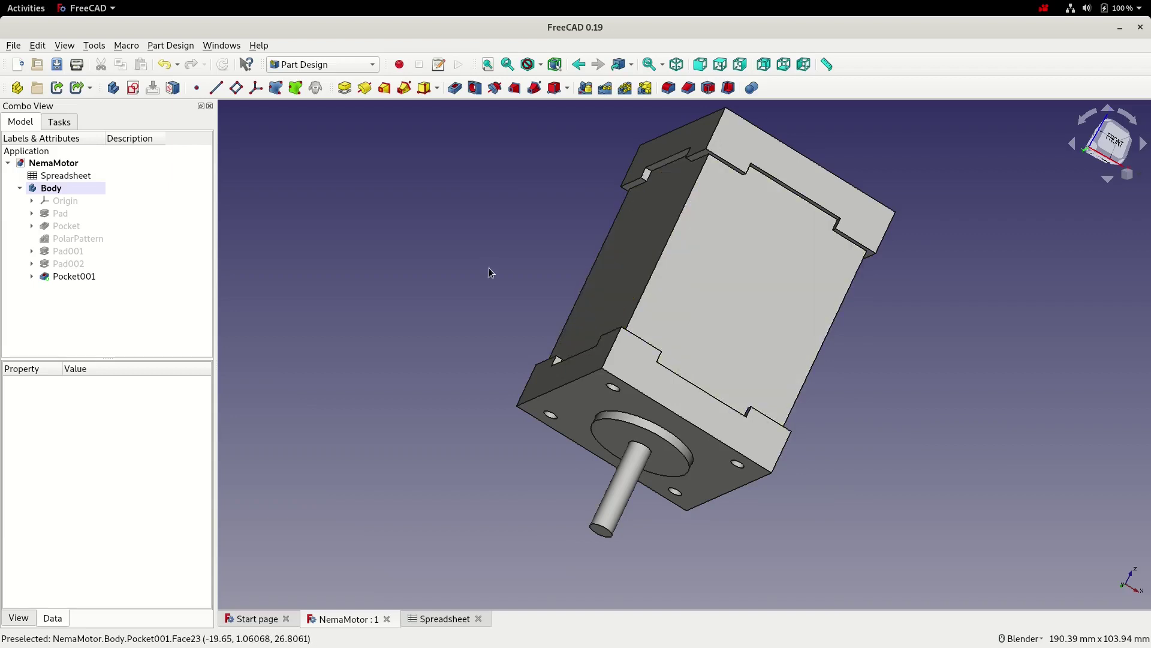
left_click(66, 201)
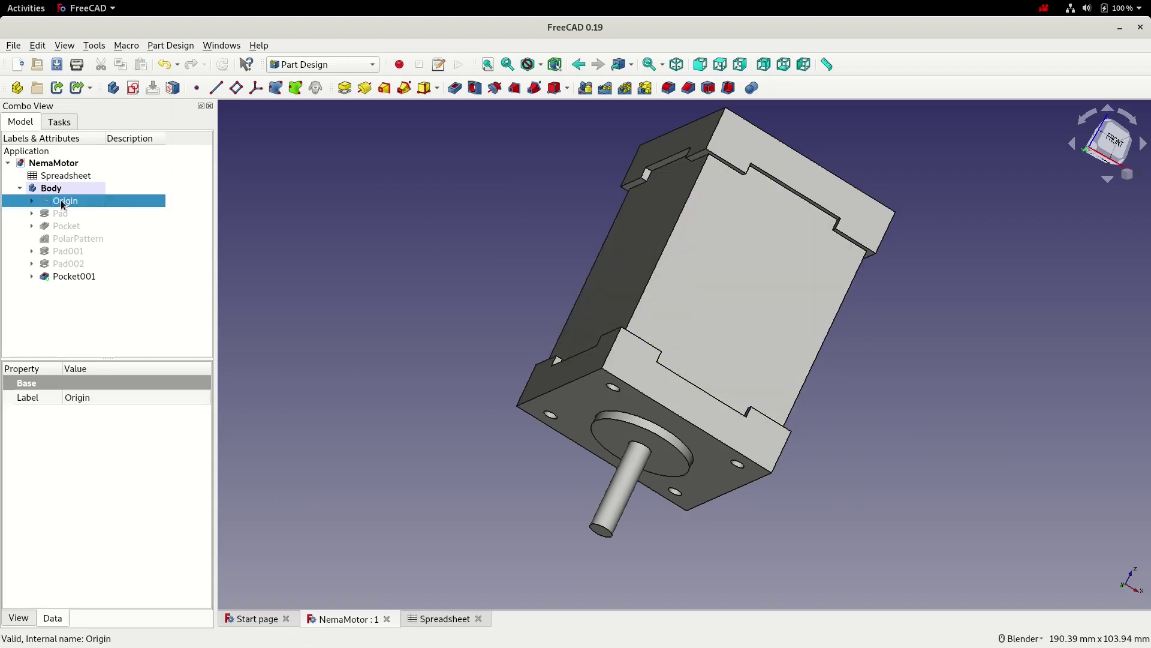
key("space")
left_click(468, 389)
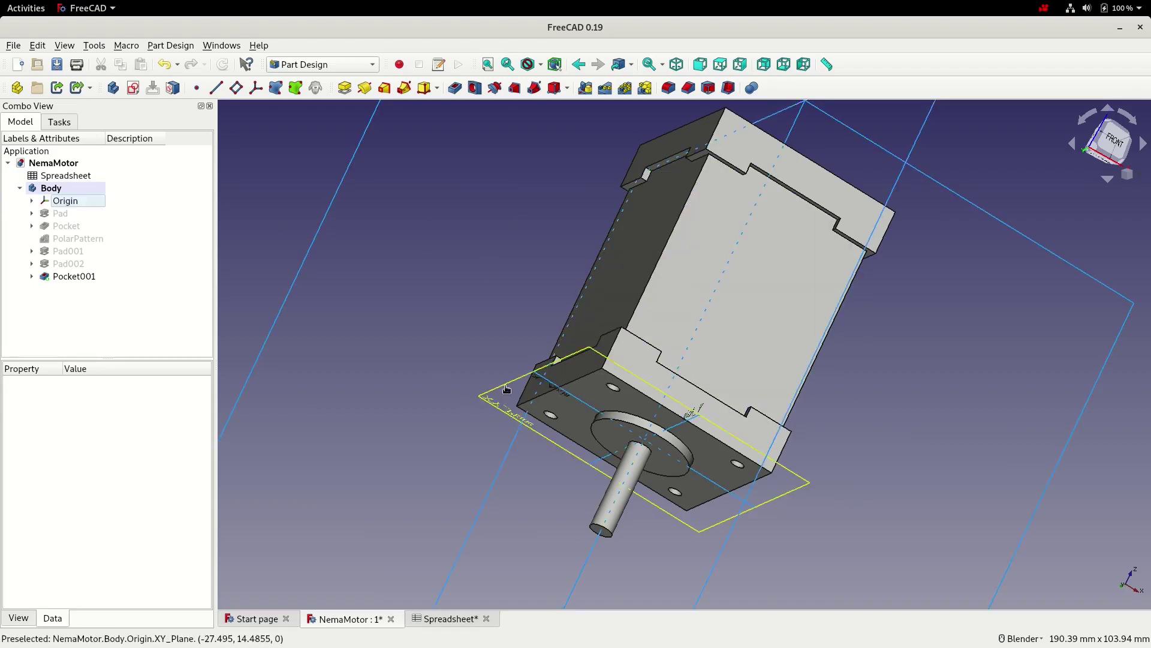
left_click(506, 390)
left_click(236, 88)
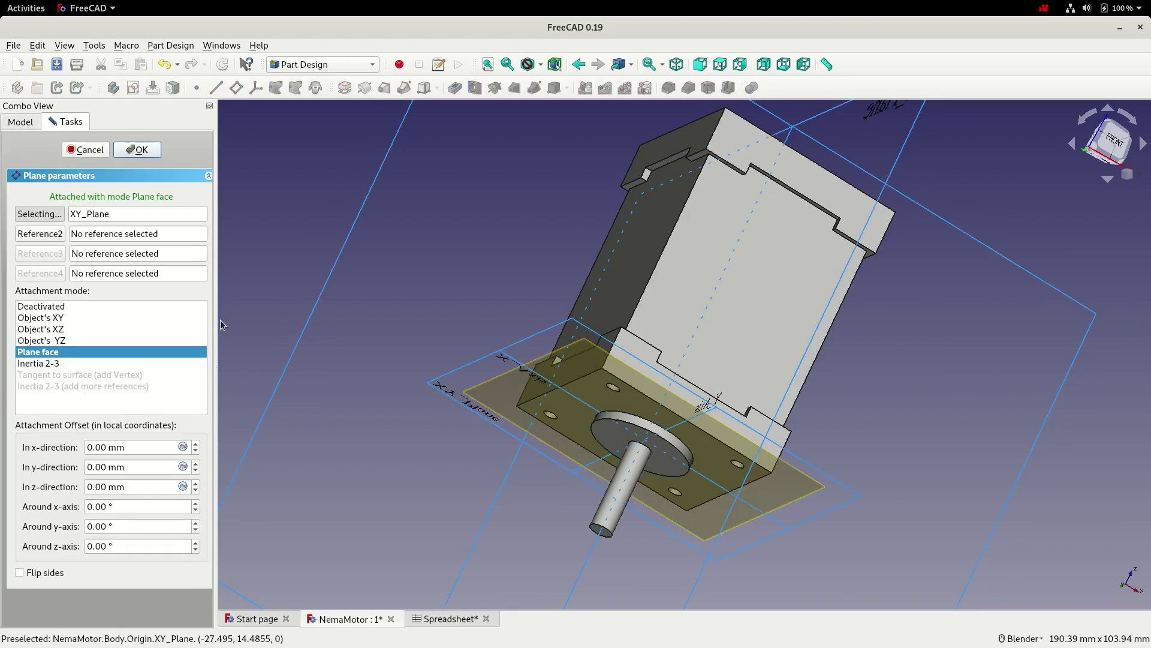
- Offset the datum plane in the z-direction by the formula Spreadsheet.dimEndLen, accept it and hide the origin
left_click(183, 486)
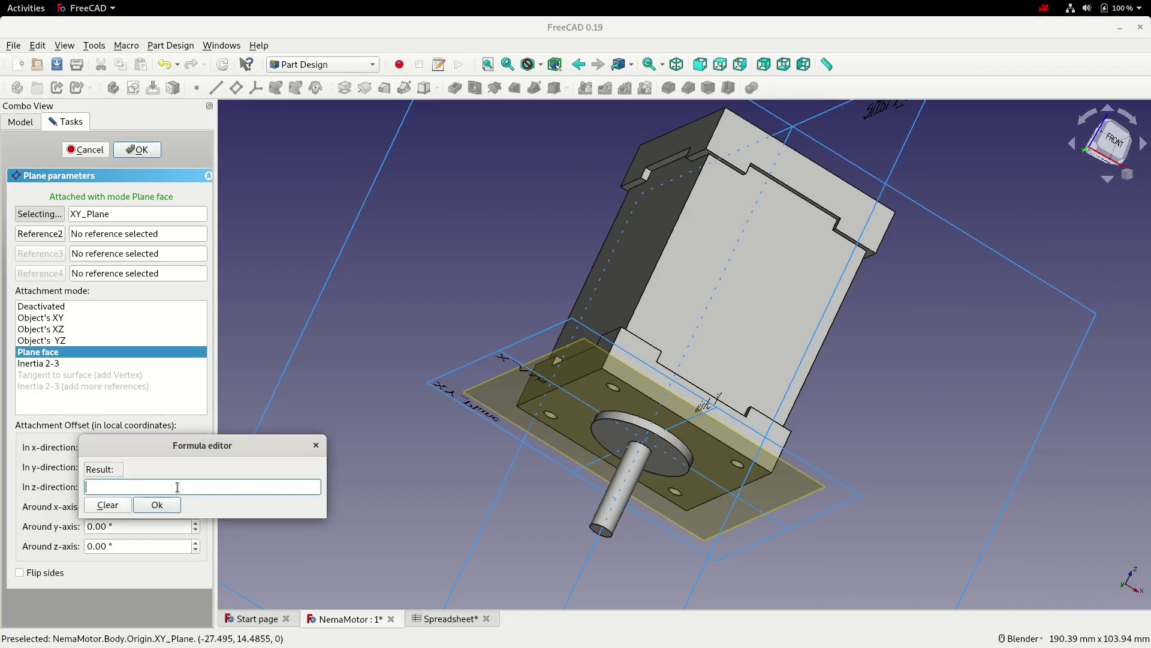
type("Spreadsheet.")
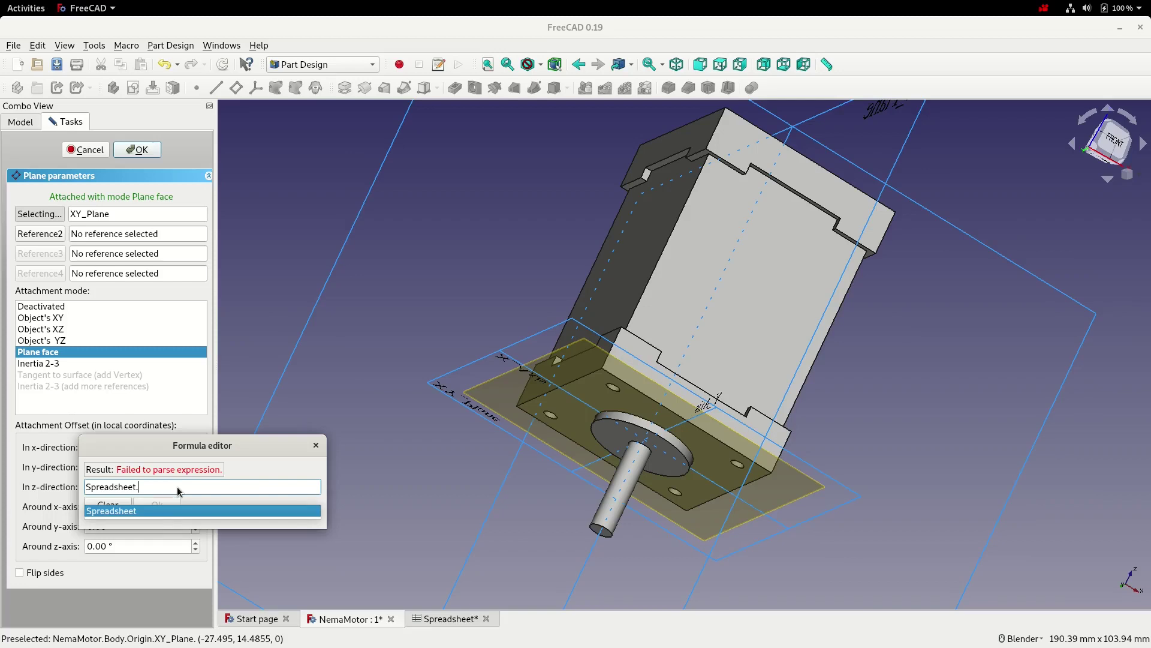
type("dimEndLen")
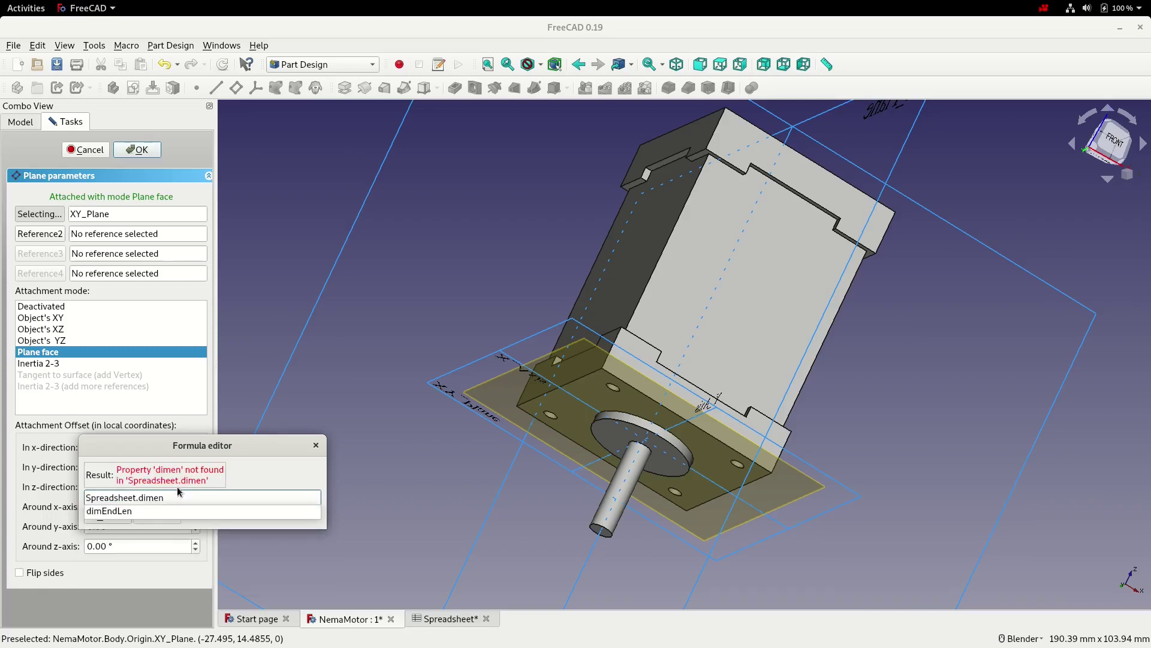
key("Return")
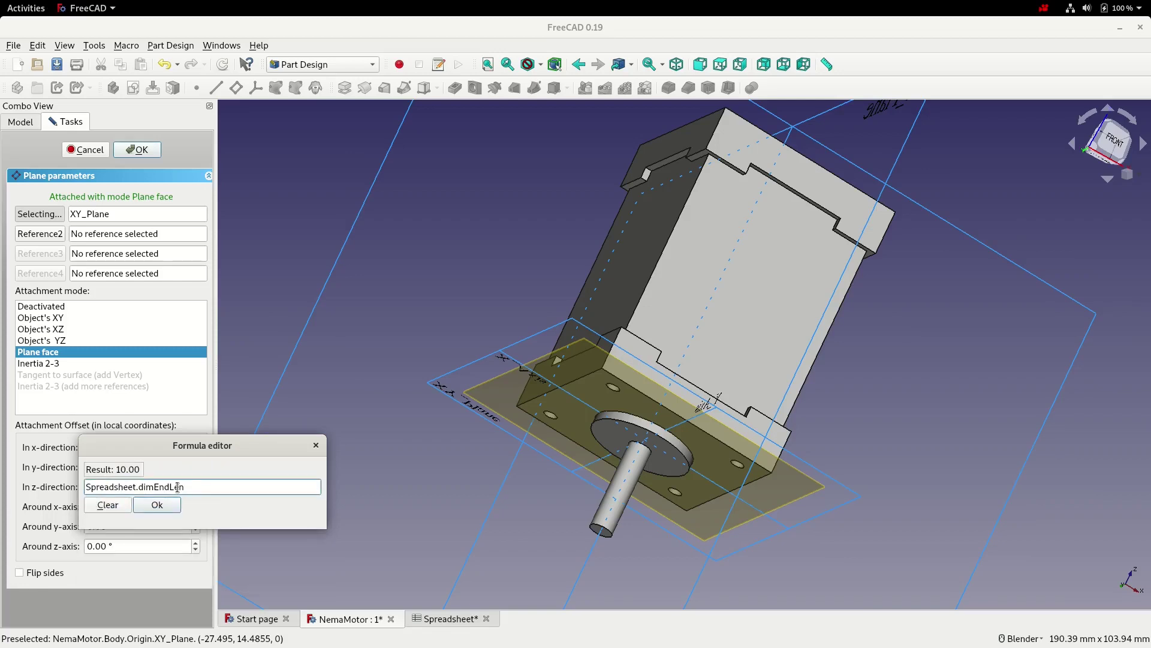
left_click(159, 506)
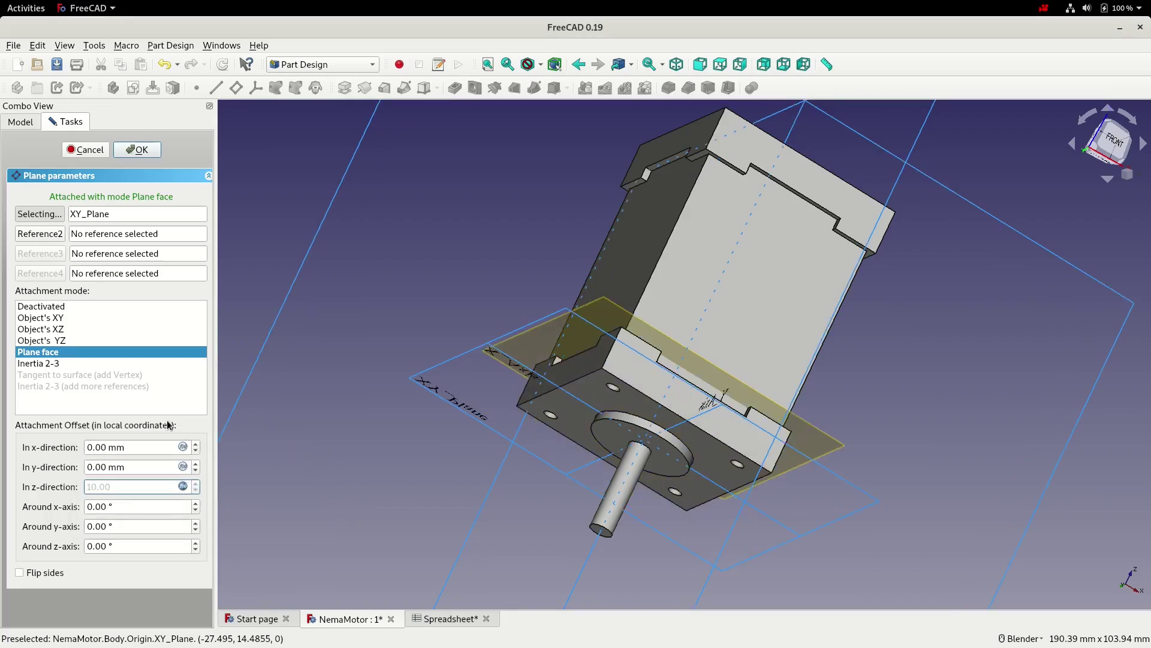
left_click(141, 153)
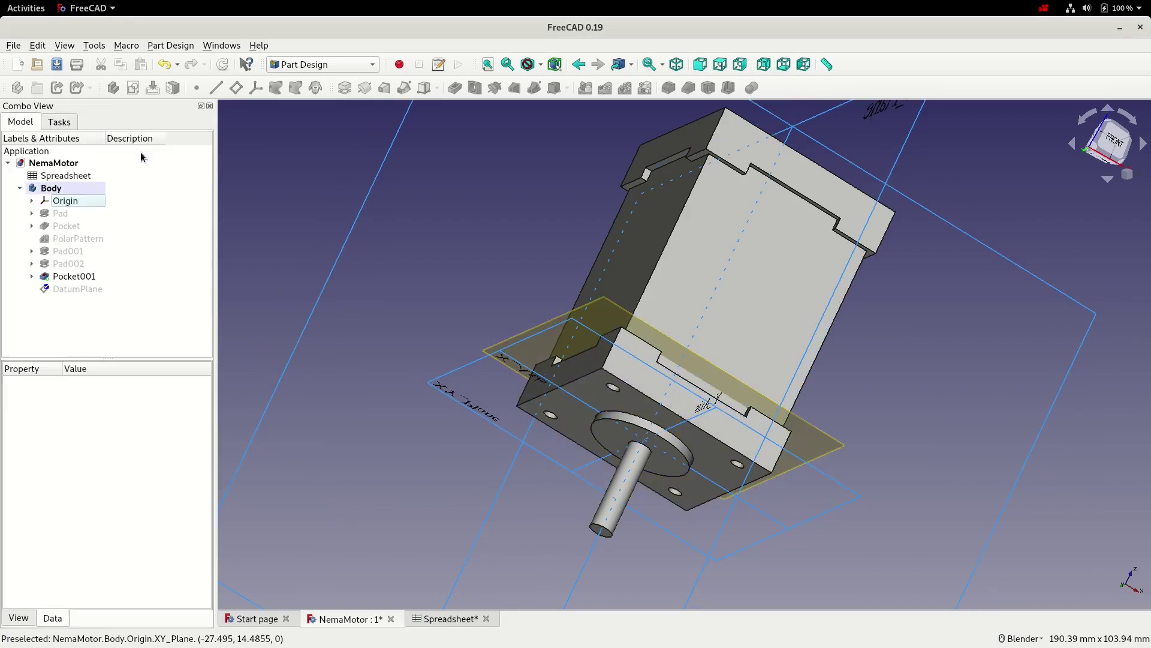
left_click(65, 201)
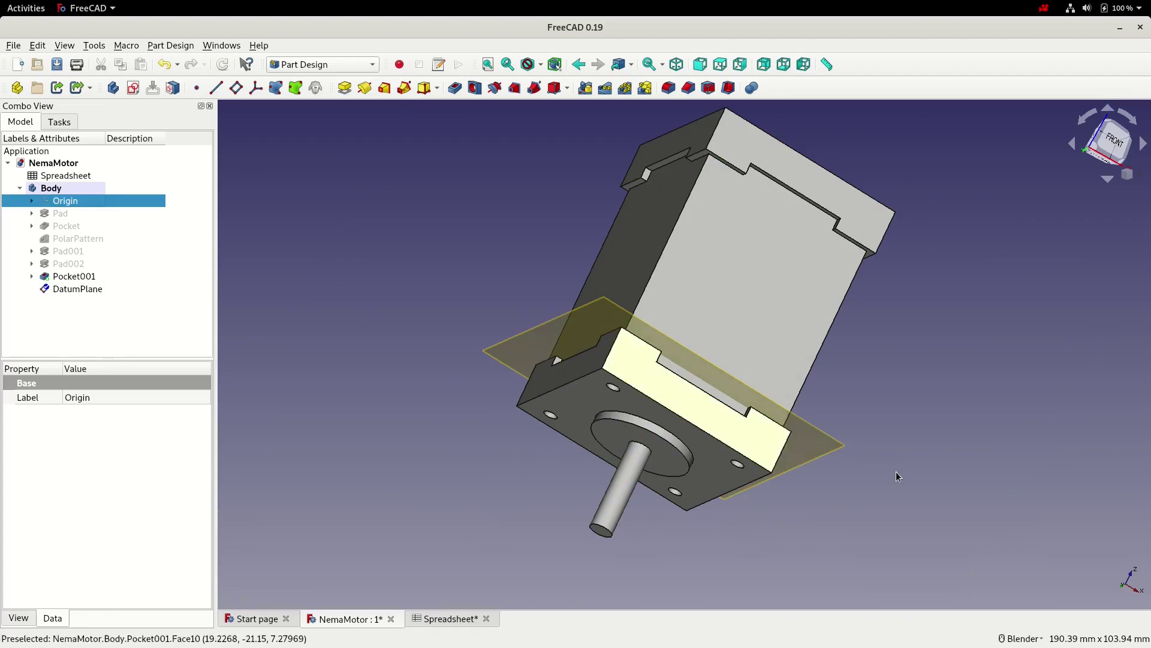
- Start a sketch on the datum plane and draw a circle near the body's upper-right corner, centred at about (23.8, 26.8) mm
middle_click_drag(898, 477, 730, 546)
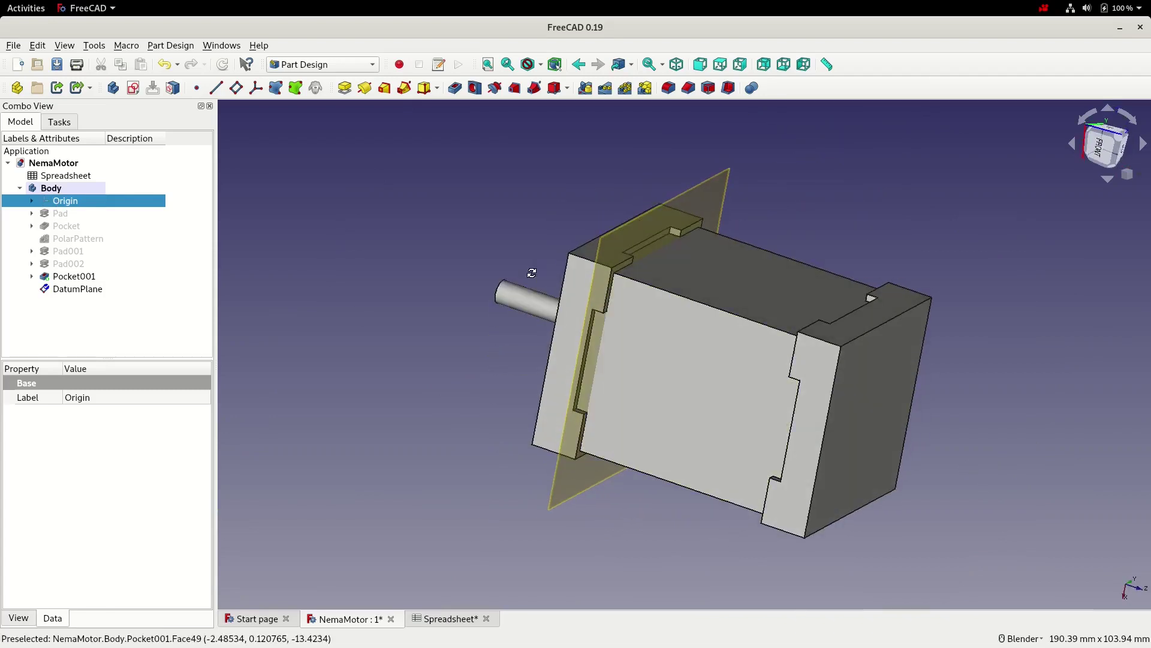
middle_click_drag(532, 273, 483, 269)
left_click(567, 246)
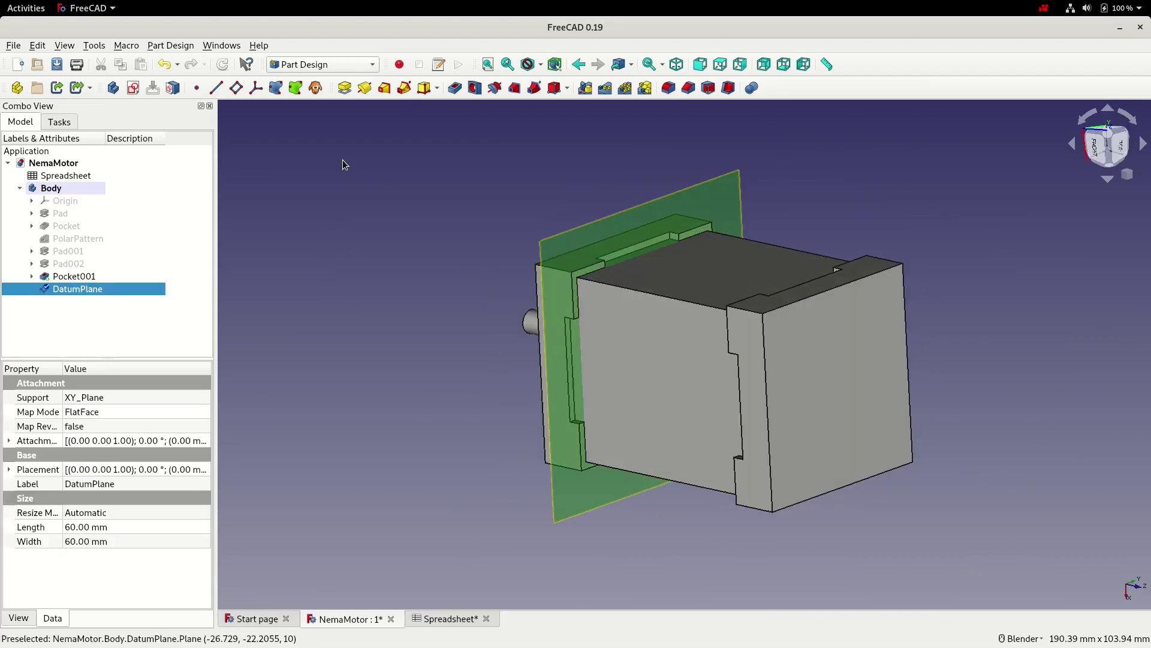
left_click(133, 88)
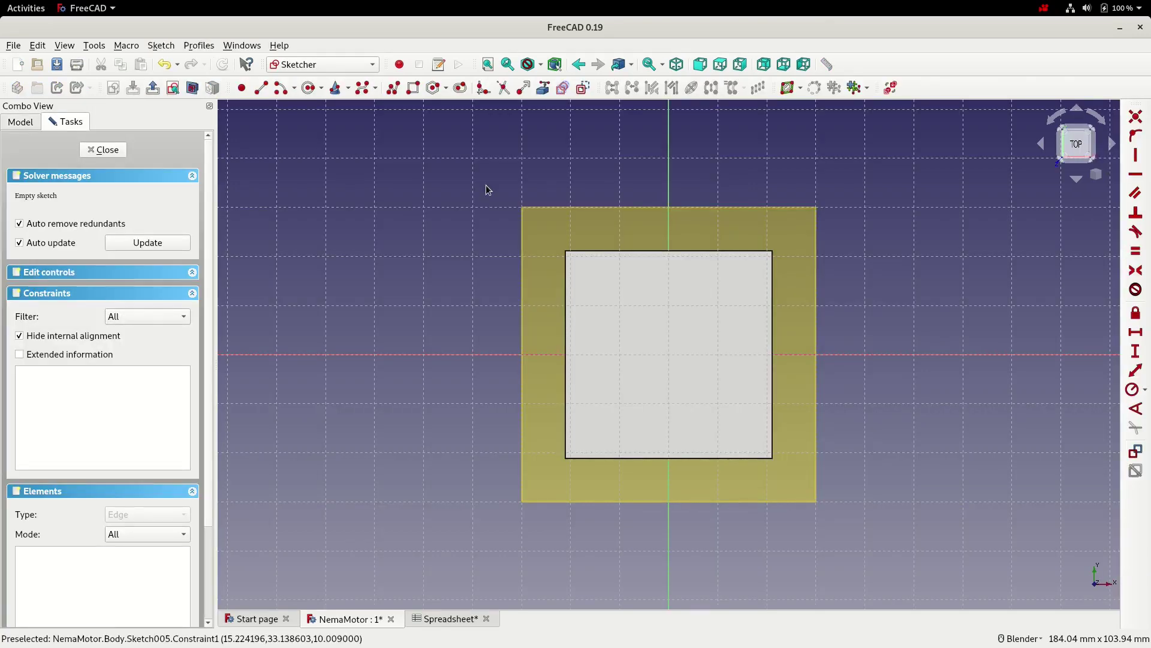
left_click(309, 88)
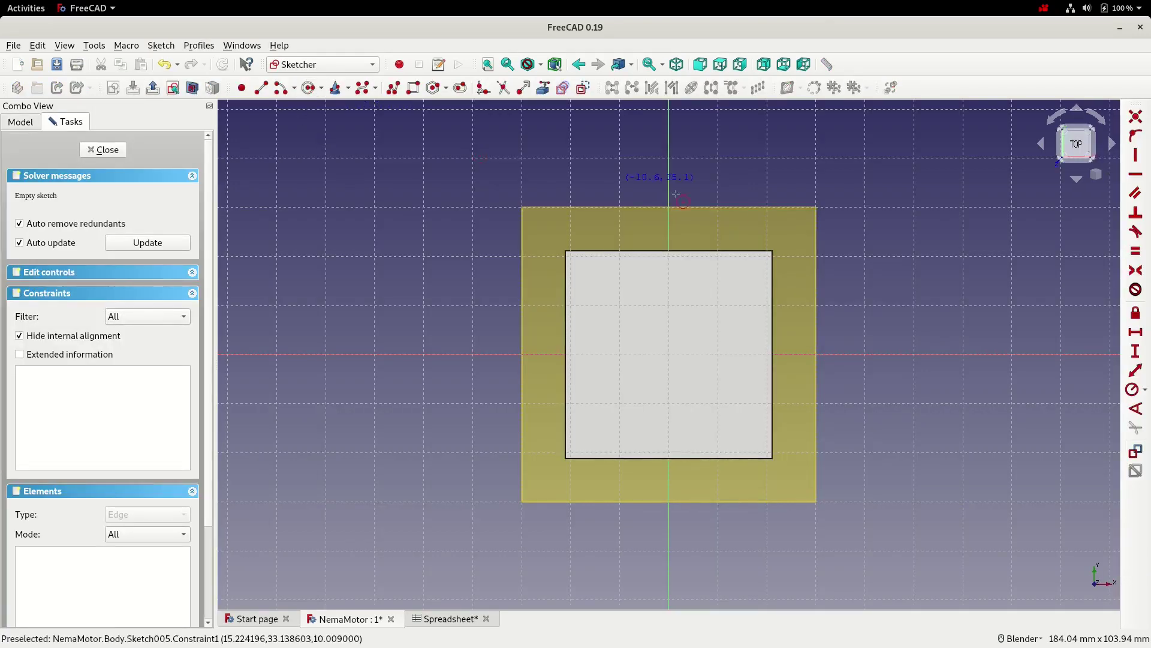
left_click(786, 222)
left_click(834, 256)
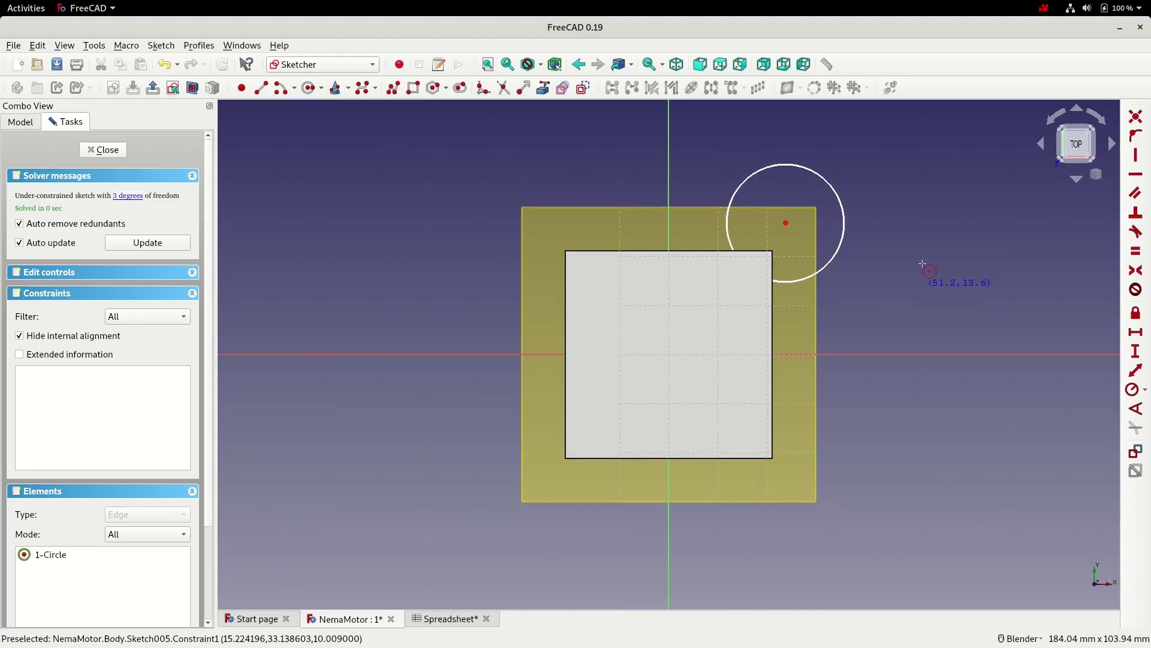
key("Escape")
- Constrain the horizontal distance from the origin to the circle's centre with the formula Spreadsheet.dimBody / 2
left_click(786, 223)
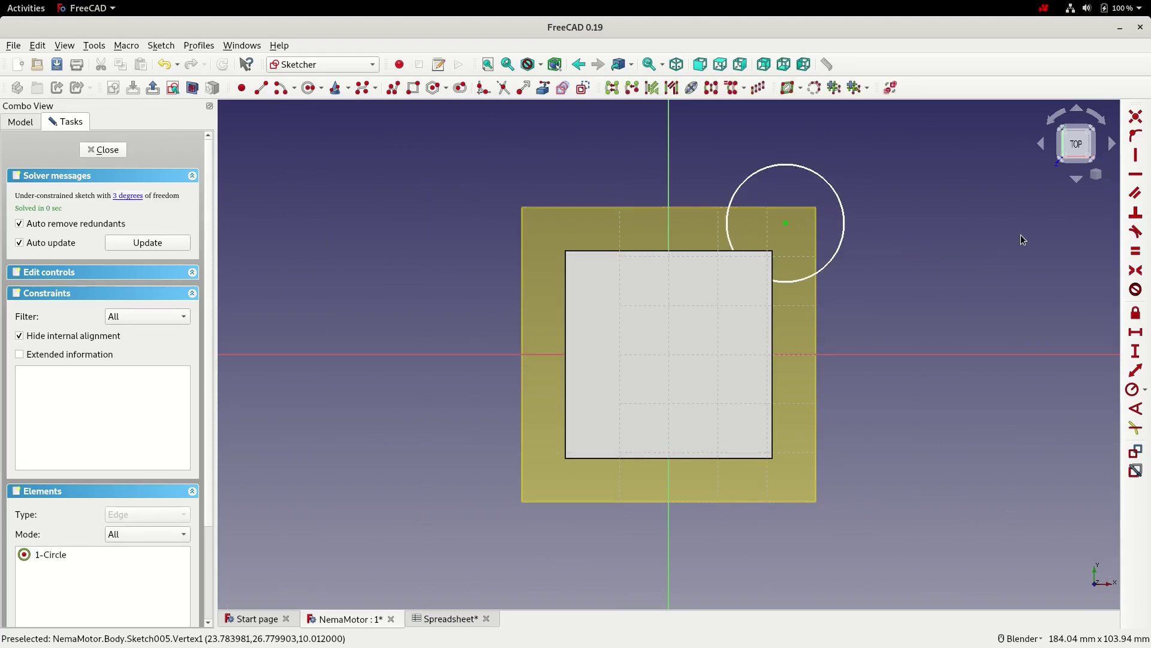
left_click(1135, 332)
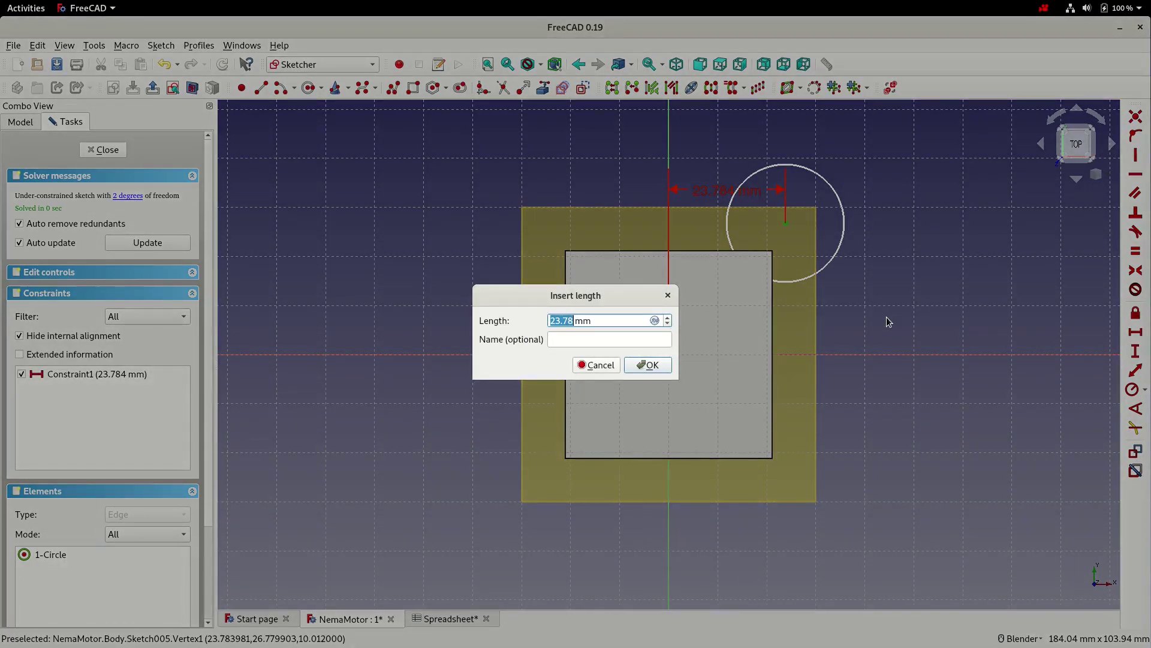
left_click(654, 321)
type("Spreadsheet.")
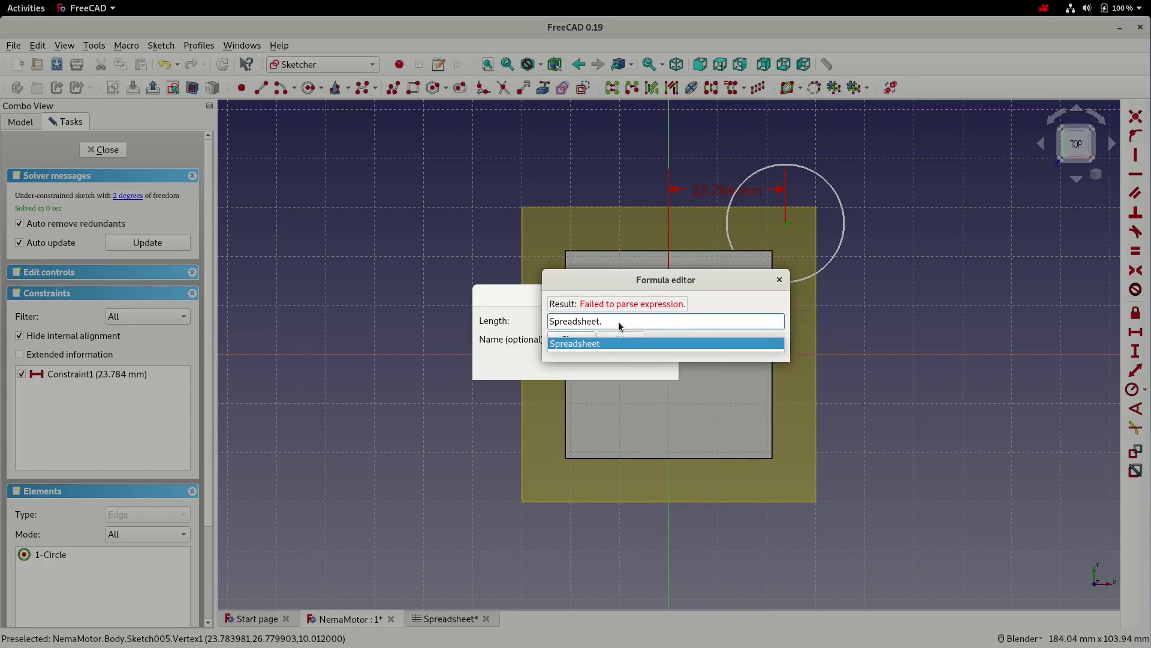
type("dim")
key("Down")
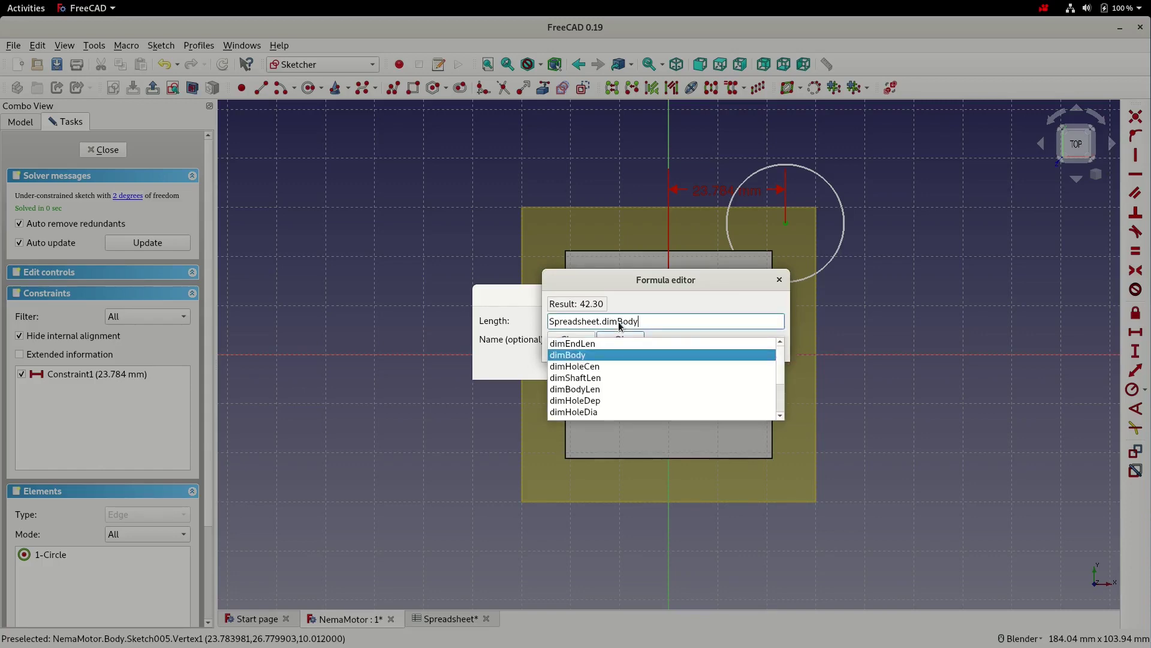
key("Return")
type("/ 2")
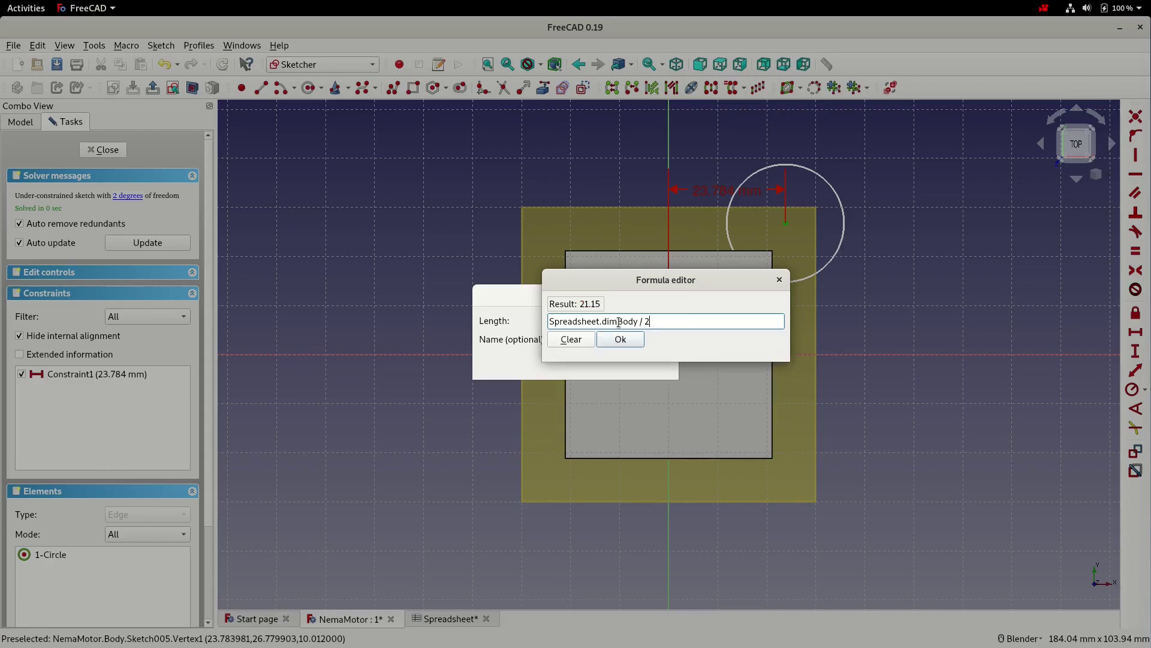
left_click(621, 339)
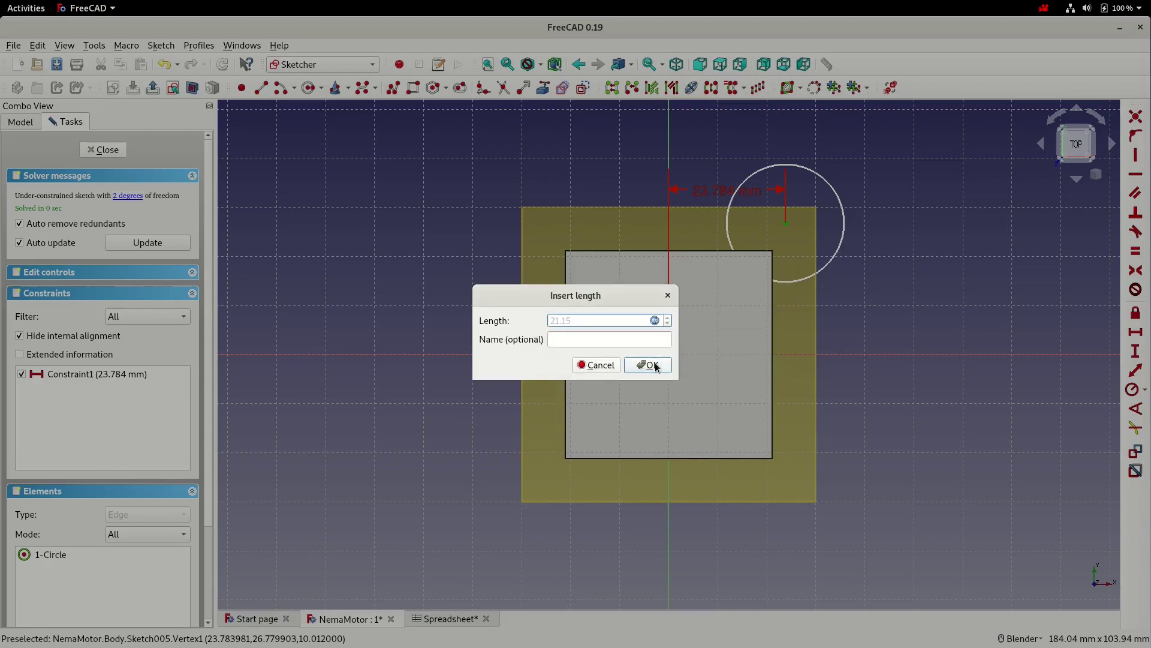
left_click(651, 366)
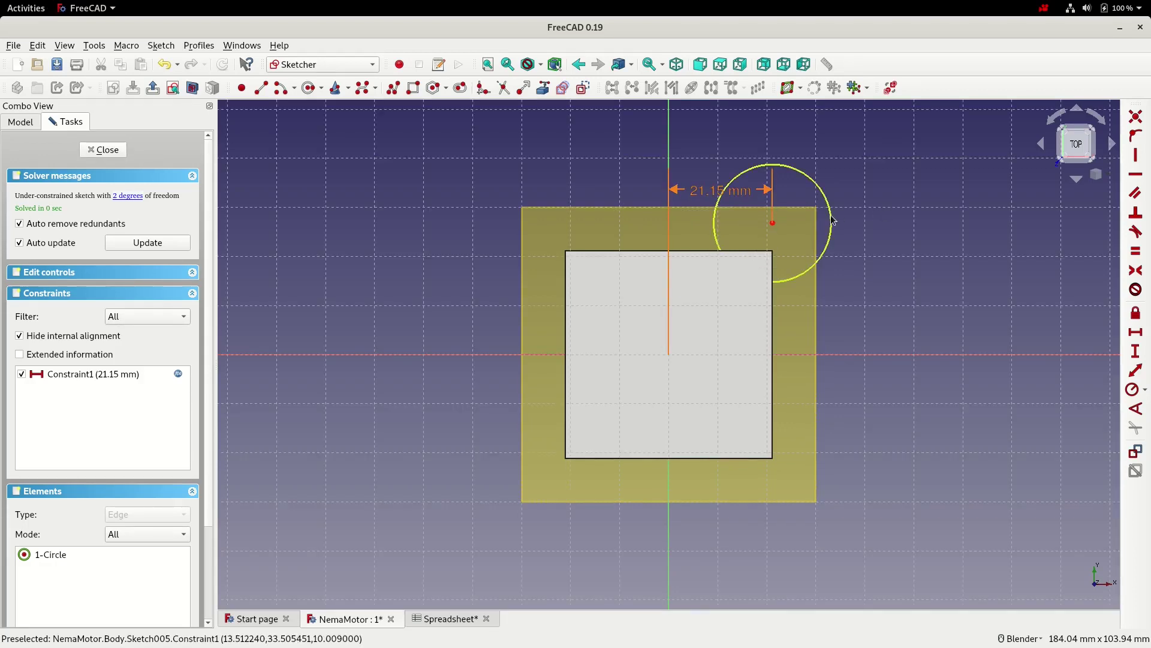
- Name the circle's horizontal distance constraint filletOffset
double_click(696, 192)
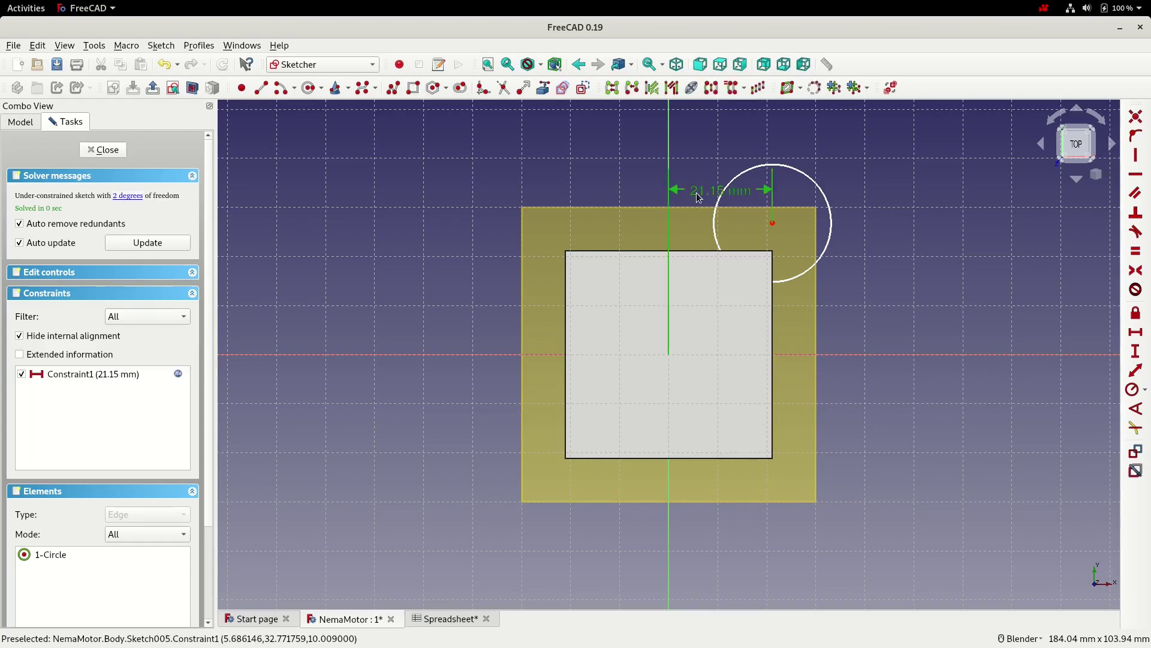
type("filletOffset")
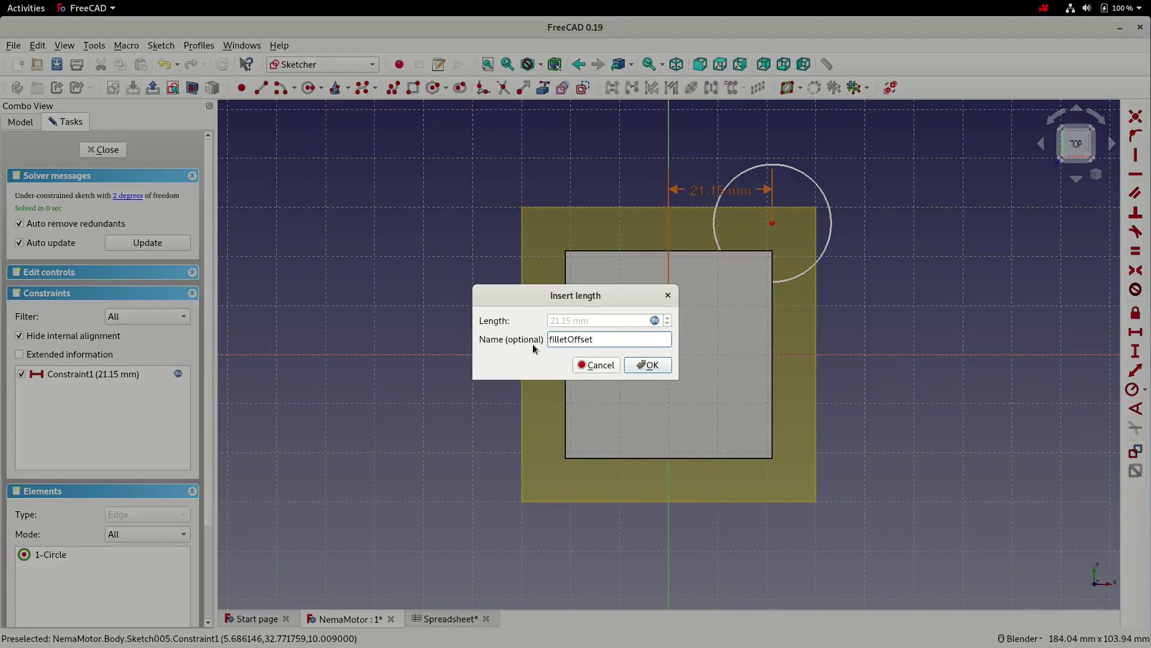
left_click(642, 367)
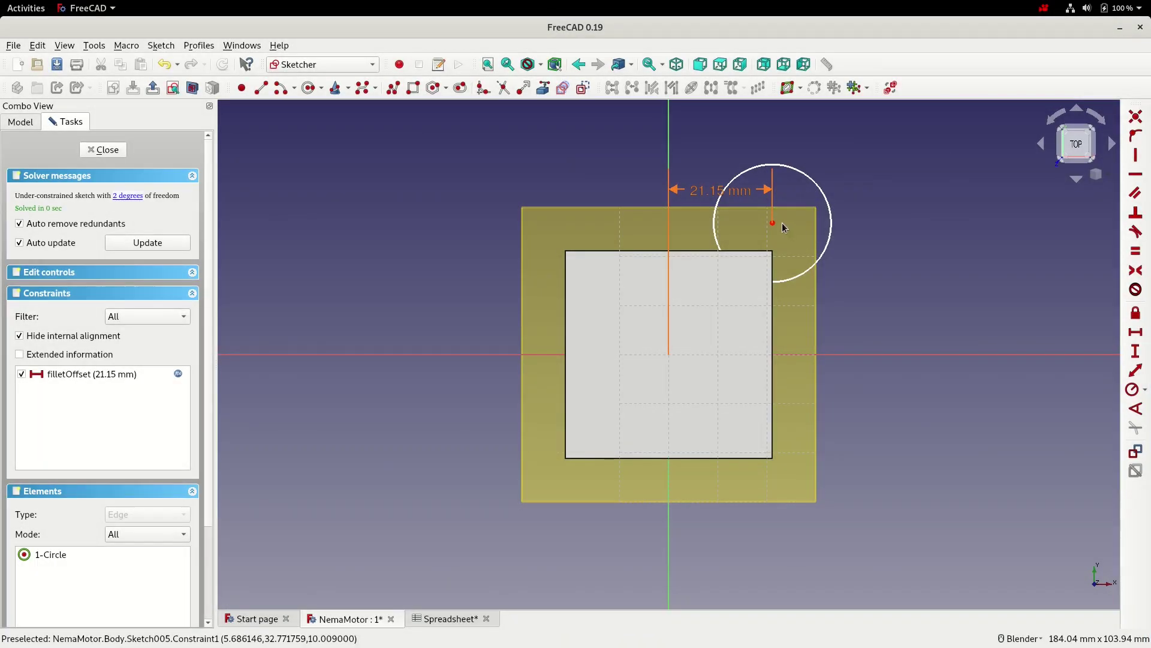
- Constrain the vertical distance from the origin to the circle's centre with the formula Constraints.filletOffset
left_click(773, 222)
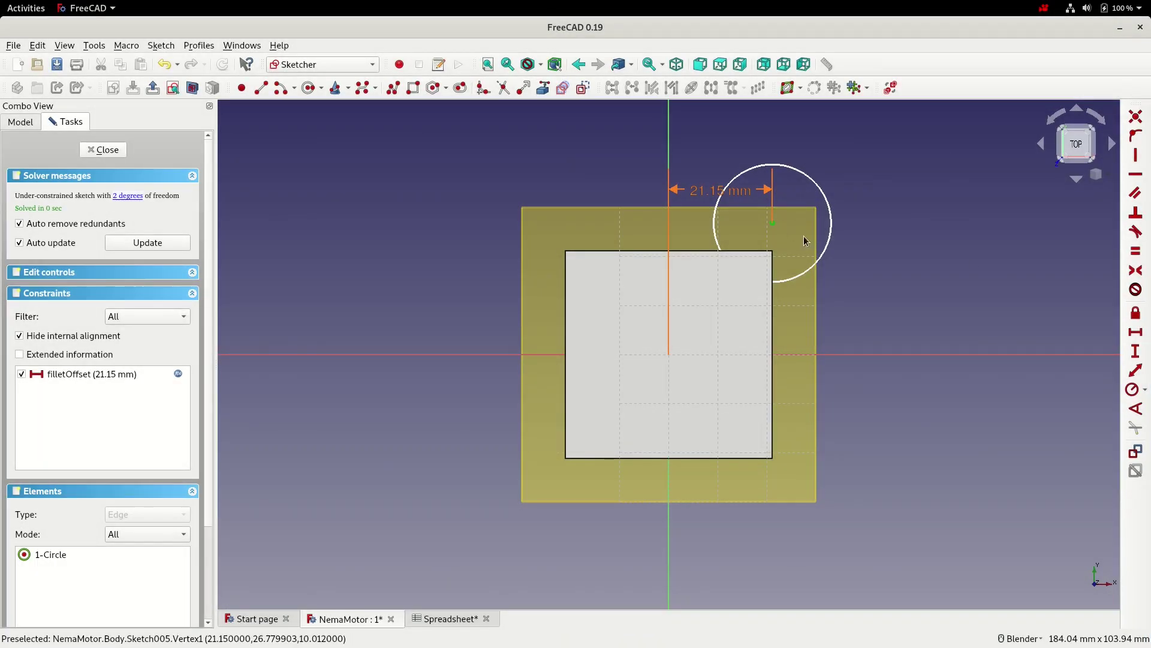
left_click(1135, 351)
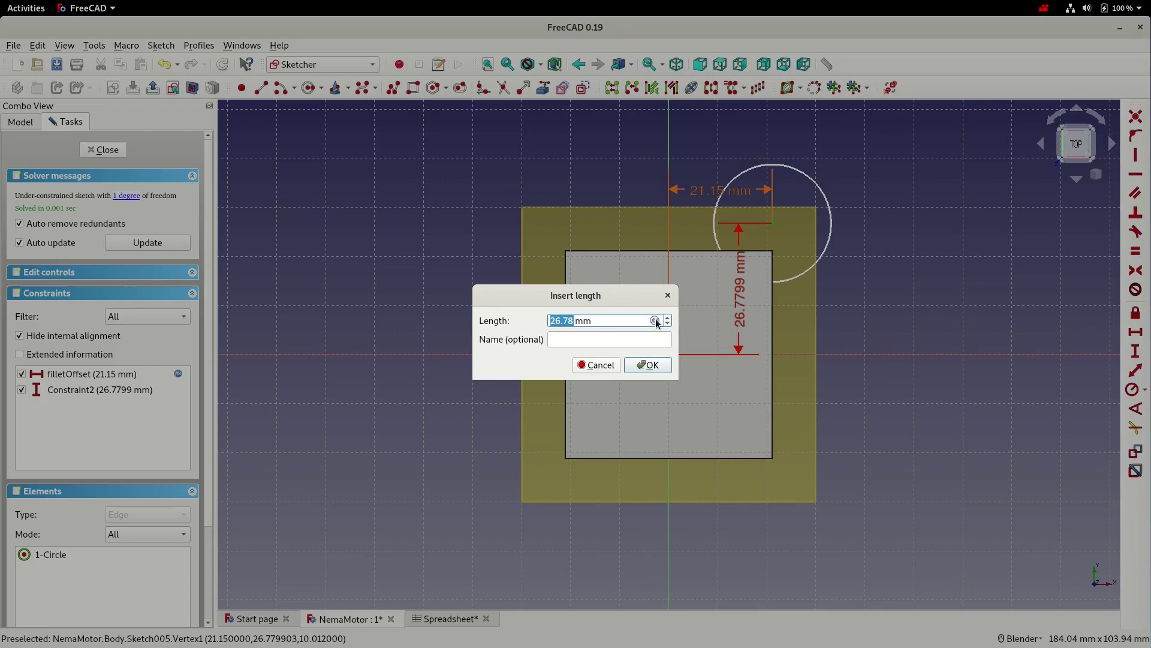
left_click(658, 321)
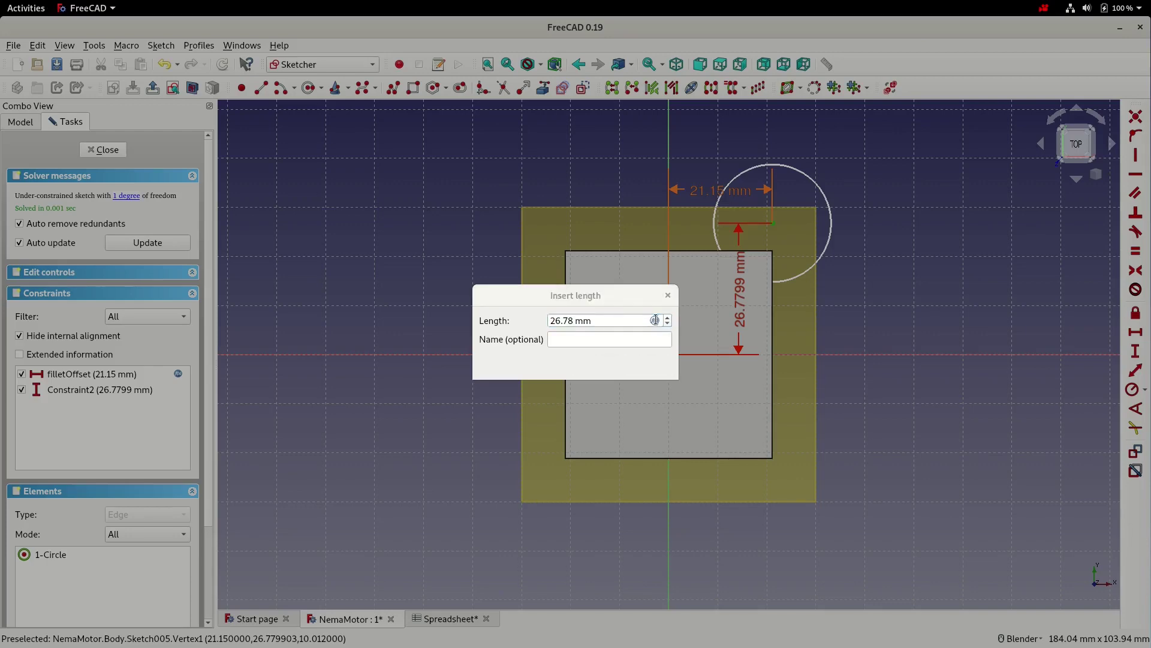
type("con")
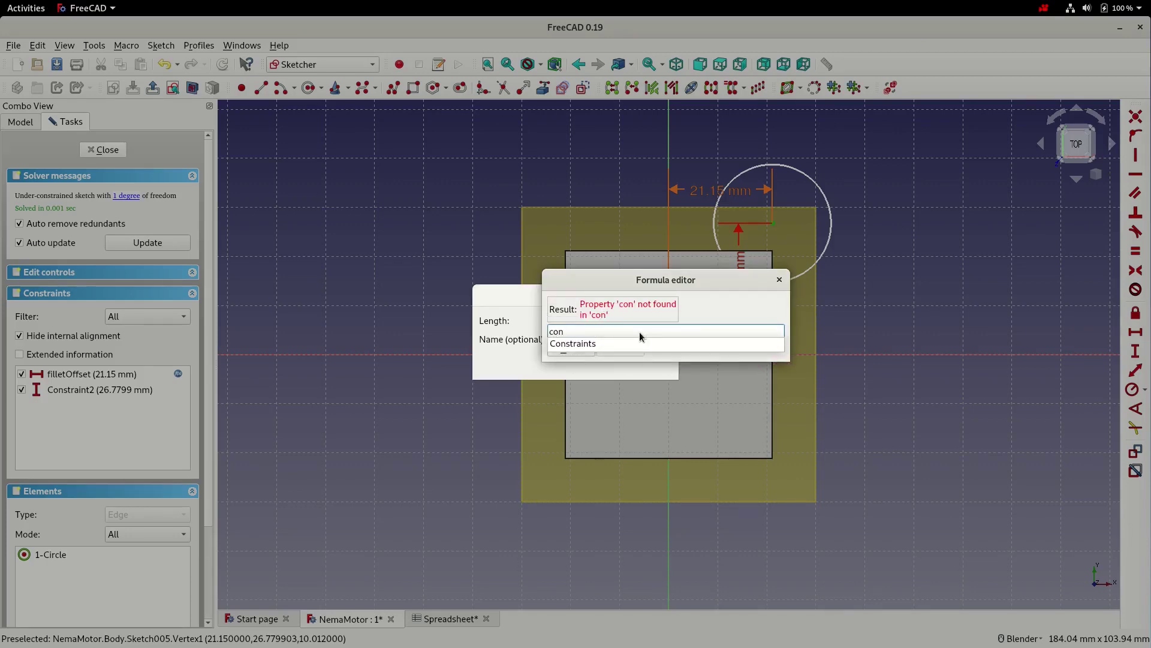
key("Down")
type(".filletO")
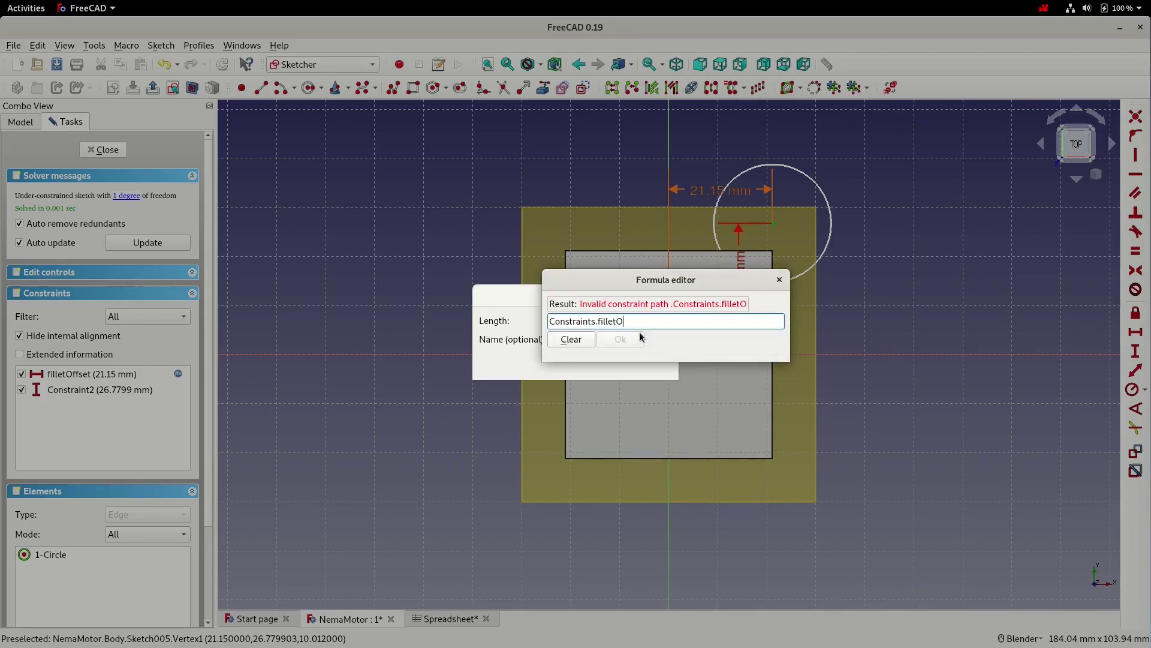
type("ffset")
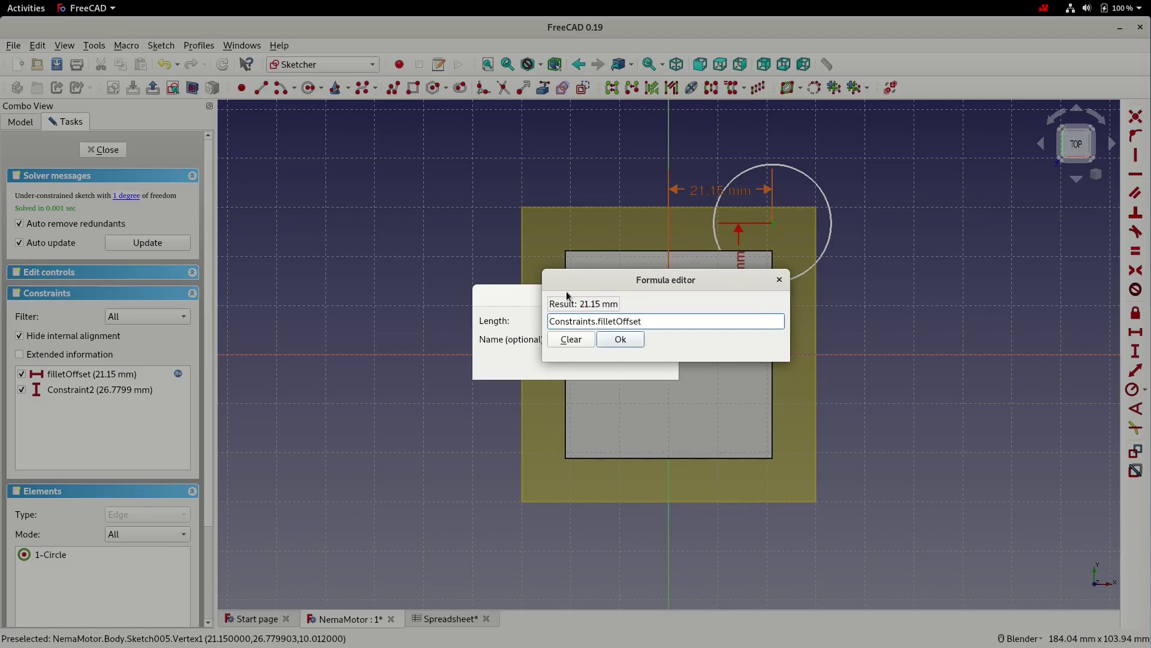
left_click(622, 340)
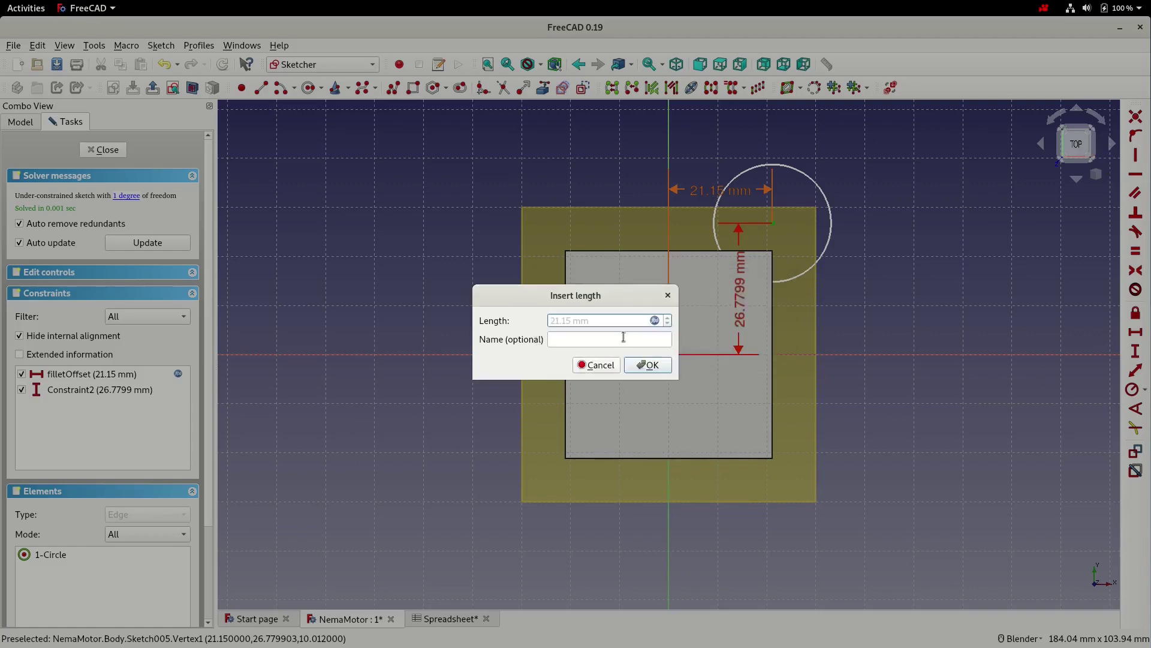
left_click(640, 366)
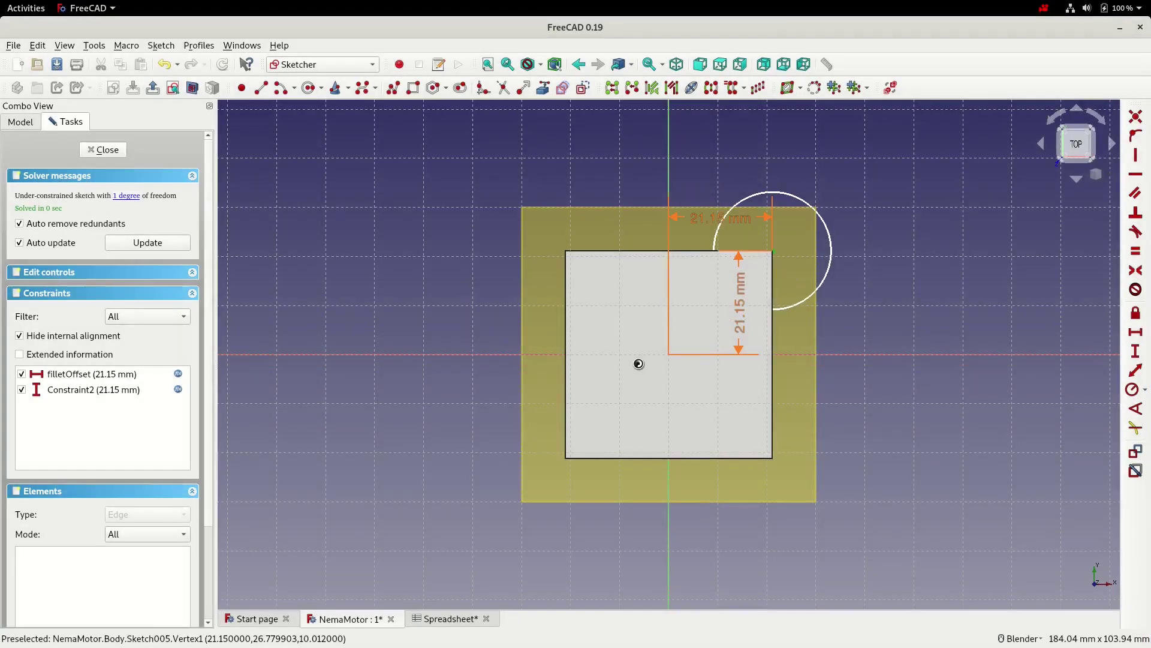
- Constrain the circle's radius with the formula Spreadsheet.dimEndLen / 2, close the sketch and save the document
left_click(831, 256)
left_click(1133, 389)
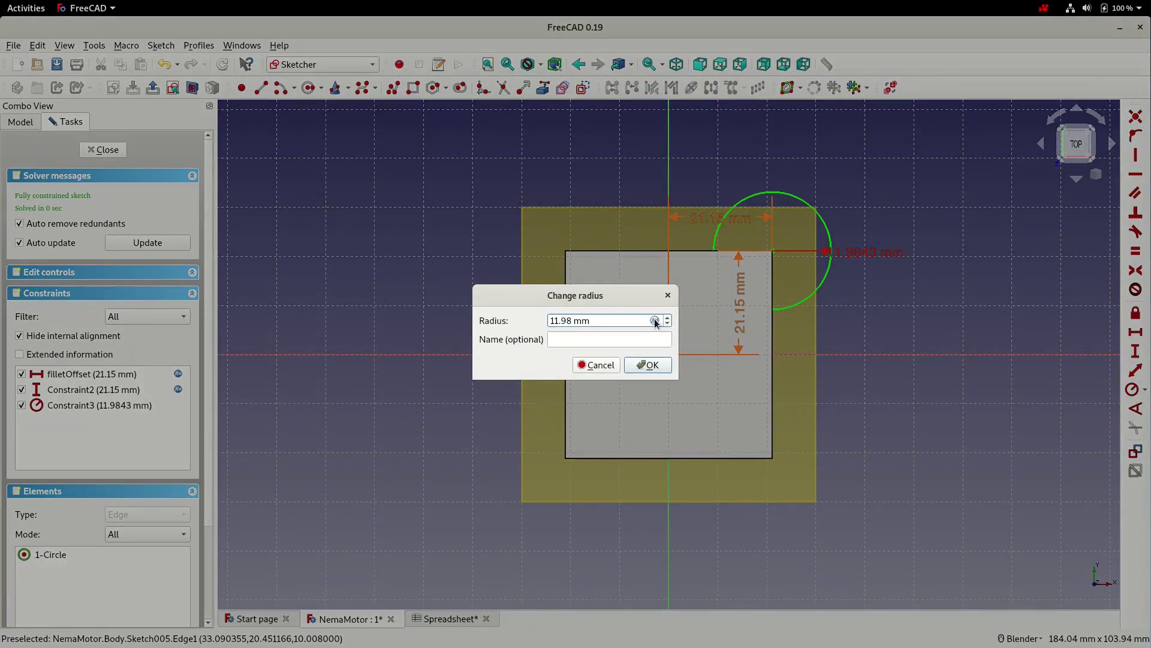
left_click(655, 321)
type("Spreadsheet.dimEndLen")
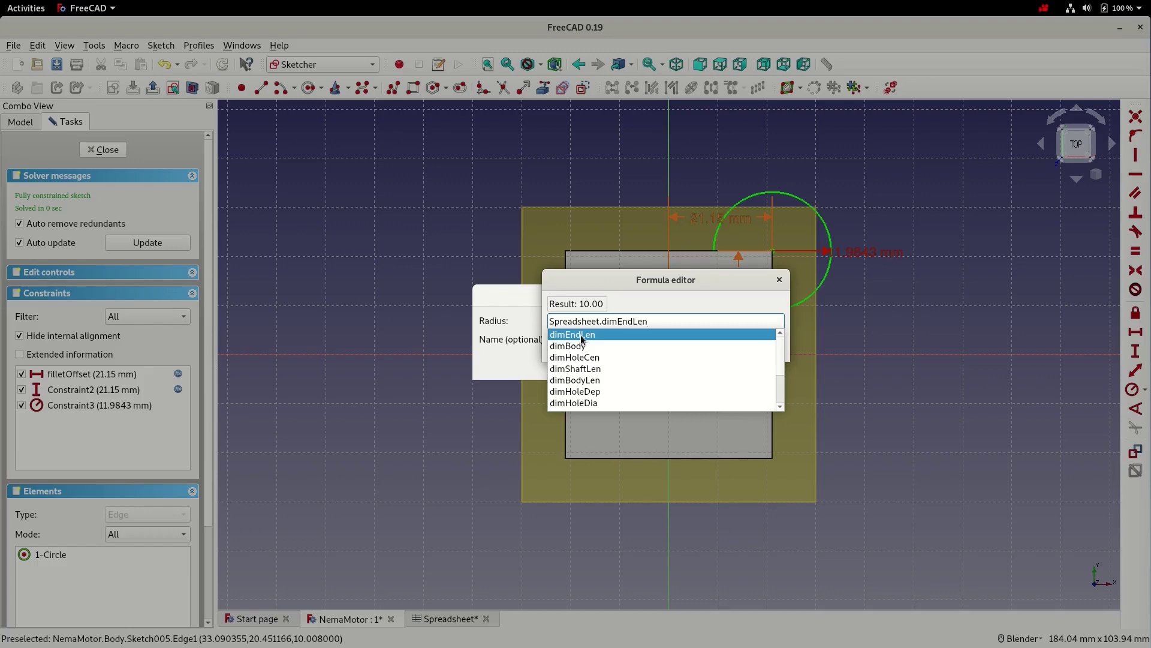
left_click(581, 335)
type("/ 2")
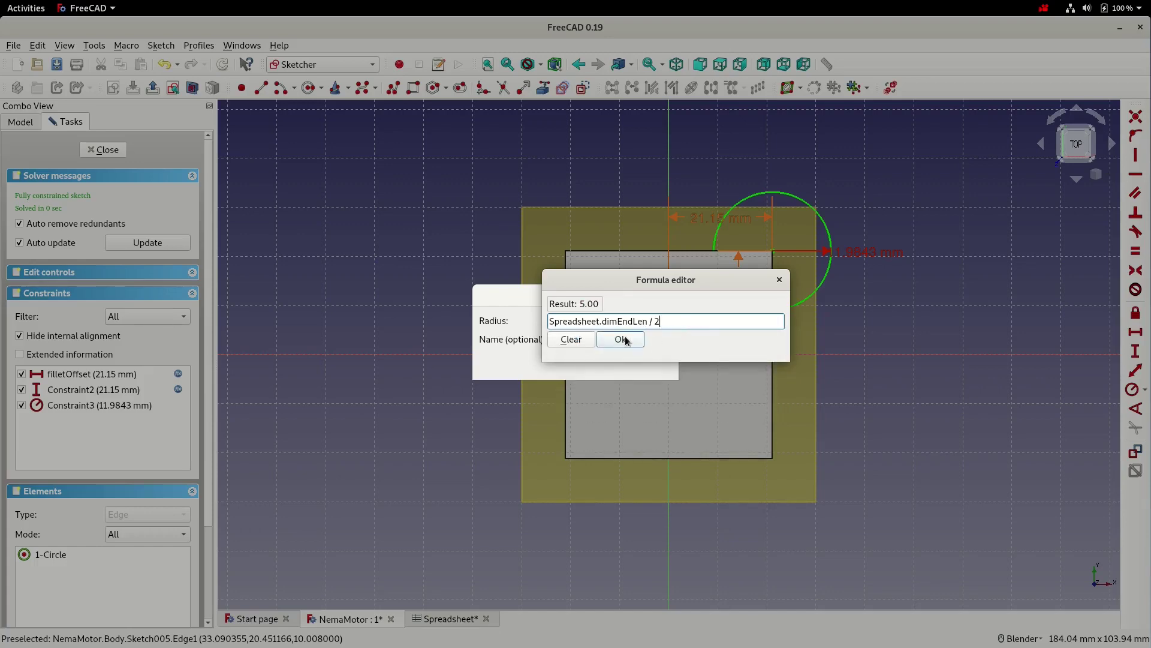
left_click(624, 341)
left_click(648, 366)
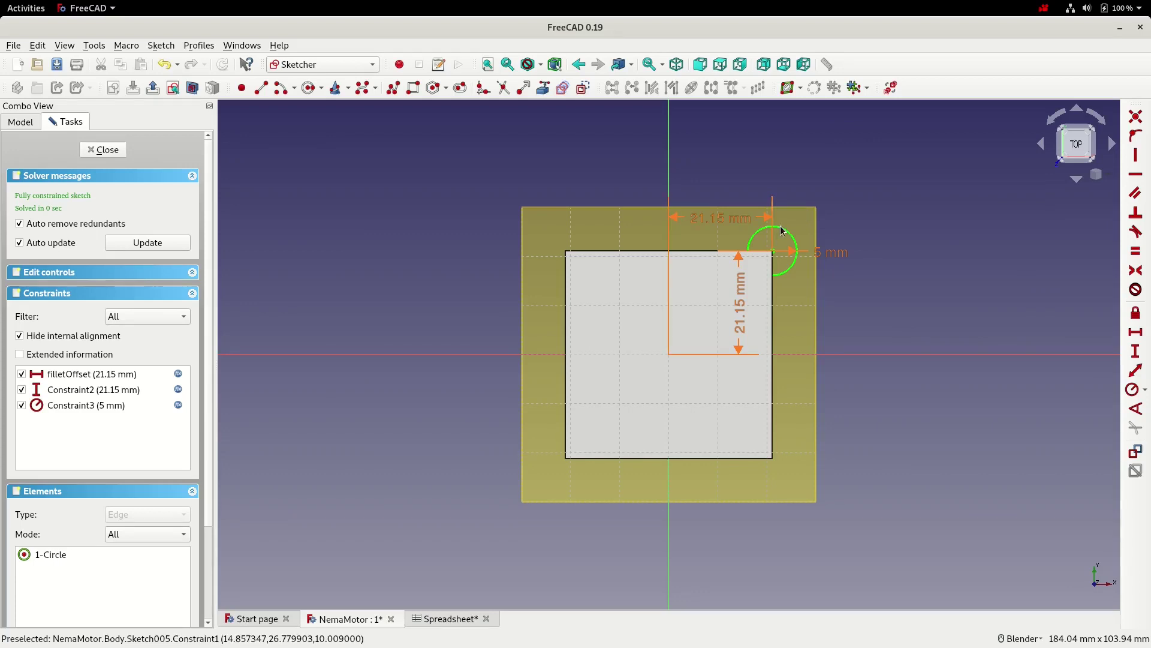
left_click(100, 150)
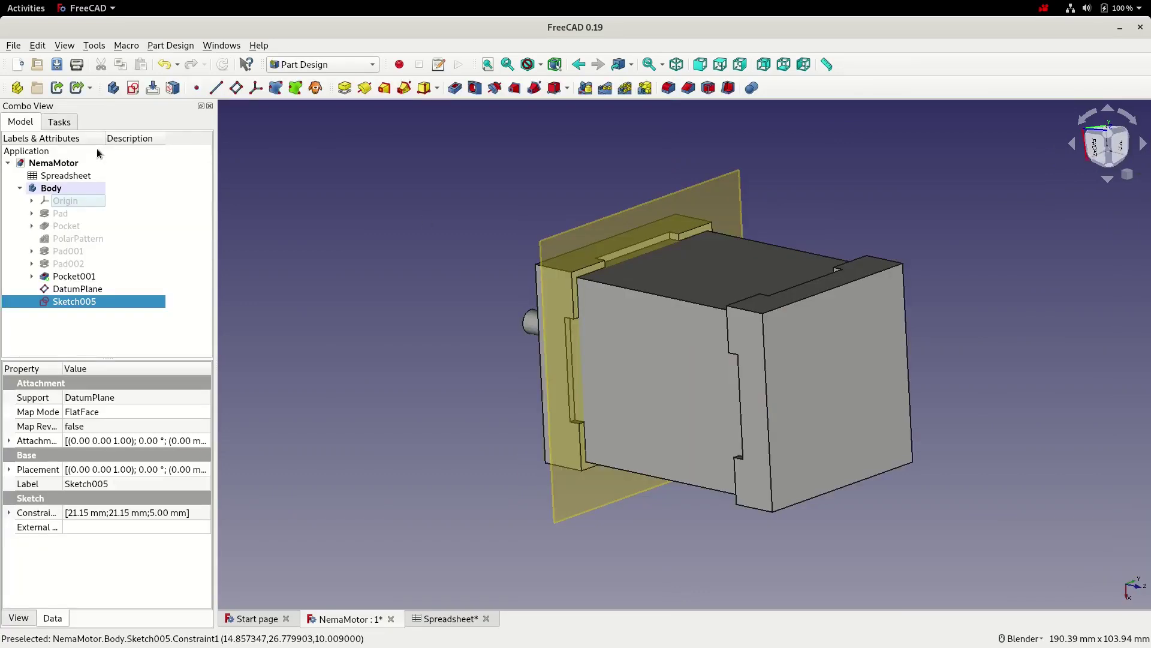
left_click(58, 64)
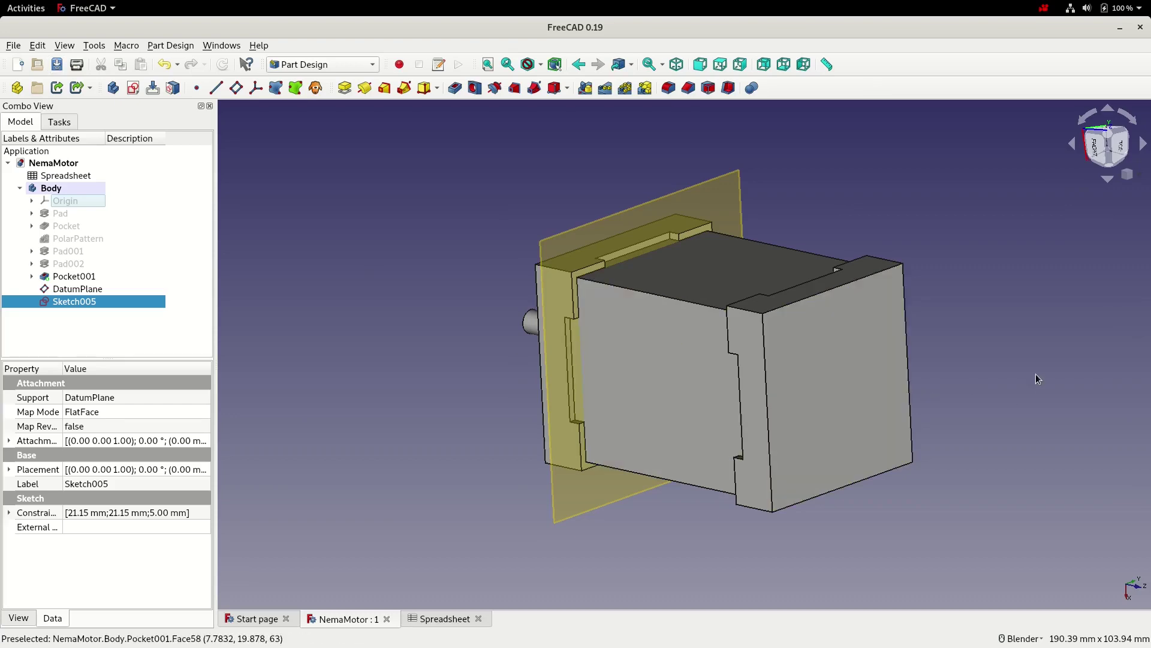
- Cut a subtractive pipe from the circle sketch along the long corner edge of the motor's middle section, and save the document
middle_click_drag(1035, 373, 790, 341)
scroll(790, 342, "up", 3)
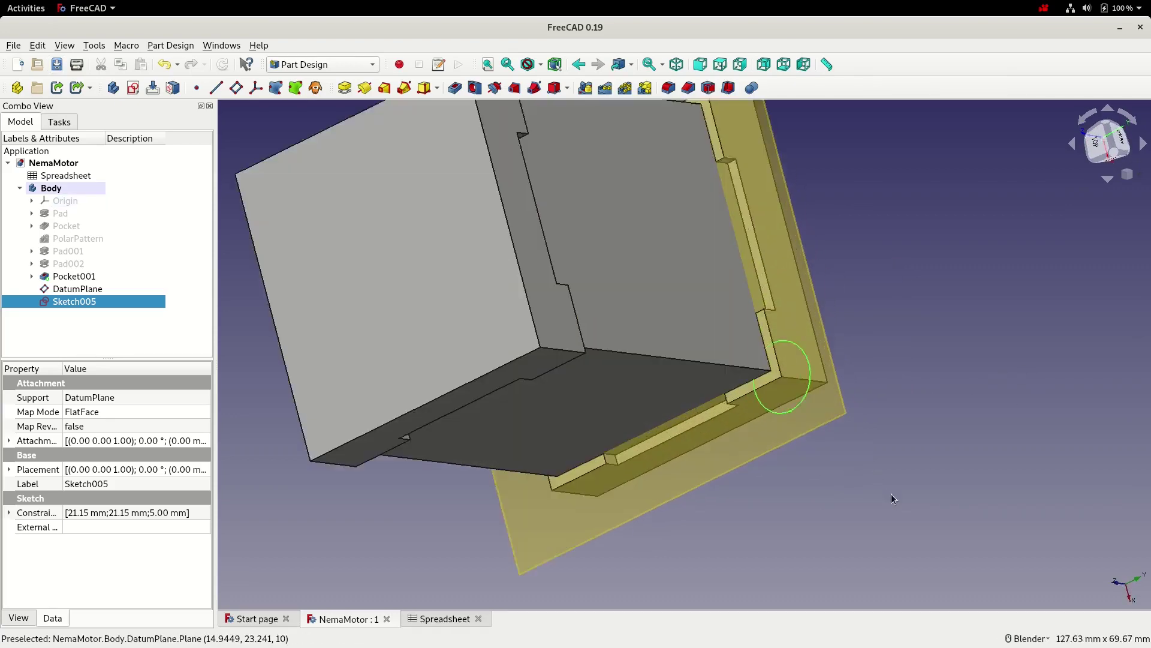
middle_click_drag(815, 297, 805, 337)
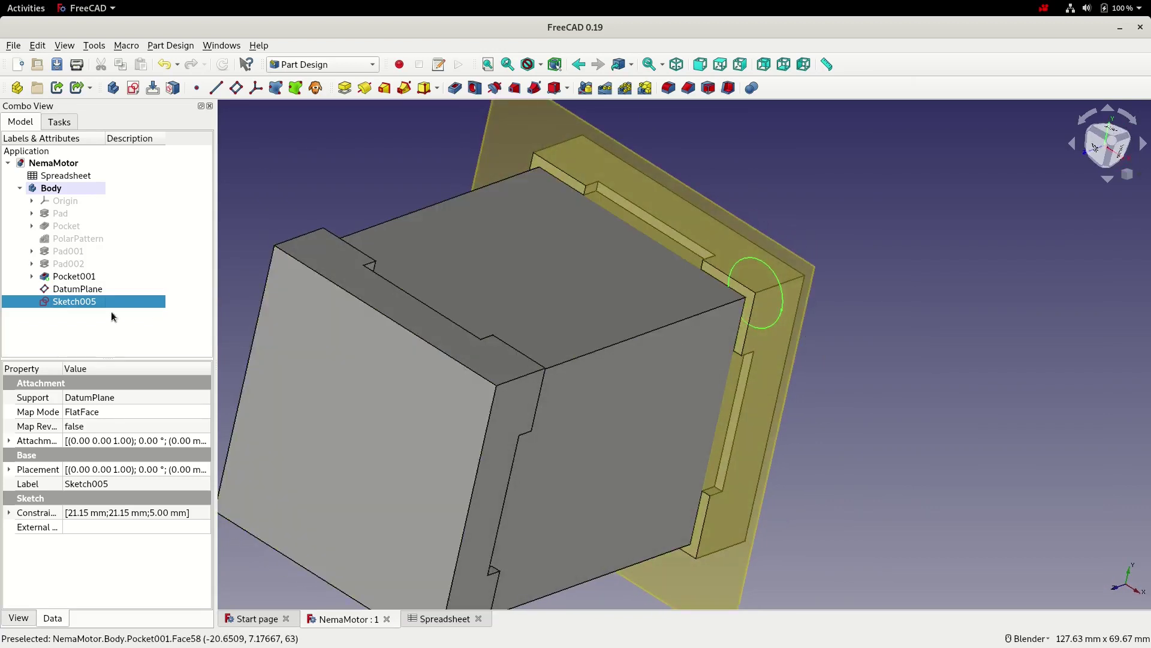
left_click(533, 89)
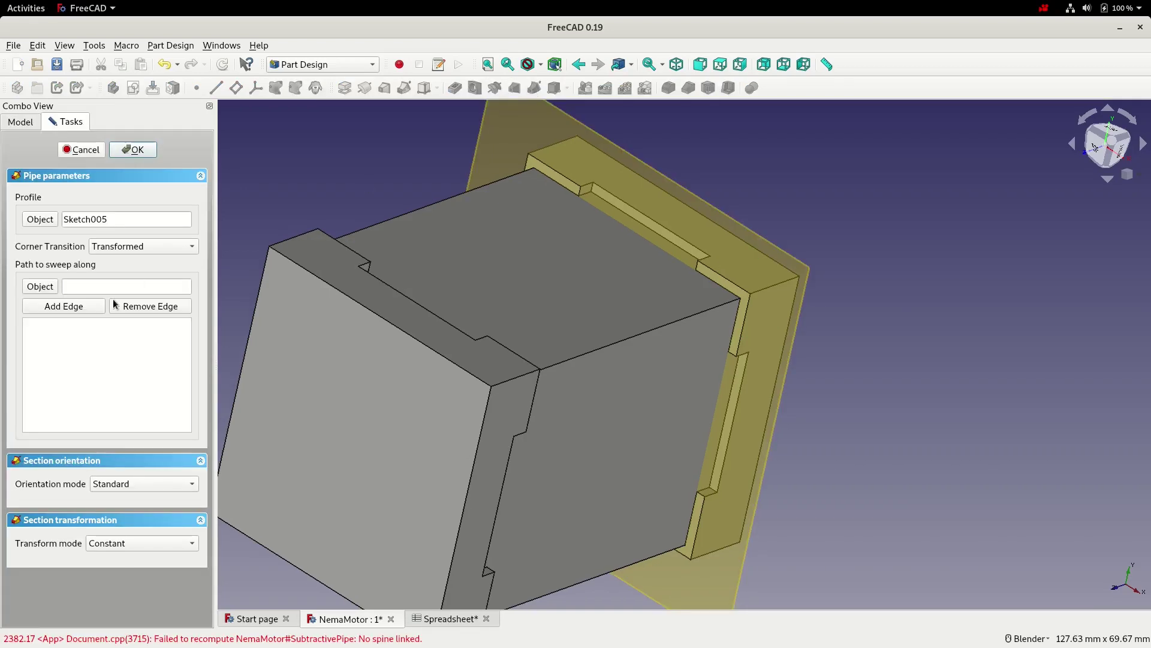
left_click(80, 309)
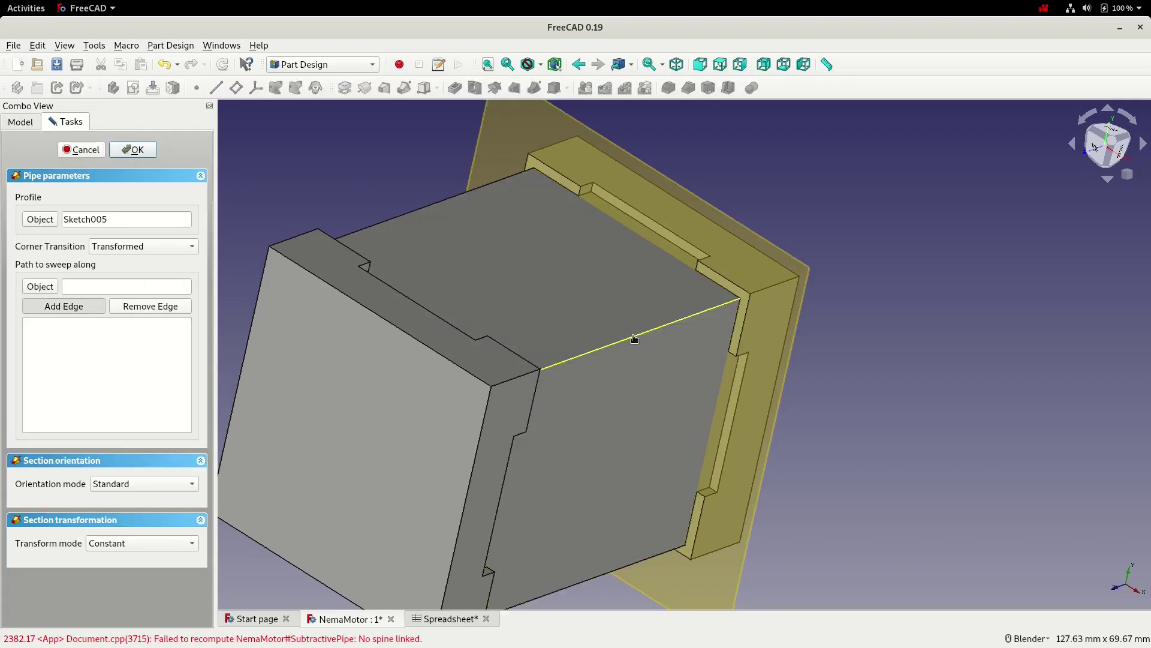
left_click(634, 340)
left_click(135, 152)
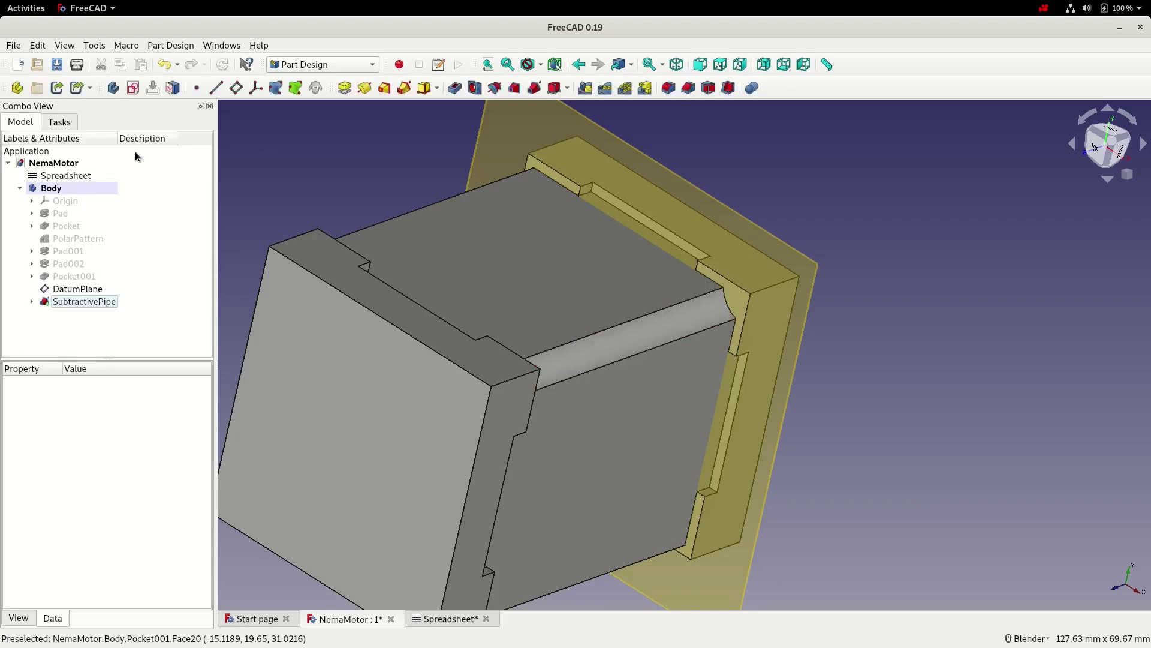
left_click(56, 65)
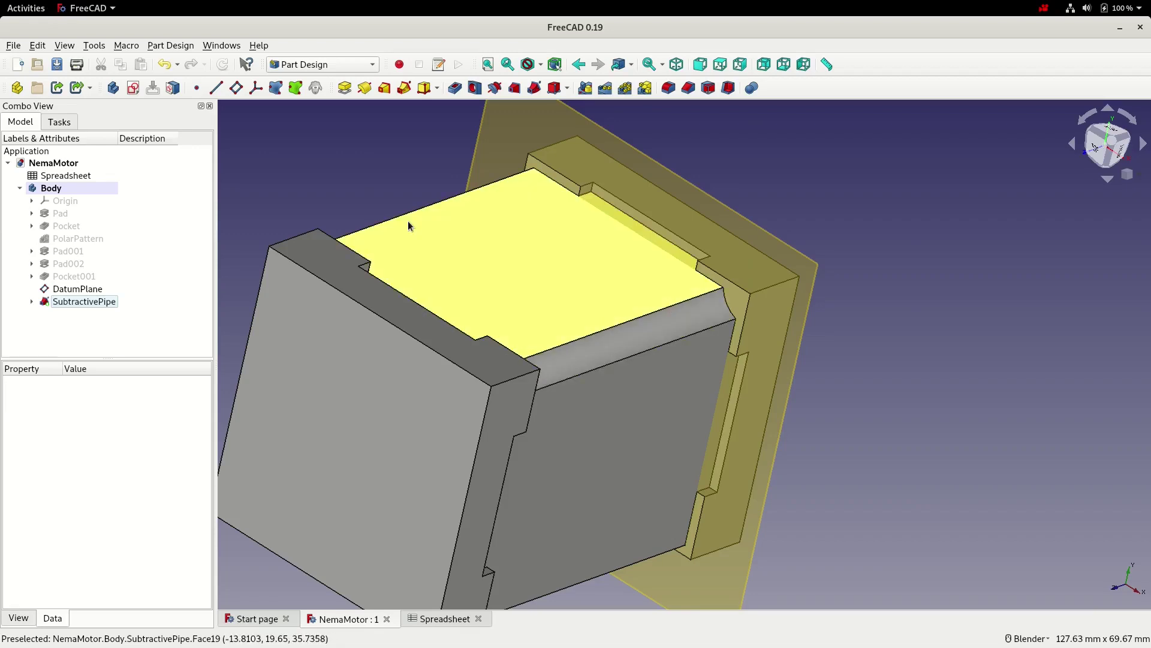
- Polar-pattern the subtractive pipe around the base Z axis over 360° with 4 occurrences, and save the document in a fitted isometric view
left_click(77, 302)
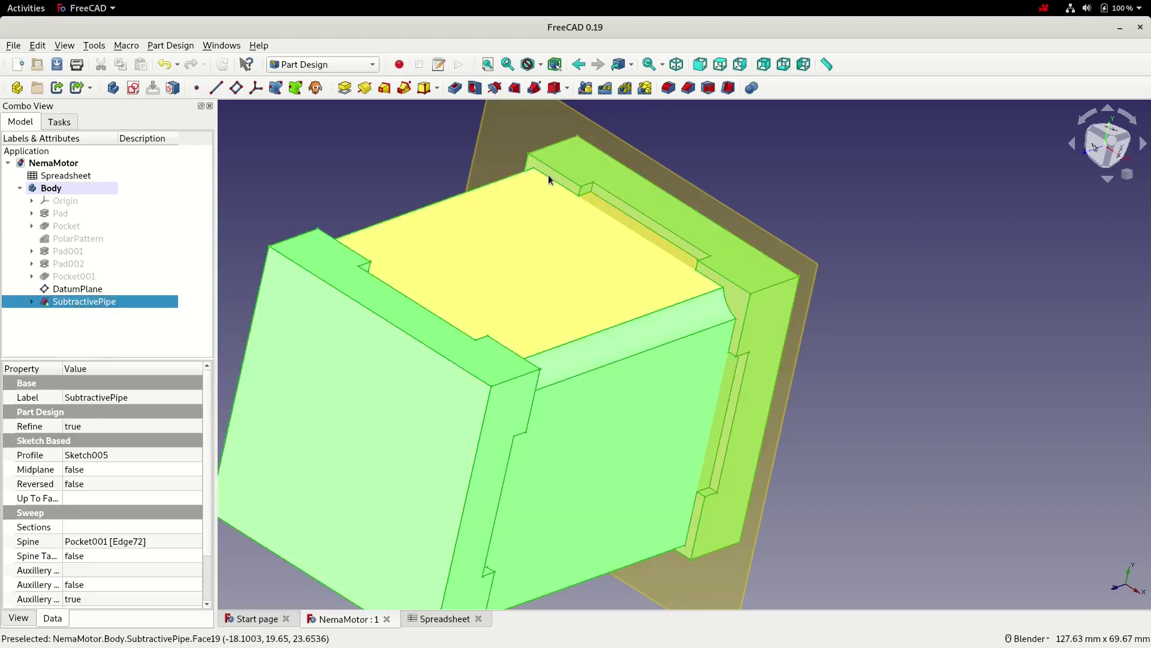
left_click(625, 89)
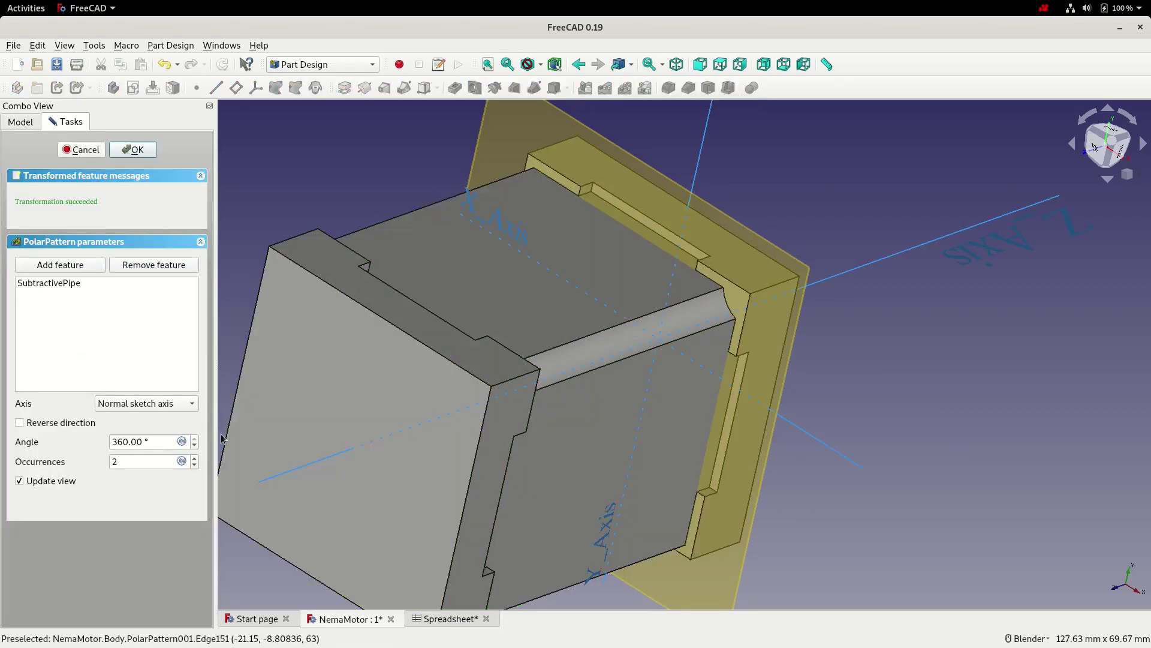
left_click(176, 403)
left_click(170, 485)
left_click(195, 458)
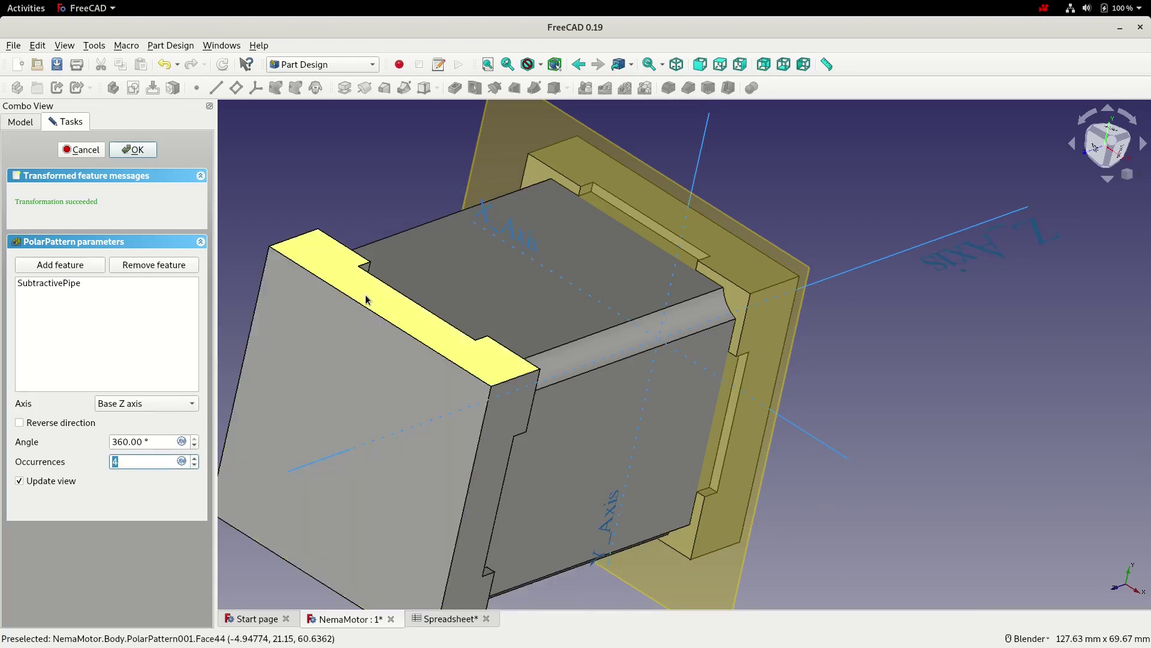
middle_click_drag(367, 290, 456, 383)
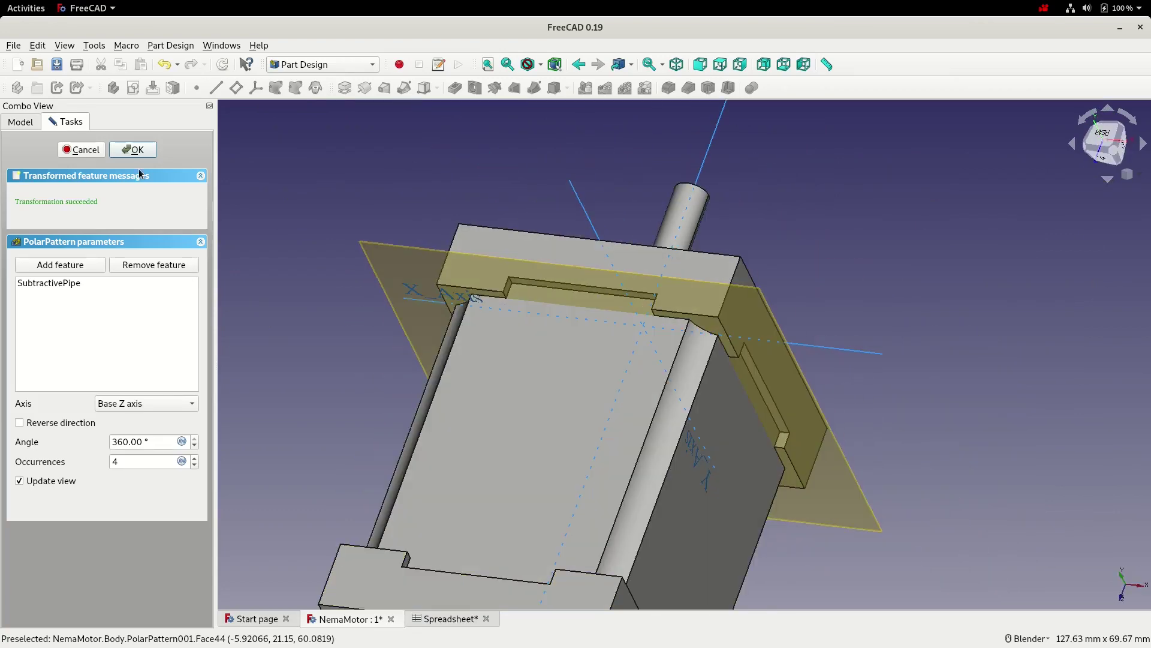
left_click(134, 150)
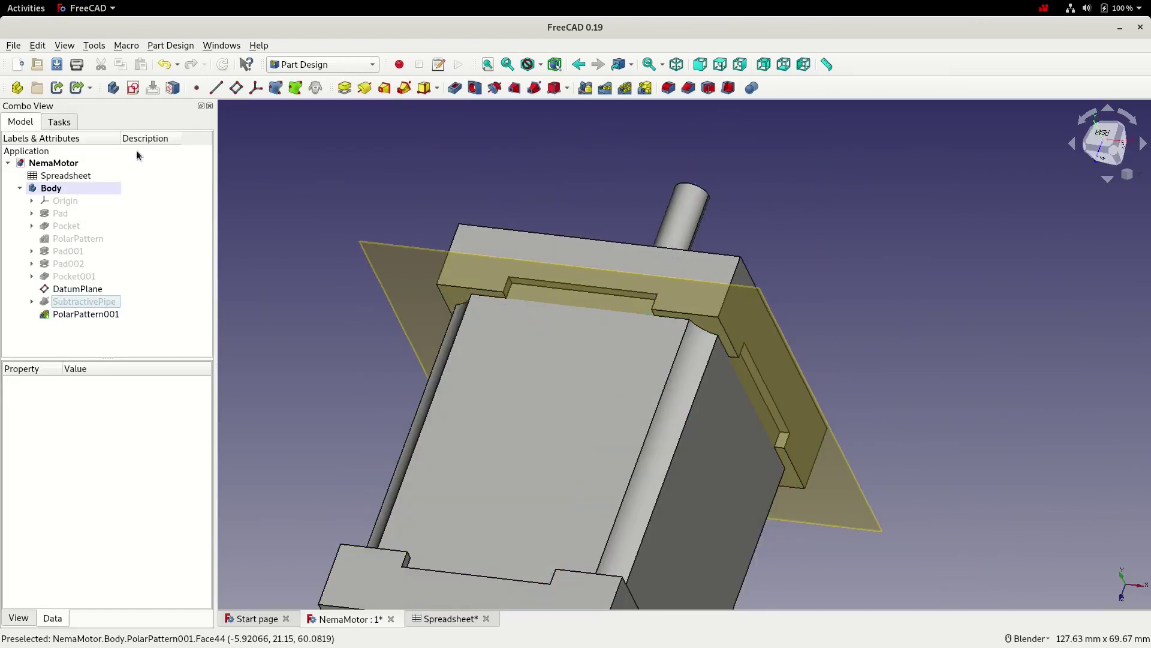
left_click(678, 65)
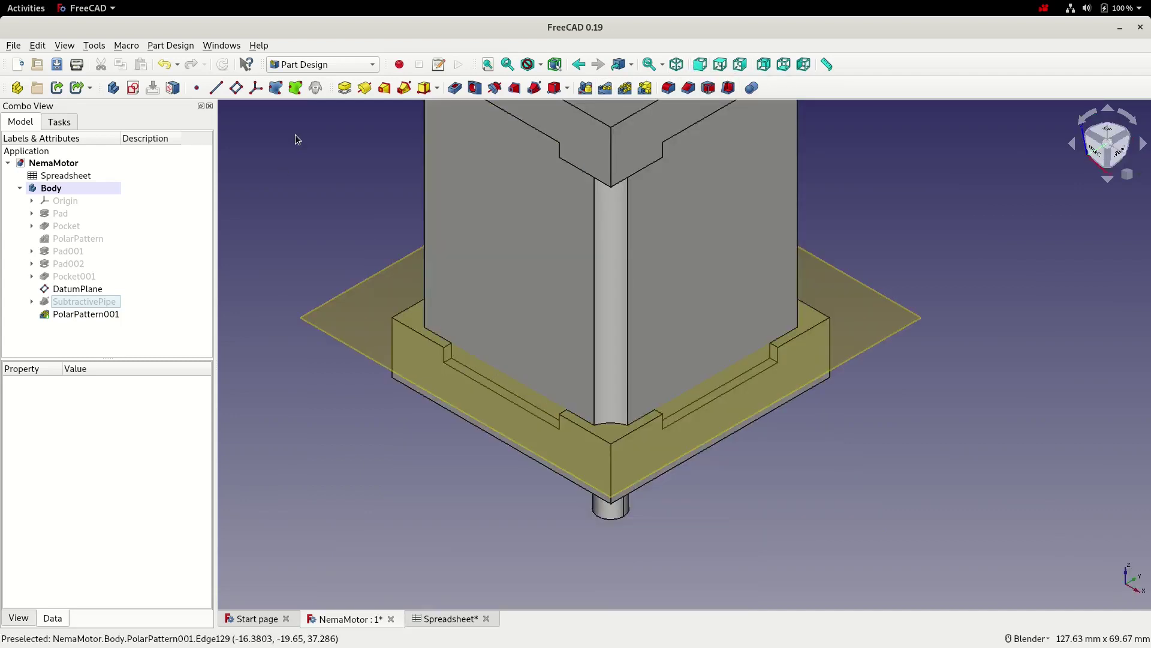
left_click(488, 64)
left_click(58, 65)
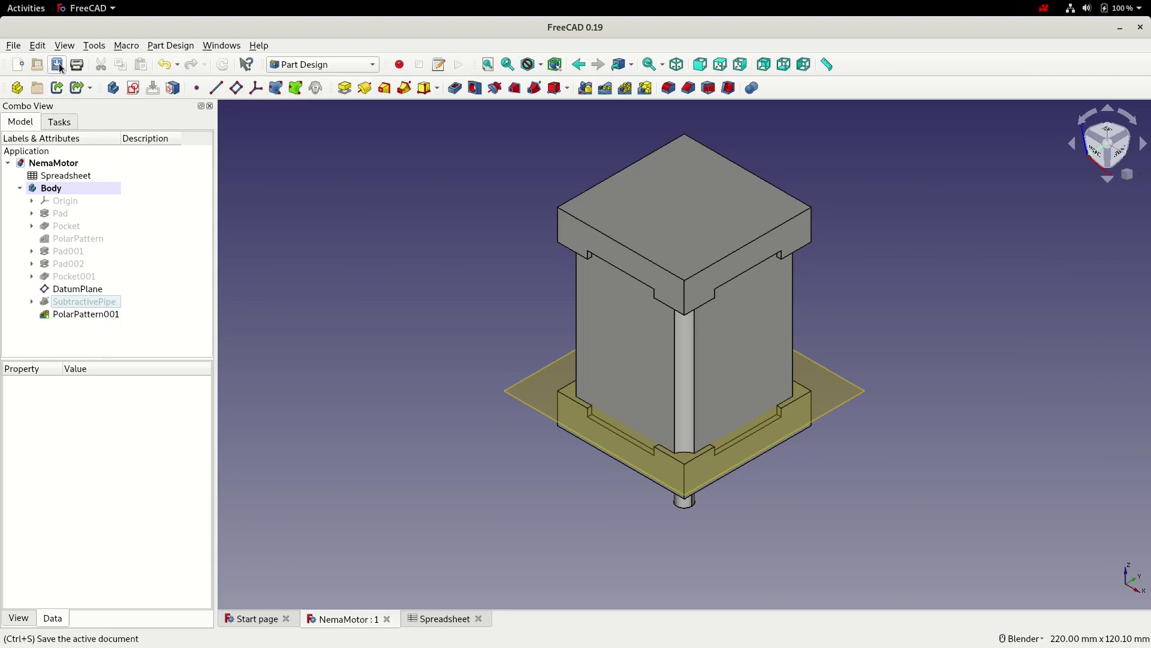
- Hide the datum plane in the model
left_click(375, 226)
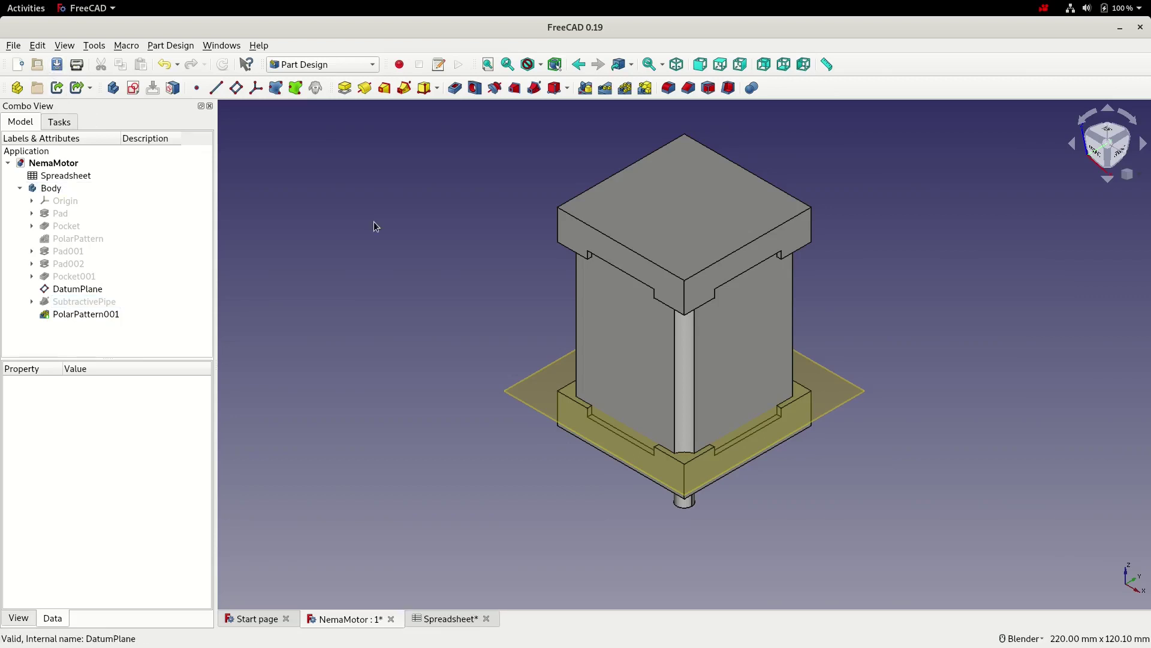
left_click(96, 290)
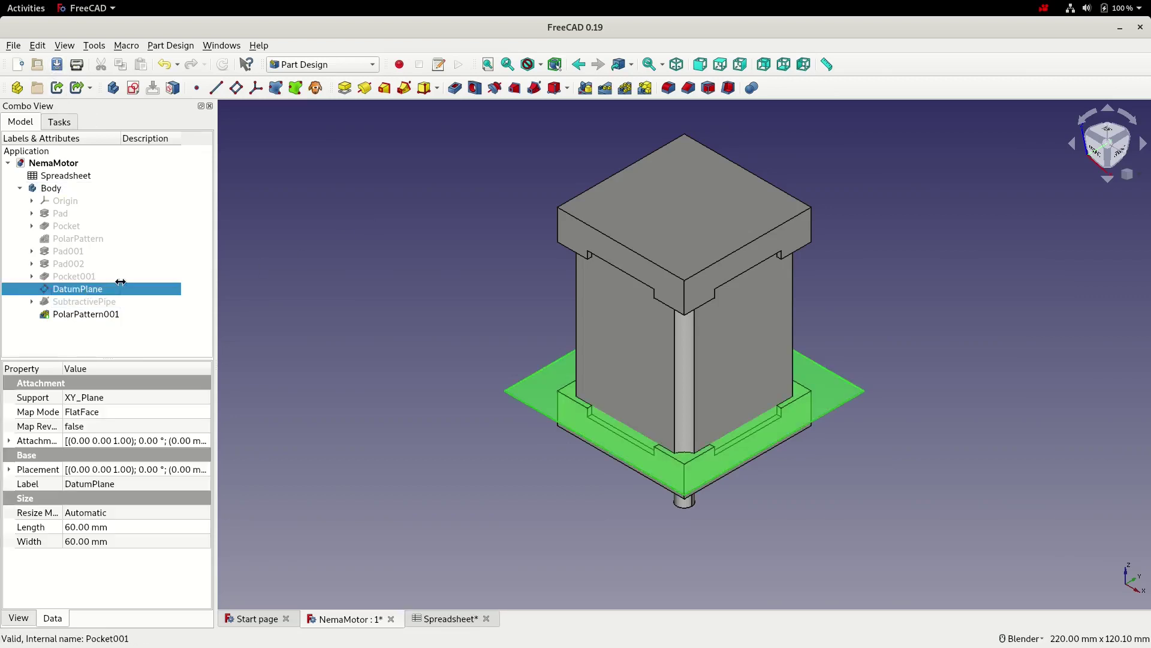
key("space")
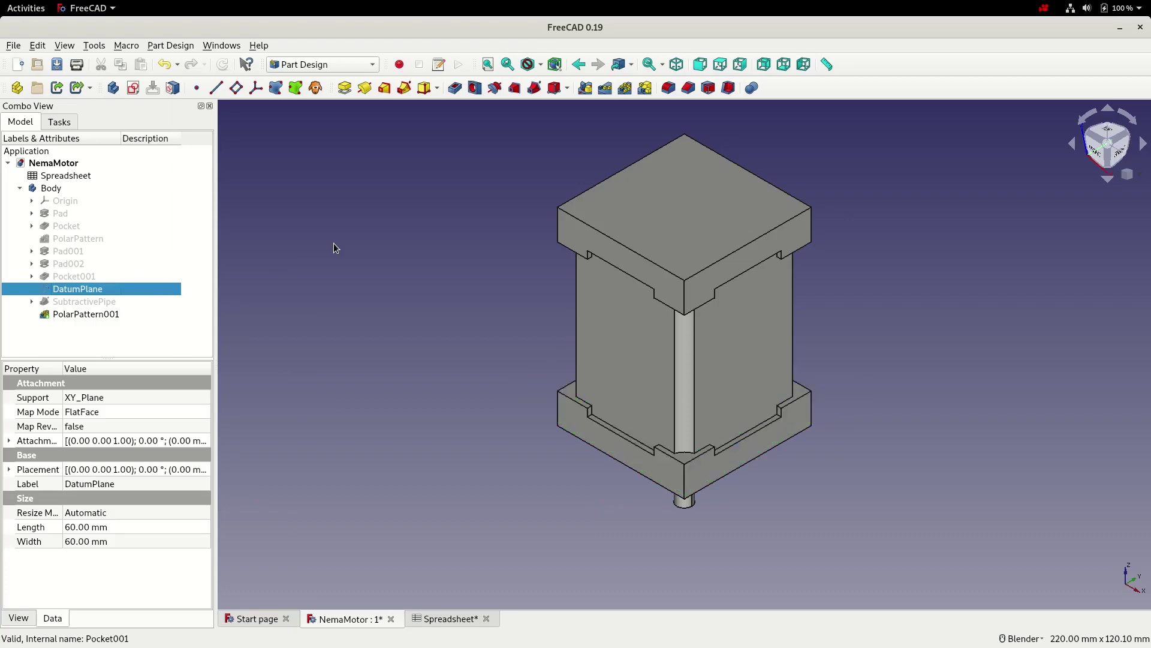
- Start a chamfer on the eight outer corner edges of the motor's two end caps
middle_click_drag(334, 243, 774, 307)
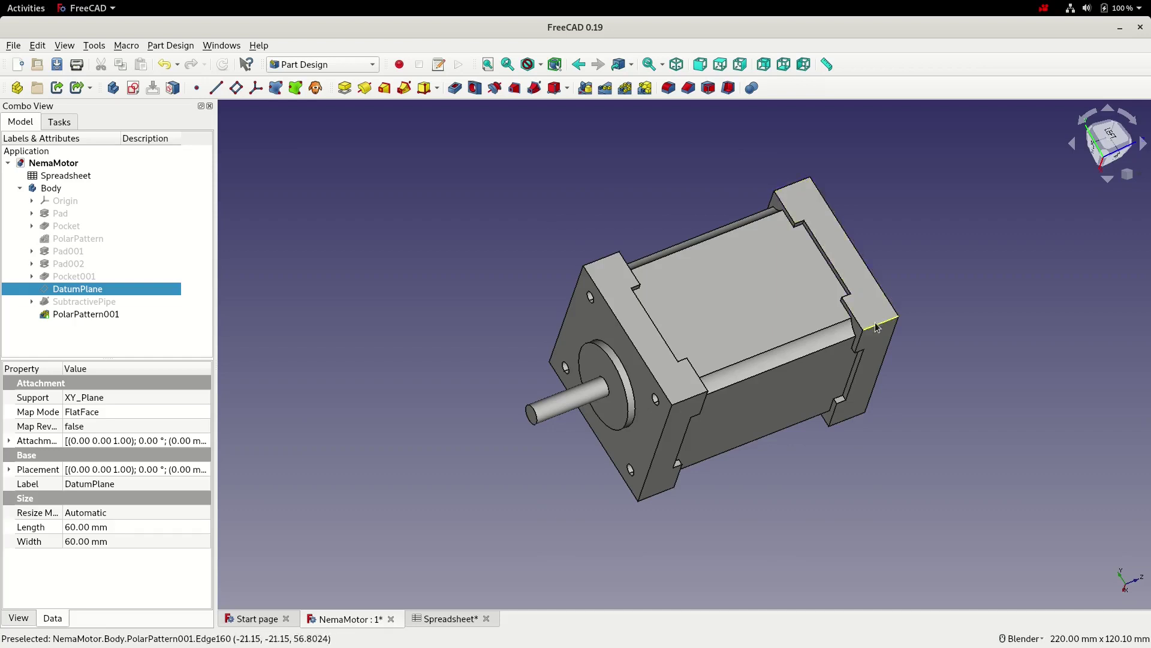
left_click(688, 167)
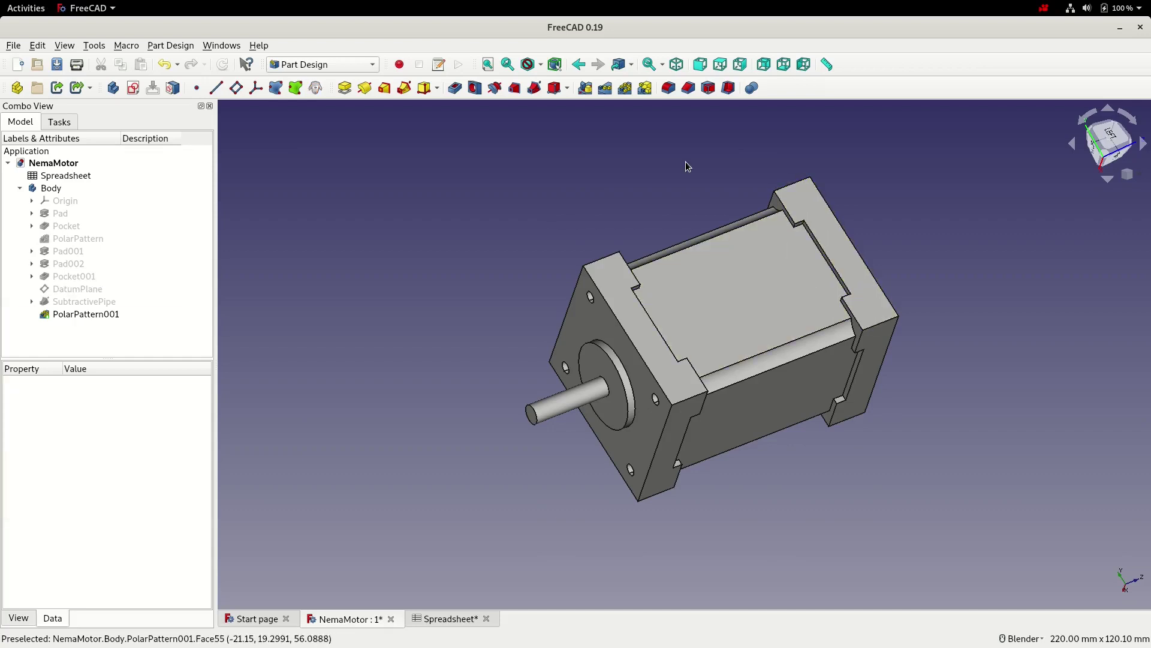
left_click(791, 187)
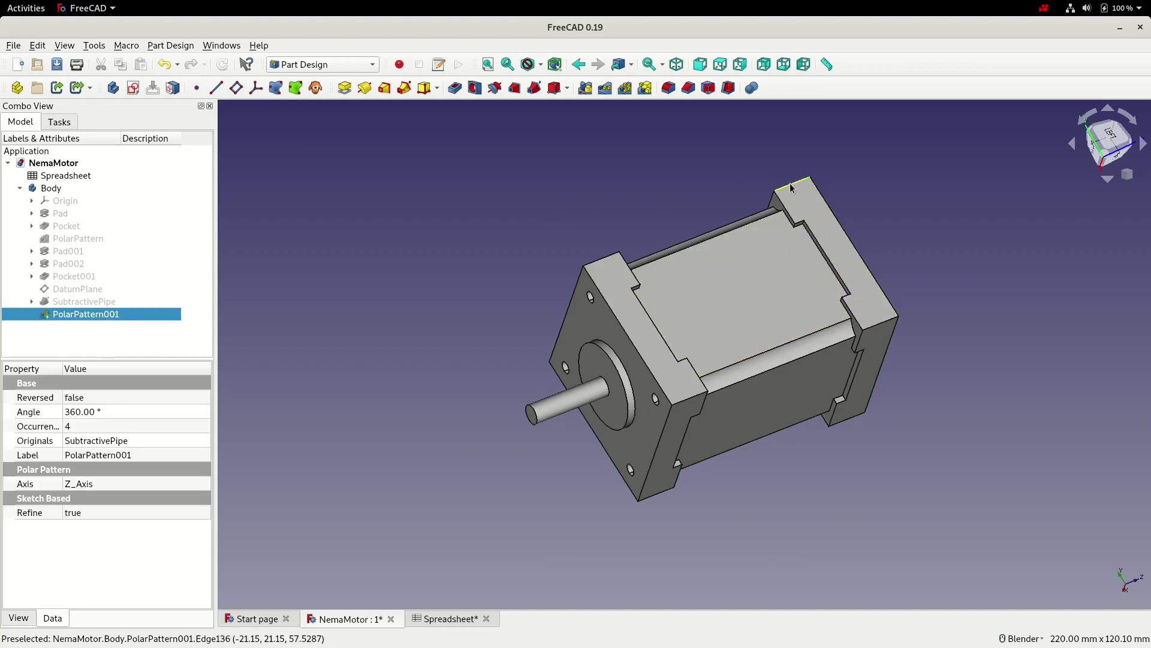
left_click(611, 258, "ctrl")
left_click(881, 323, "ctrl")
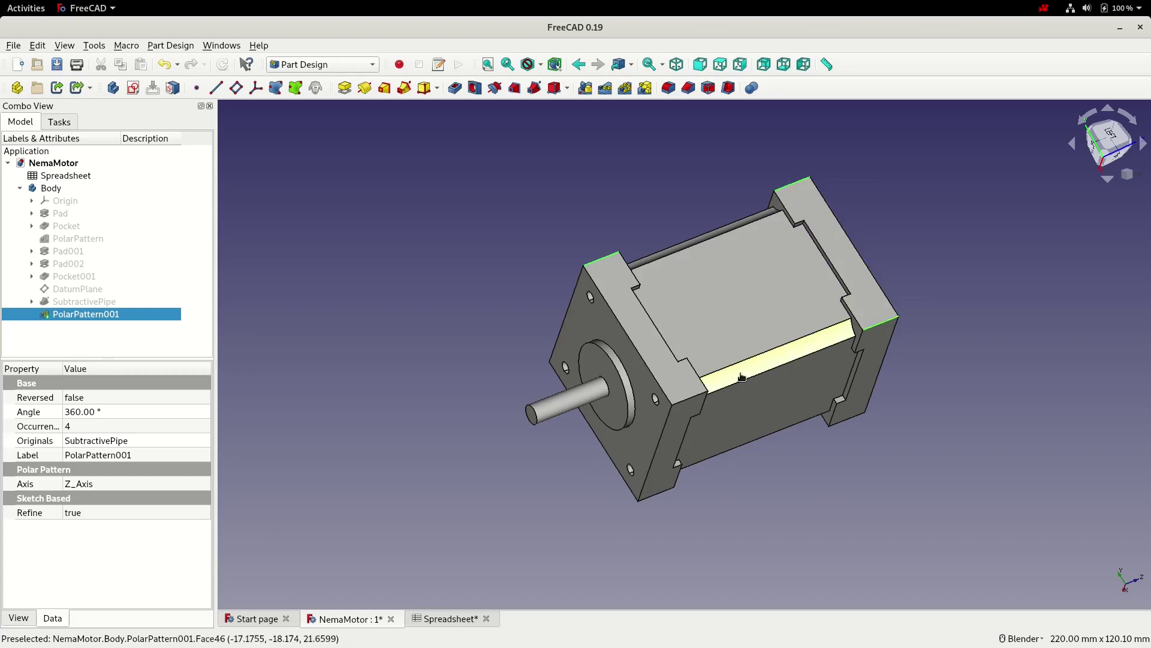
middle_click_drag(694, 399, 875, 337)
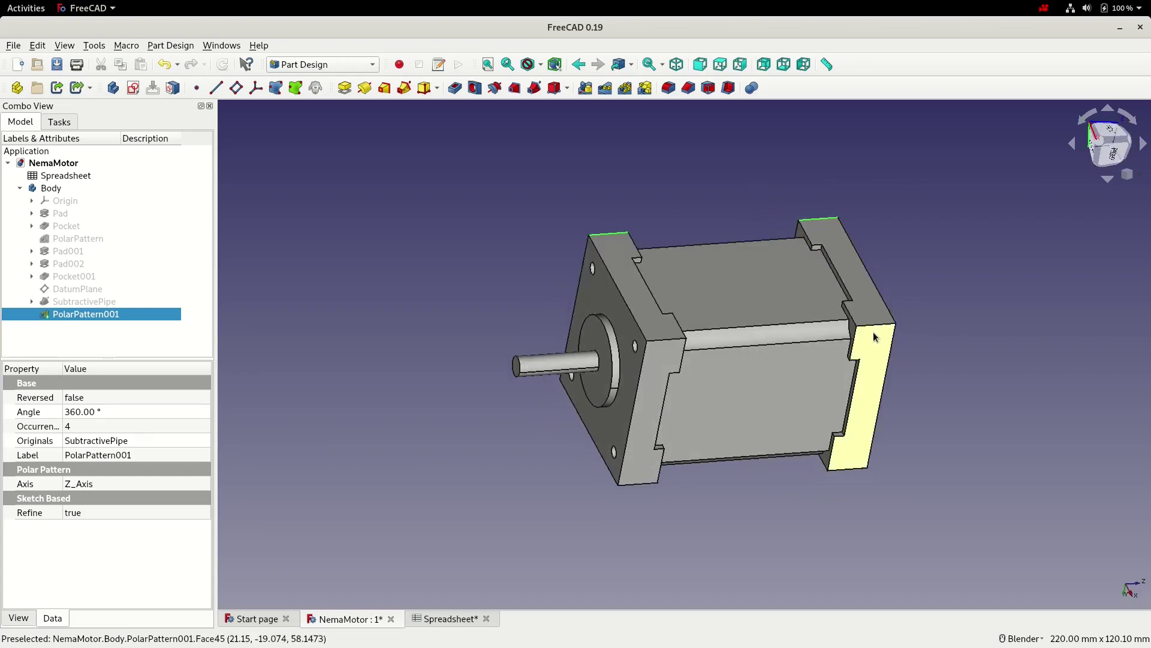
left_click(669, 343, "ctrl")
left_click(639, 484, "ctrl")
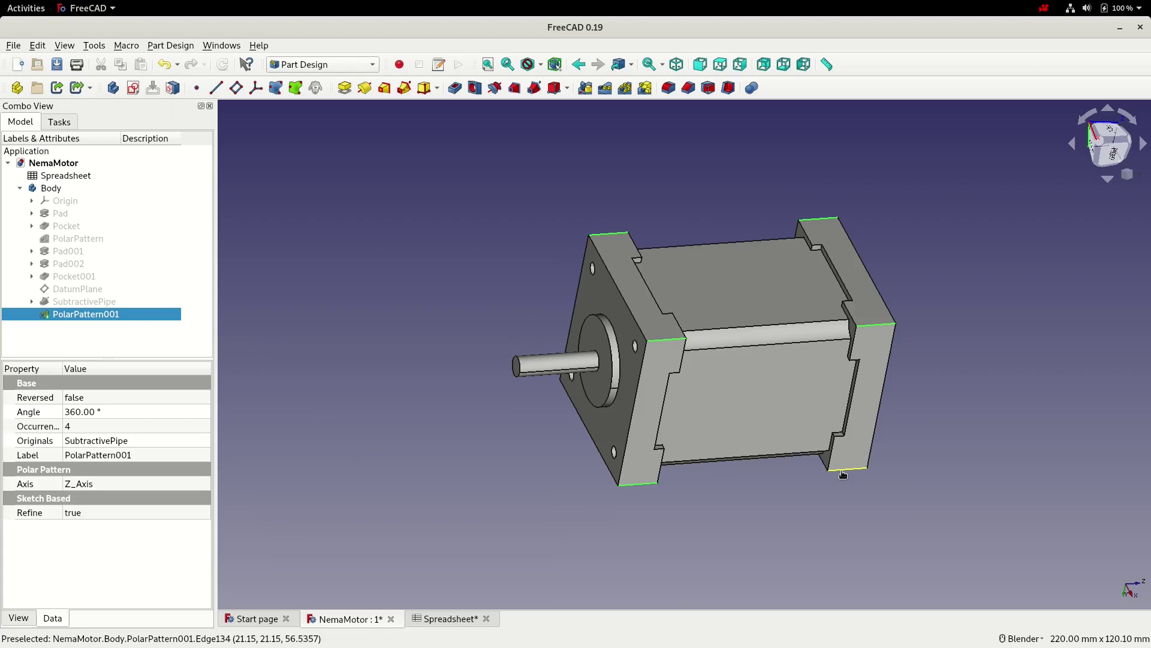
left_click(688, 88)
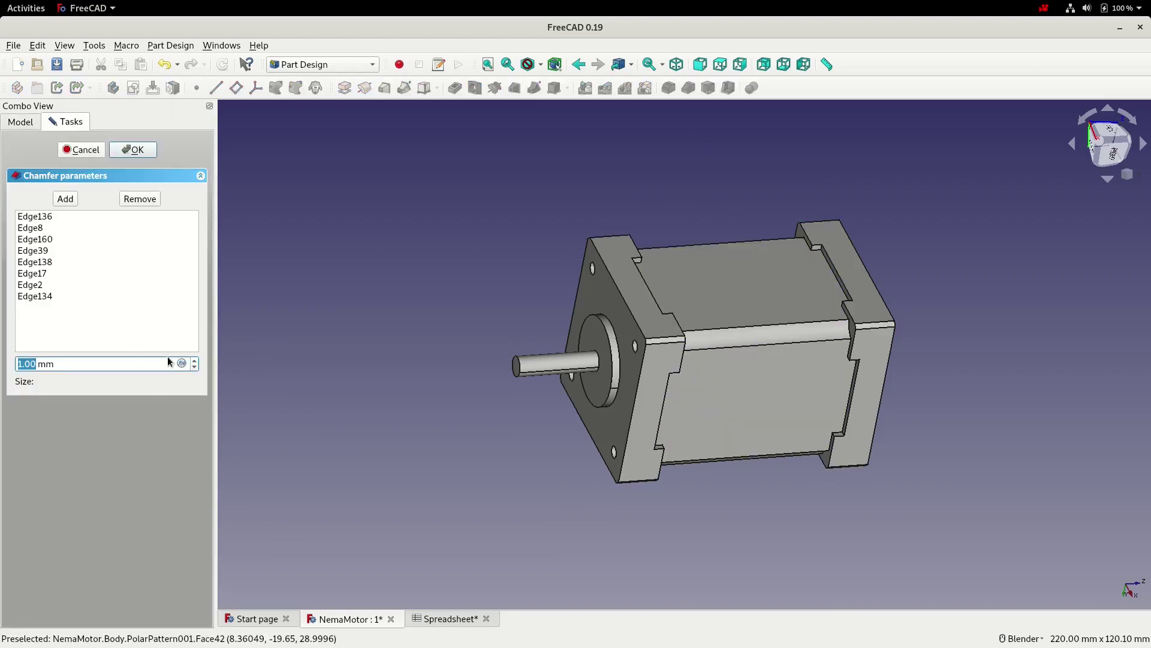
- Set the chamfer size to the formula Spreadsheet.dimBodyChamf, accept the chamfer and save the document
left_click(180, 365)
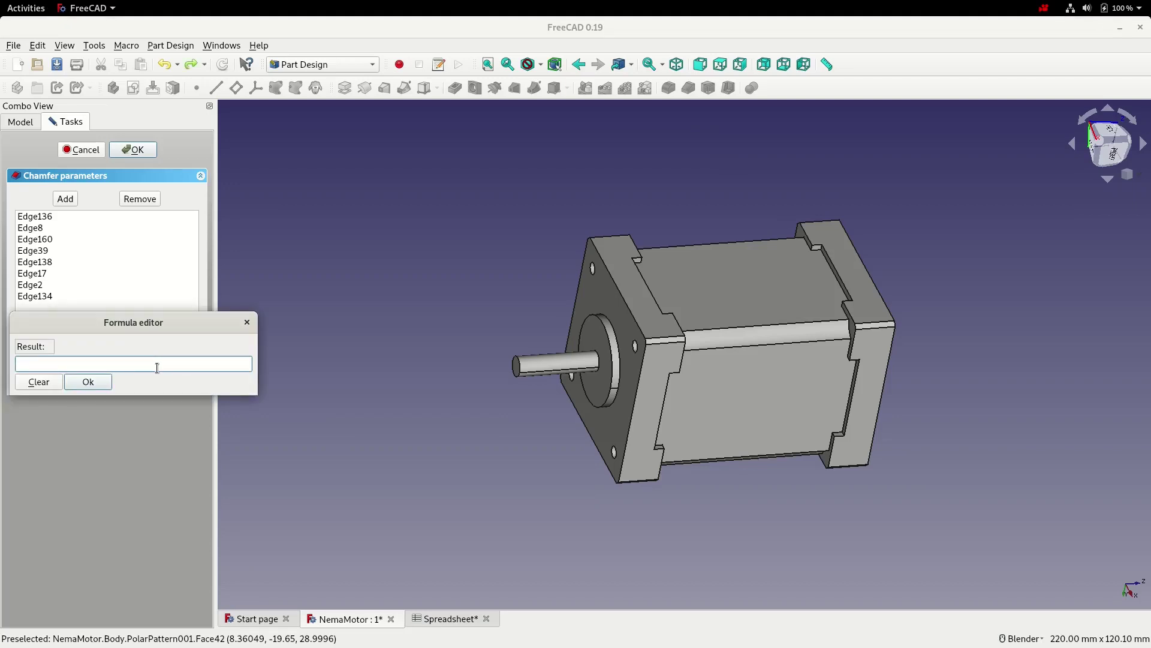
type("sp")
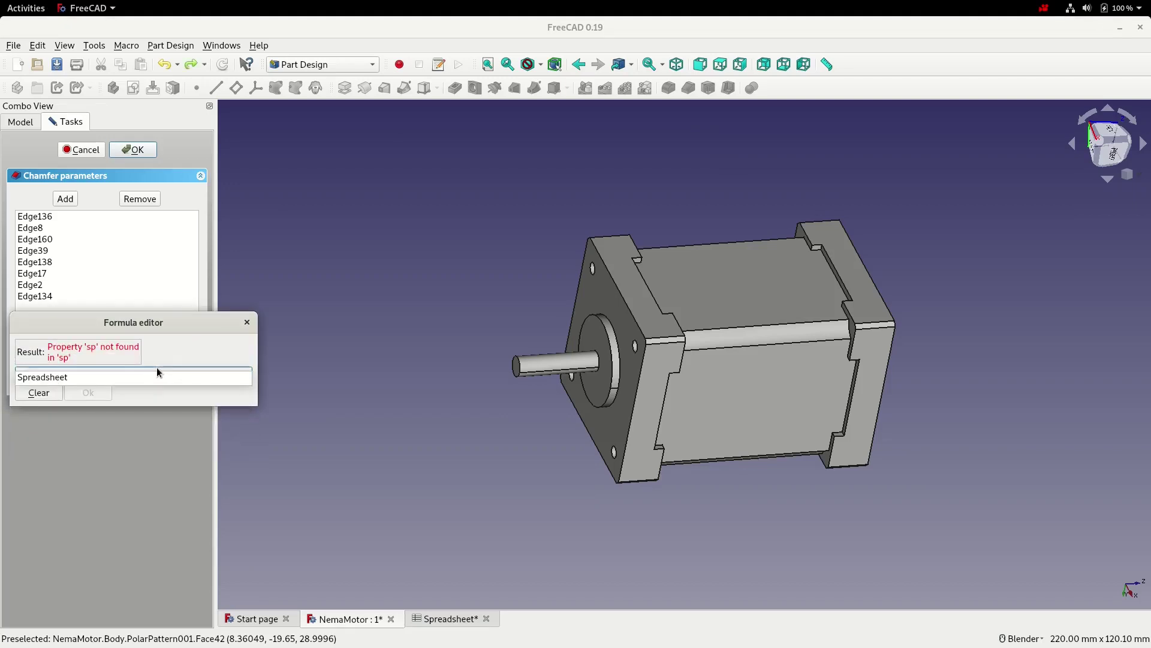
left_click(159, 376)
left_click(50, 425)
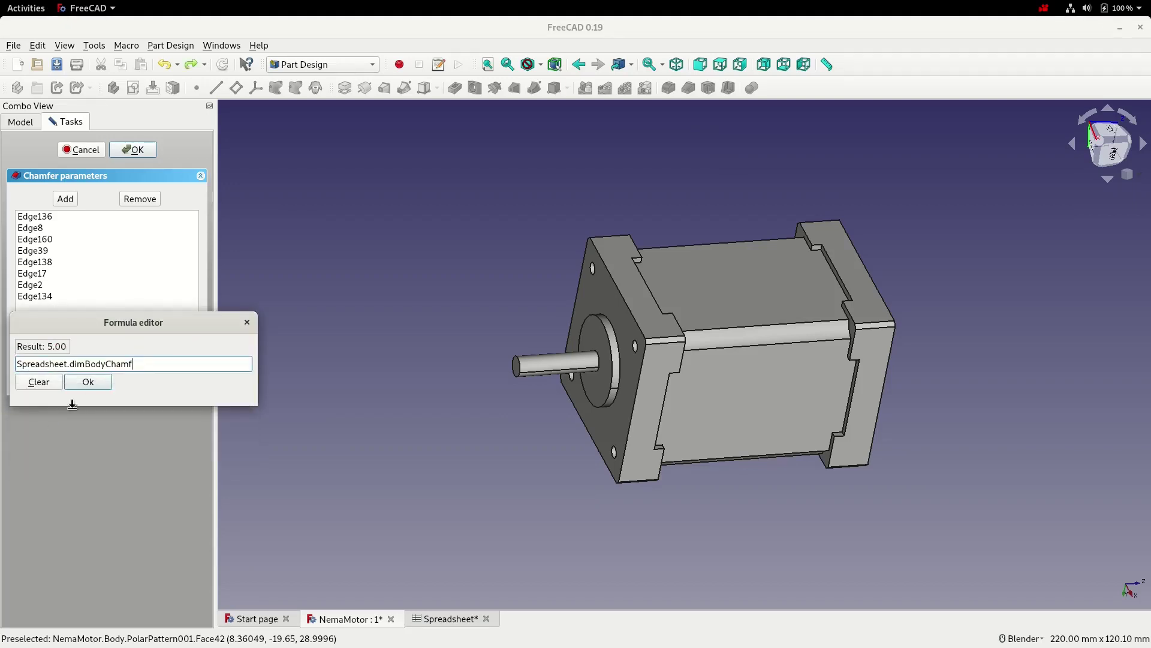
left_click(95, 387)
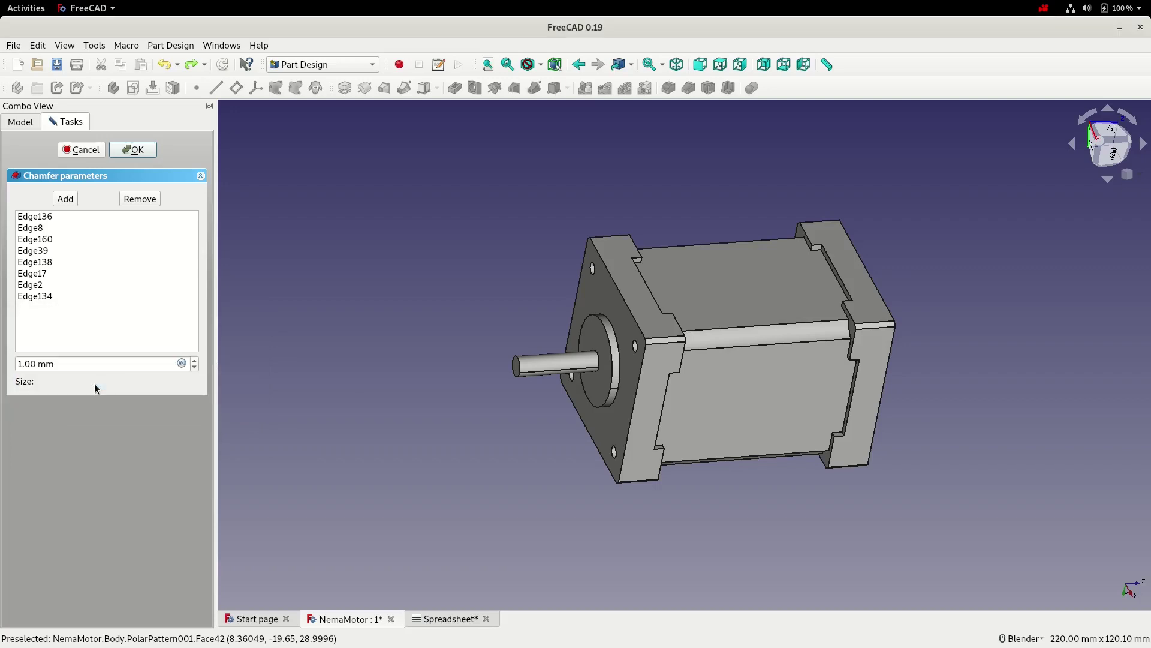
left_click(134, 150)
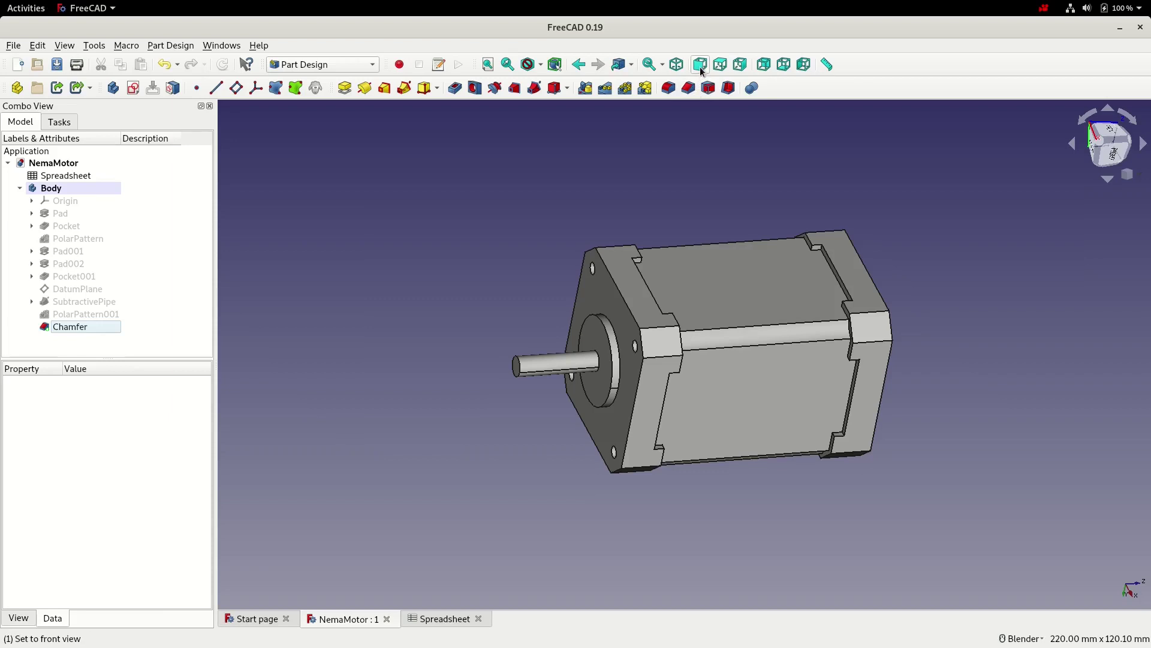
- Set the dimBodyLen value in the spreadsheet to 150 and check the lengthened motor from the right side
left_click(700, 64)
left_click(1133, 120)
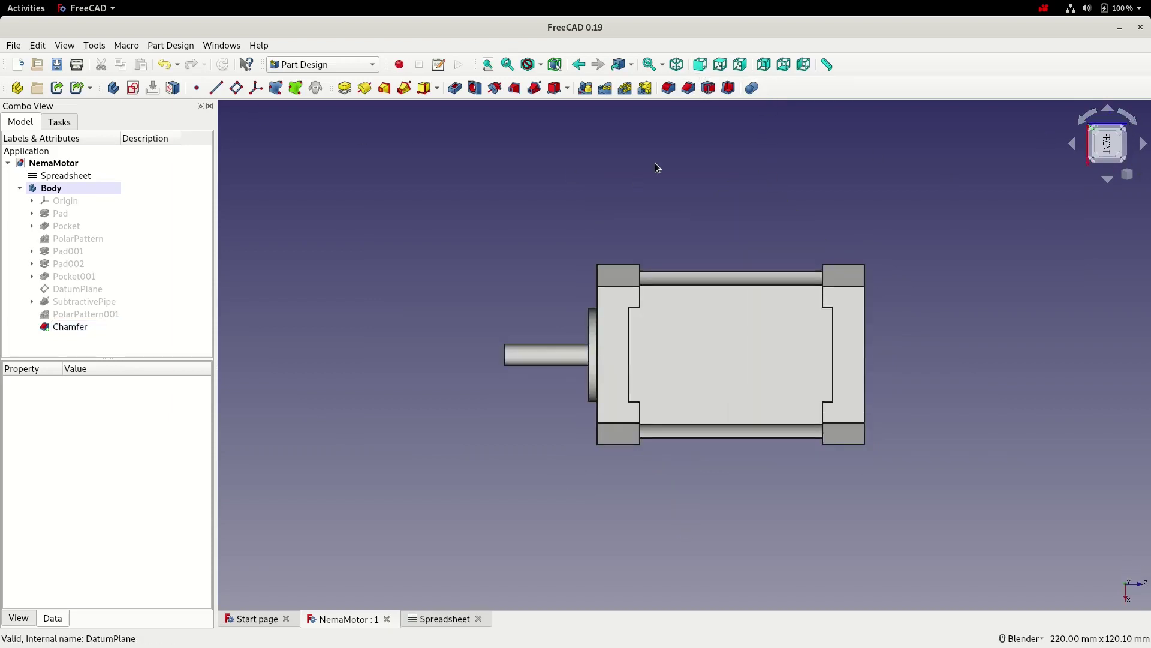
key("3")
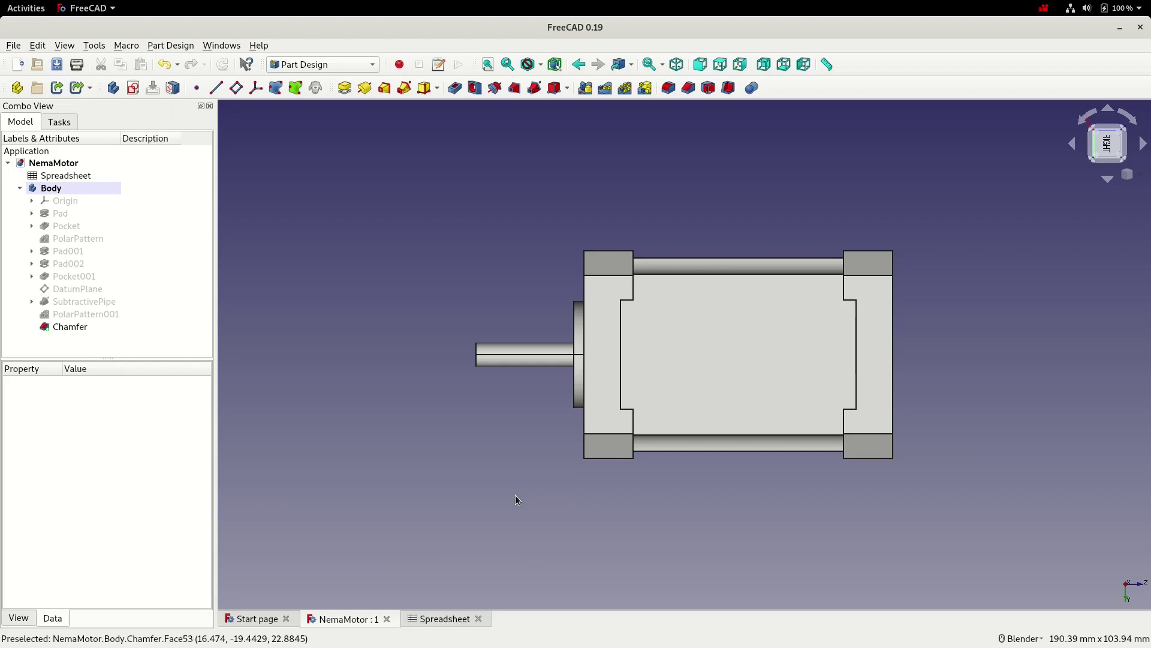
left_click(445, 620)
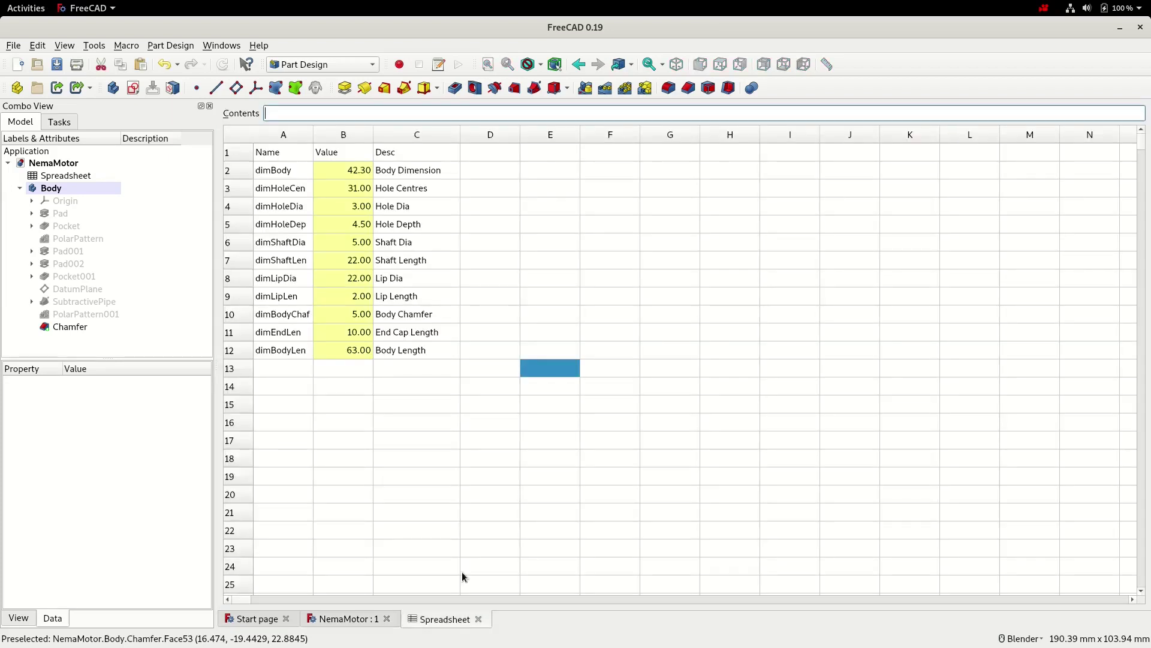
left_click(363, 351)
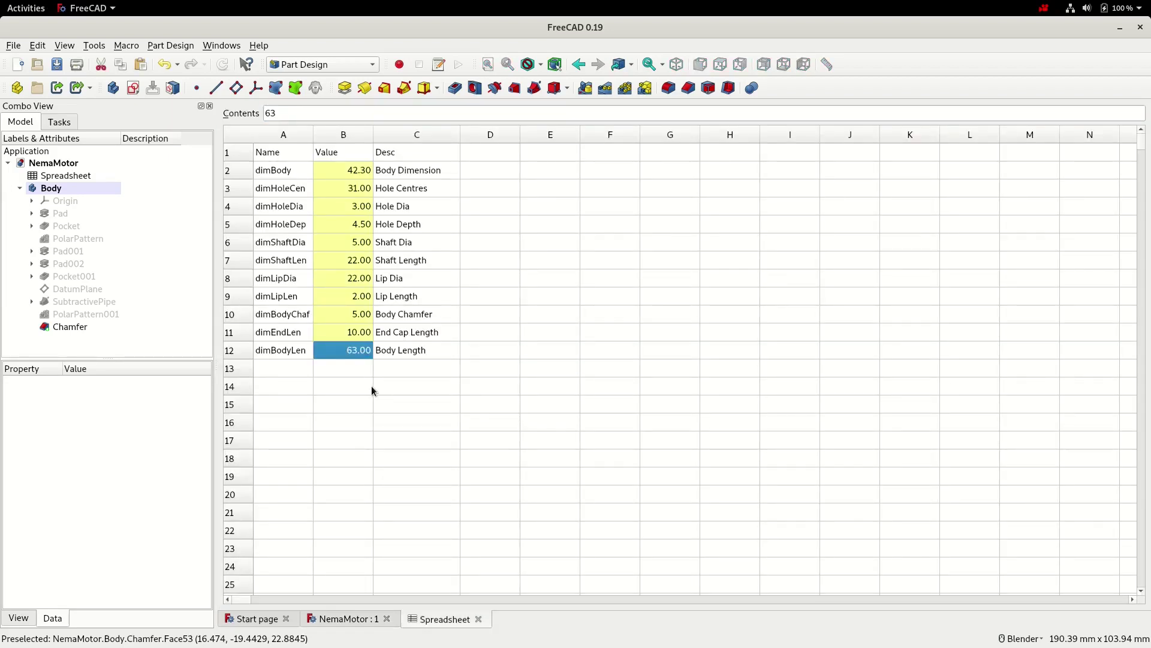
type("150")
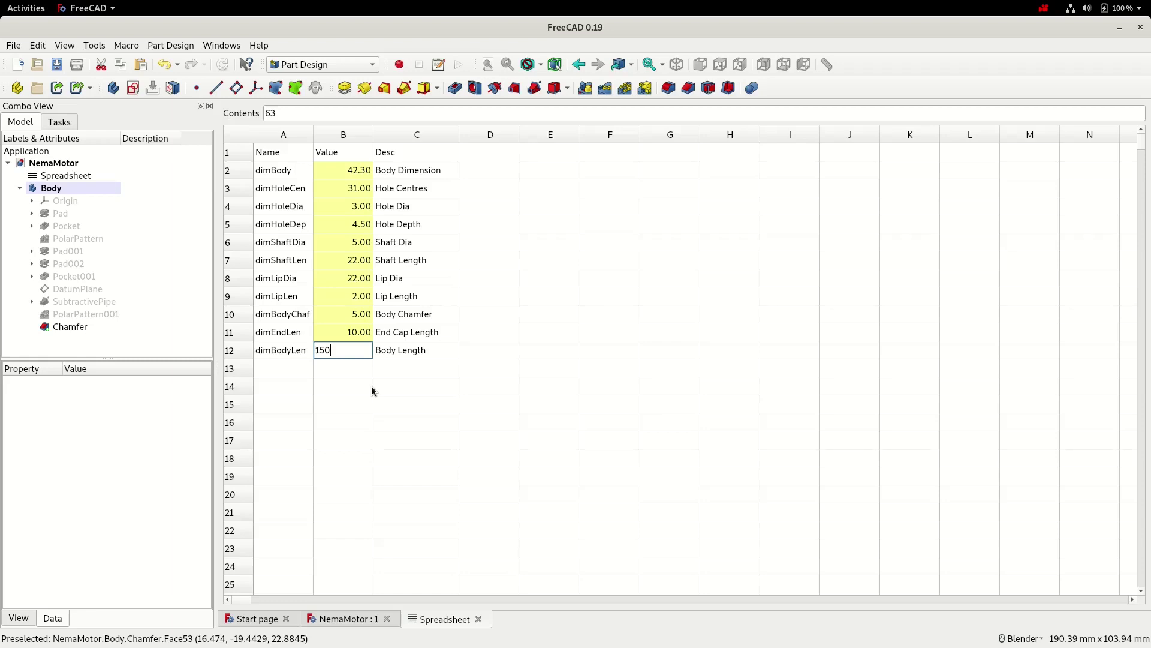
key("Return")
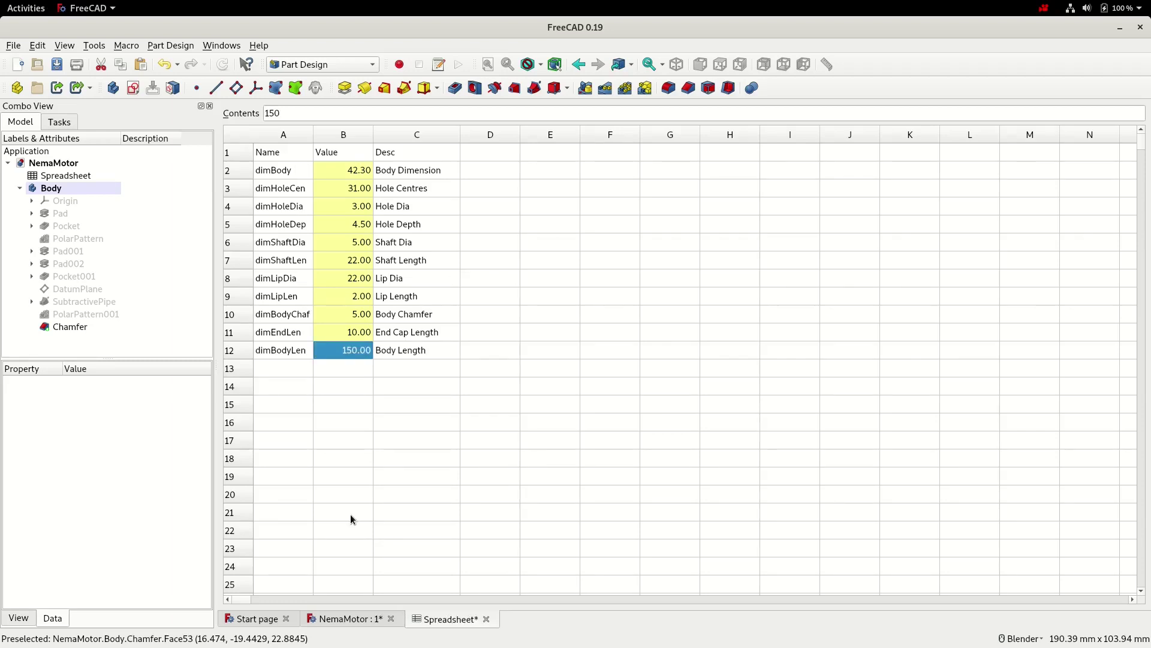
left_click(346, 620)
scroll(682, 263, "down", 6)
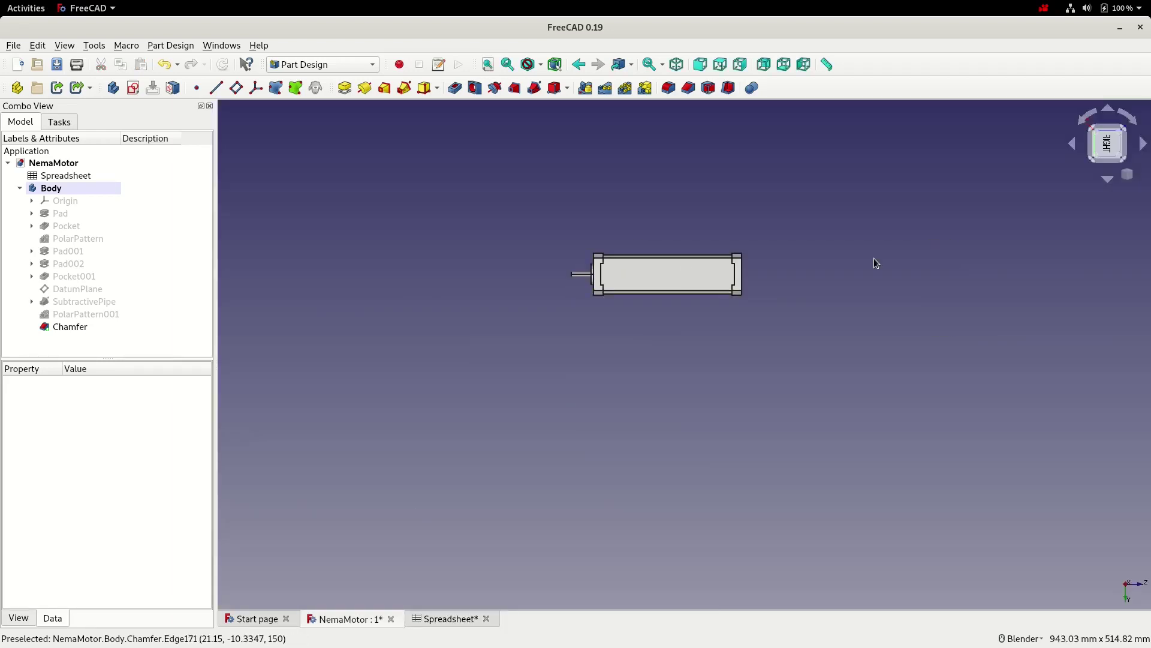
scroll(852, 264, "up", 4)
scroll(821, 279, "down", 2)
scroll(753, 282, "up", 2)
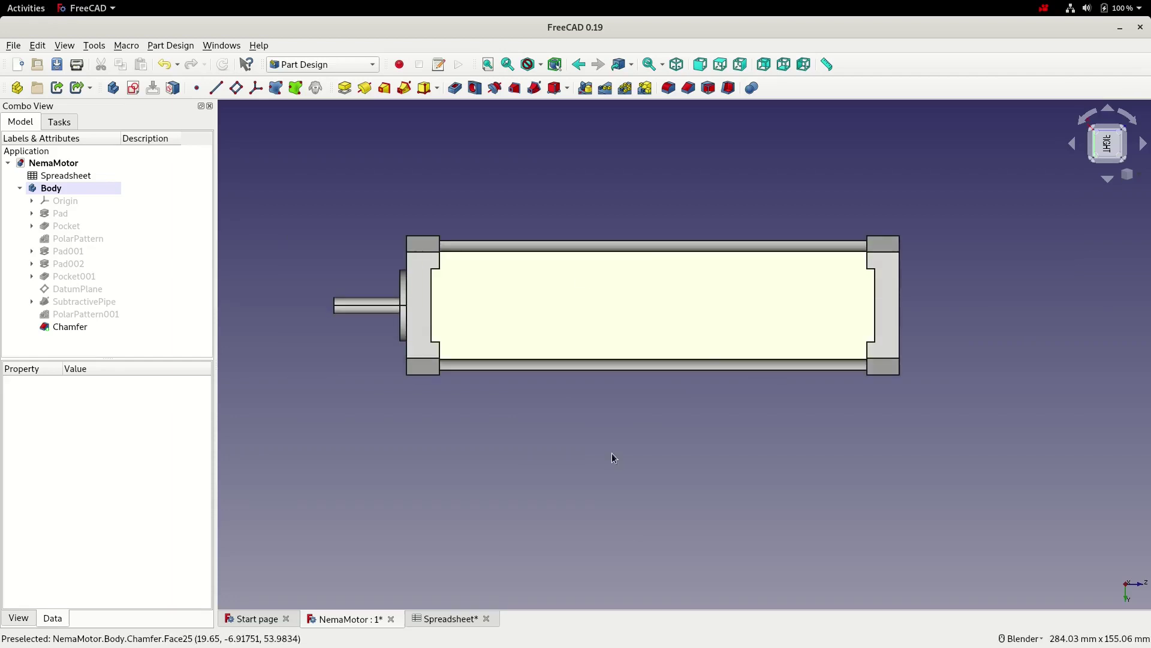
- Set the dimBodyLen value in the spreadsheet to 30, check the shortened motor in the fitted view and save the document
left_click(451, 620)
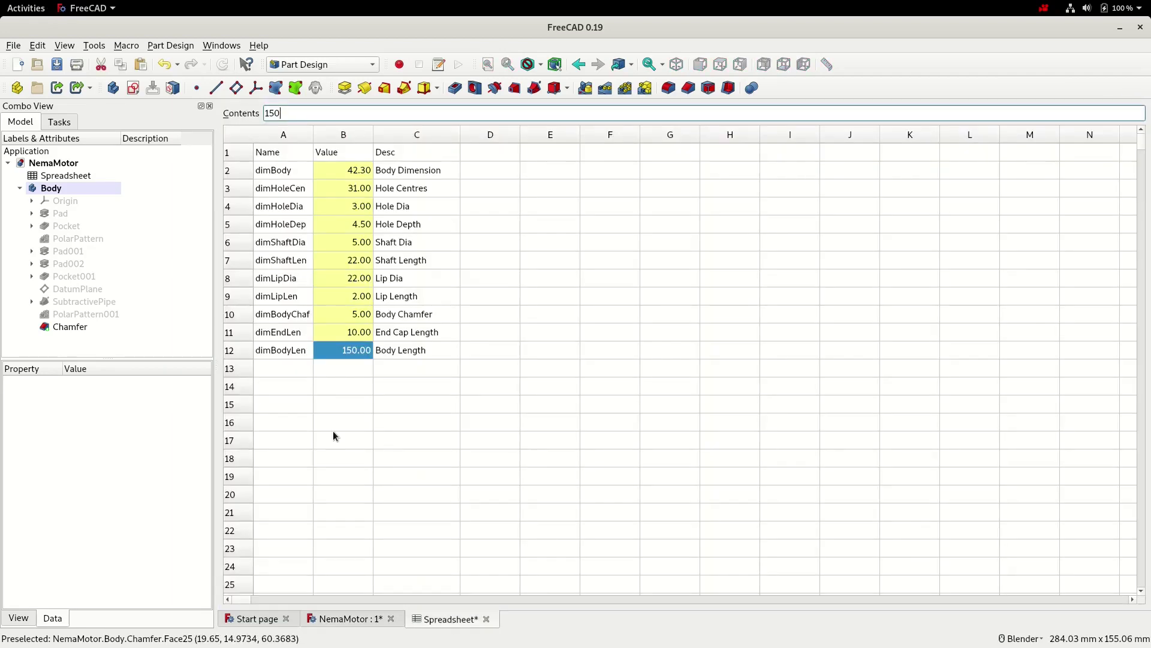
left_click(352, 369)
left_click(354, 352)
type("30")
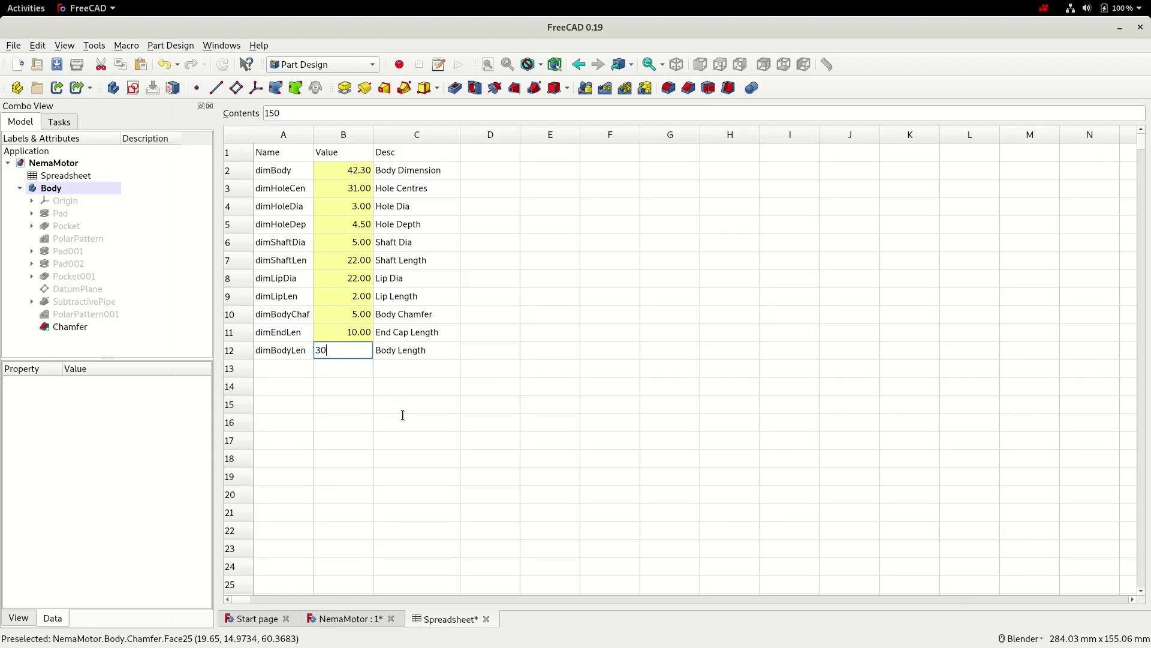
key("Return")
left_click(345, 617)
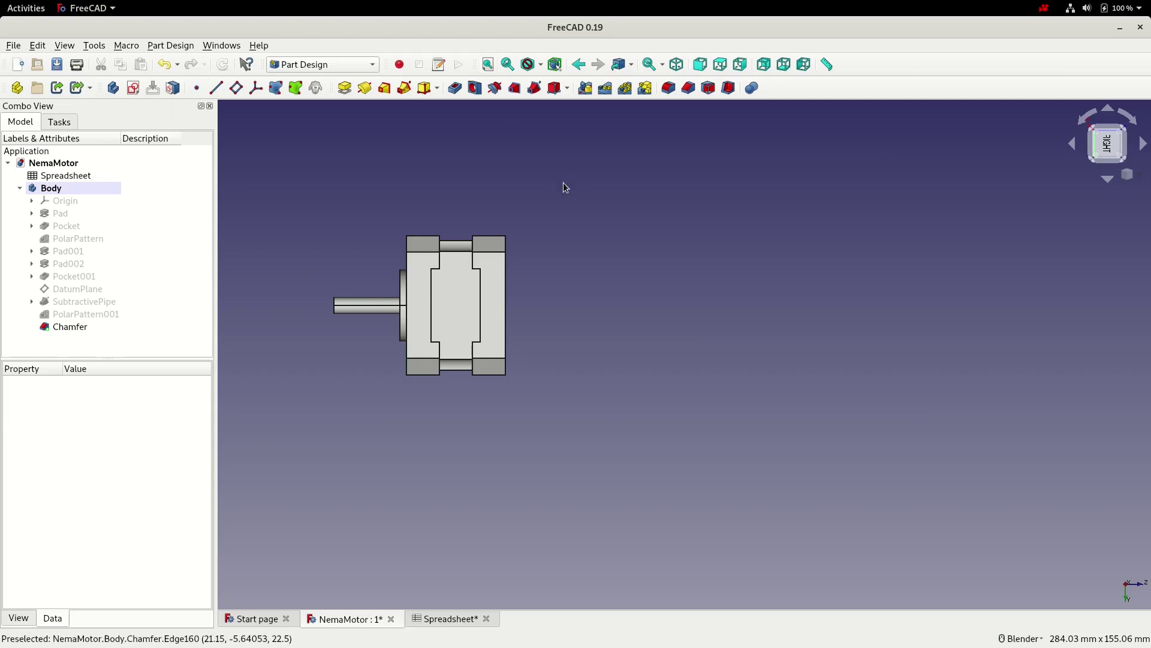
left_click(487, 64)
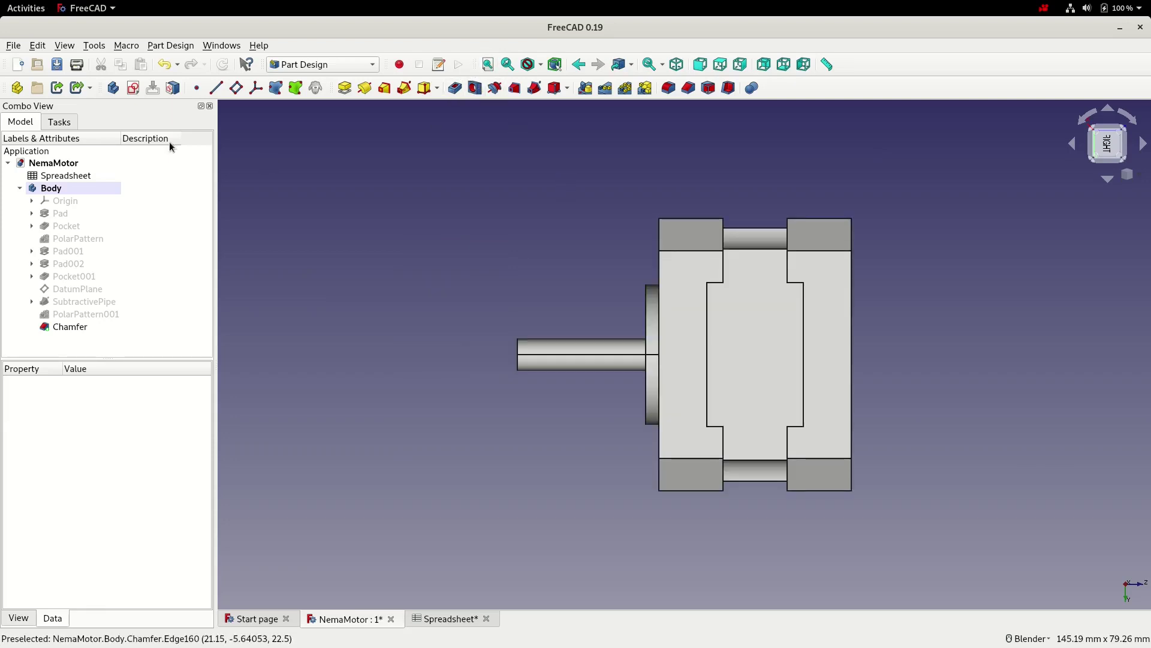
left_click(56, 64)
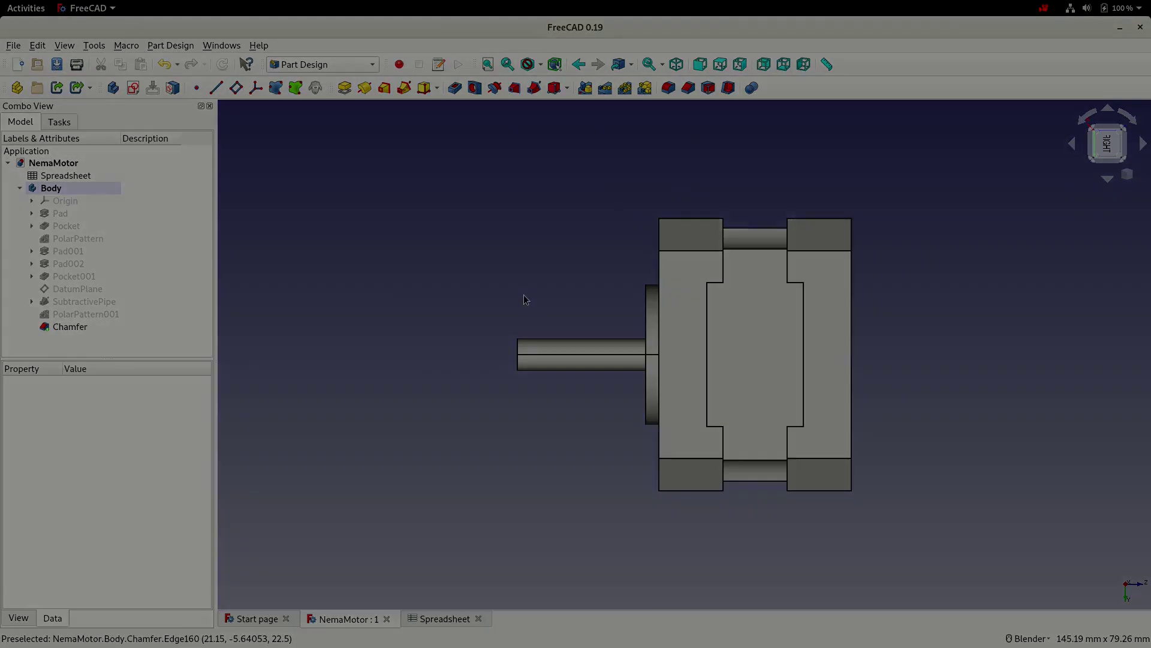